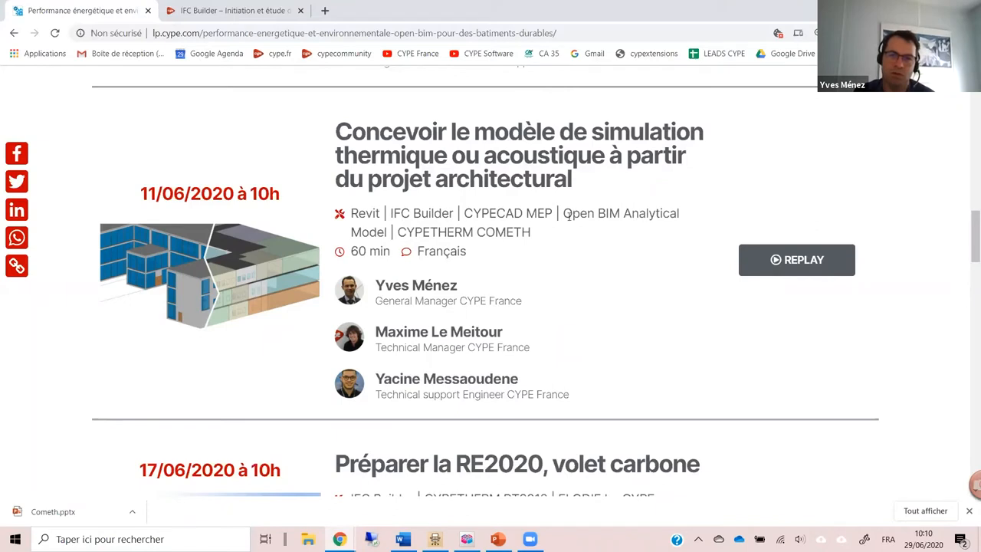
drag(568, 214, 669, 216)
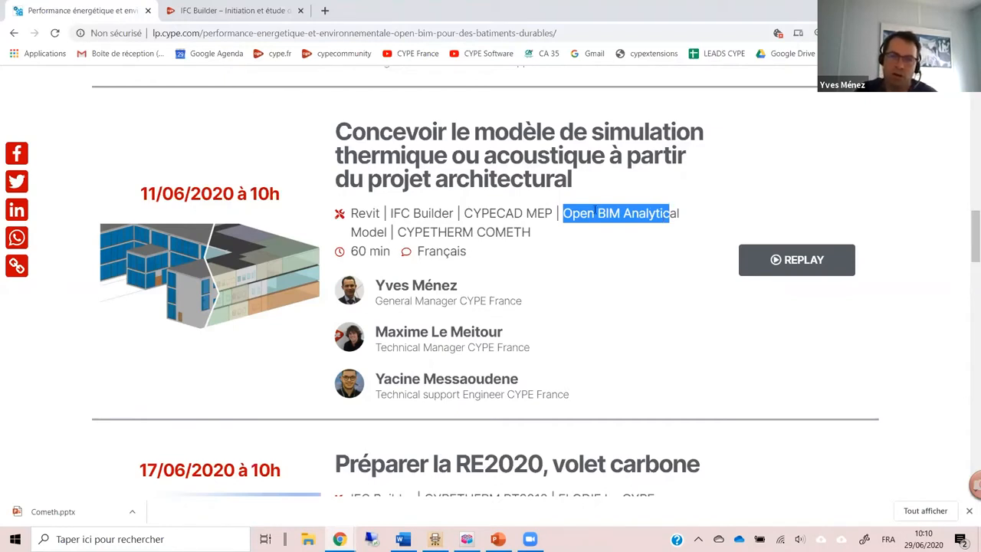
drag(580, 215, 664, 216)
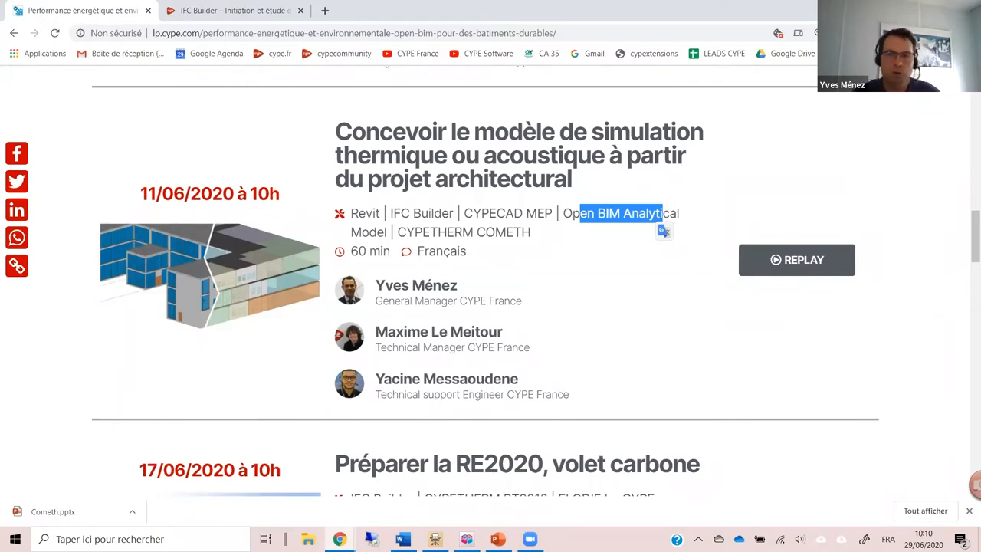
Step: Switch to IFC Builder and create a new project named "bureau" using manual introduction with or without background plans
click(467, 539)
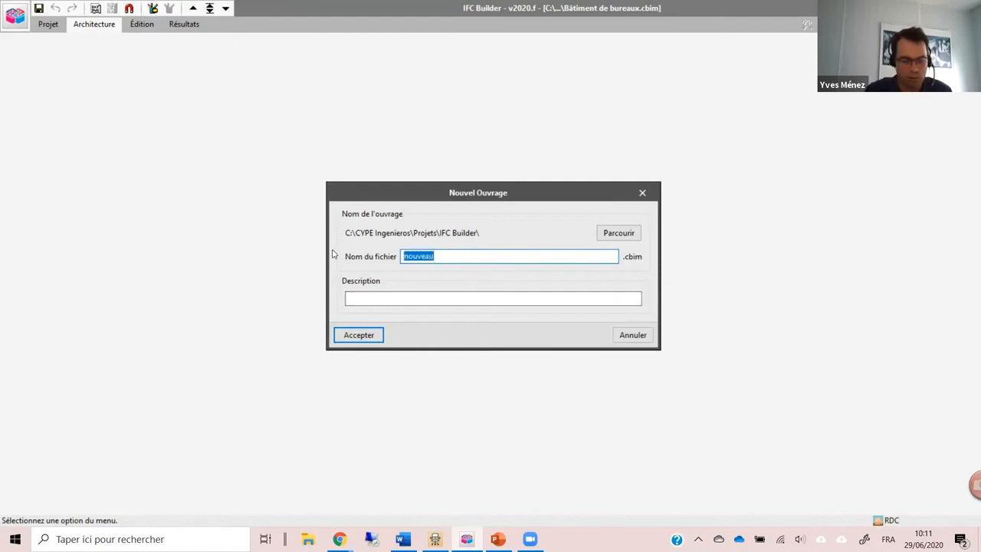
text(bureau)
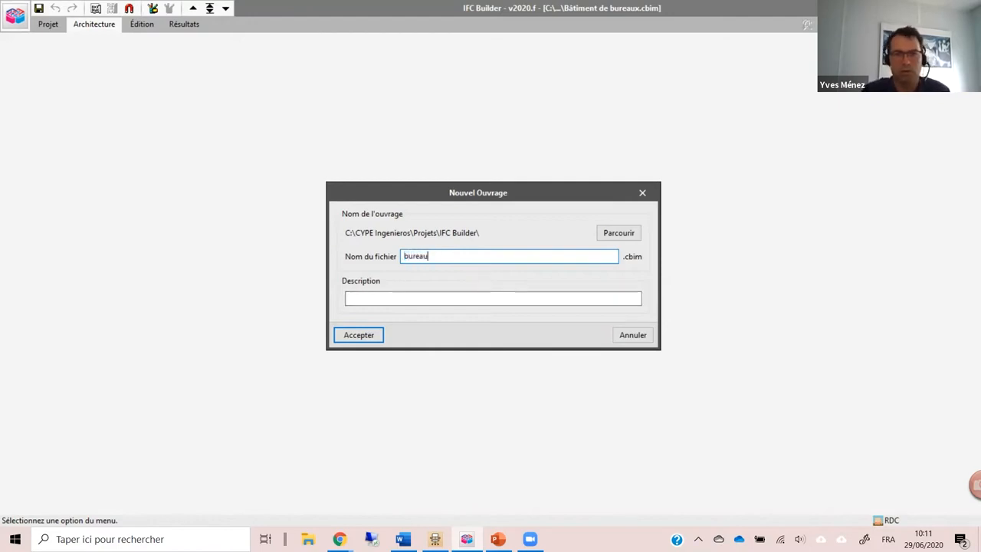
click(369, 336)
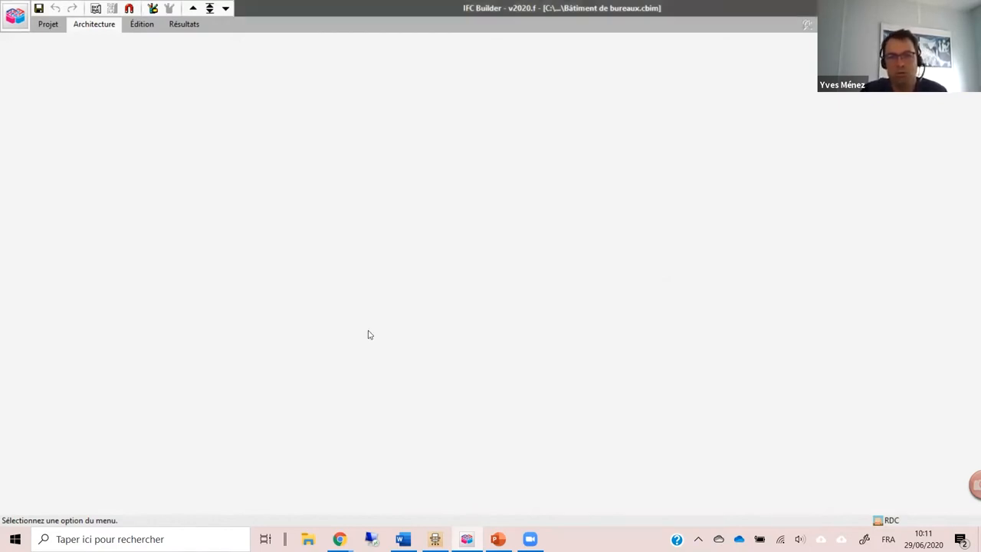
click(379, 160)
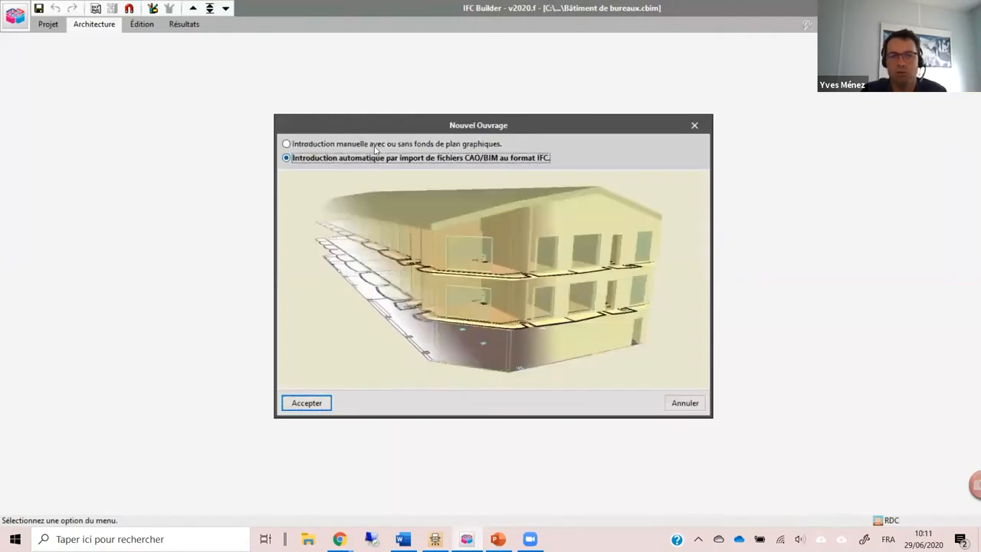
click(374, 145)
click(314, 406)
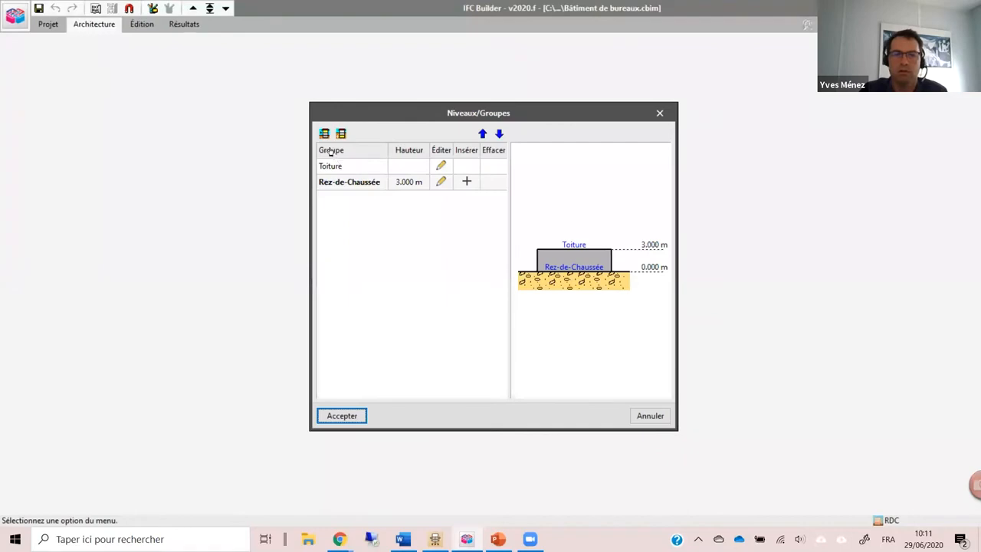
Step: Add an above-ground group of 3 levels to the building and accept the level definition
click(325, 134)
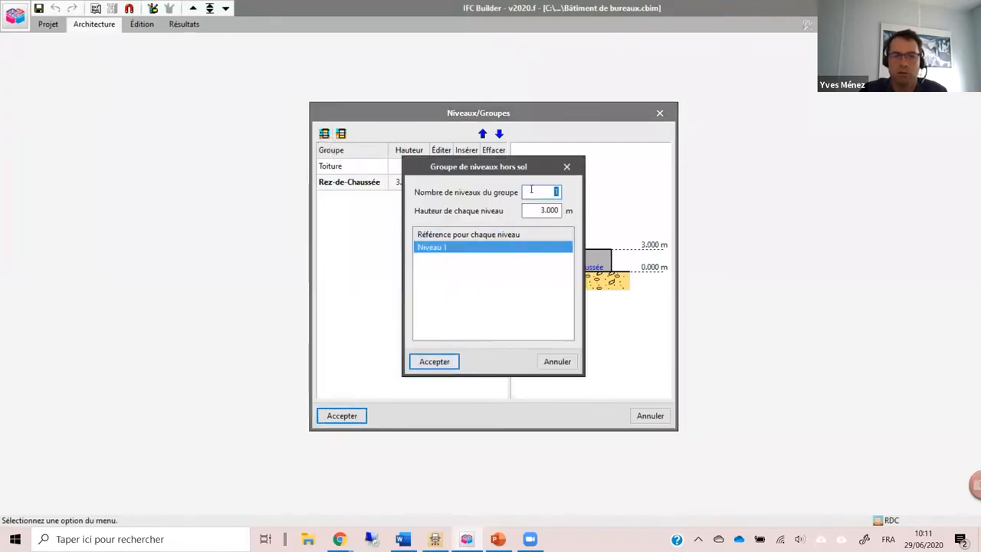
click(535, 193)
key(BackSpace)
text(3)
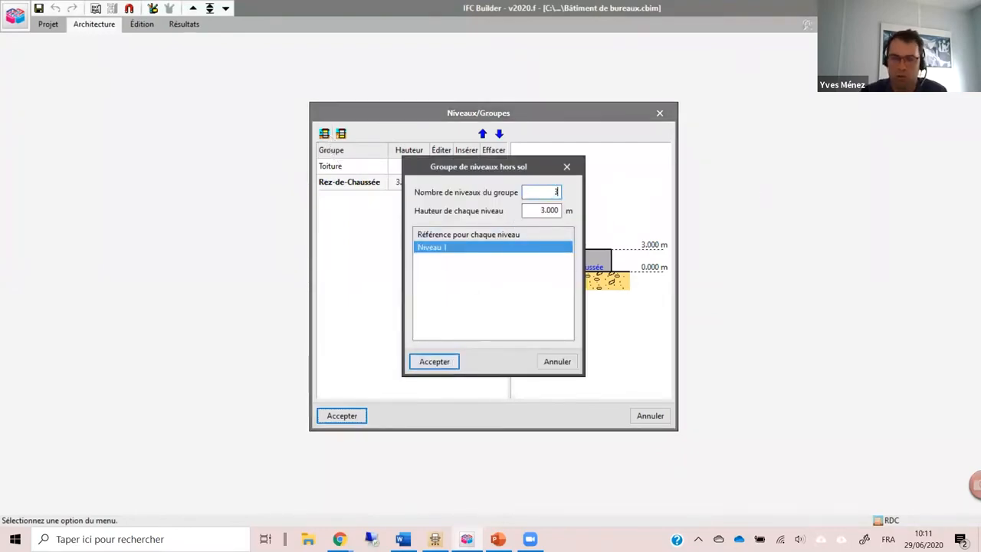
key(Tab)
click(427, 361)
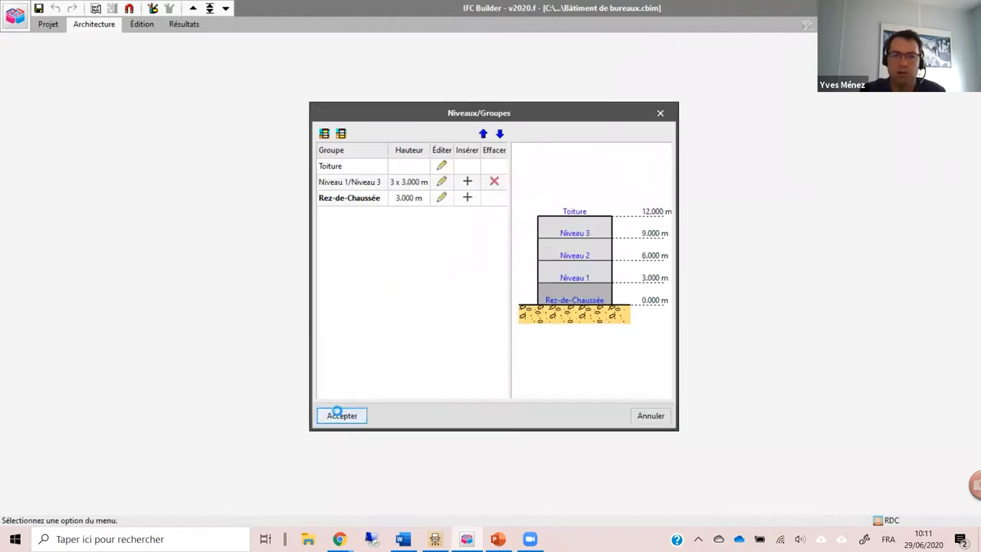
click(337, 414)
Step: Import the image PLAN ETAGE.jpg from the Téléchargements folder as a background plan
click(368, 301)
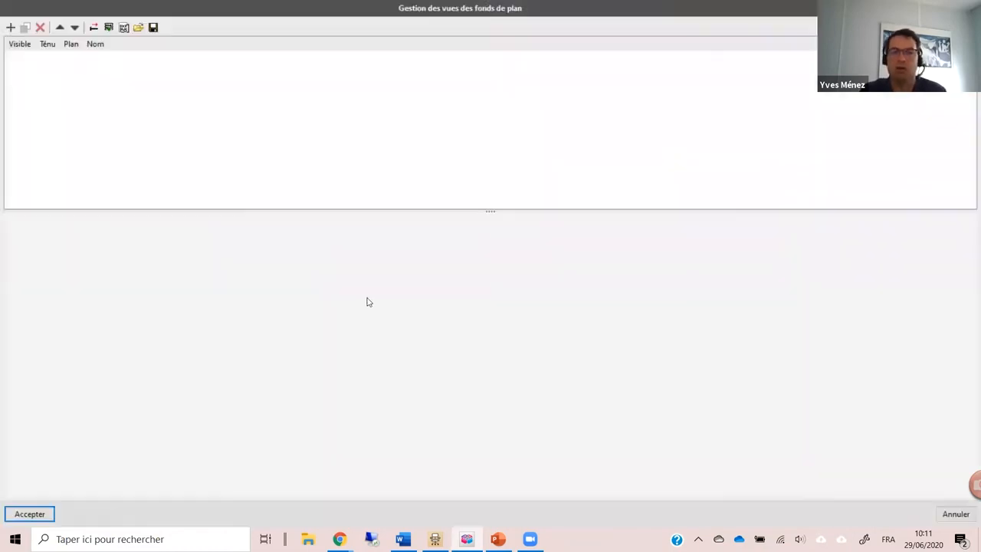
click(11, 26)
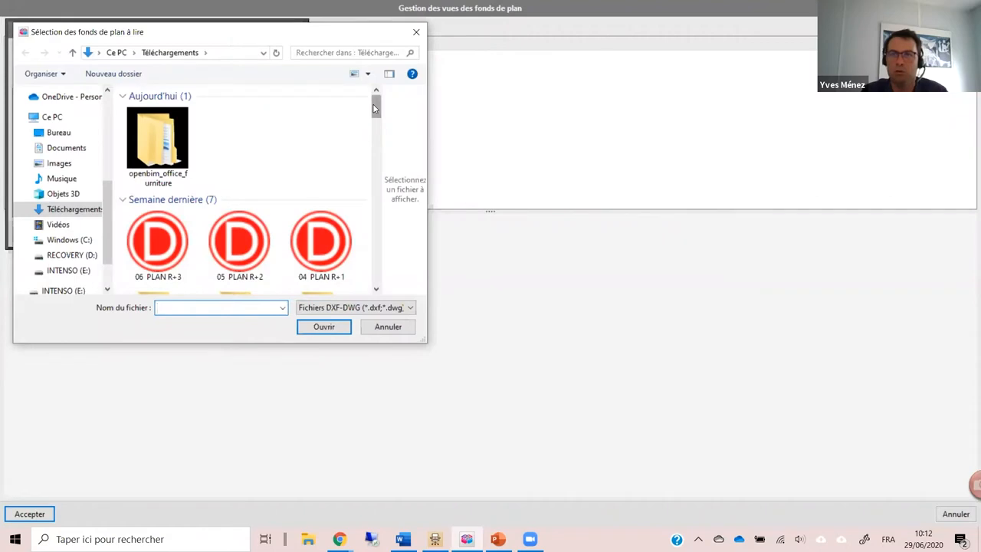
click(368, 307)
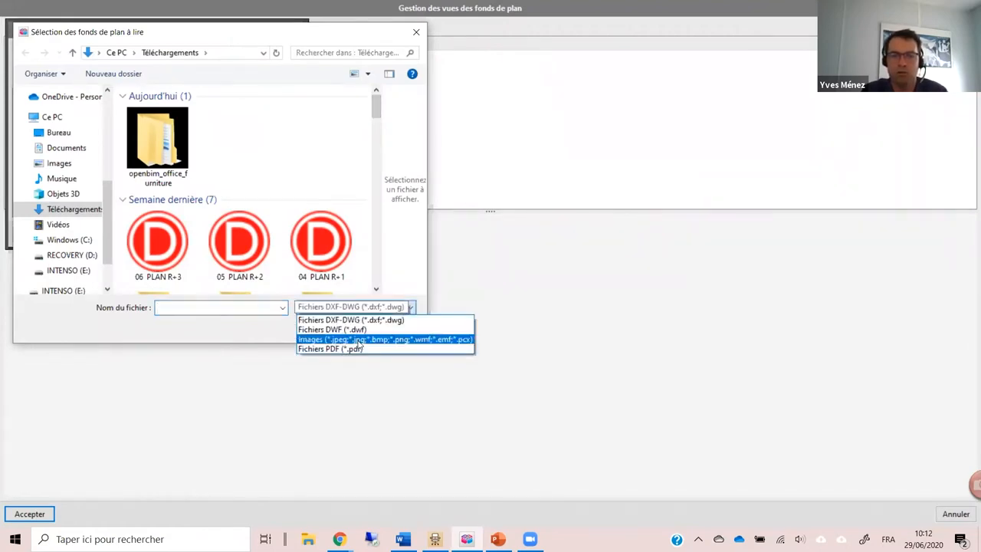
click(358, 339)
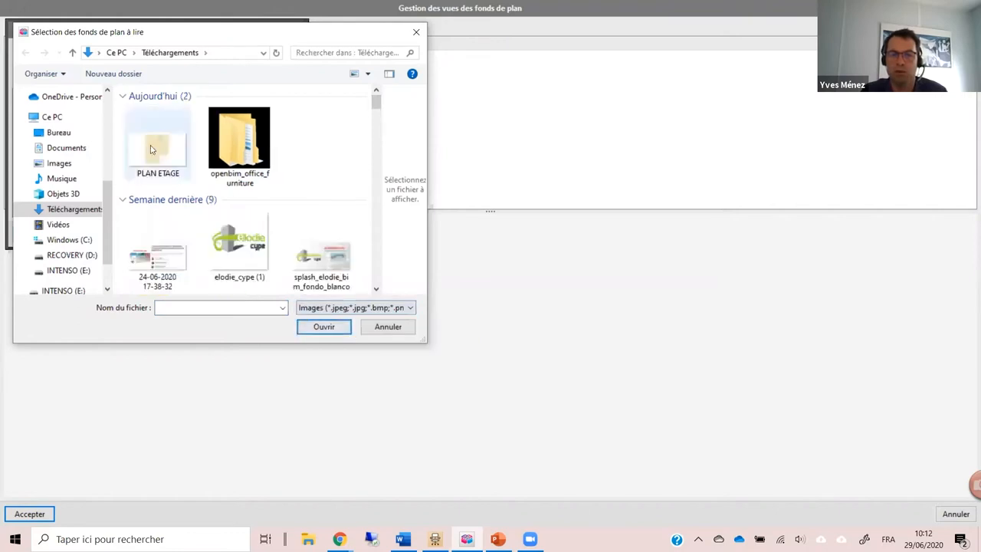
click(325, 329)
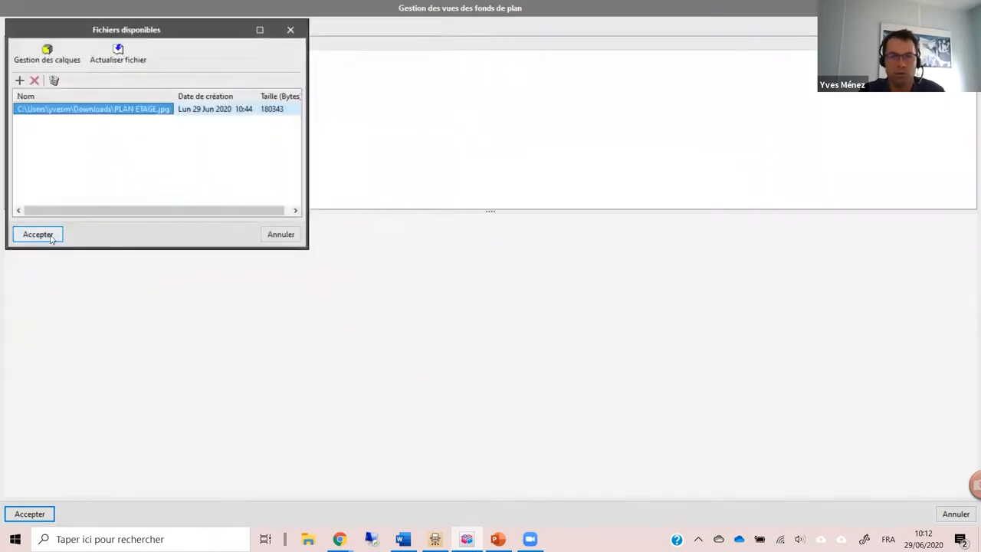
click(51, 237)
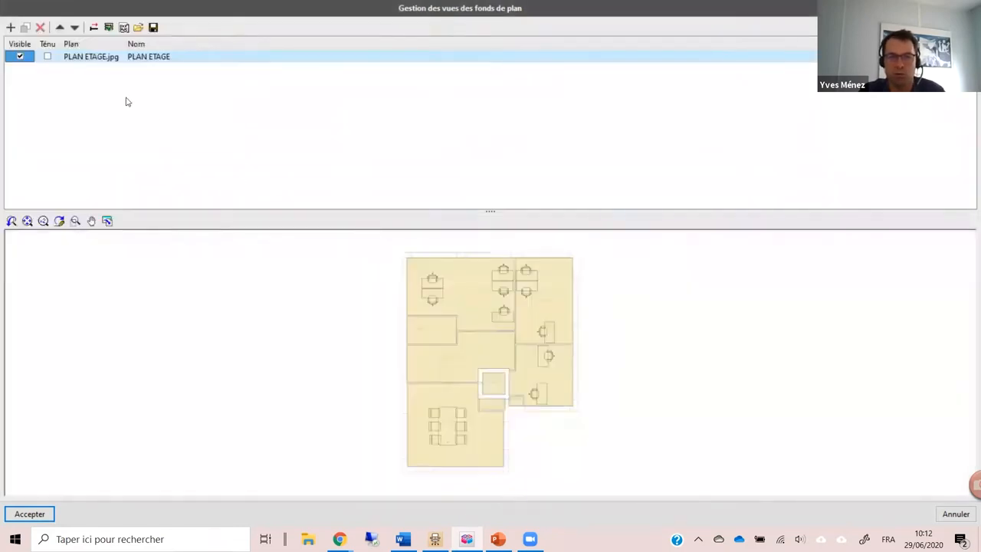
Step: Rescale the plan by picking both ends of the door opening above the meeting room and entering 0.8 m as the known distance
scroll(551, 326, up, 2)
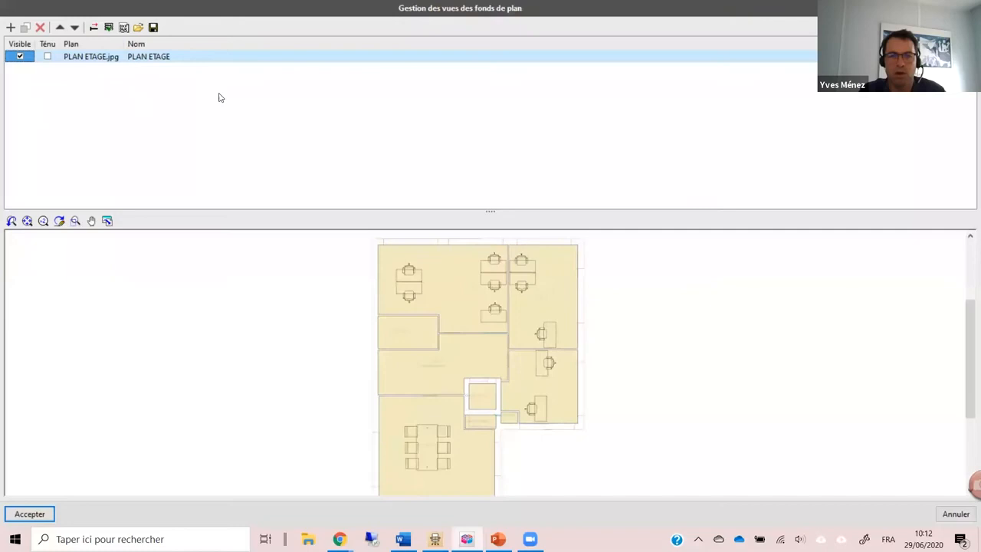
click(93, 27)
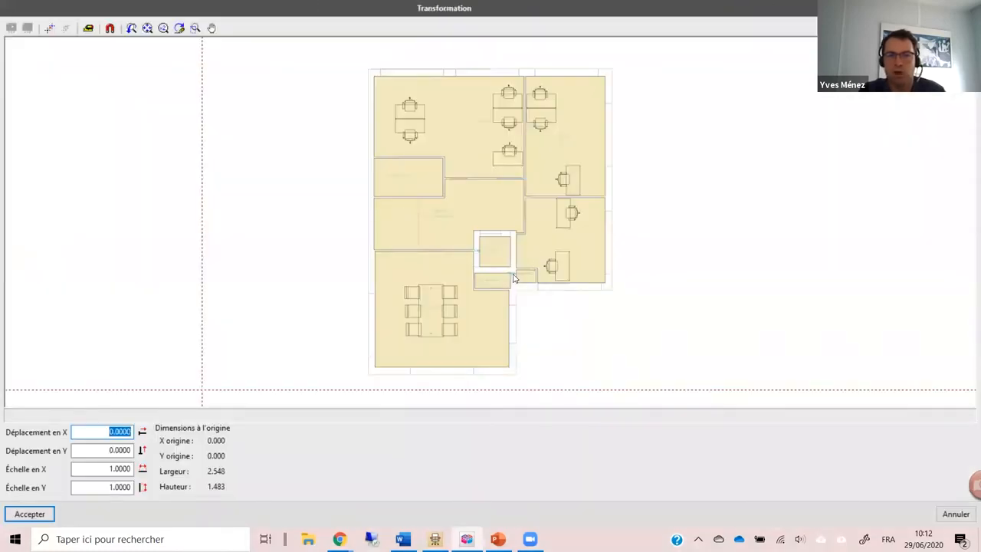
click(195, 29)
drag(409, 222, 447, 260)
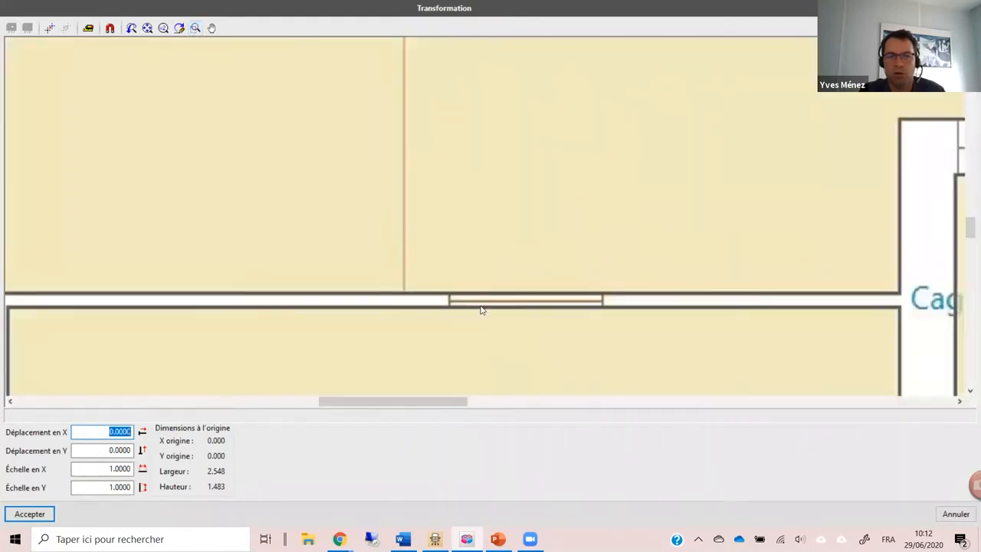
click(88, 28)
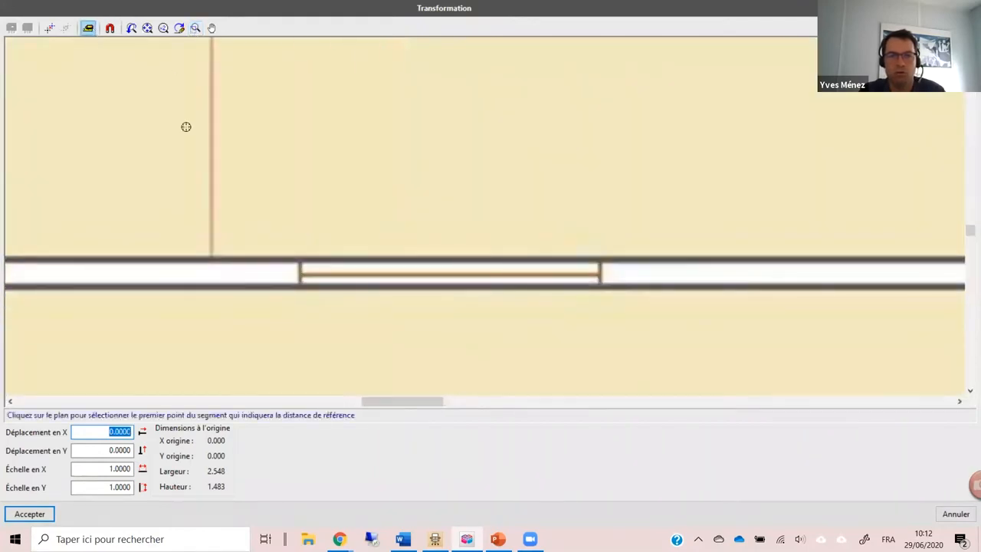
click(301, 274)
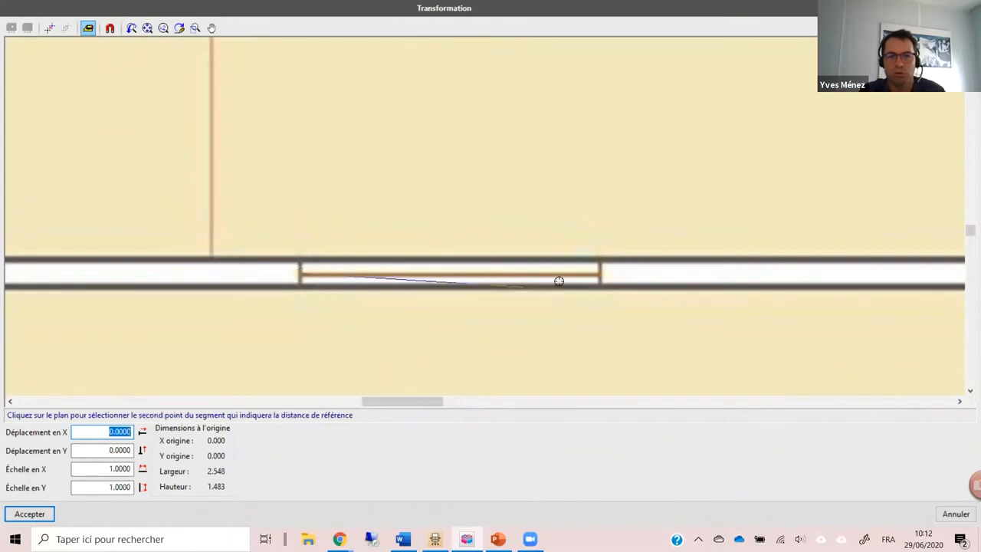
click(600, 276)
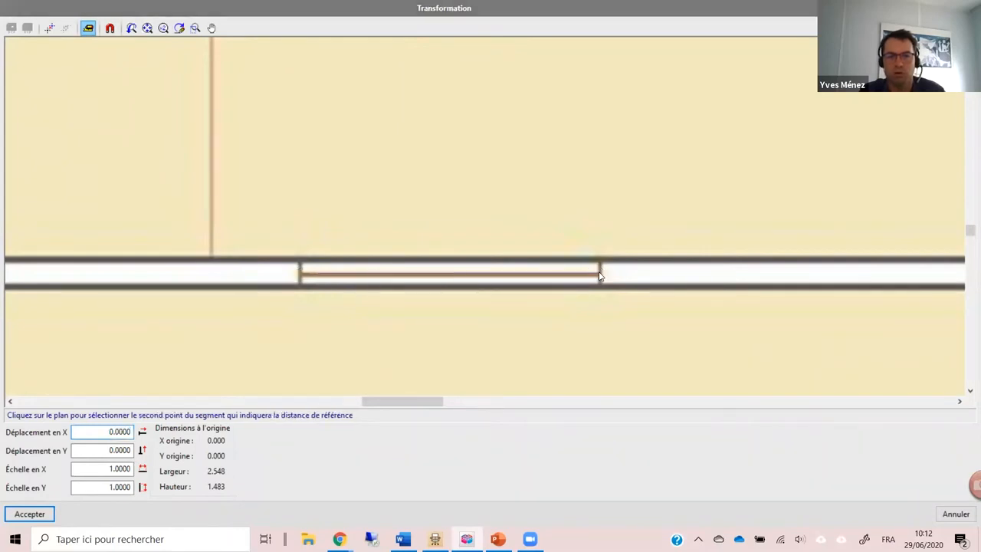
text(0.8)
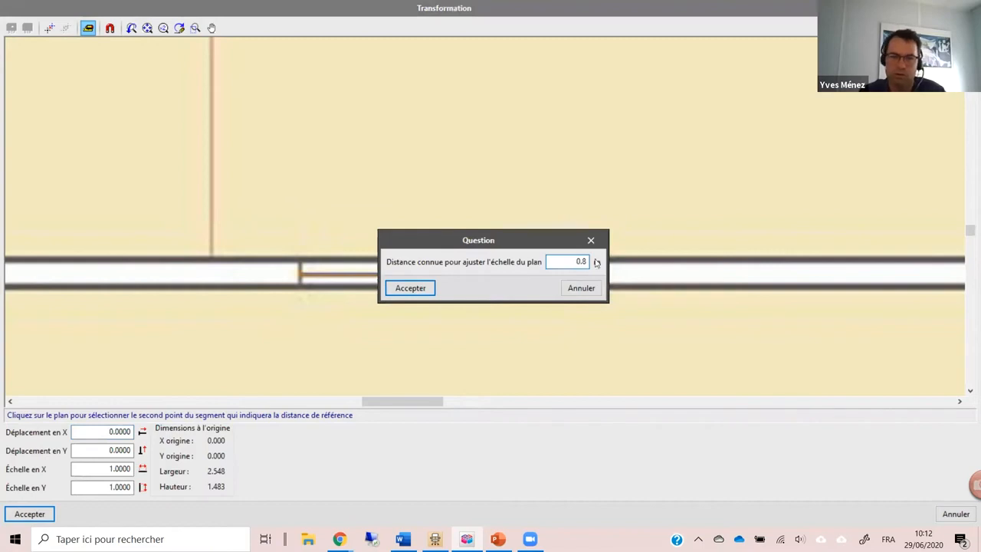
click(408, 288)
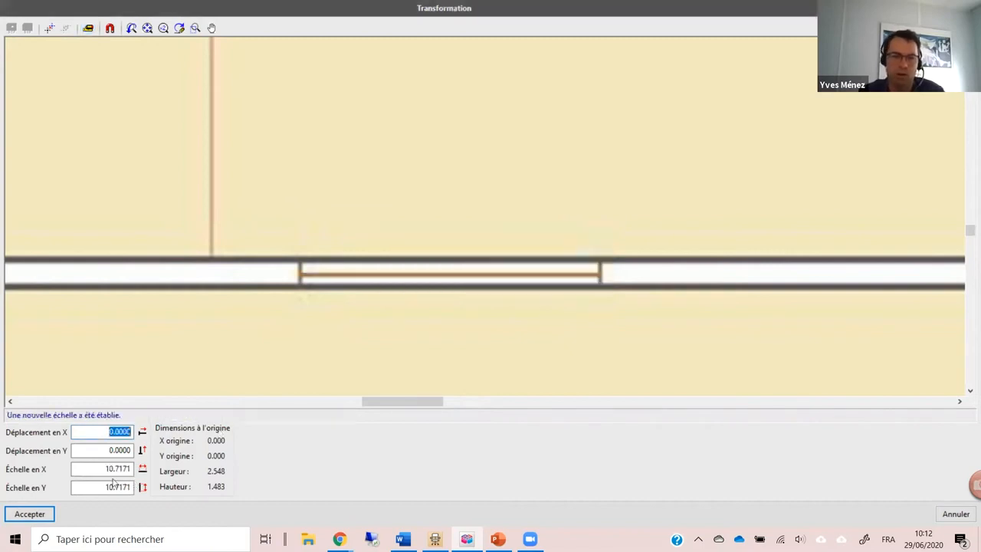
Step: Accept the plan's transformation and assign the background view to all level groups
click(39, 513)
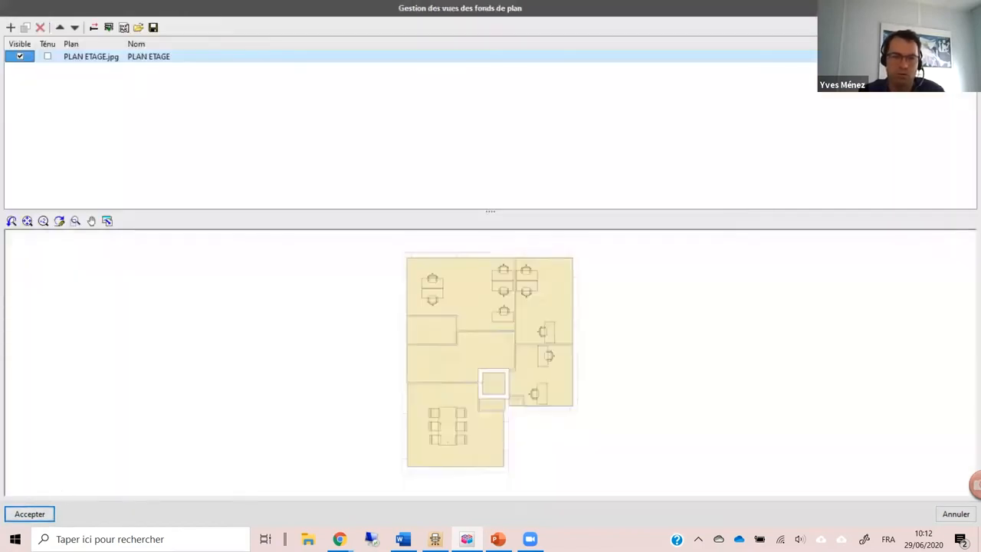
click(29, 514)
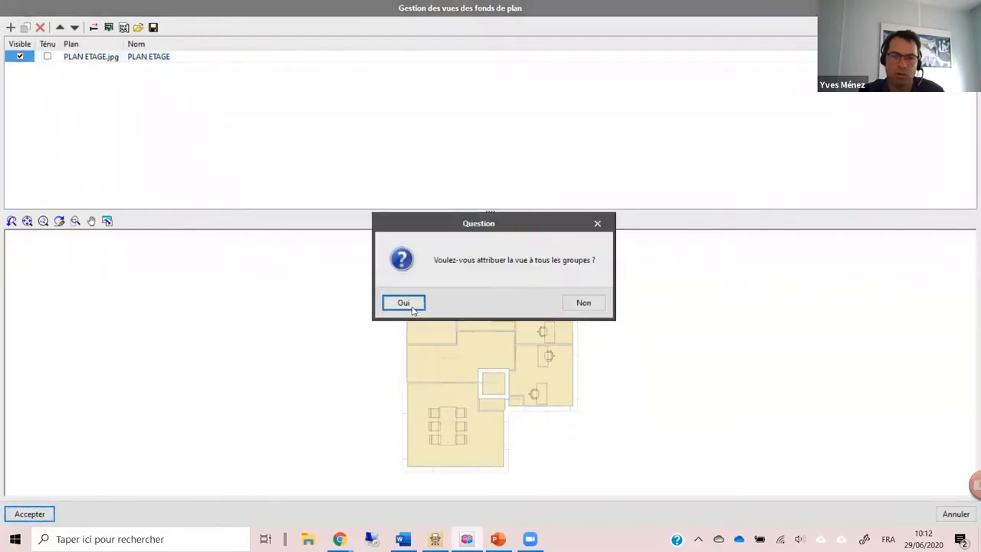
click(404, 303)
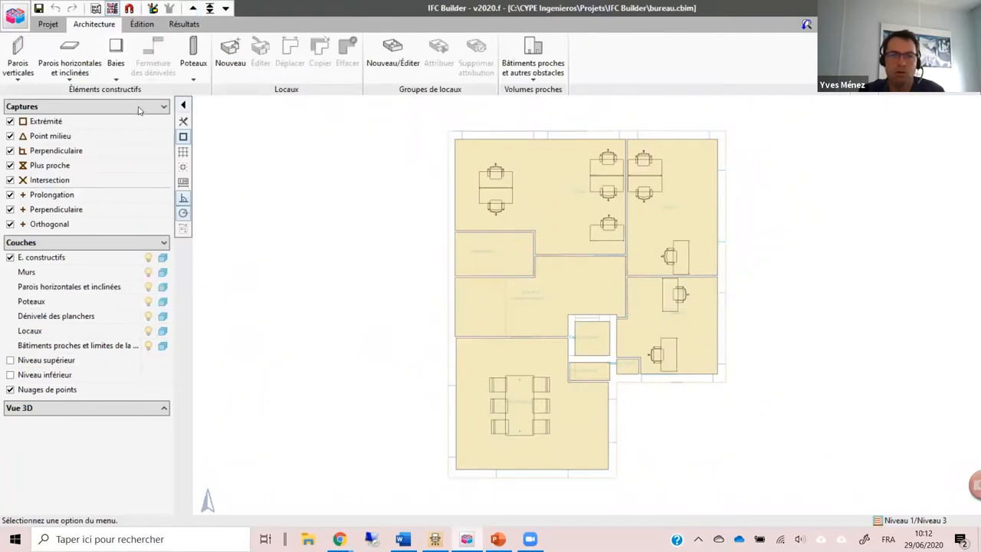
Step: Start an exterior wall with the type "4: Paroi extérieure", keeping its existing reference
click(17, 58)
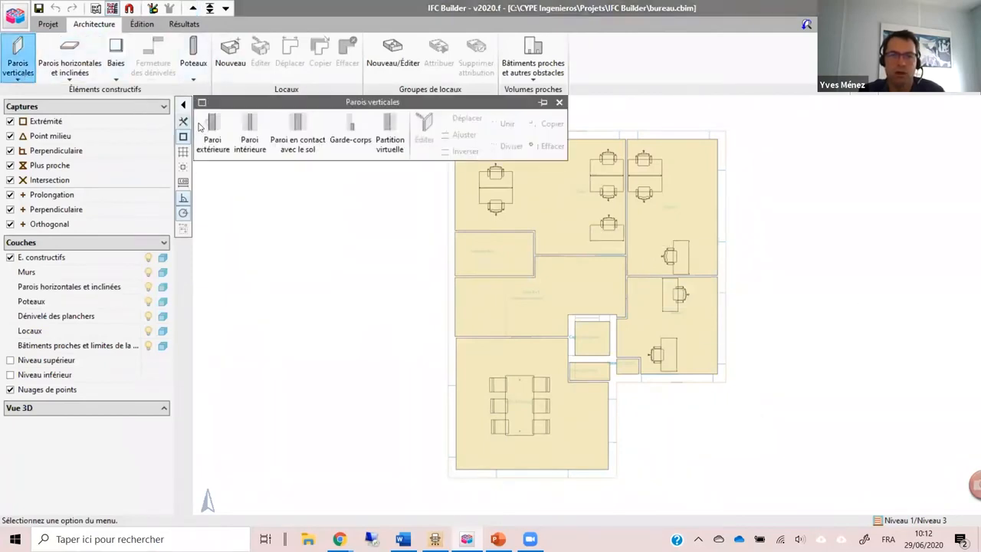
click(201, 128)
click(469, 263)
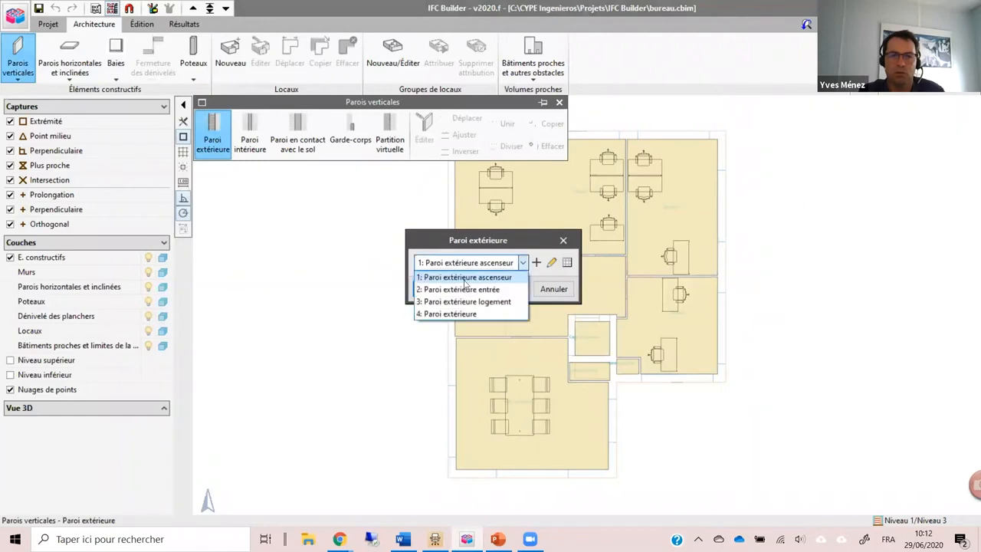
click(463, 314)
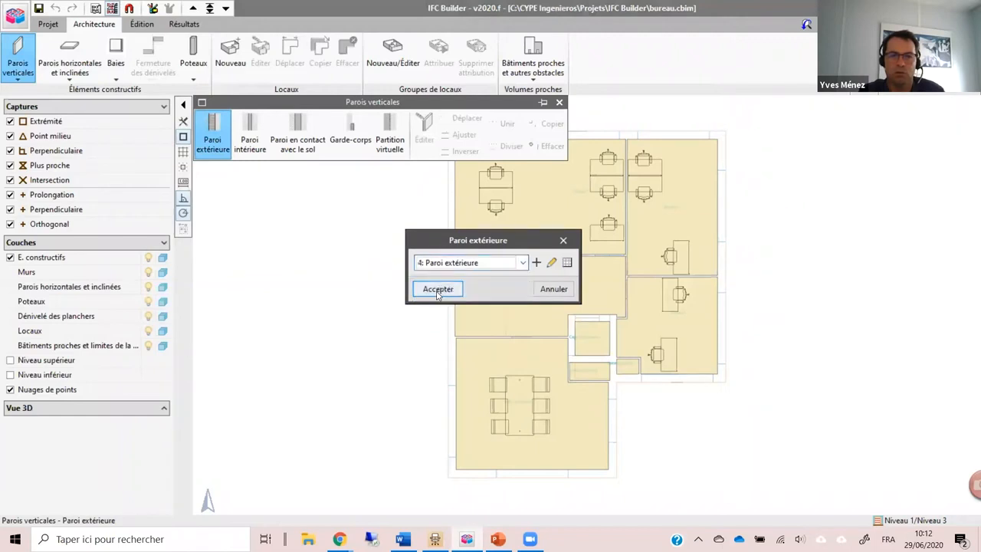
click(551, 263)
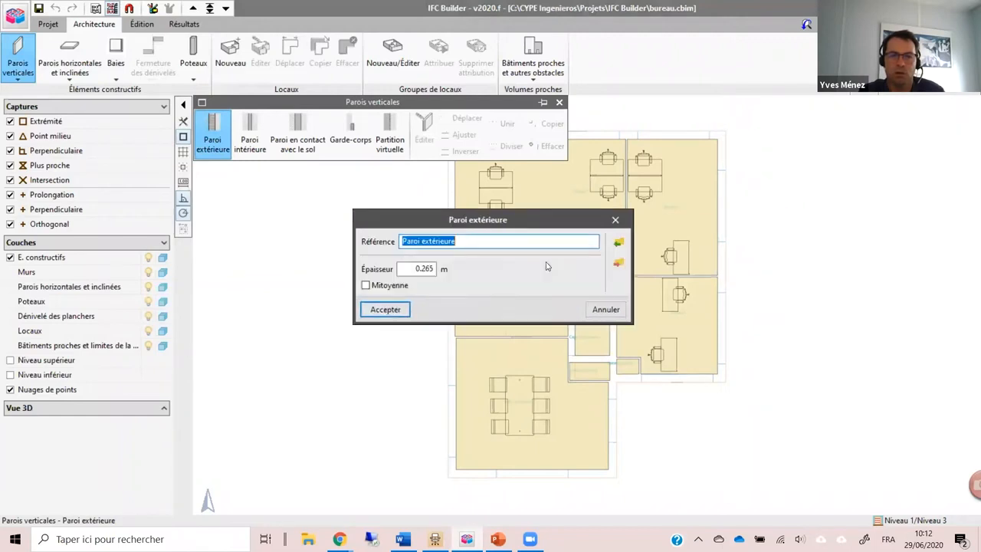
click(480, 240)
key(Return)
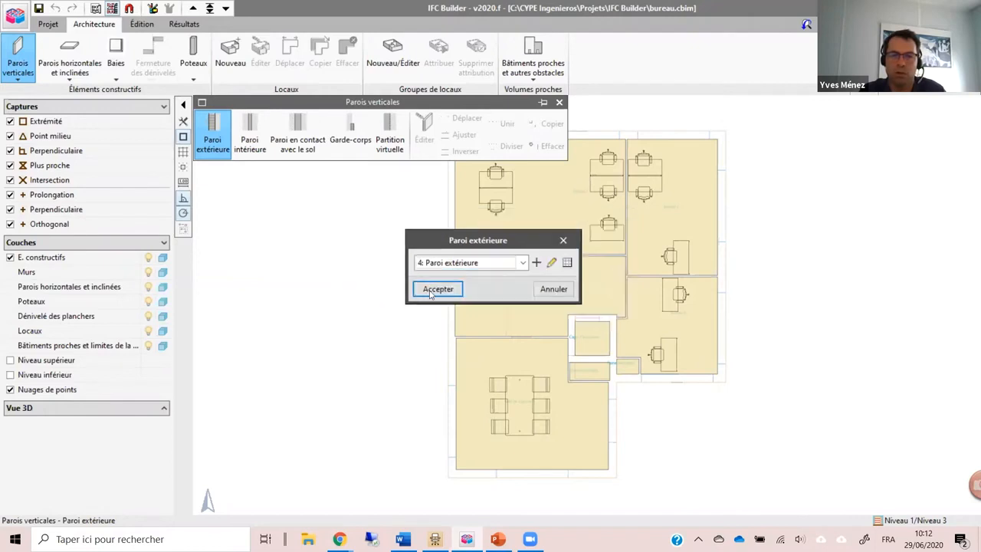
click(433, 290)
Step: Trace the exterior wall from the meeting room's southwest inner corner up the west facade and along the north facade to Bureau 2's northeast corner
scroll(458, 475, up, 2)
scroll(458, 475, up, 5)
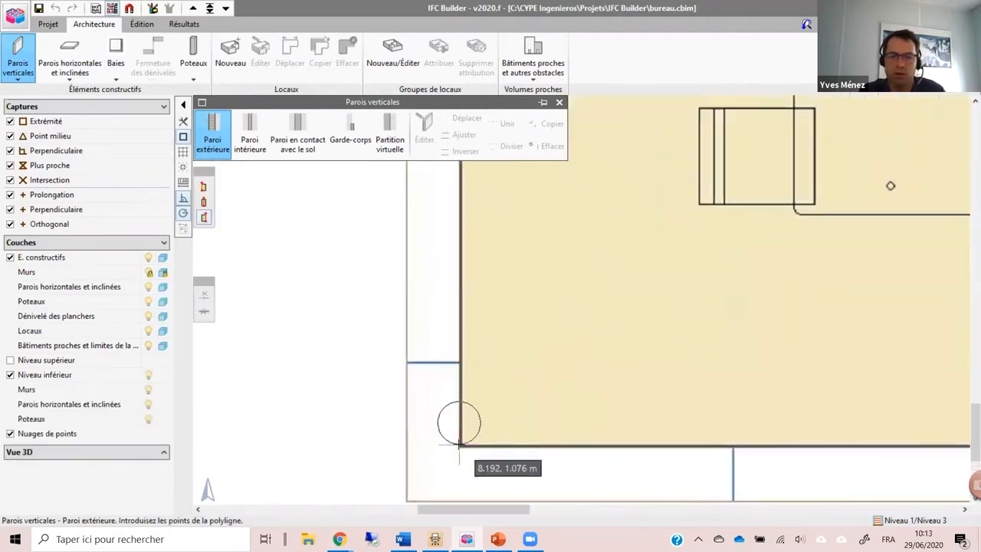
scroll(438, 435, down, 2)
scroll(449, 395, down, 4)
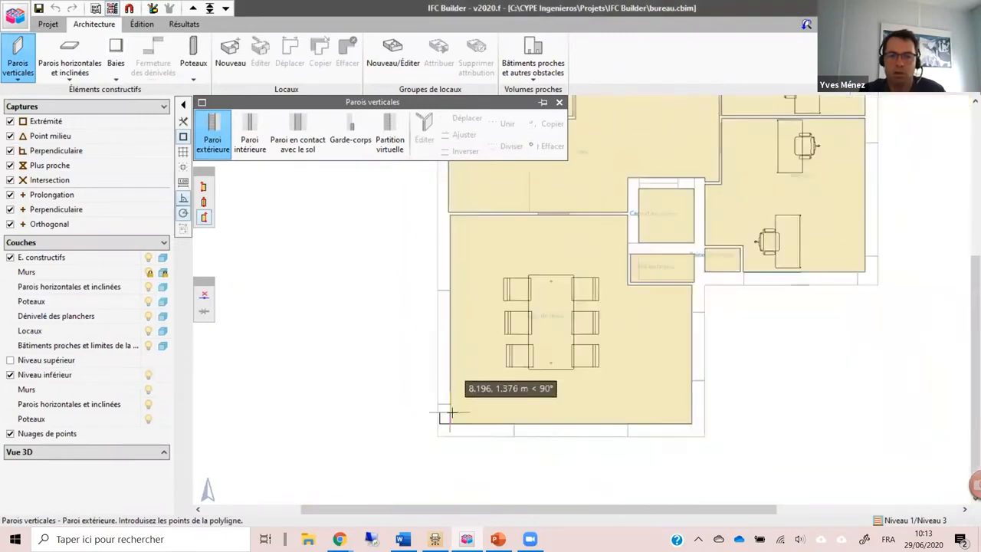
scroll(523, 316, up, 1)
scroll(524, 316, up, 3)
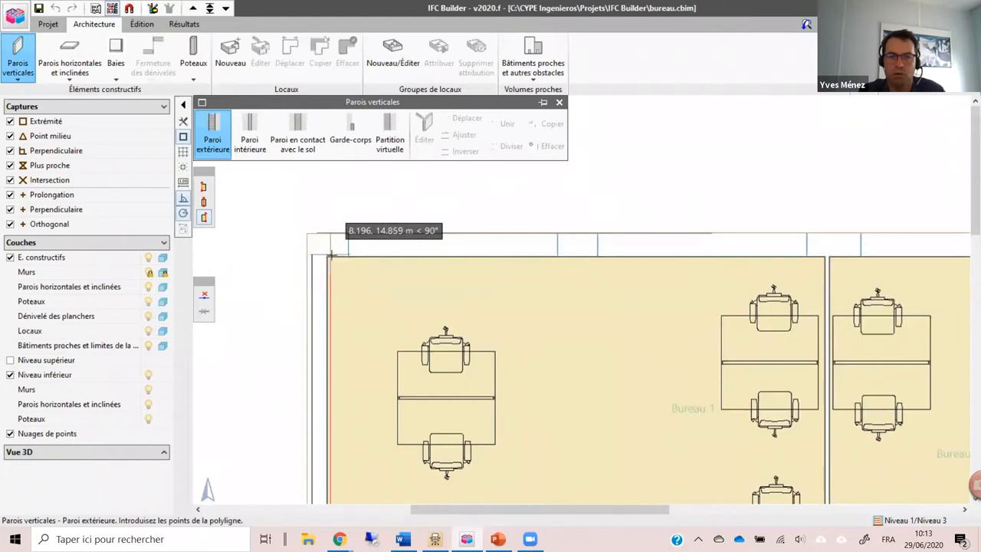
click(335, 253)
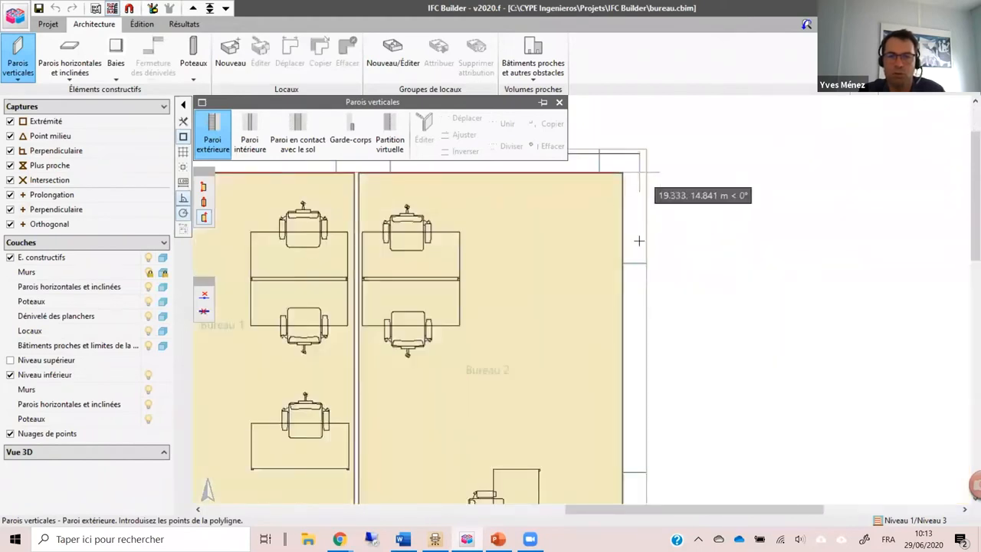
click(623, 174)
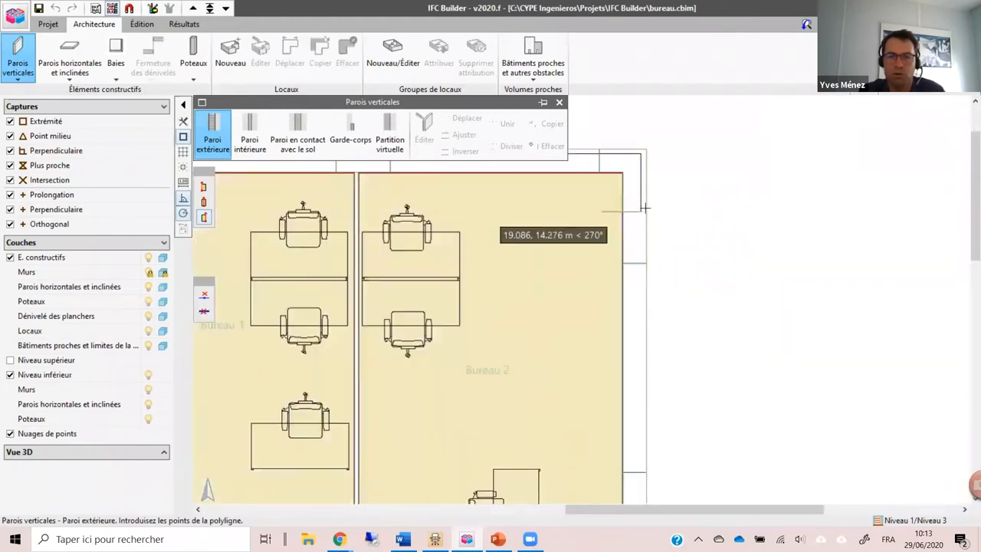
Step: Continue the exterior wall down the east facade, along the south of Bureau 3 and around the meeting room to close at the starting corner
click(654, 305)
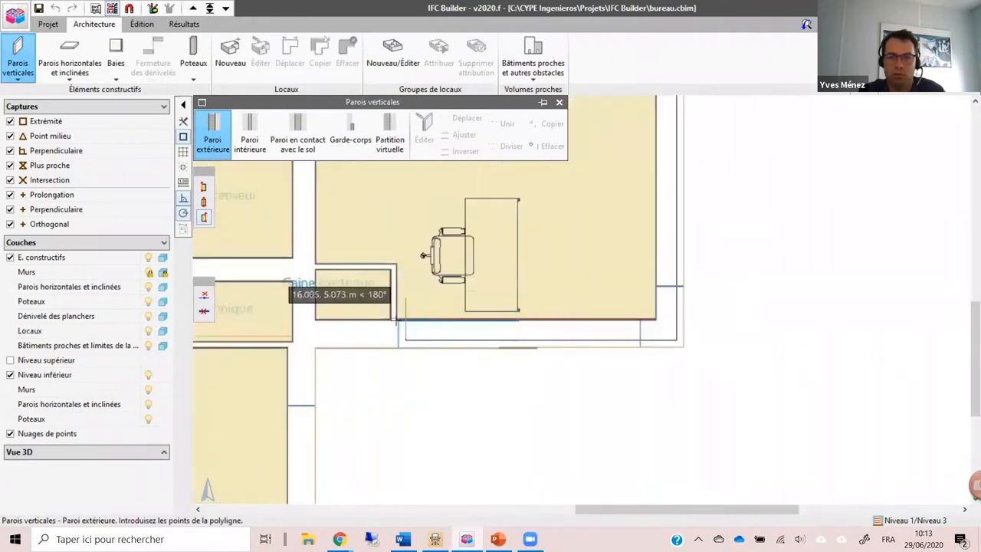
click(288, 319)
scroll(324, 250, down, 3)
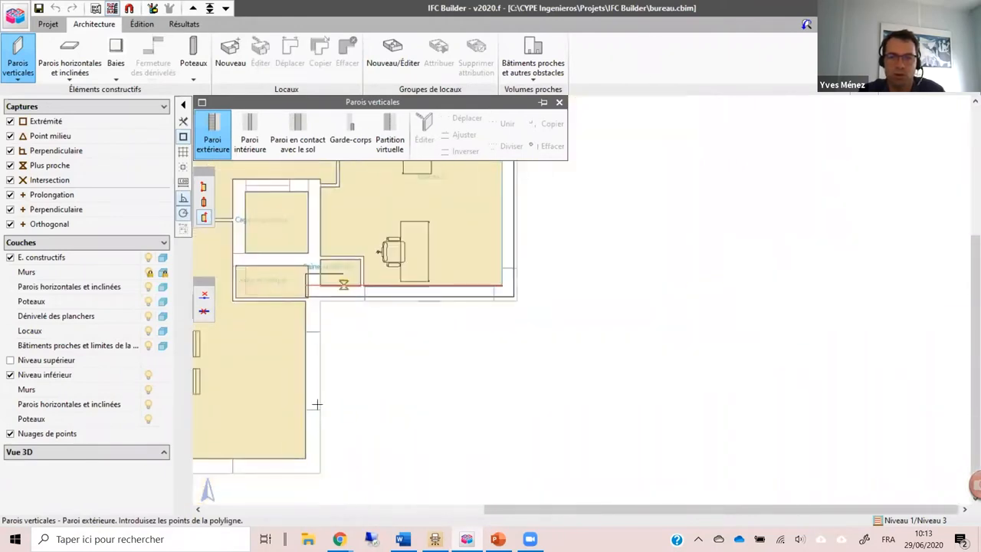
scroll(322, 429, down, 1)
drag(325, 436, 470, 399)
scroll(445, 399, up, 2)
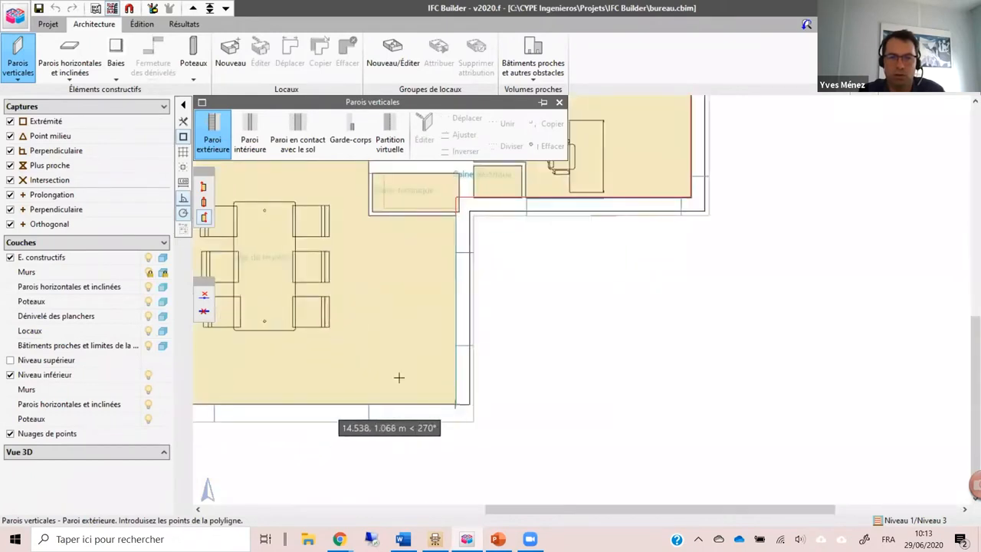
drag(343, 385, 671, 419)
scroll(672, 418, up, 1)
click(440, 447)
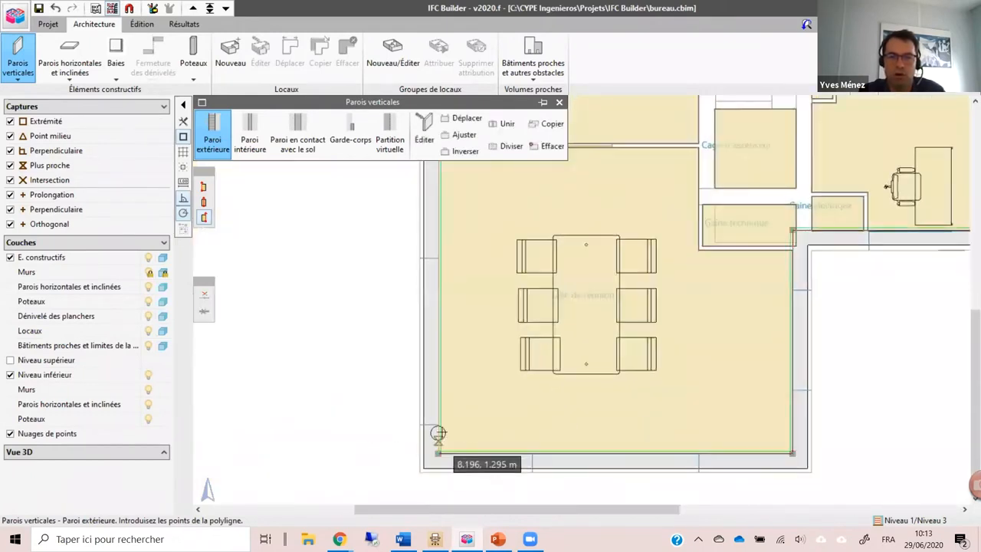
Step: Edit the meeting room's west wall and set the thickness of its type "Paroi extérieure" to 0.3 m
scroll(437, 434, down, 1)
click(424, 138)
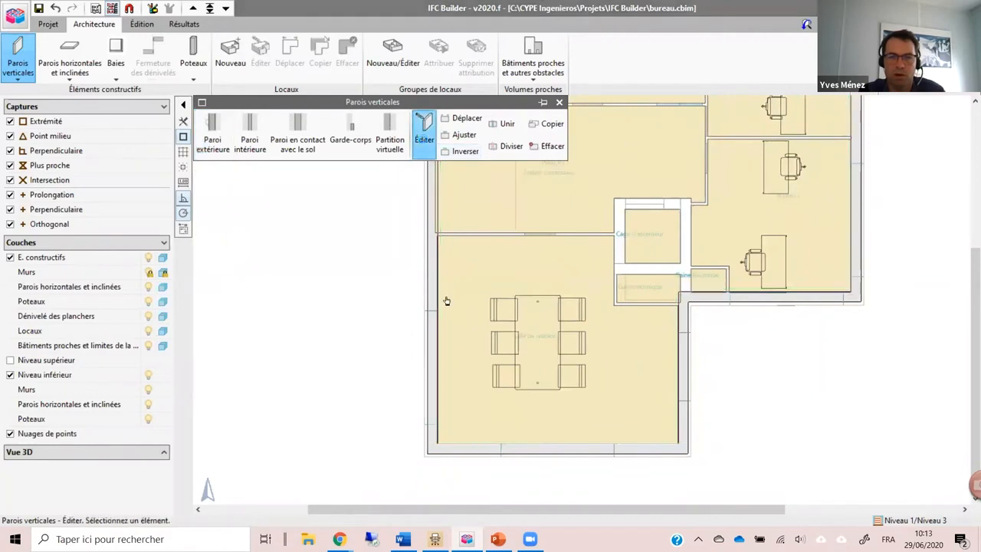
scroll(446, 300, up, 1)
click(435, 361)
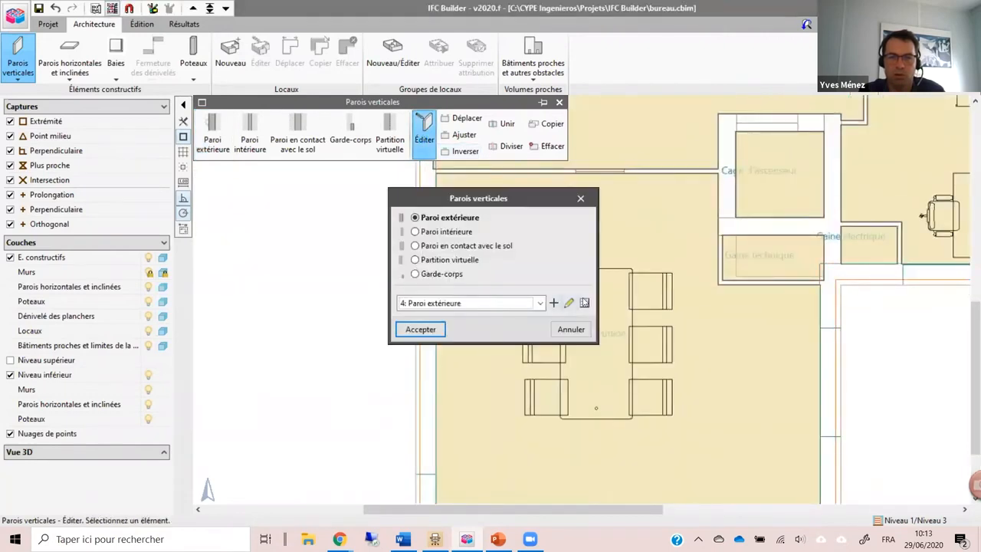
click(569, 302)
double_click(410, 269)
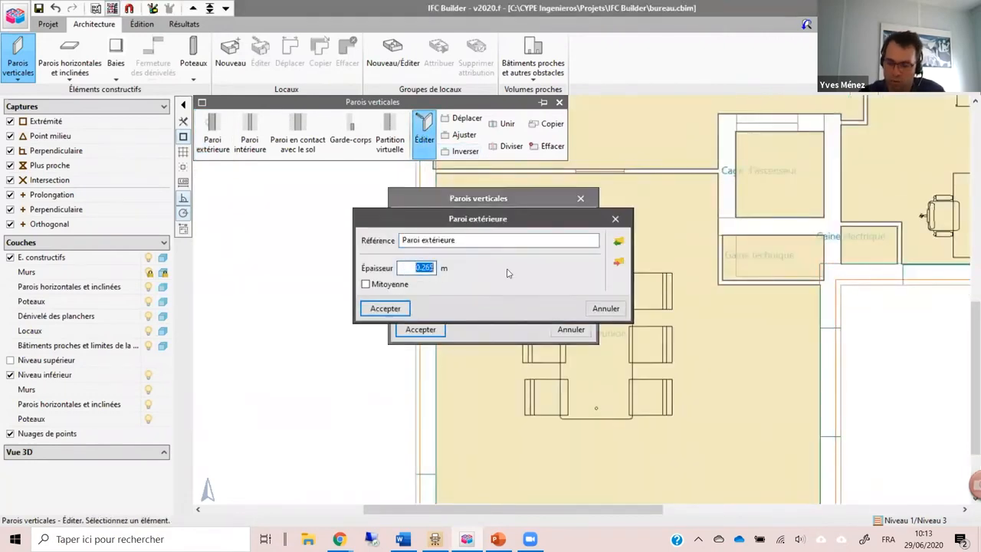
text(0.3)
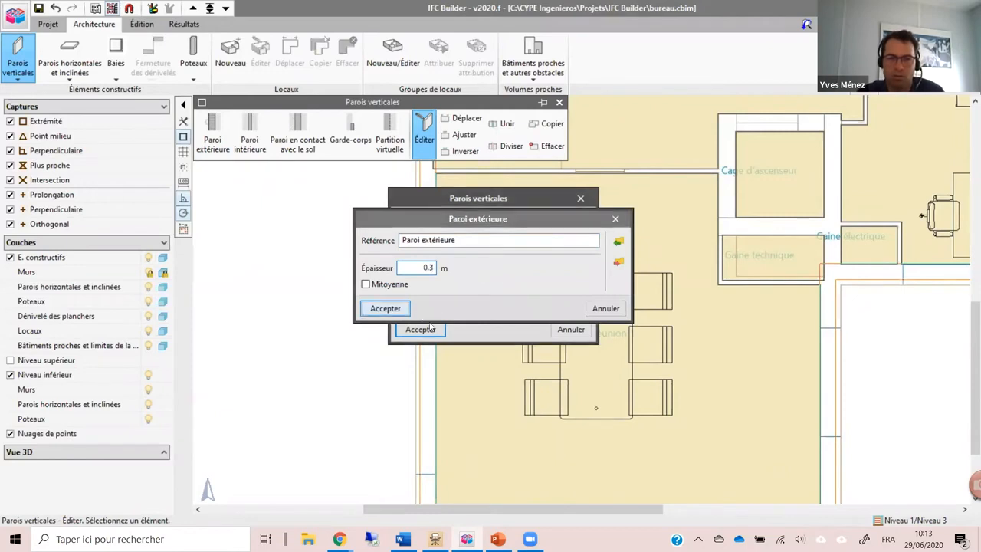
key(Return)
click(418, 329)
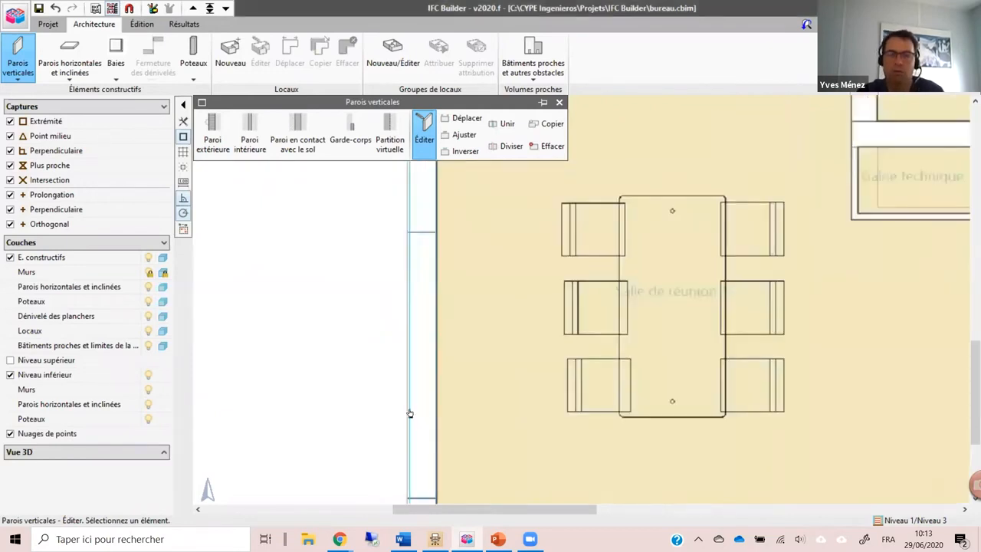
click(411, 414)
scroll(396, 422, down, 5)
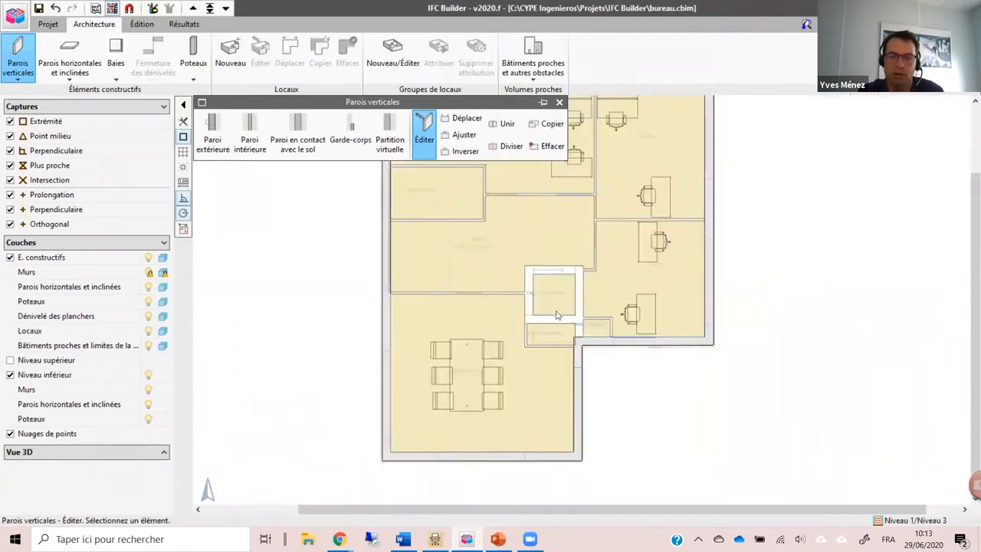
Step: Draw interior walls of type "1: MUR INT" around the north, east and south sides of Sanitaires R+1
click(249, 132)
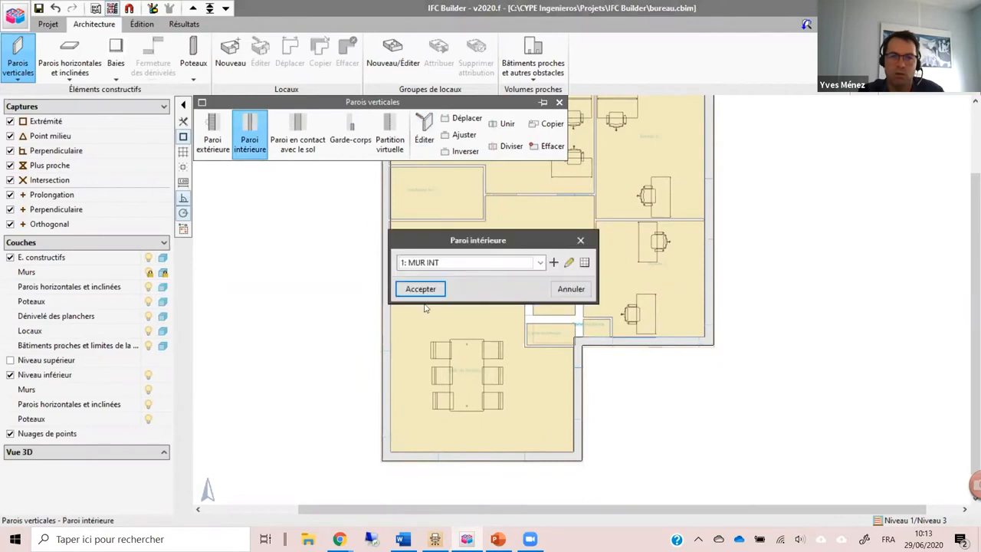
click(421, 289)
scroll(486, 379, up, 5)
scroll(409, 335, down, 4)
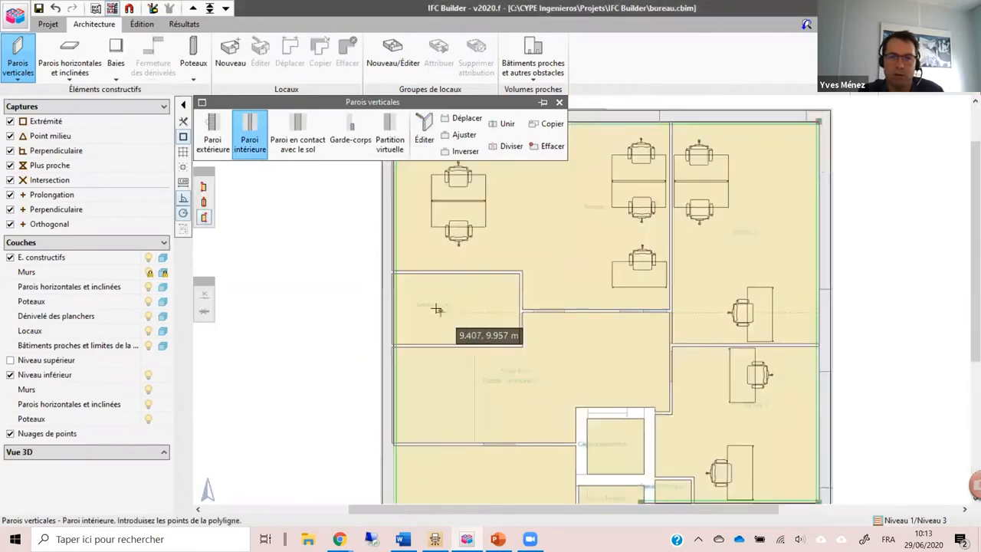
scroll(401, 261, up, 3)
scroll(370, 245, up, 1)
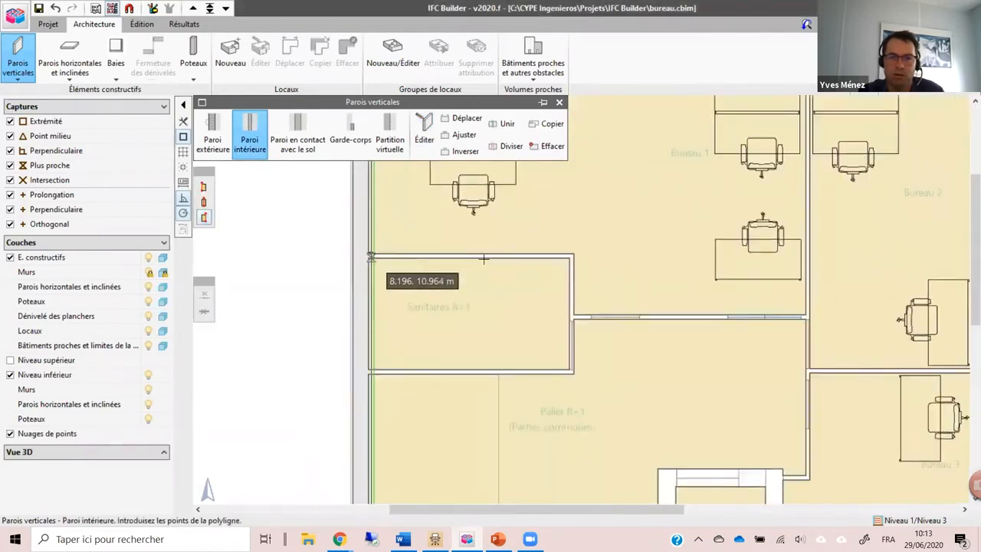
click(571, 256)
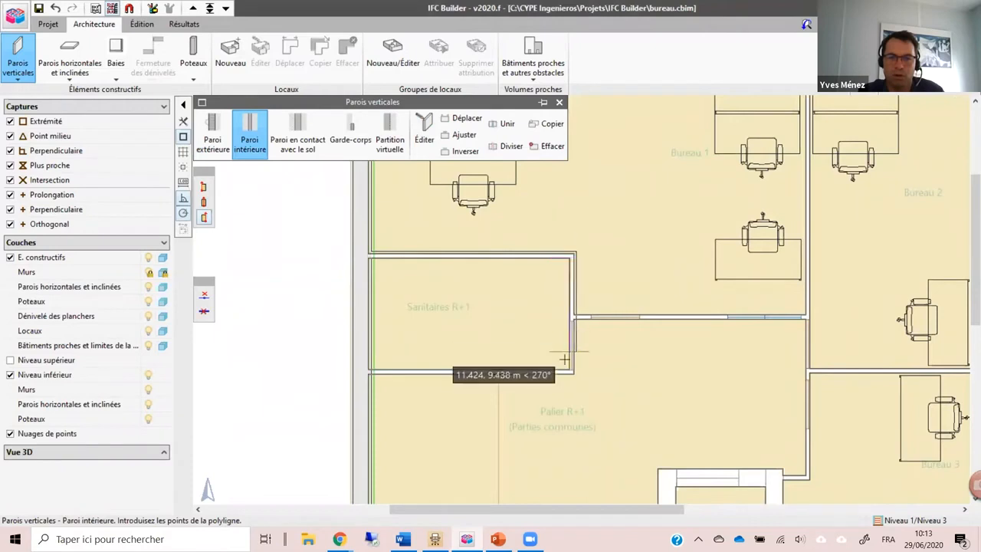
click(573, 372)
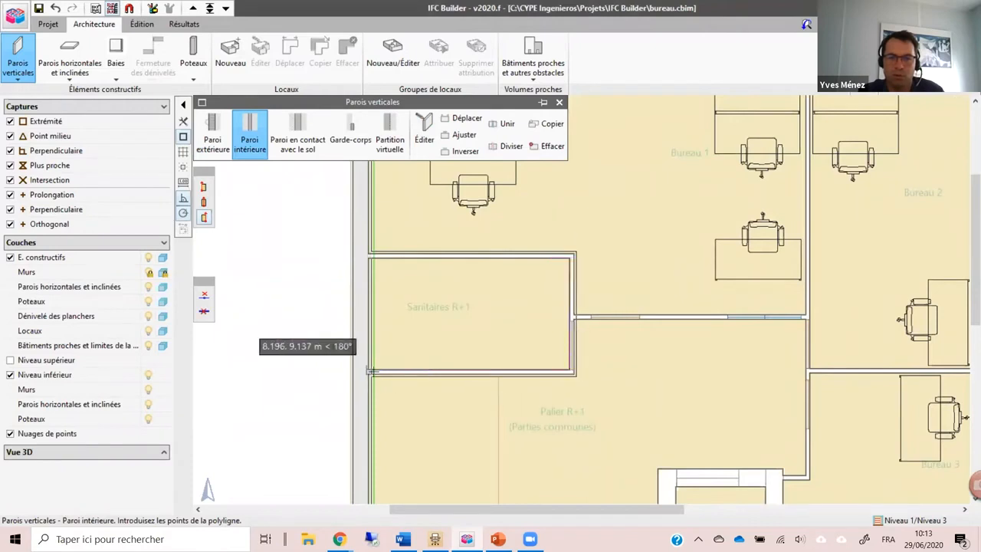
click(371, 372)
right_click(371, 372)
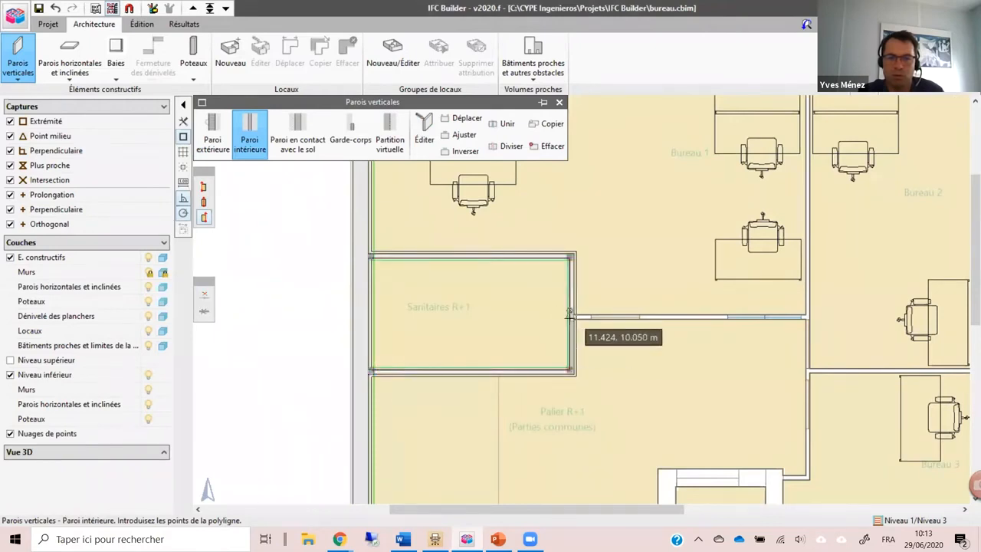
Step: Draw the interior wall between Bureau 1 and Palier R+1 from the Sanitaires wall to the Bureau 2 partition, switching its insertion side
click(571, 316)
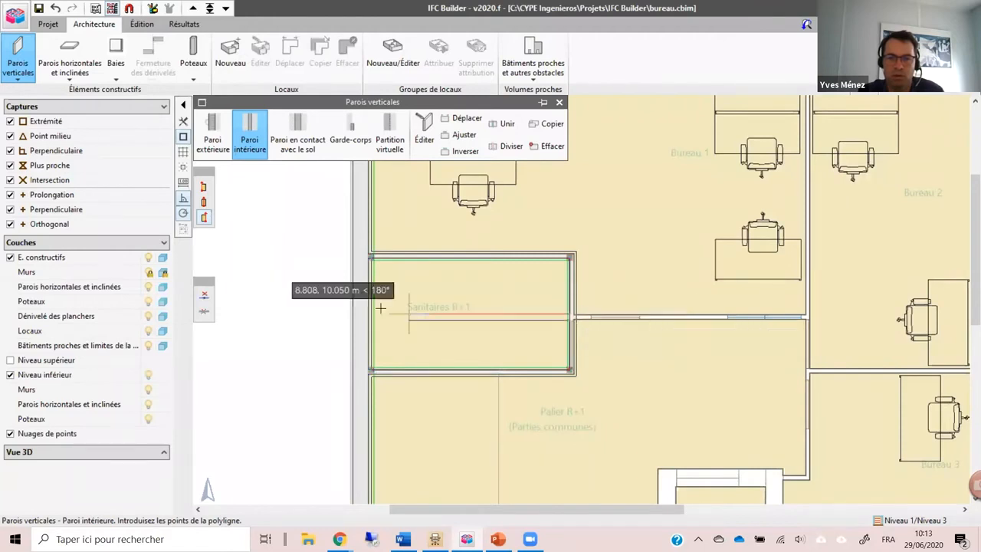
click(203, 186)
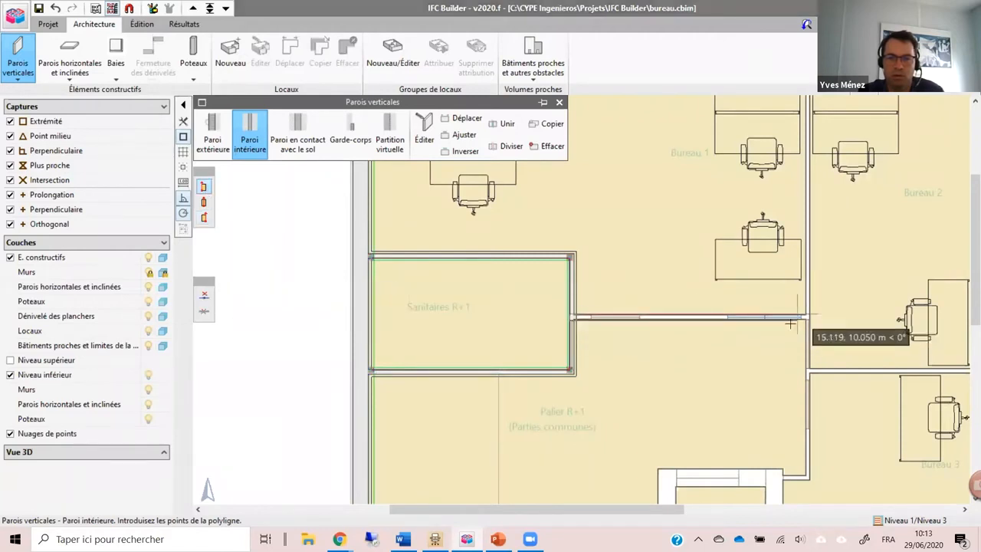
click(804, 313)
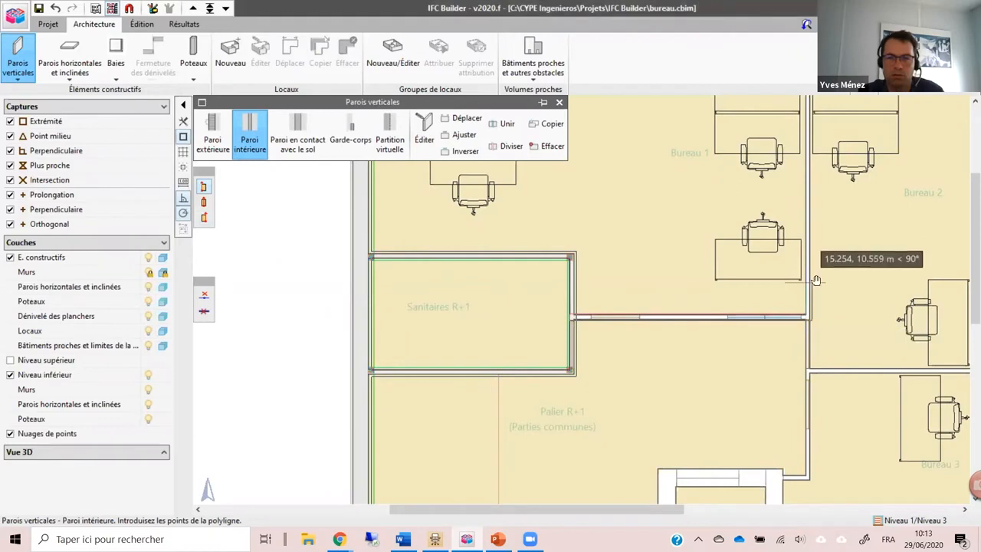
Step: Continue the interior wall between Bureau 1 and Bureau 2 up to the north facade with the insertion side switched, and end it there
drag(814, 281, 783, 472)
click(203, 217)
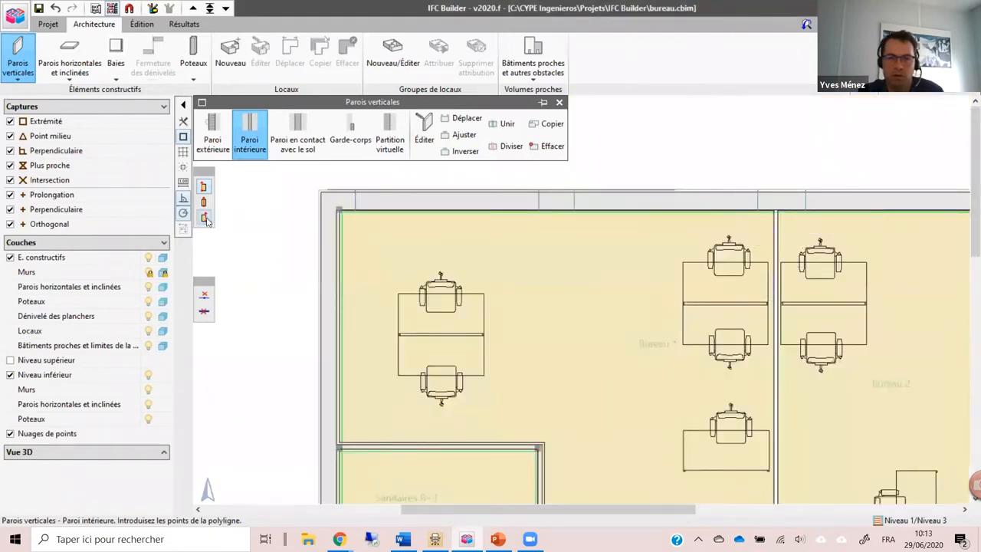
click(799, 206)
right_click(799, 206)
scroll(843, 401, down, 2)
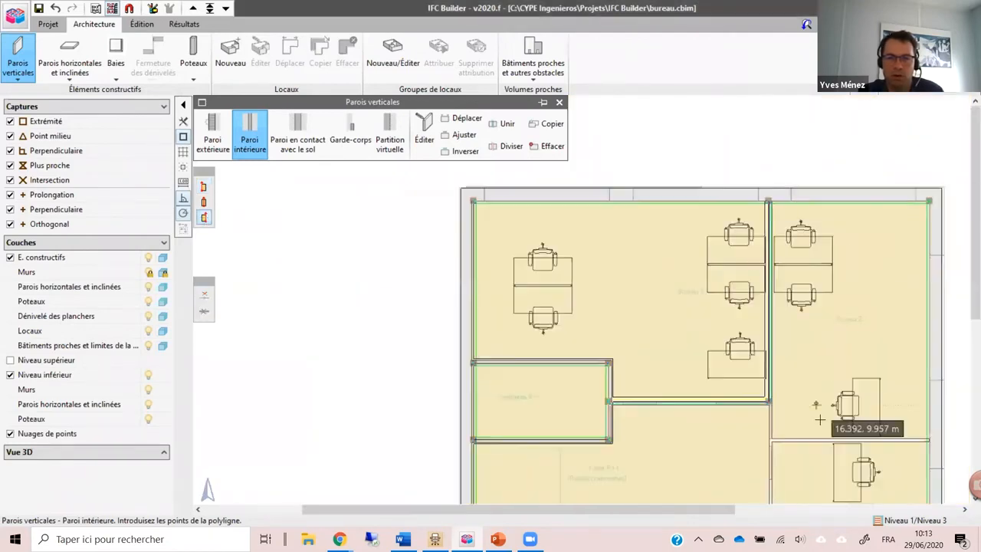
Step: Draw the interior wall from Bureau 1's southeast corner down the east side of the landing and across to the lift shaft
scroll(810, 417, up, 5)
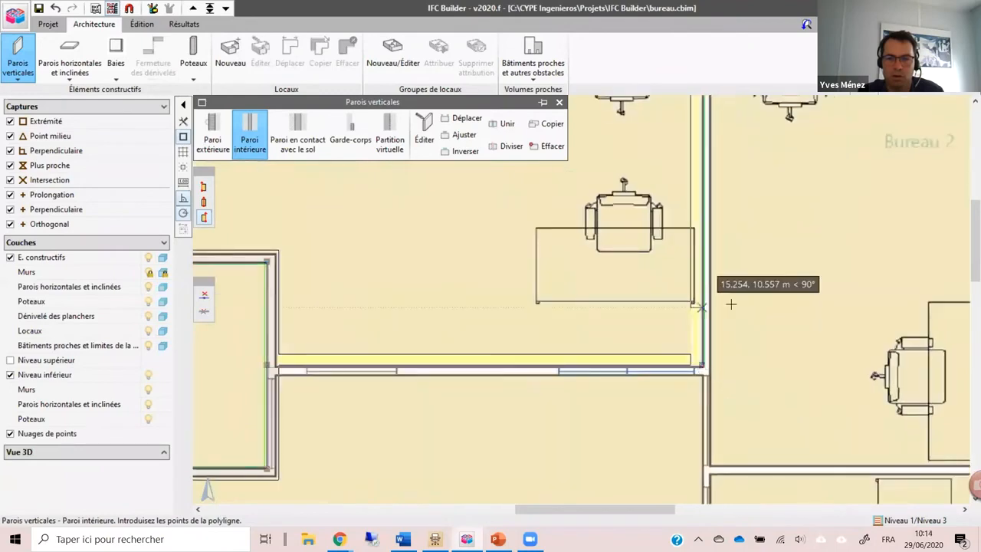
scroll(729, 302, down, 2)
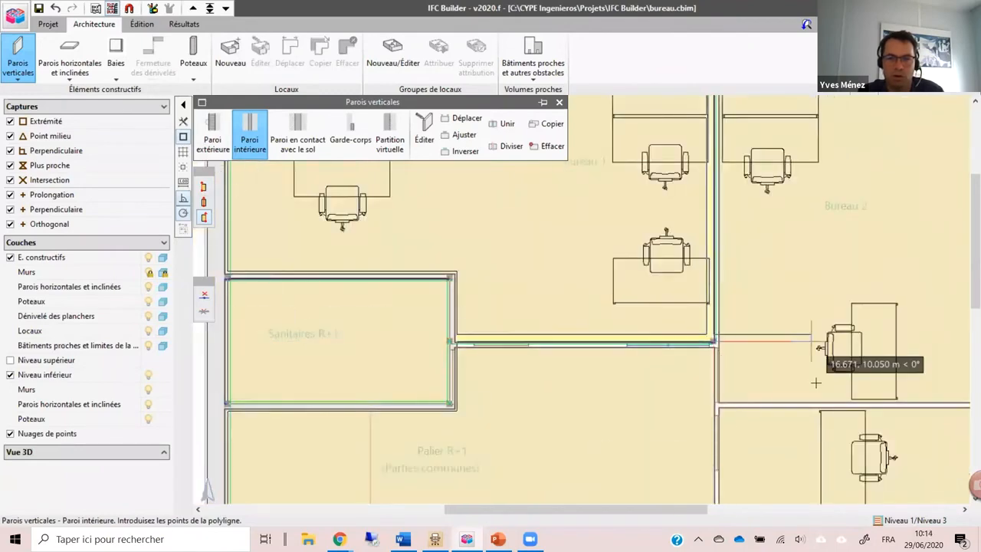
drag(815, 381, 729, 131)
scroll(673, 260, up, 1)
click(611, 271)
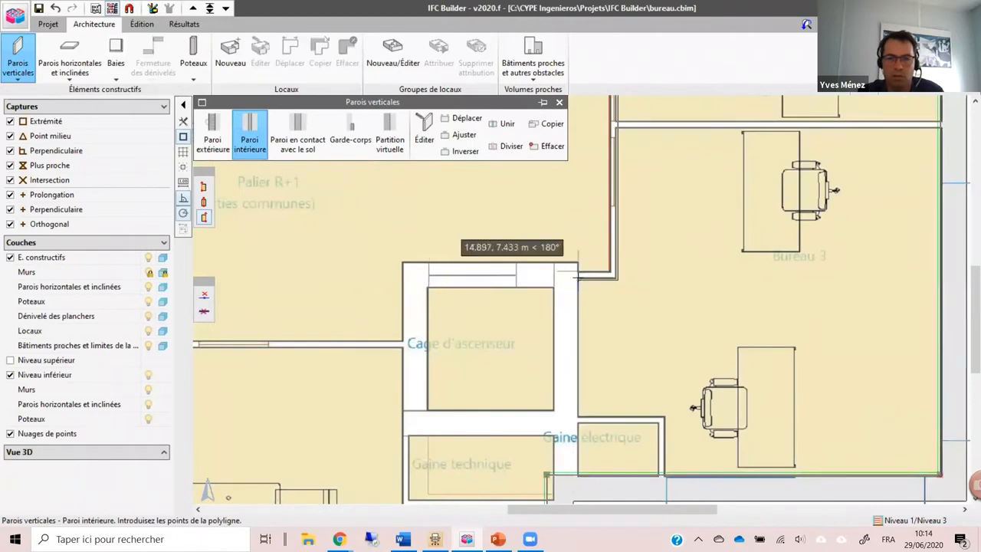
click(579, 272)
right_click(579, 273)
Step: Draw the interior wall separating Bureau 2 from Bureau 3, from the landing partition to the east facade
drag(703, 181, 658, 296)
click(567, 238)
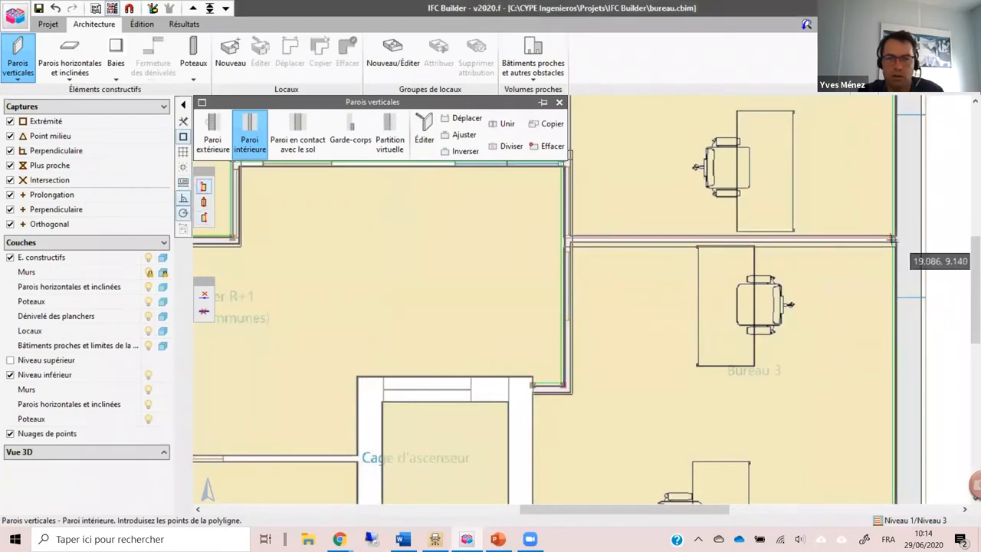
scroll(876, 182, down, 2)
scroll(876, 182, down, 1)
Step: Draw the interior wall between Palier R+1 and the meeting room, from the west facade to the lift shaft
drag(679, 339, 785, 263)
scroll(450, 241, up, 4)
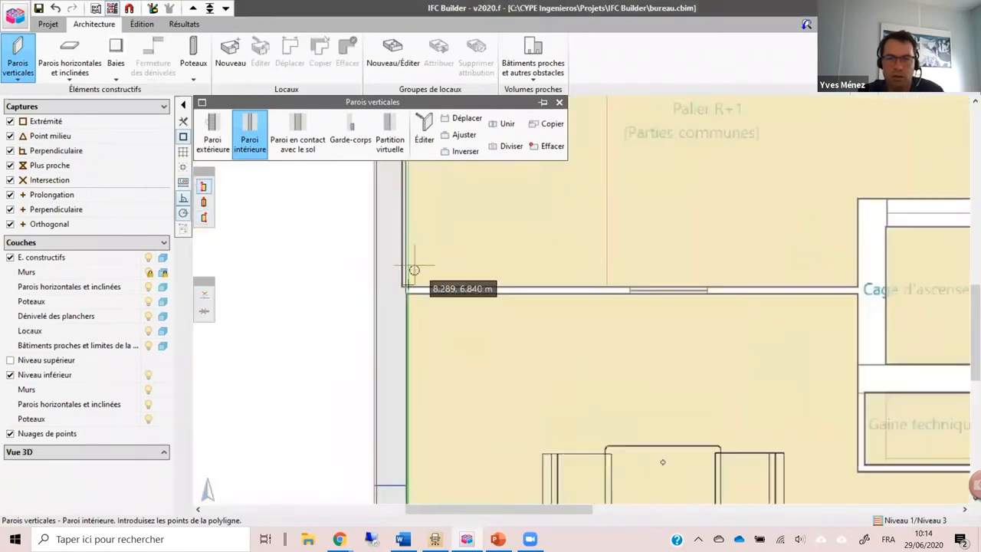
click(405, 288)
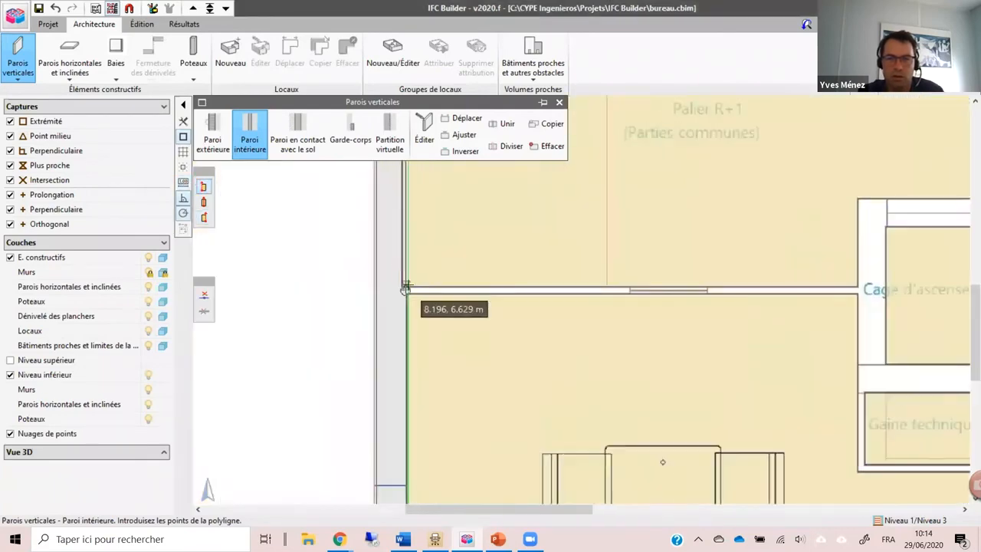
click(857, 293)
scroll(874, 260, down, 3)
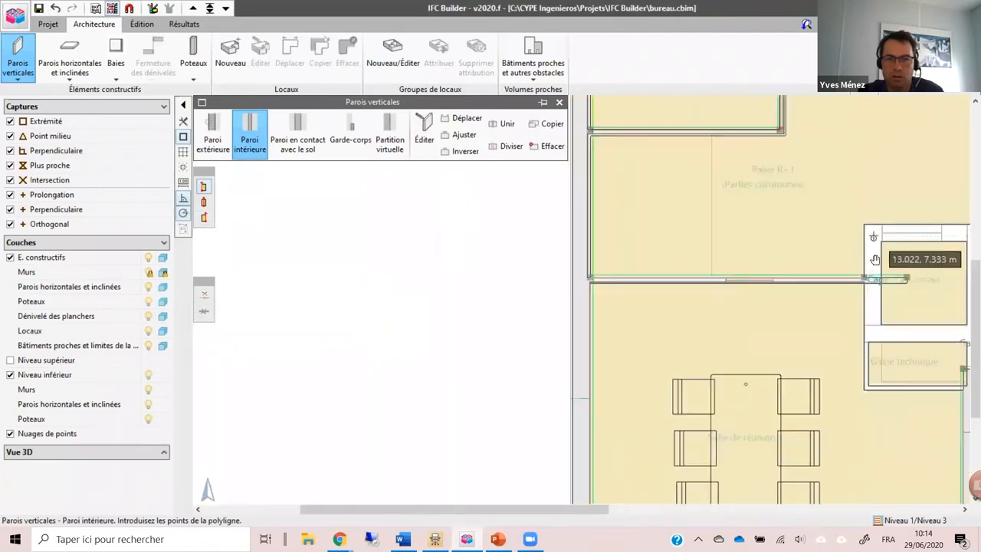
Step: Draw the lift shaft's west, north and east walls down to the south facade, using type 4: Paroi intérieure entrée-ascenseur
scroll(624, 320, up, 1)
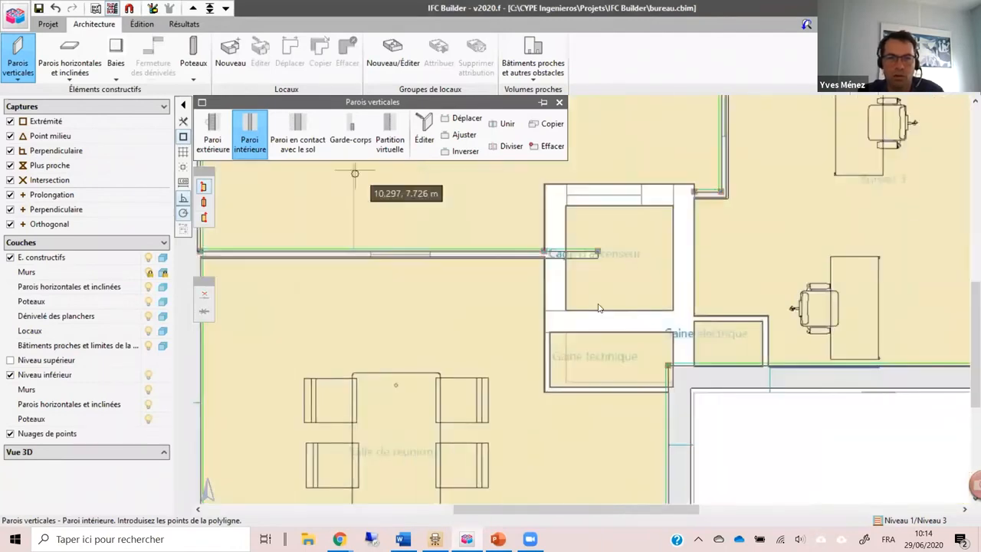
click(249, 142)
click(440, 265)
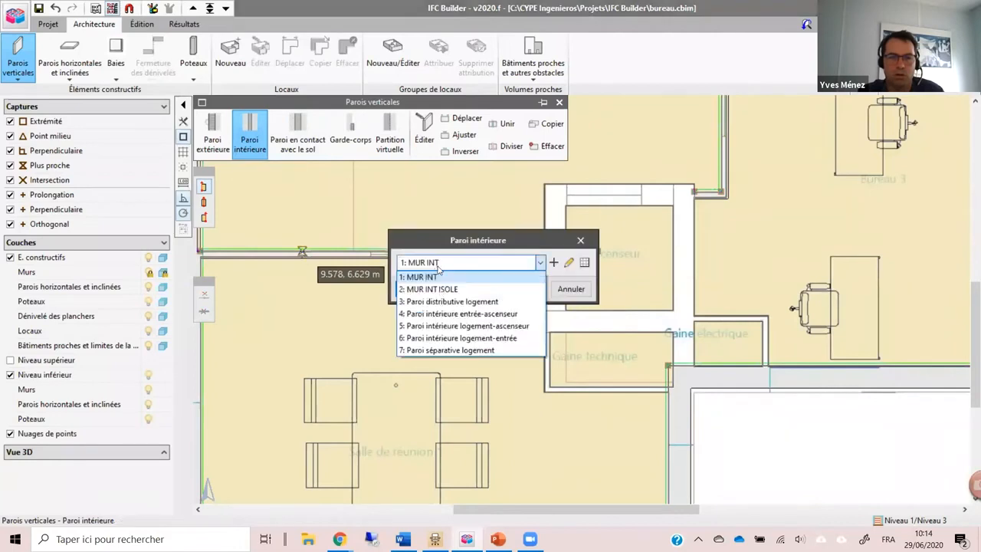
click(437, 314)
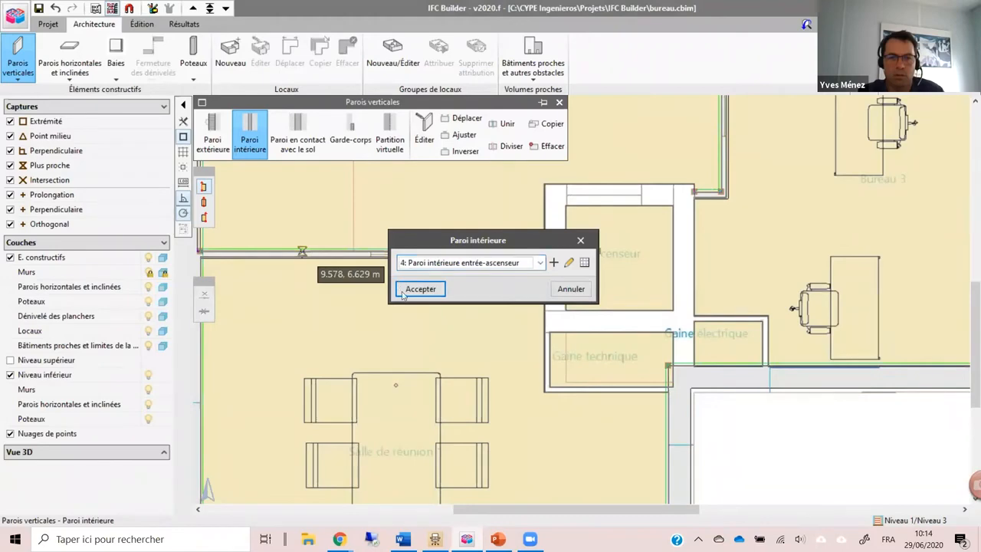
click(404, 295)
scroll(598, 222, up, 3)
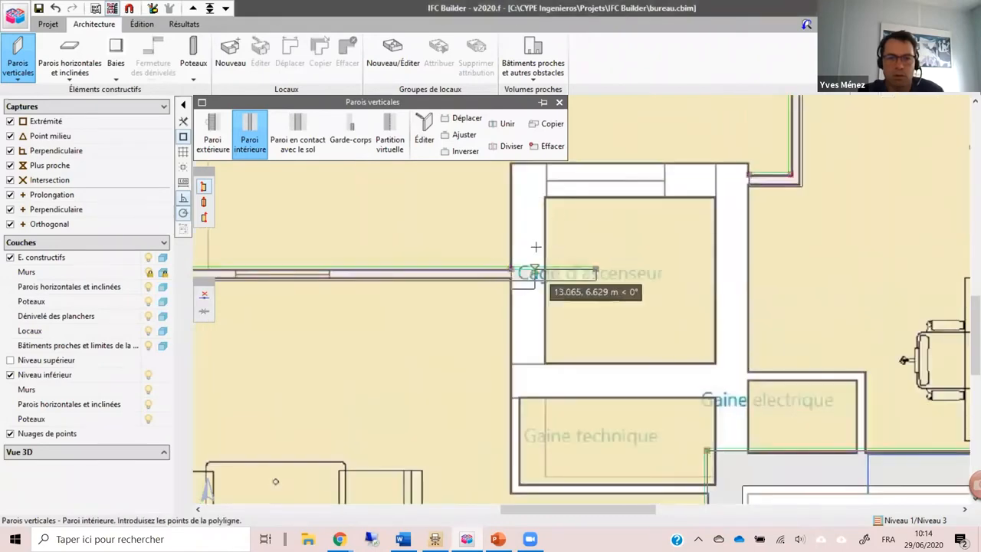
drag(536, 247, 520, 376)
click(498, 294)
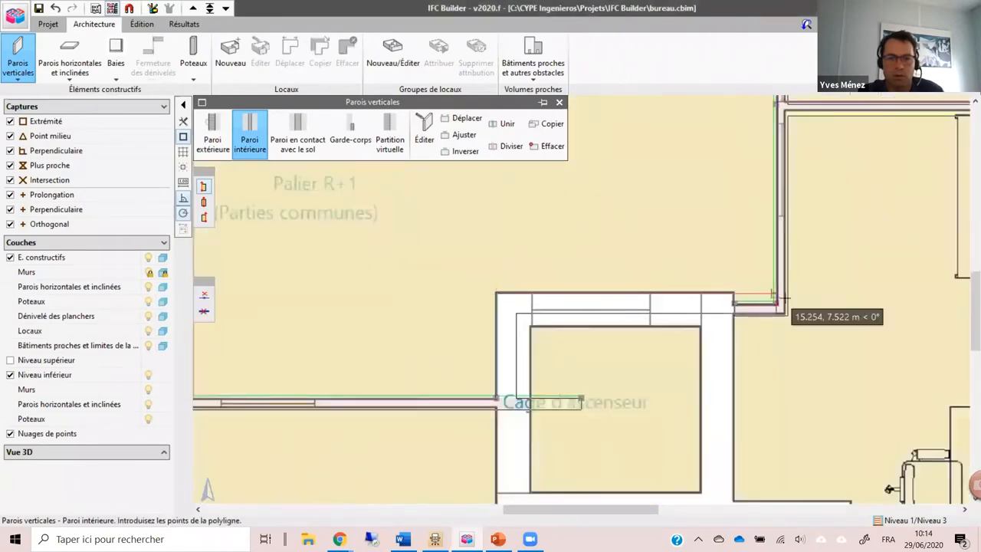
click(736, 298)
drag(744, 392, 726, 212)
click(730, 398)
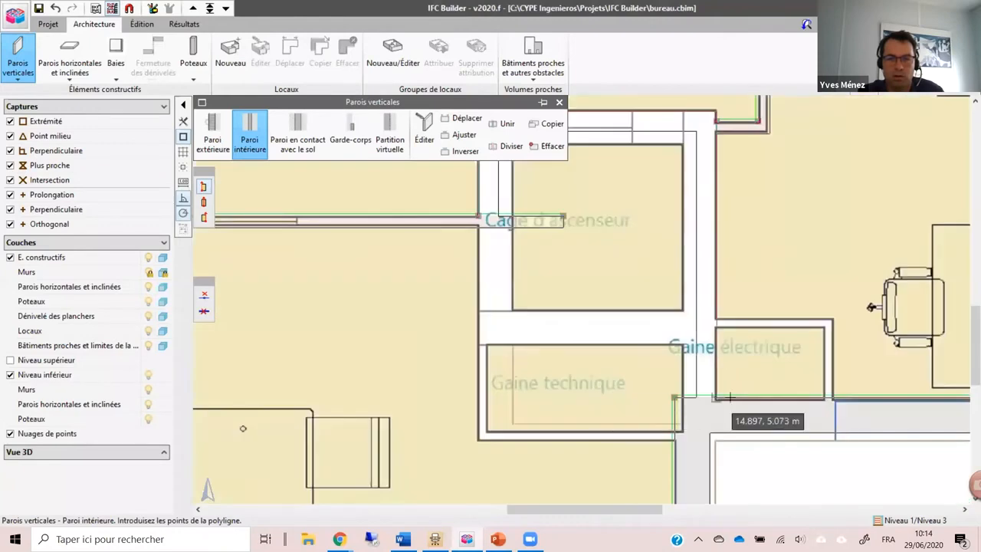
Step: Draw the lift shaft's south wall from the east wall to the southwest corner and close its west side up to the landing wall
click(699, 341)
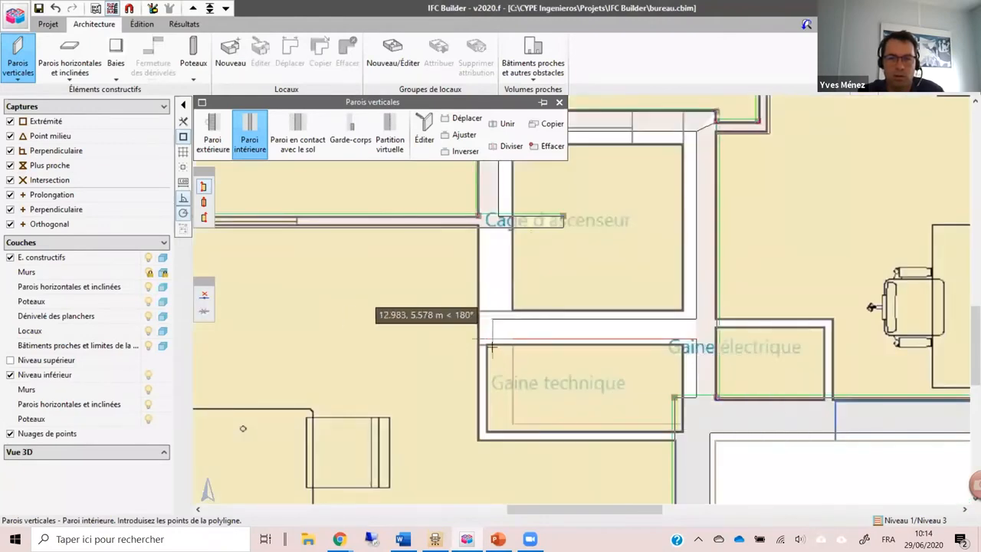
click(480, 342)
click(475, 222)
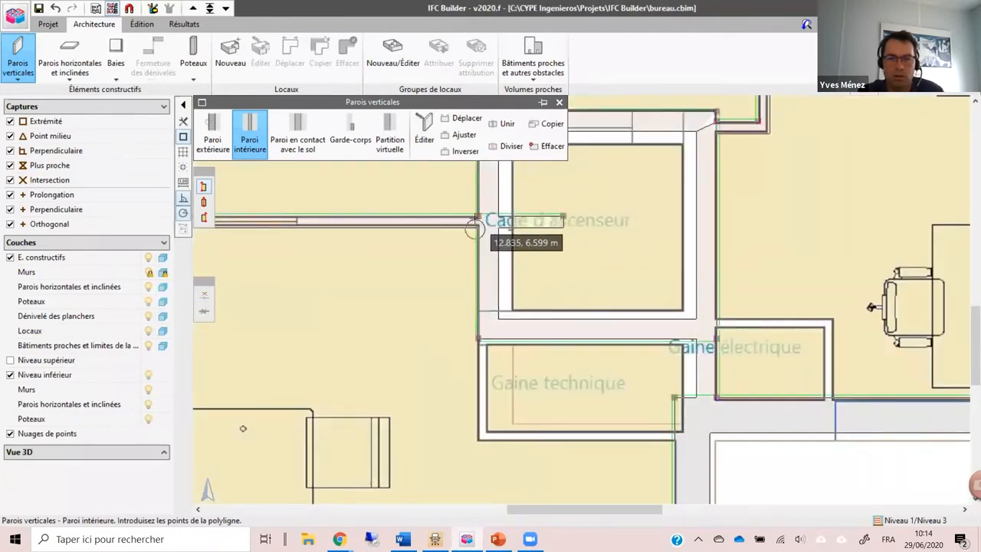
Step: Try to move the end of the landing and meeting room wall that protrudes into the lift shaft
scroll(475, 222, down, 2)
click(463, 119)
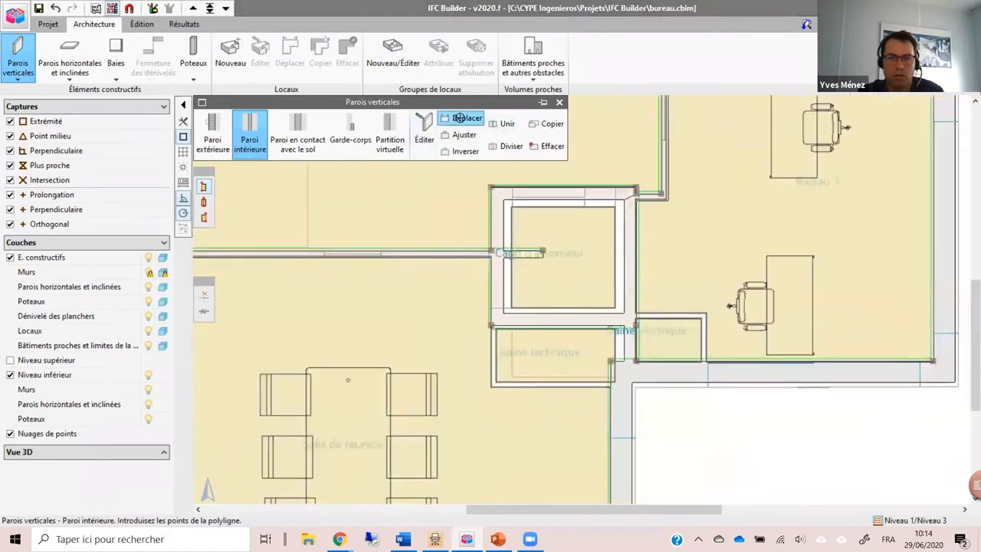
click(543, 250)
scroll(552, 238, down, 2)
click(546, 247)
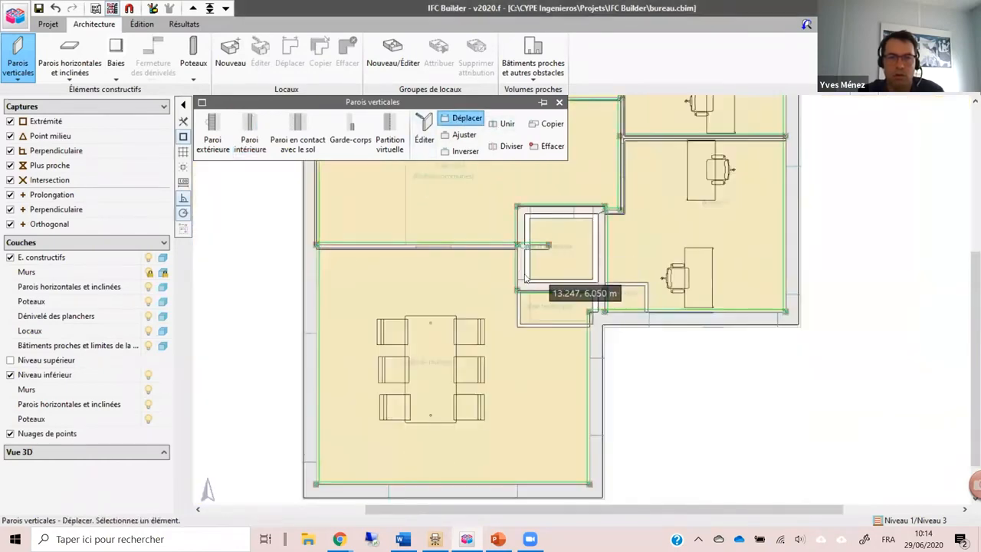
scroll(540, 302, down, 4)
scroll(529, 383, up, 4)
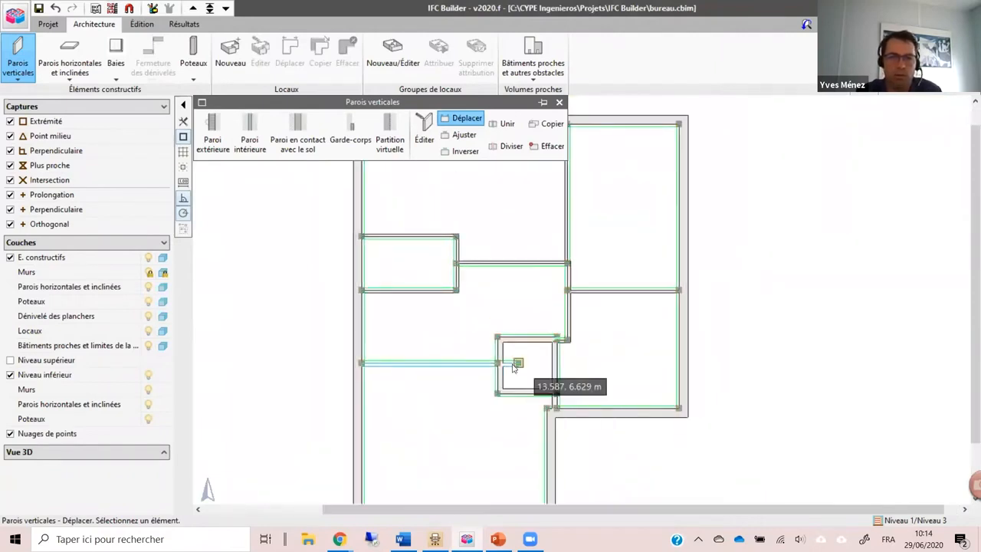
click(513, 363)
click(514, 363)
Step: Divide the landing and meeting room wall at the lift shaft and delete the stub inside the shaft
click(511, 145)
scroll(548, 411, up, 3)
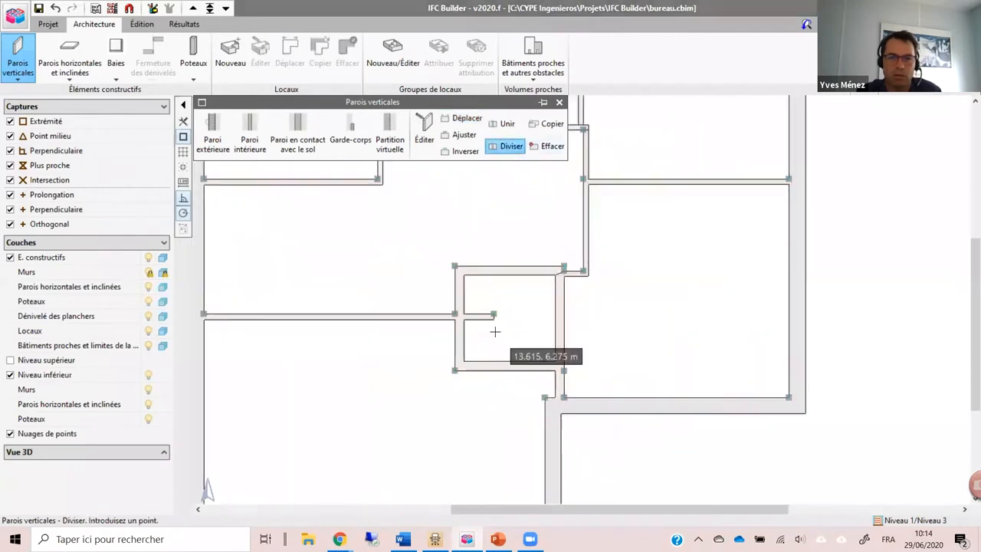
click(545, 149)
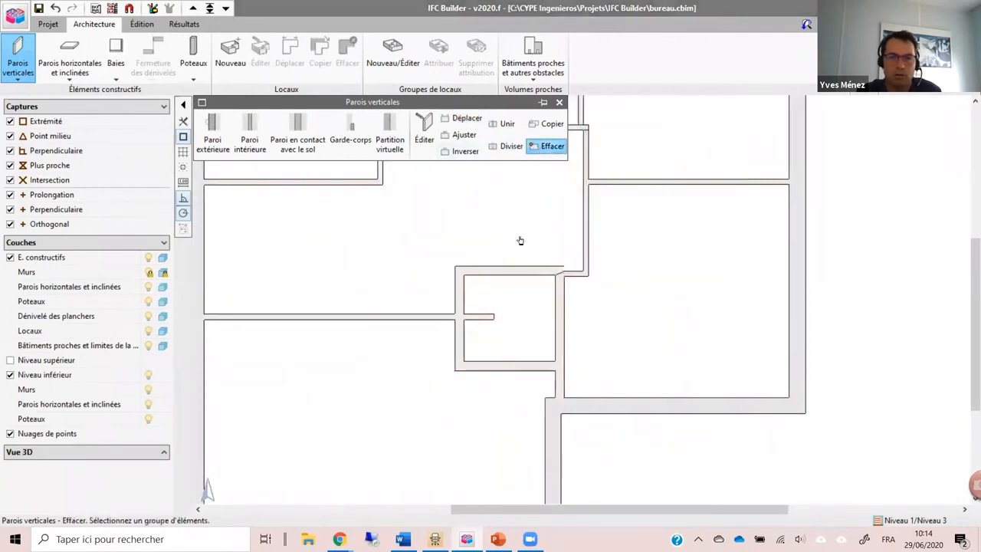
scroll(506, 295, down, 5)
drag(557, 341, 566, 395)
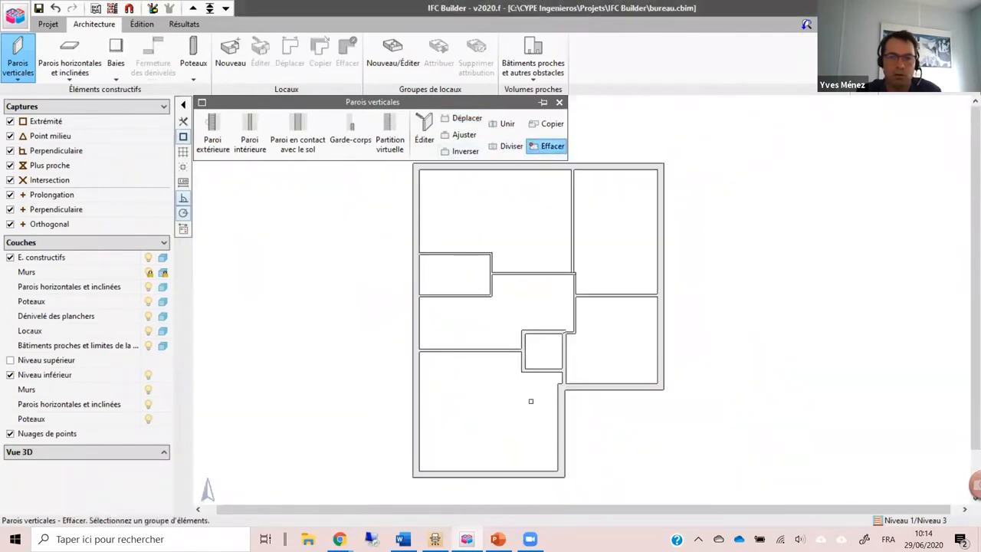
Step: Create a glazed bay type "Baie vitree" 3 m wide and 2.8 m high, and set its sill height to 0 m
click(116, 67)
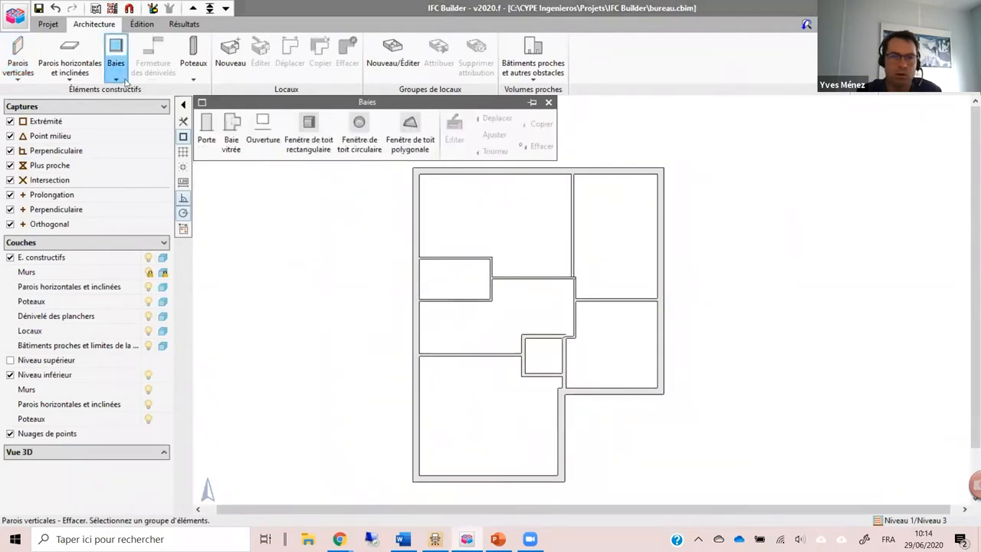
click(231, 137)
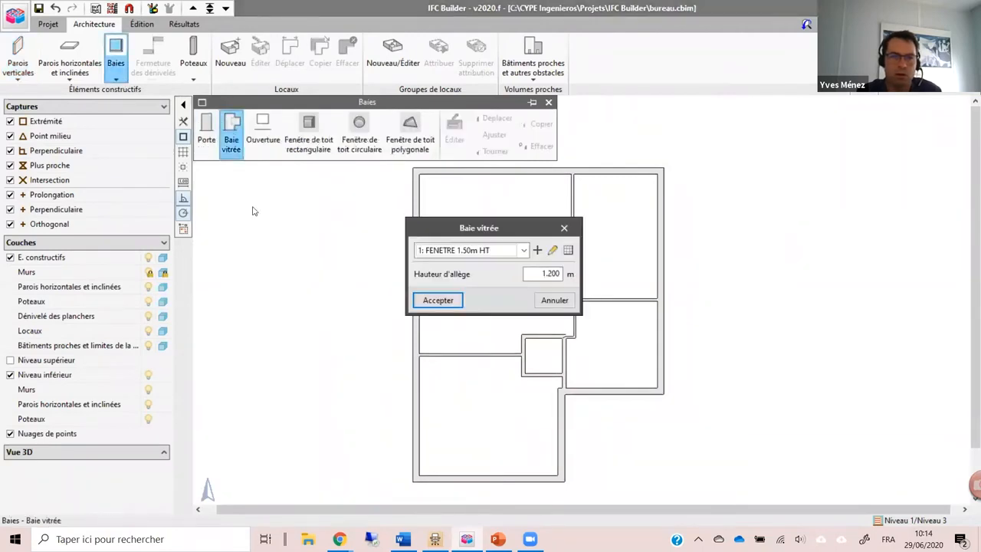
click(538, 251)
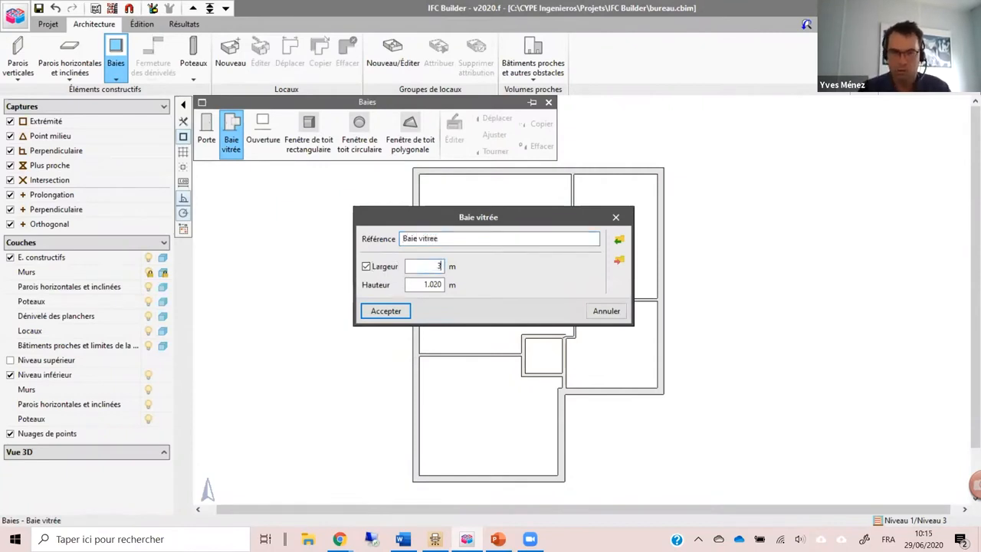
click(394, 306)
key(Tab)
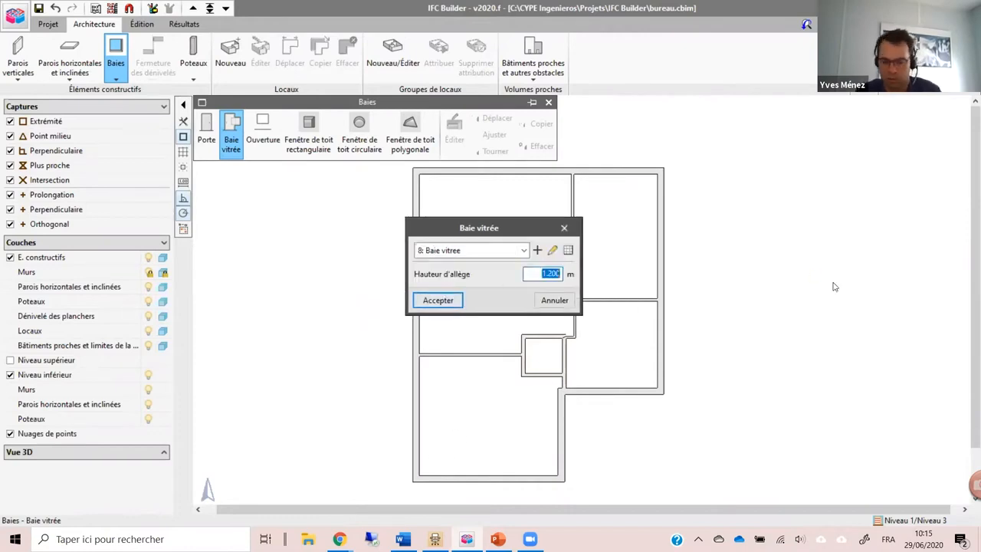
text(0)
click(438, 303)
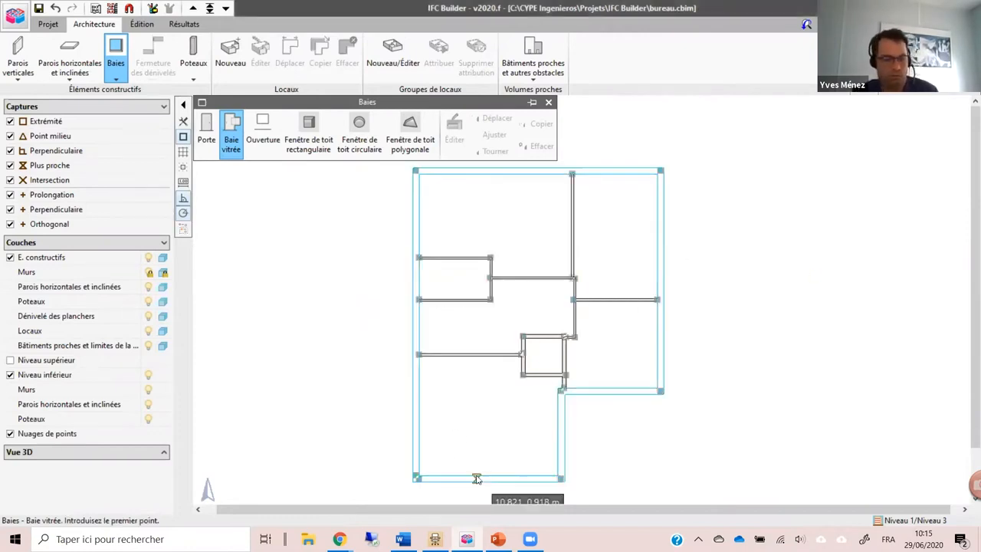
Step: Place the glazed bay in the meeting room's south facade, between the two opening edges marked on the floor plan
scroll(478, 478, up, 3)
scroll(478, 479, up, 5)
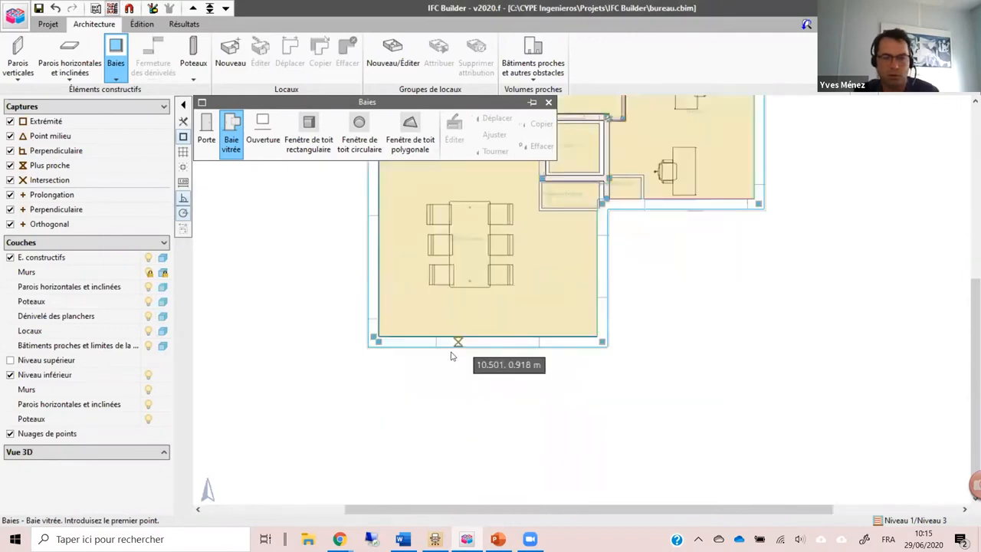
click(412, 332)
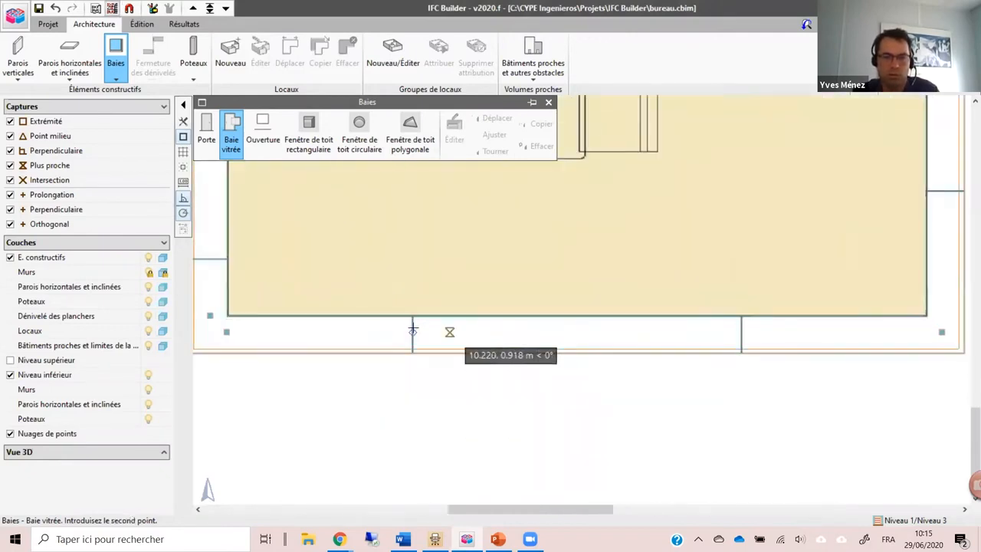
click(739, 331)
scroll(536, 361, down, 2)
scroll(537, 361, down, 4)
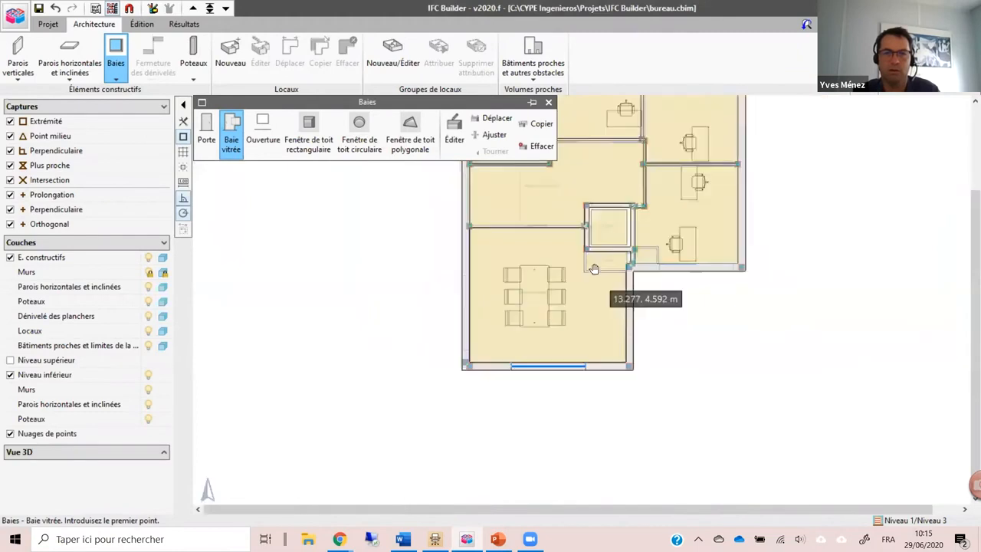
Step: Examine the walls and south facade glazing in a 3D view of all levels, and return to the plan
click(153, 9)
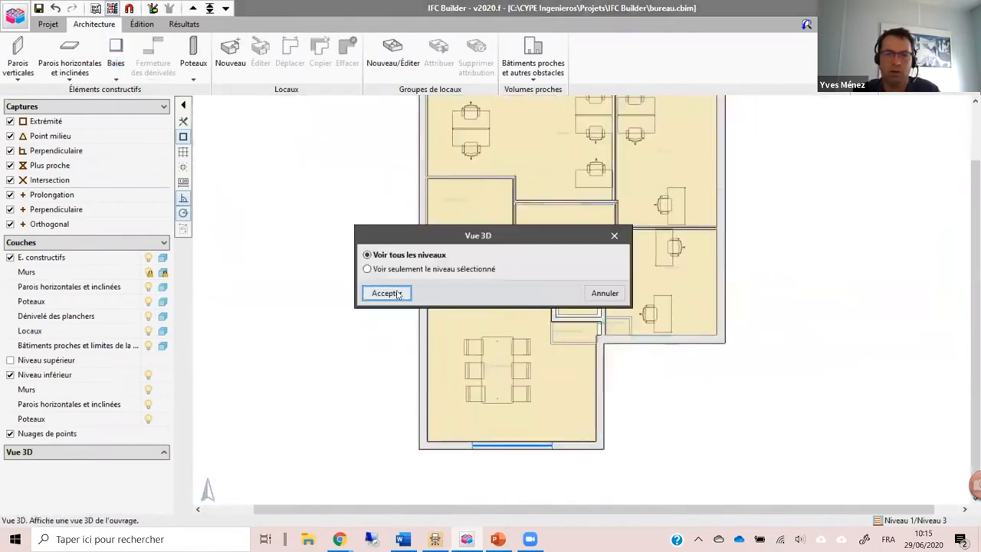
click(387, 293)
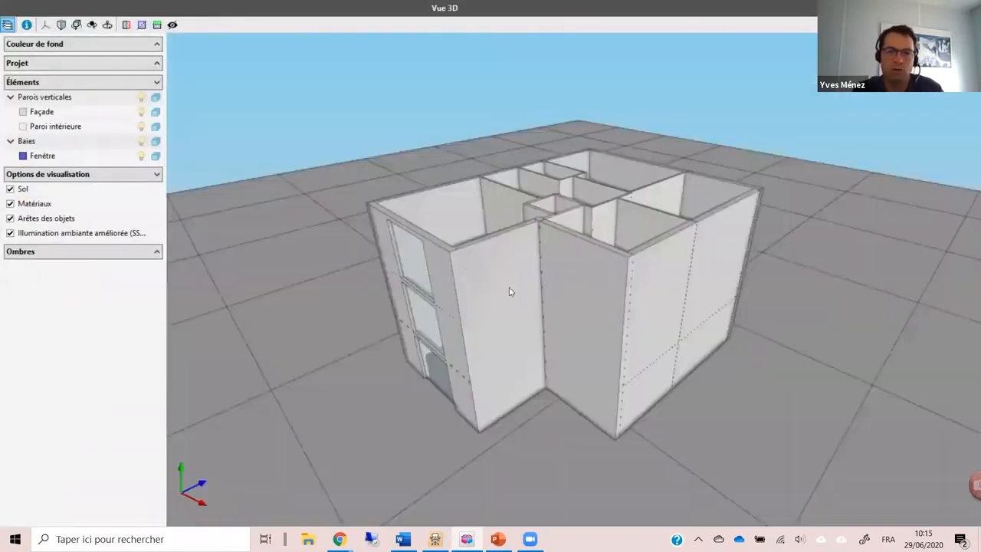
drag(512, 287, 533, 318)
scroll(533, 319, up, 5)
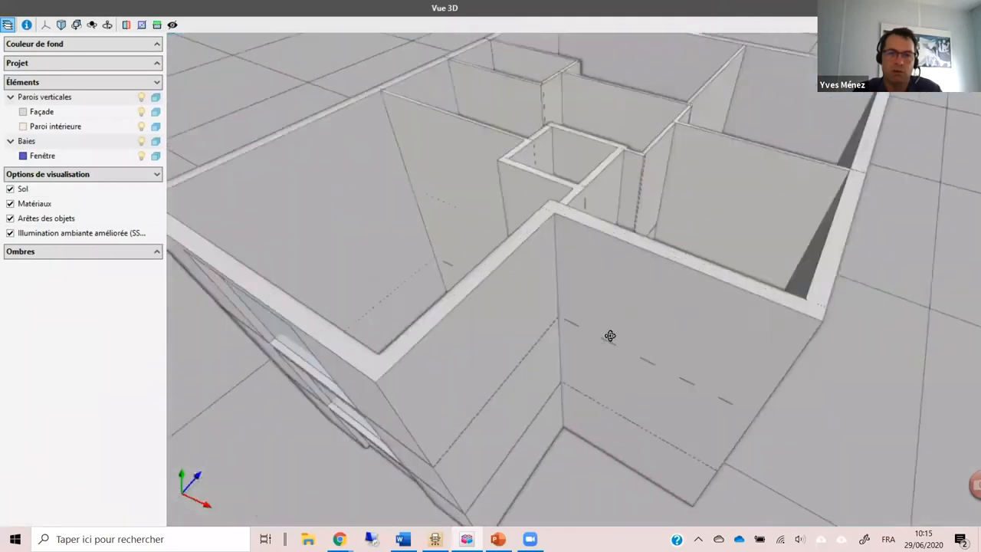
drag(611, 336, 516, 355)
scroll(664, 330, down, 5)
scroll(626, 327, down, 2)
scroll(626, 327, down, 2)
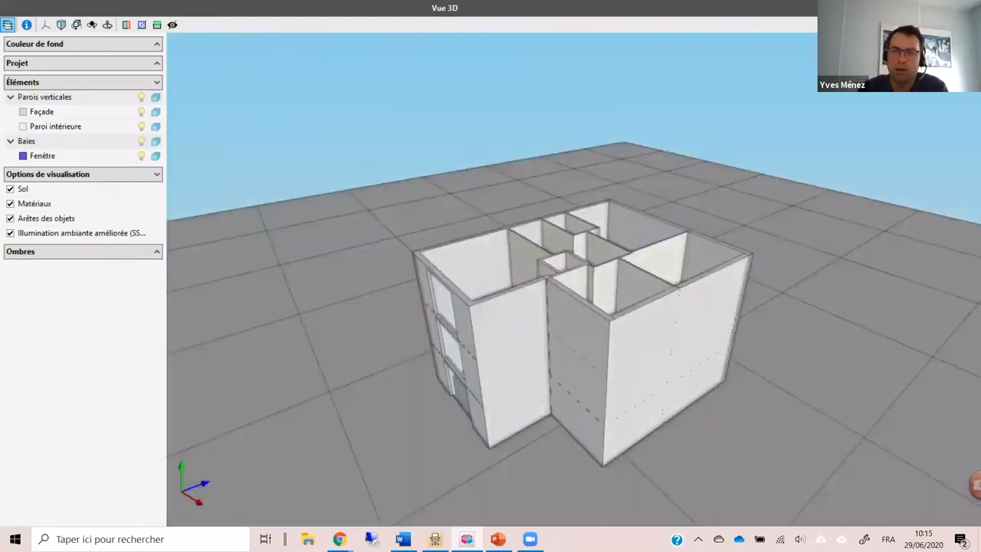
click(969, 8)
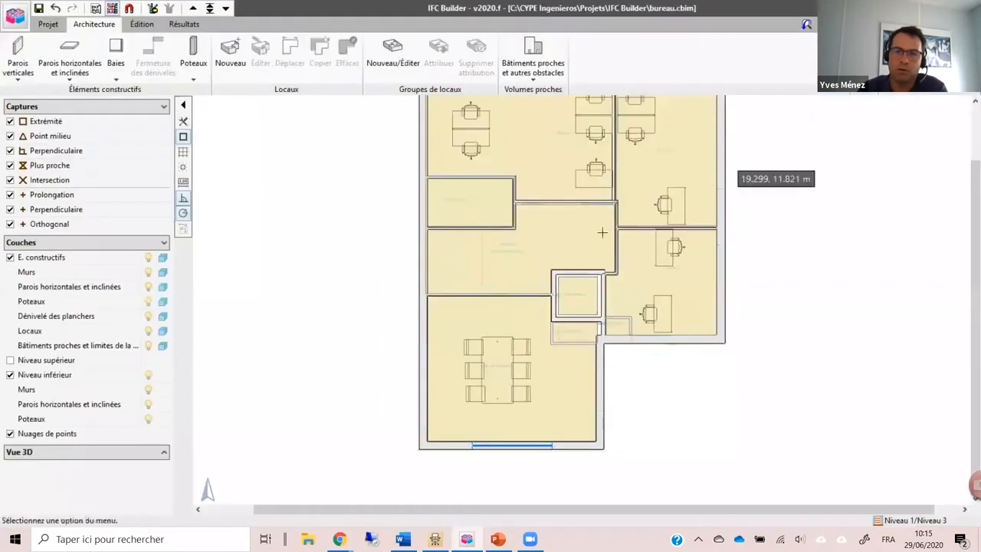
Step: Create a room type named "reunion" and place a room of this type with the reference "salle reu1" in the meeting room
scroll(552, 325, up, 1)
scroll(555, 325, up, 1)
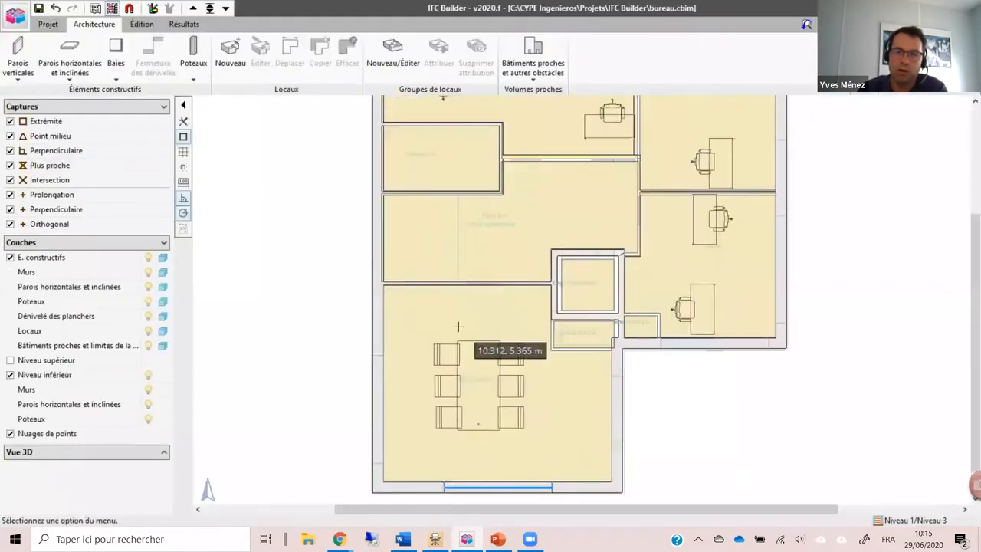
click(243, 67)
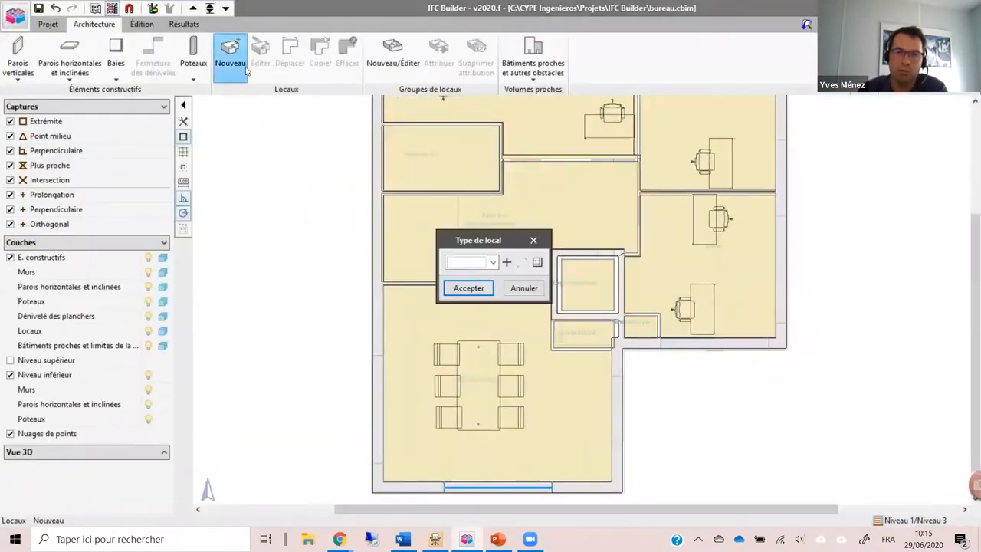
click(506, 263)
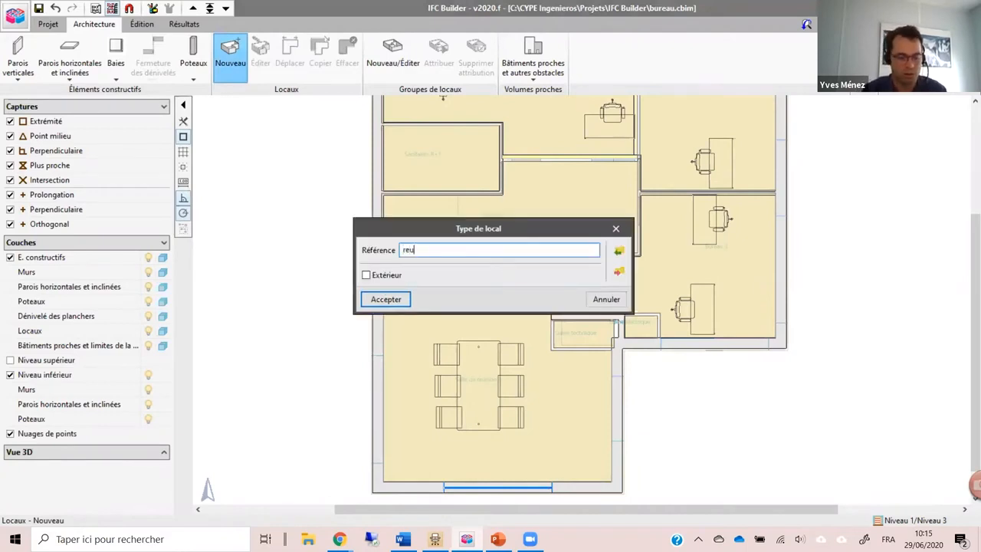
key(Return)
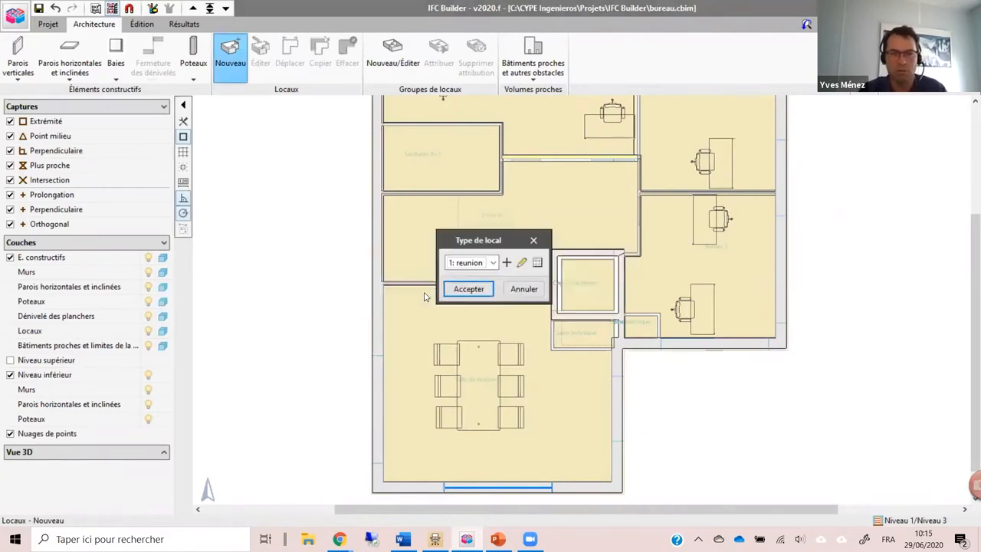
click(468, 289)
click(442, 392)
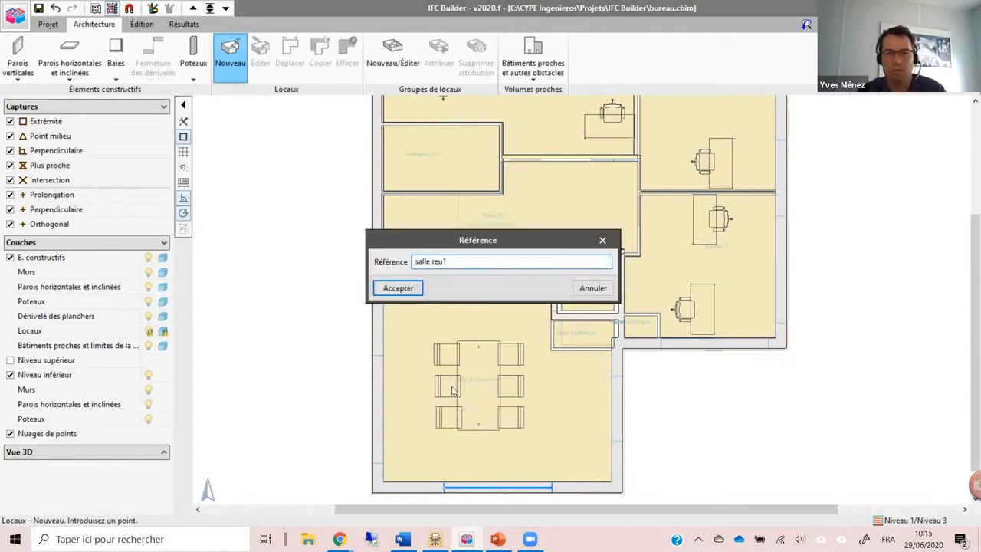
click(407, 290)
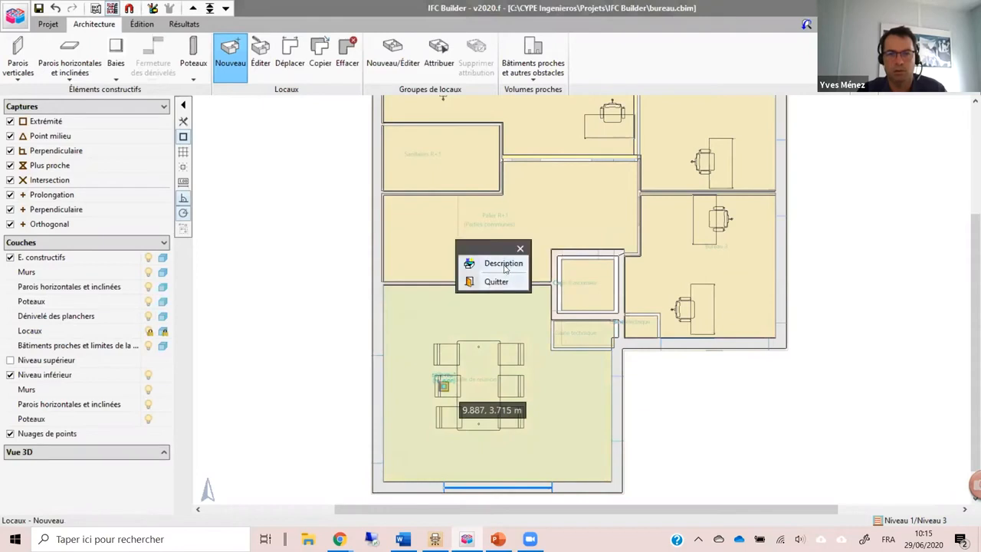
Step: Create a room type named "bureau" and make it the active type for placing rooms
click(505, 266)
click(492, 265)
click(506, 266)
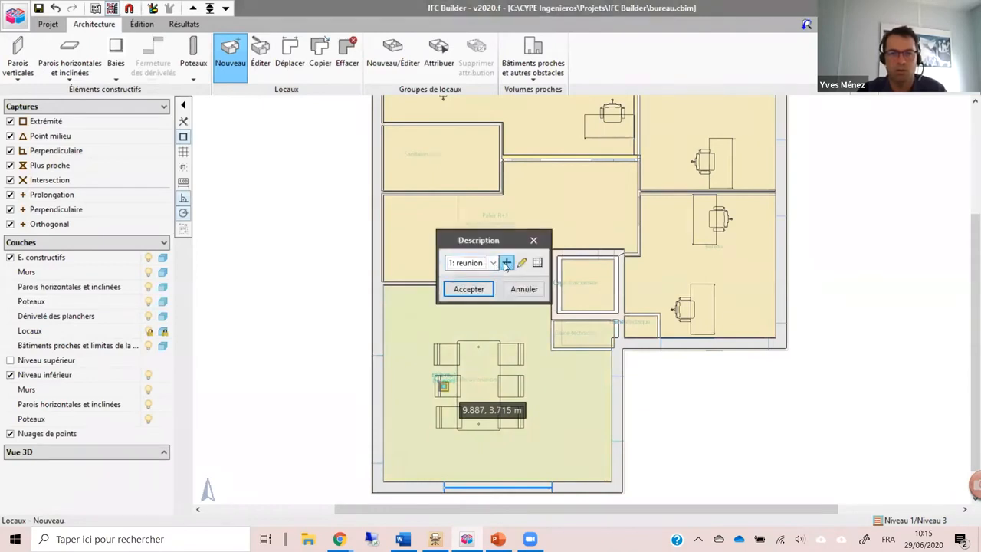
click(506, 263)
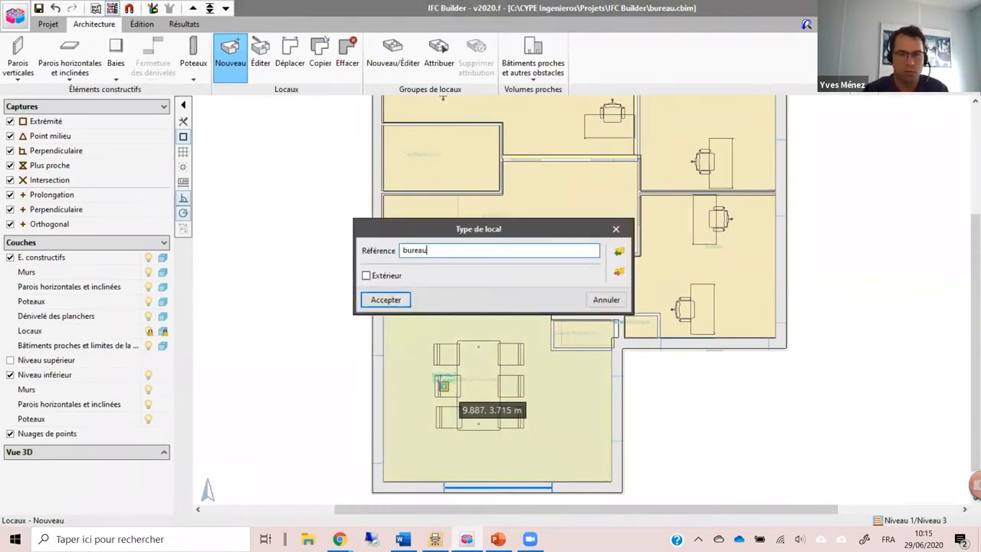
click(385, 300)
click(465, 287)
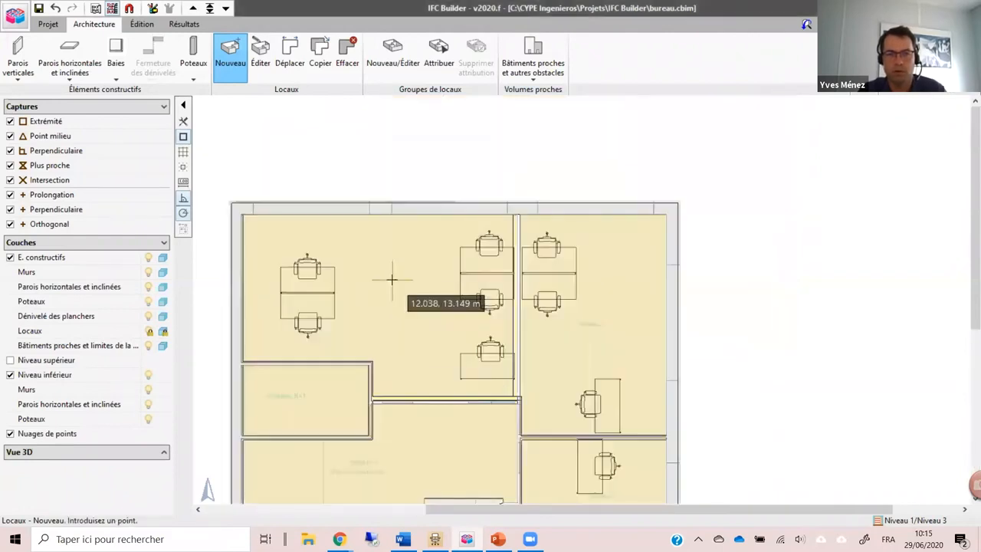
Step: Place rooms referenced "bureau1", "bureau2" and "bureau3" in the large north office, the north-east office and the office directly south of it
click(407, 300)
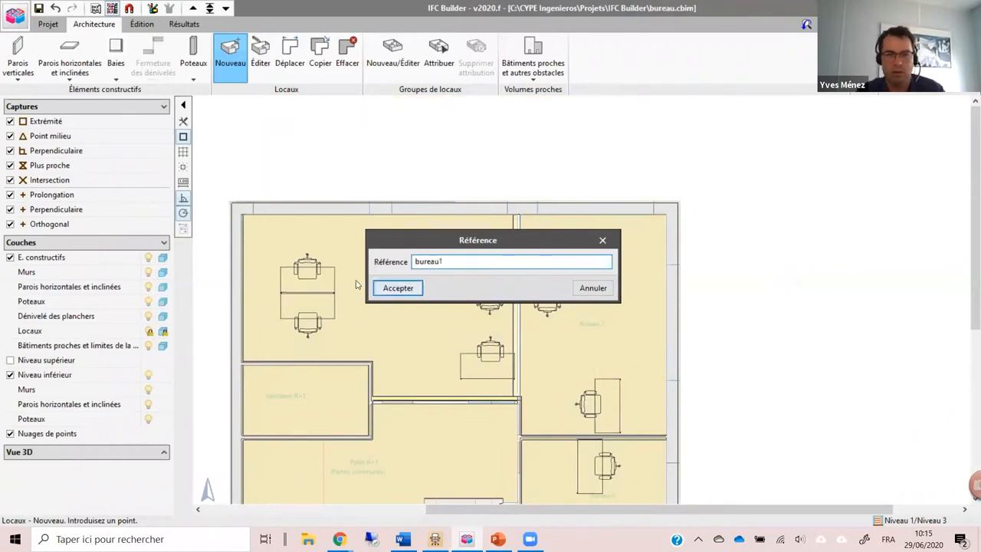
click(379, 287)
drag(566, 298, 446, 203)
click(437, 193)
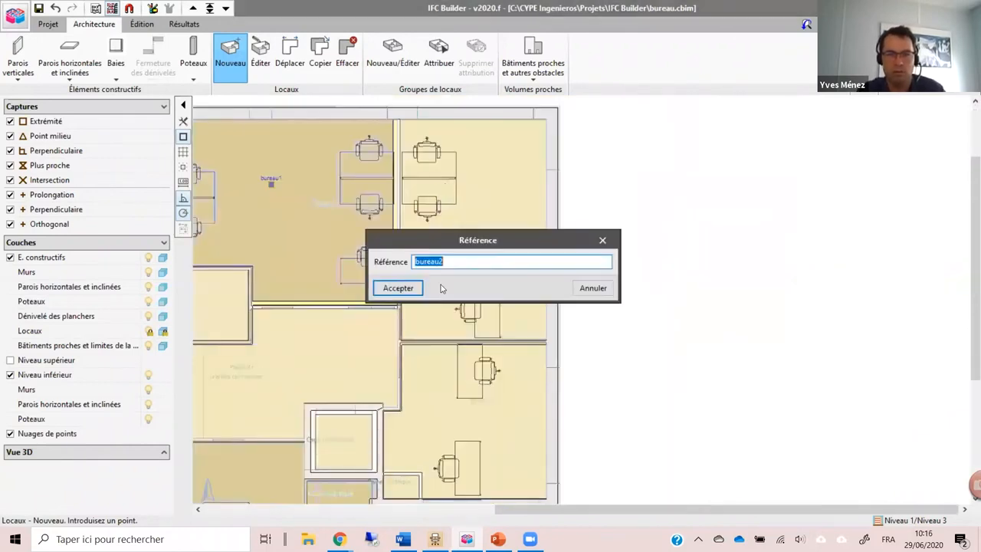
click(412, 289)
click(475, 402)
click(411, 284)
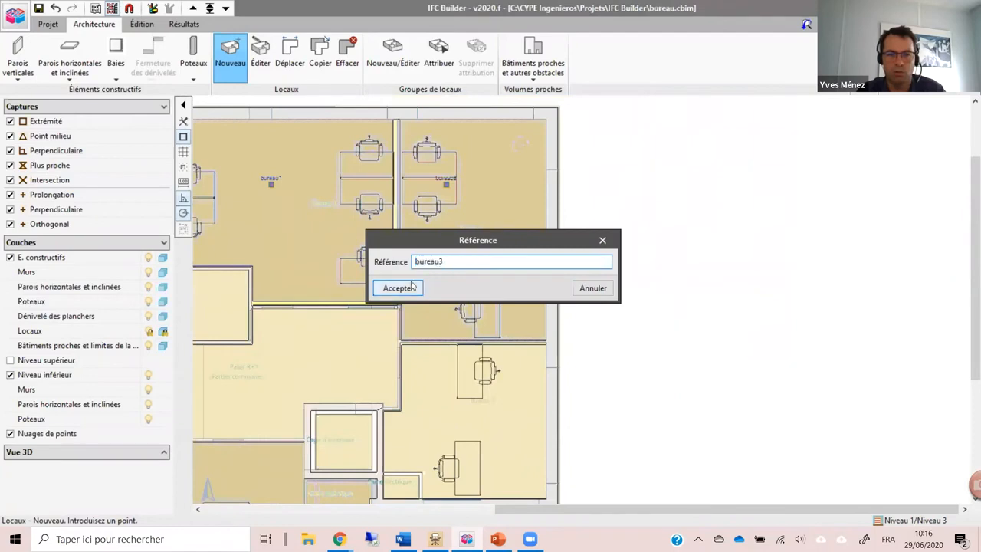
click(412, 287)
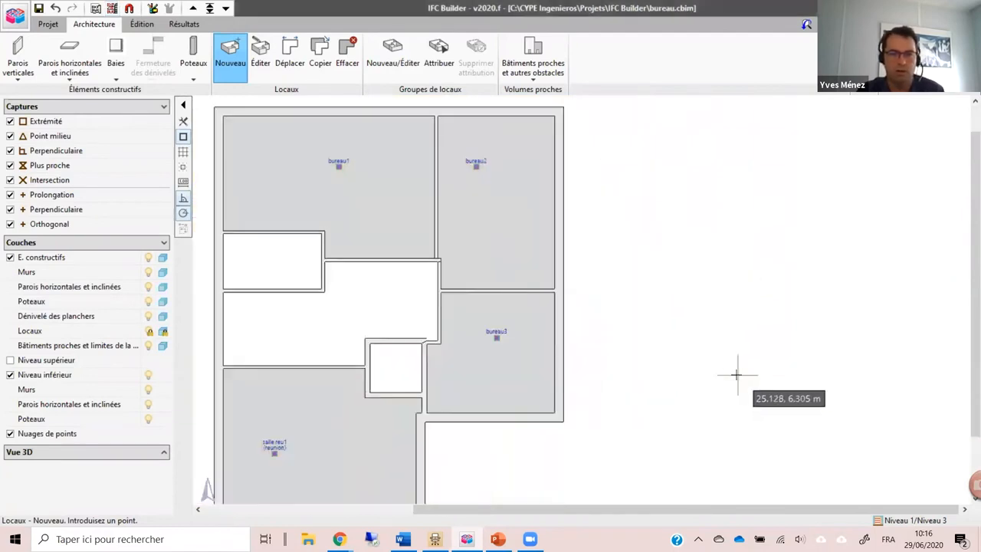
scroll(729, 368, down, 1)
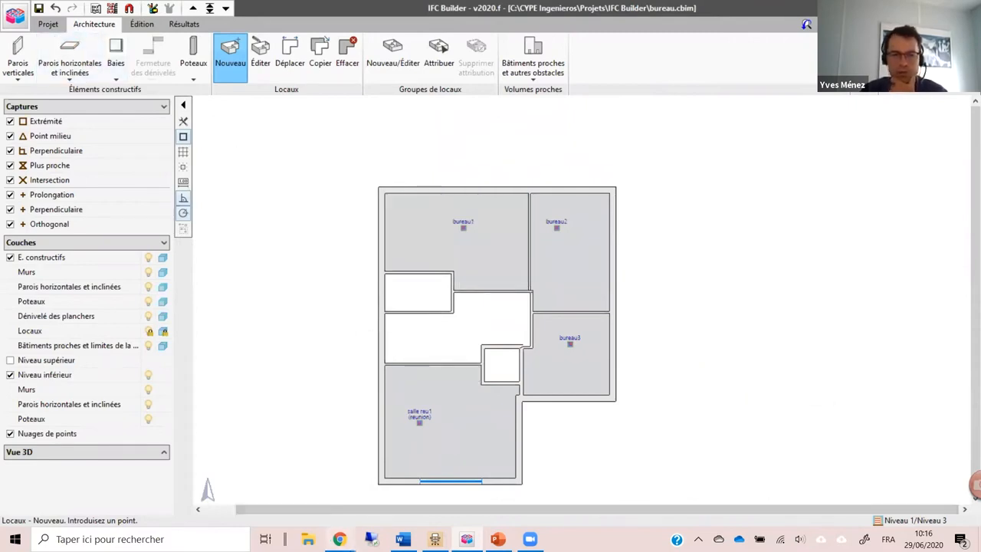
Step: Switch to the browser and review the "IFC Builder – Initiation et étude de cas" course page, including its description and web address
mouse_move(328, 531)
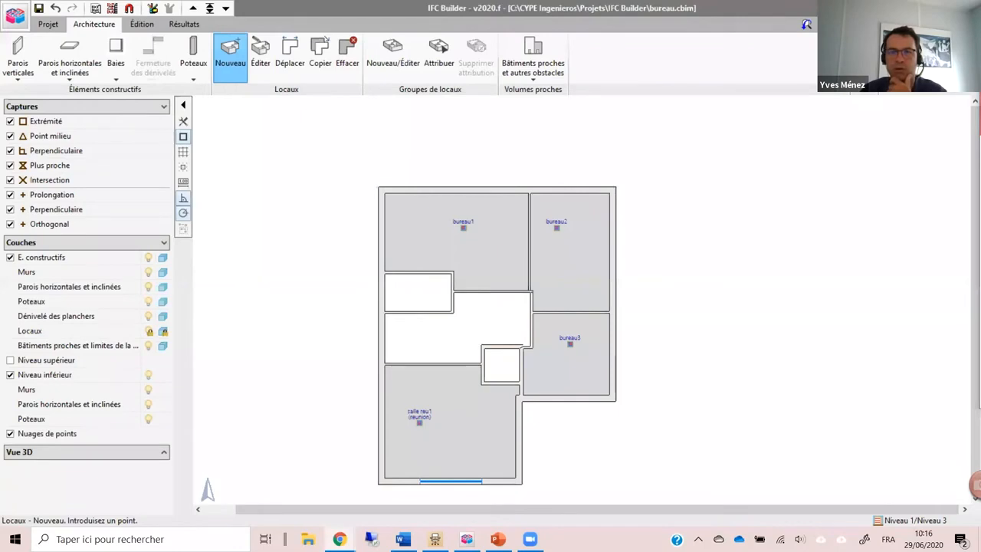
key(alt+Tab)
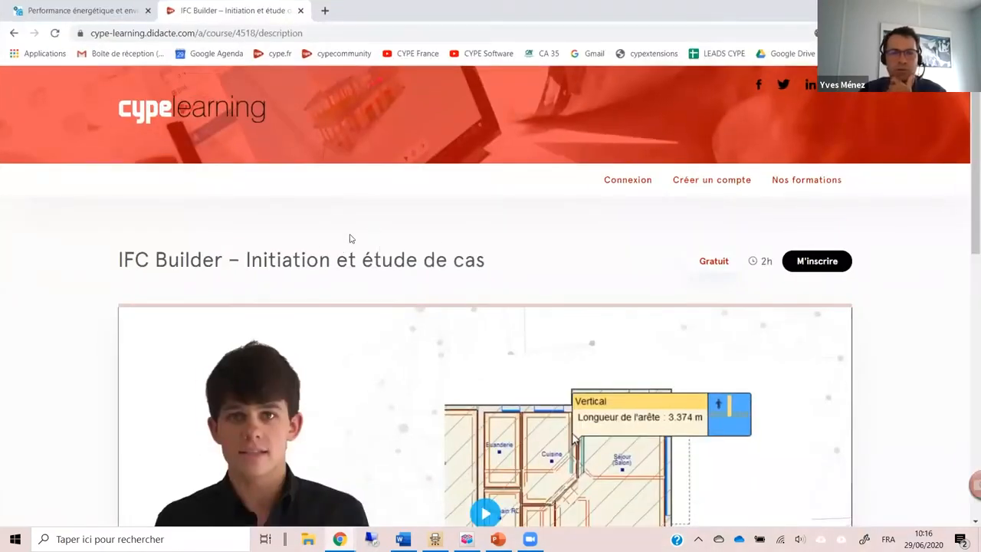
scroll(355, 244, down, 3)
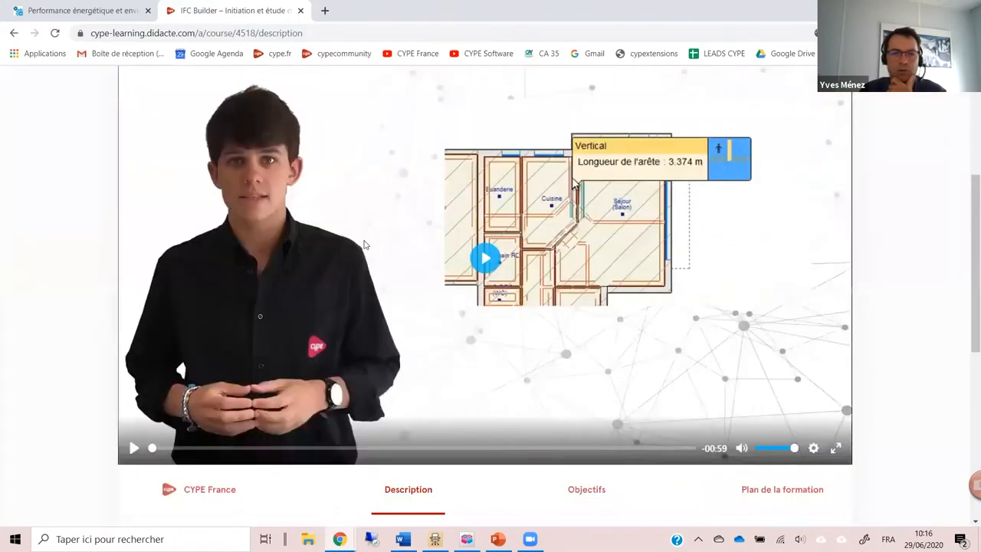
scroll(366, 253, down, 4)
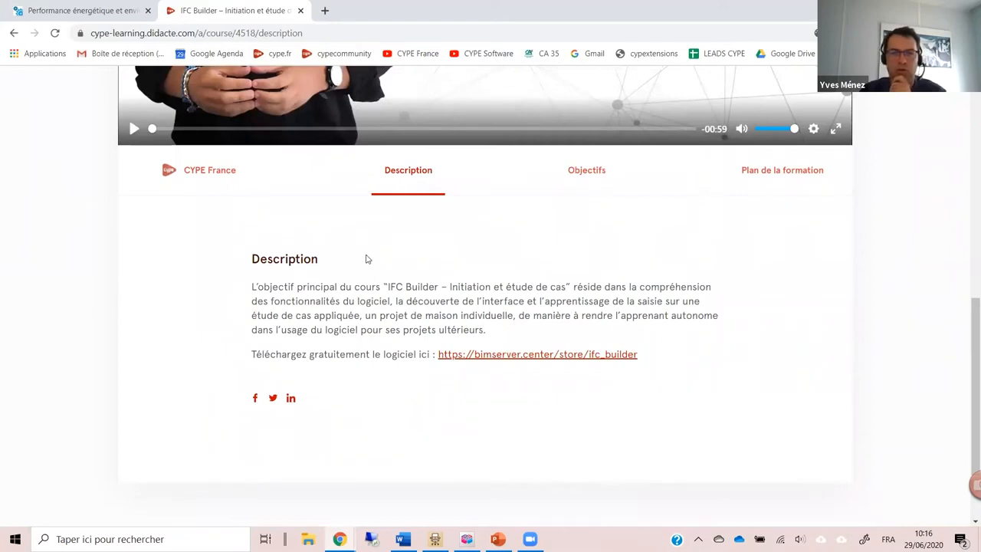
scroll(366, 260, up, 7)
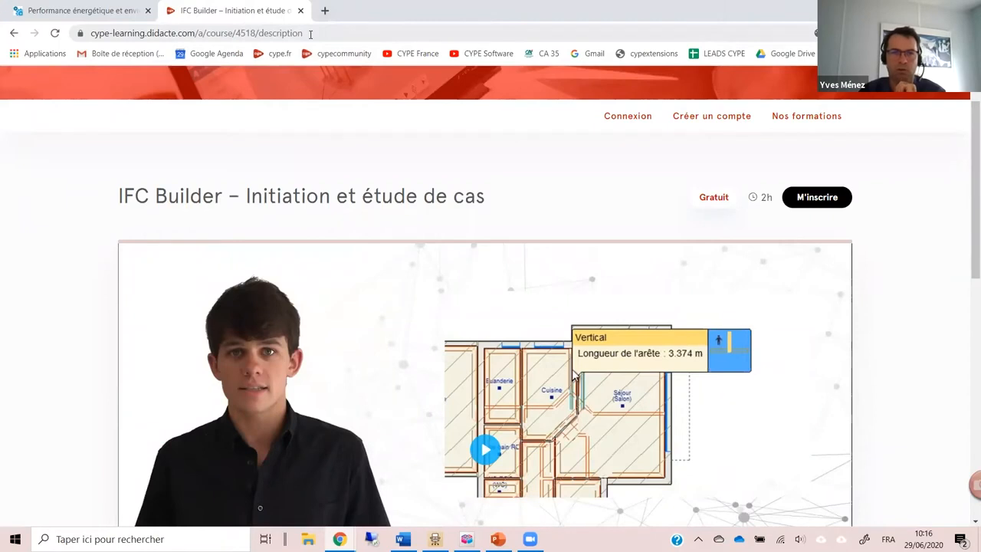
click(351, 35)
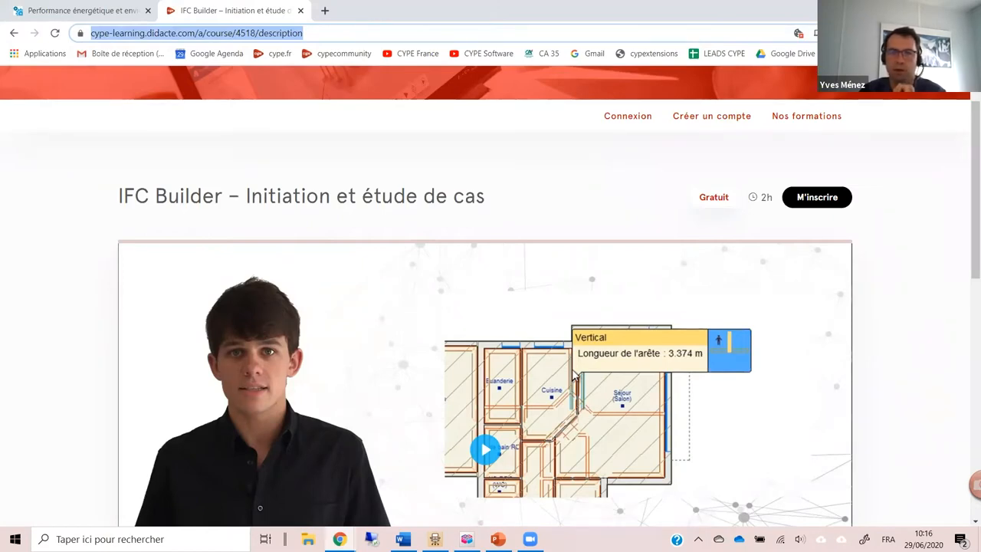
Step: Return to IFC Builder and open the recent project "Bâtiment de bureaux.cbim"
key(alt+Tab)
click(13, 21)
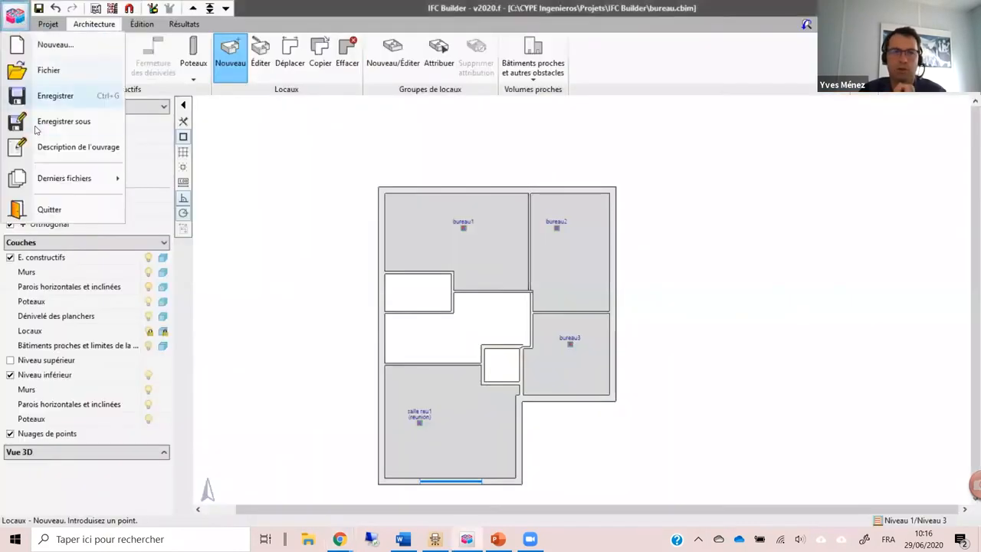
mouse_move(64, 181)
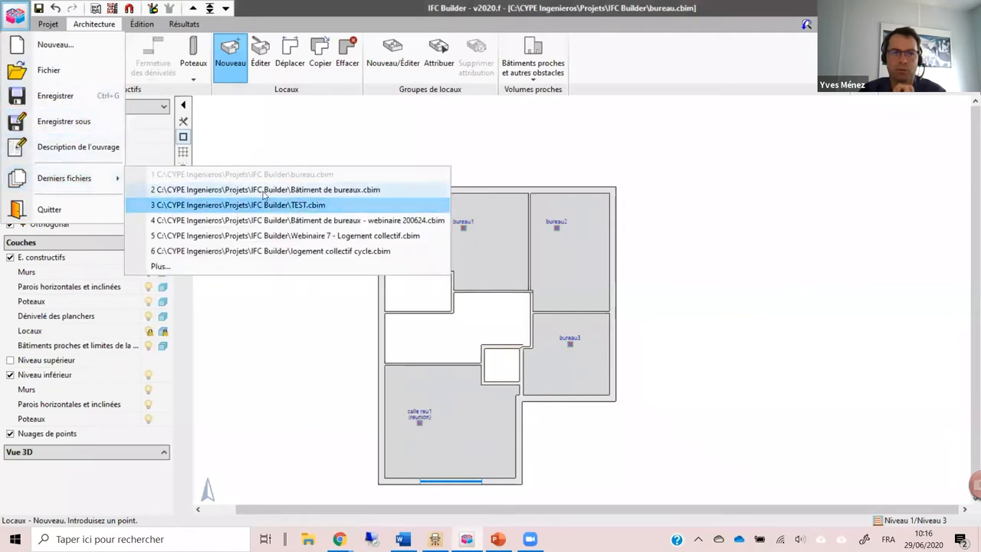
click(246, 189)
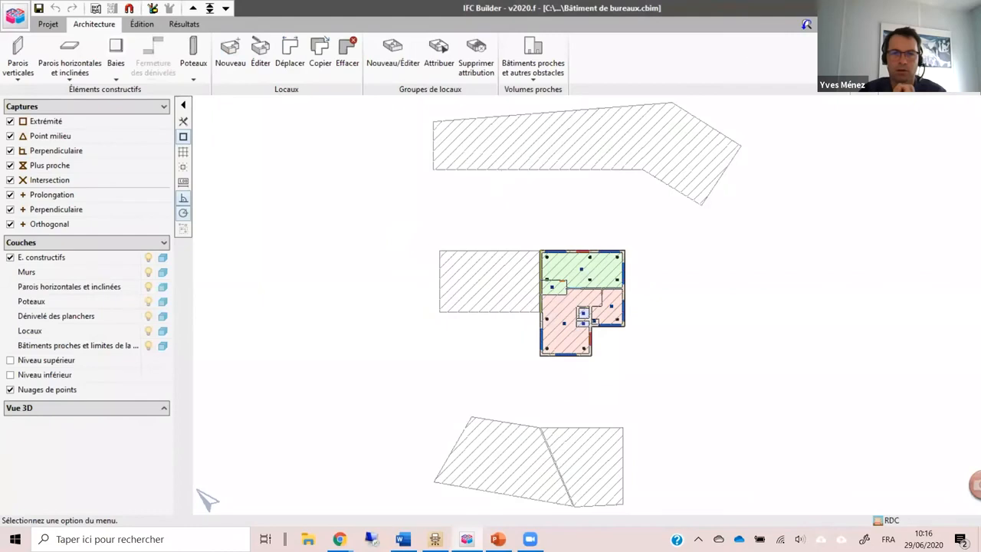
Step: Look over the ground-floor plan, and examine the office building and its neighbouring buildings in a 3D view of all levels
scroll(602, 340, up, 5)
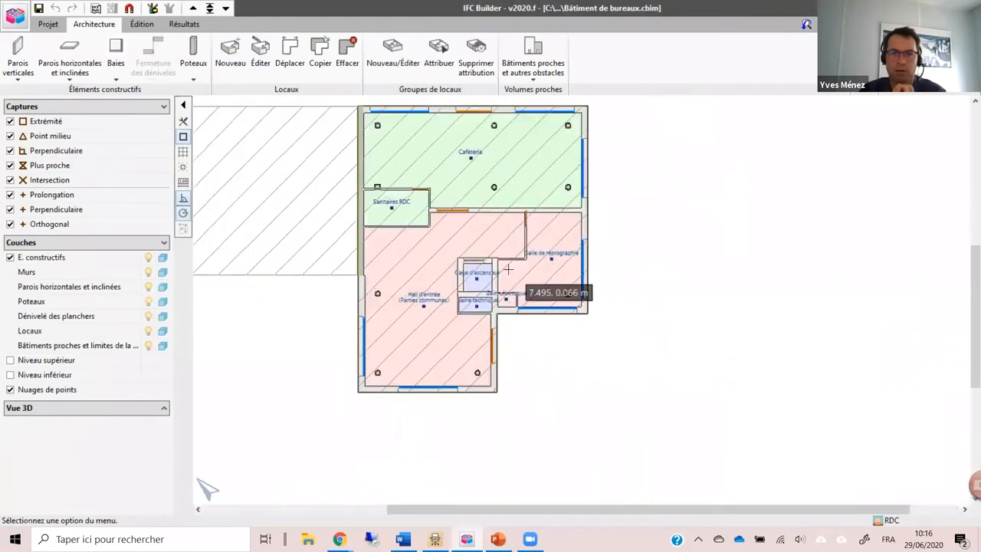
scroll(383, 443, up, 3)
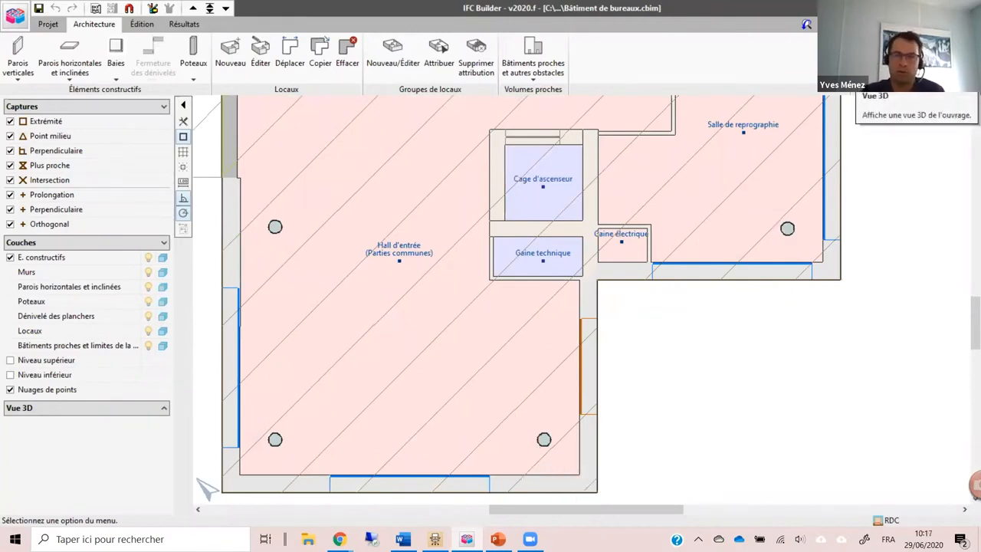
click(875, 58)
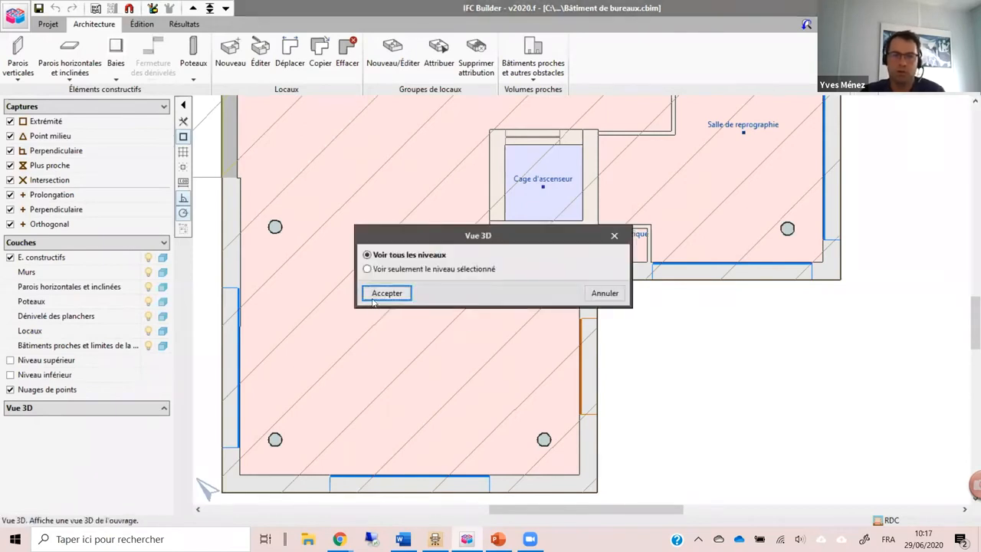
click(374, 299)
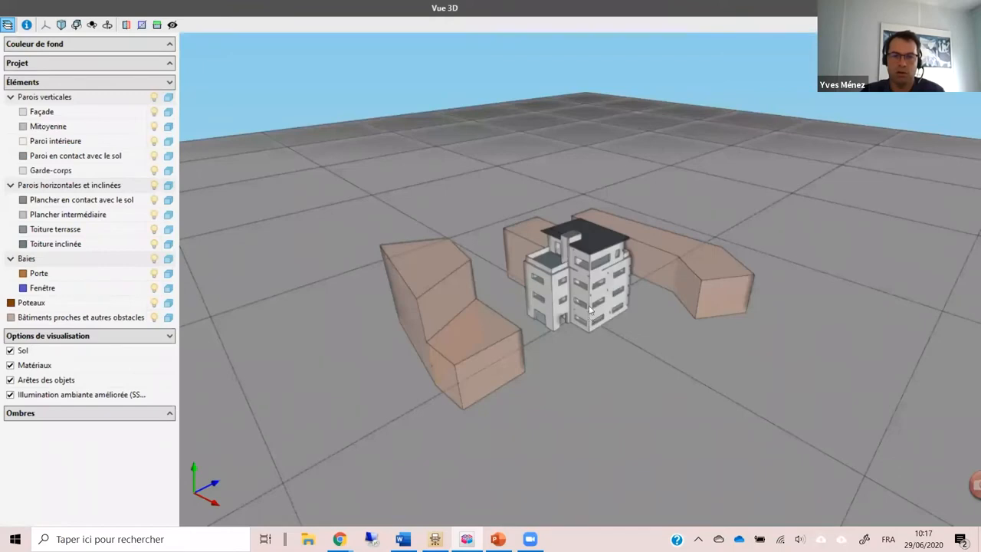
scroll(606, 299, up, 5)
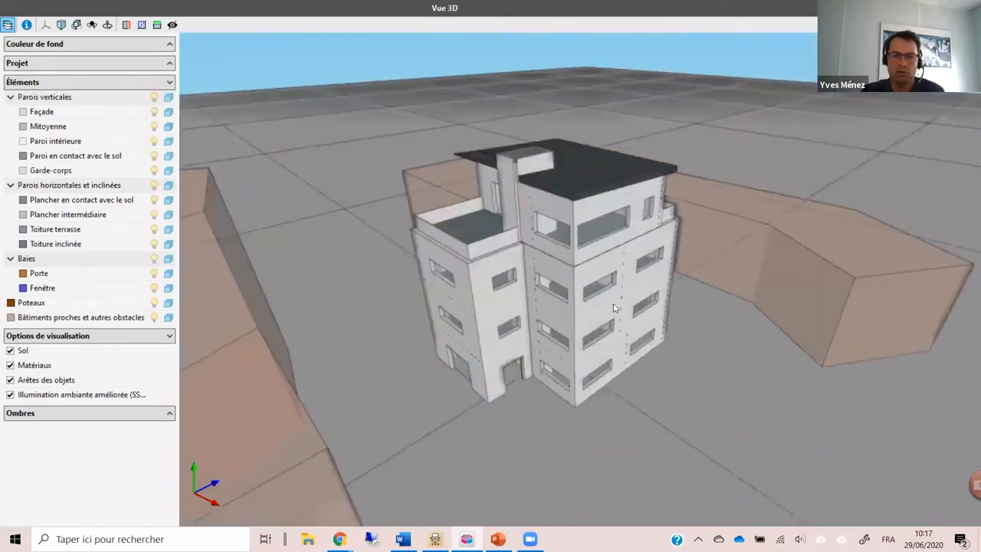
scroll(613, 306, down, 2)
drag(403, 304, 434, 313)
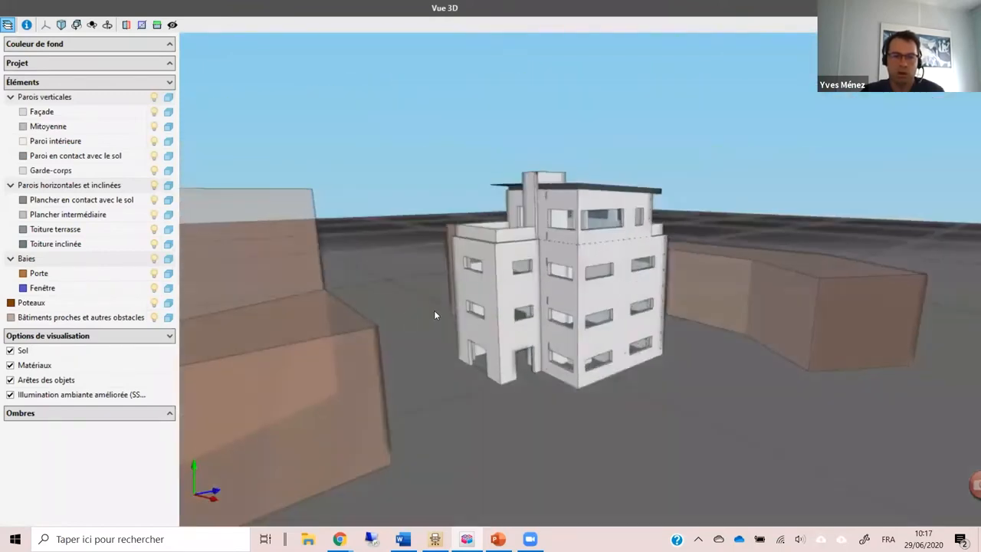
Step: Enable shadows in the 3D view and set the time of day to 15:00
click(76, 413)
click(31, 428)
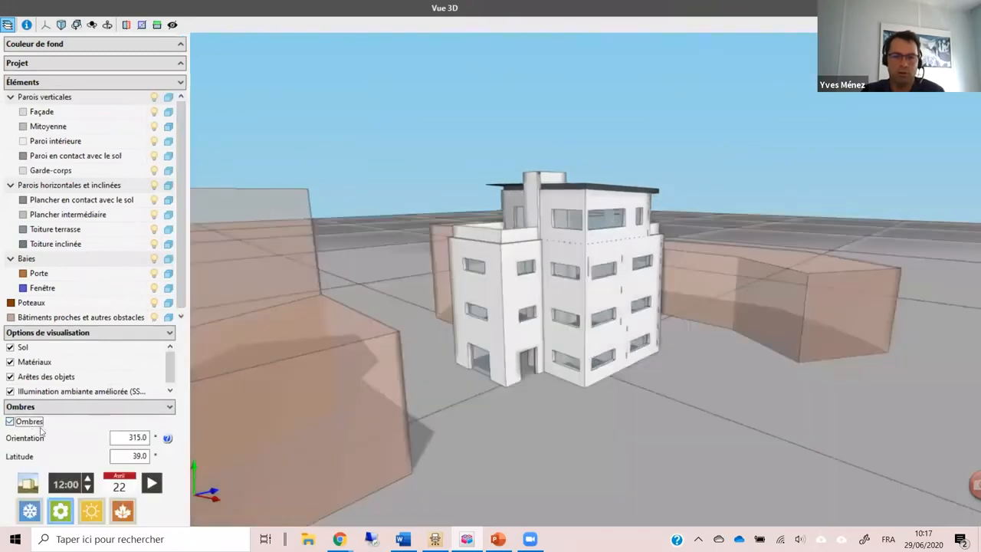
scroll(767, 366, down, 3)
drag(664, 403, 657, 429)
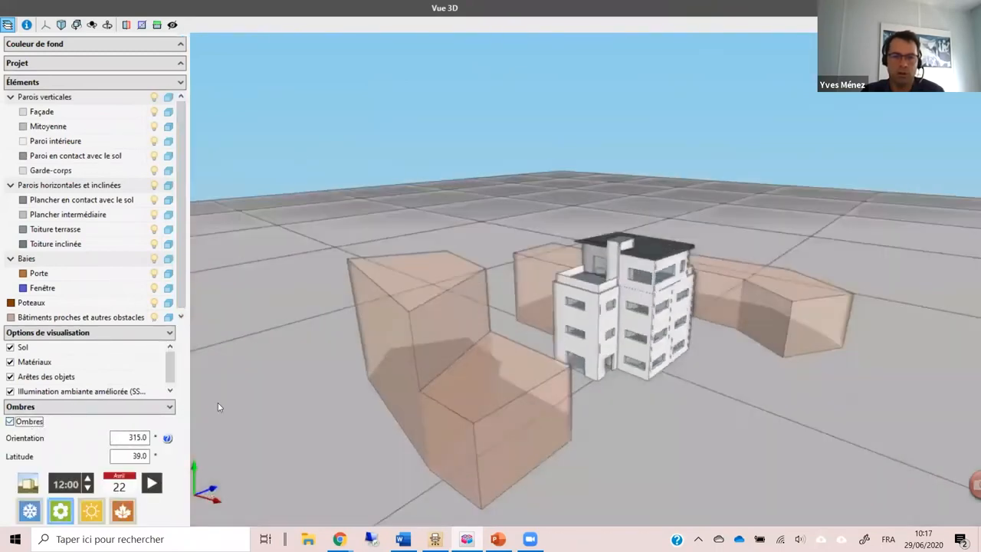
click(87, 480)
click(87, 480)
click(88, 480)
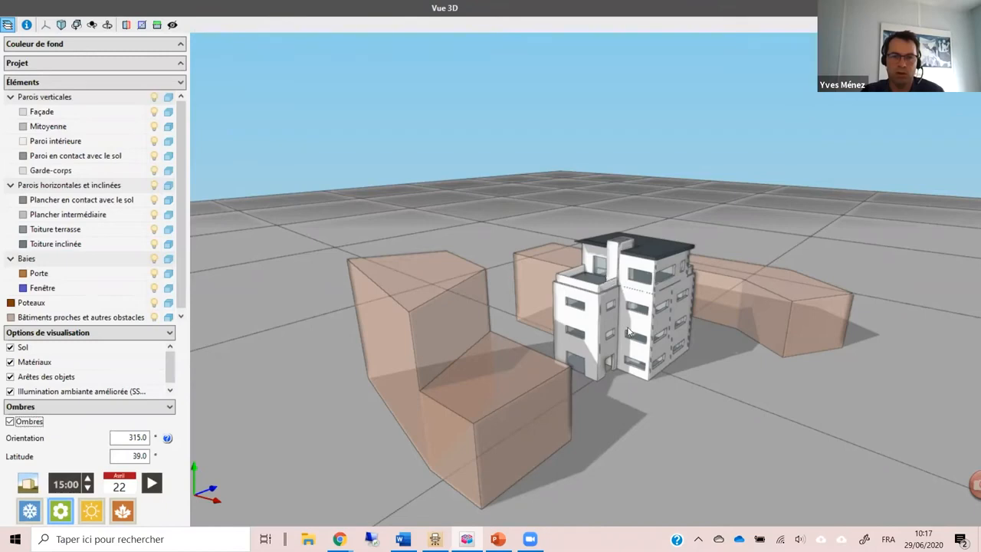
Step: Run the shadow animation through the calendar dates and stop it at 27 August
scroll(626, 329, up, 5)
scroll(608, 311, down, 3)
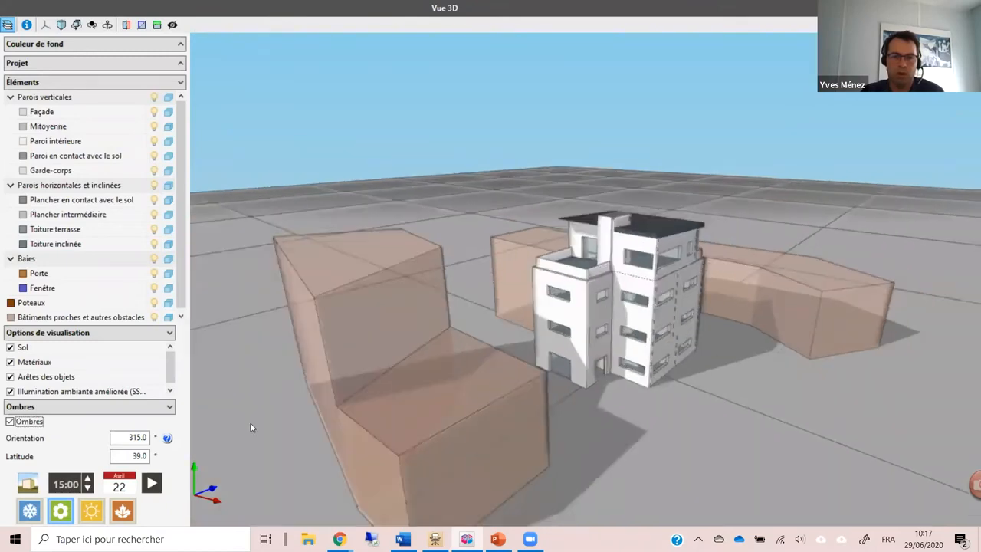
click(152, 483)
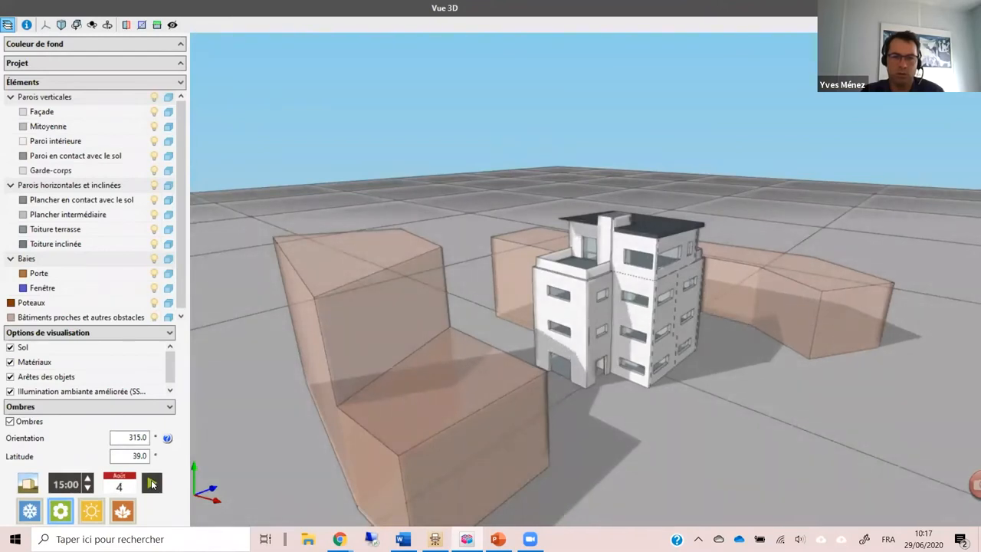
click(152, 483)
drag(752, 312, 564, 383)
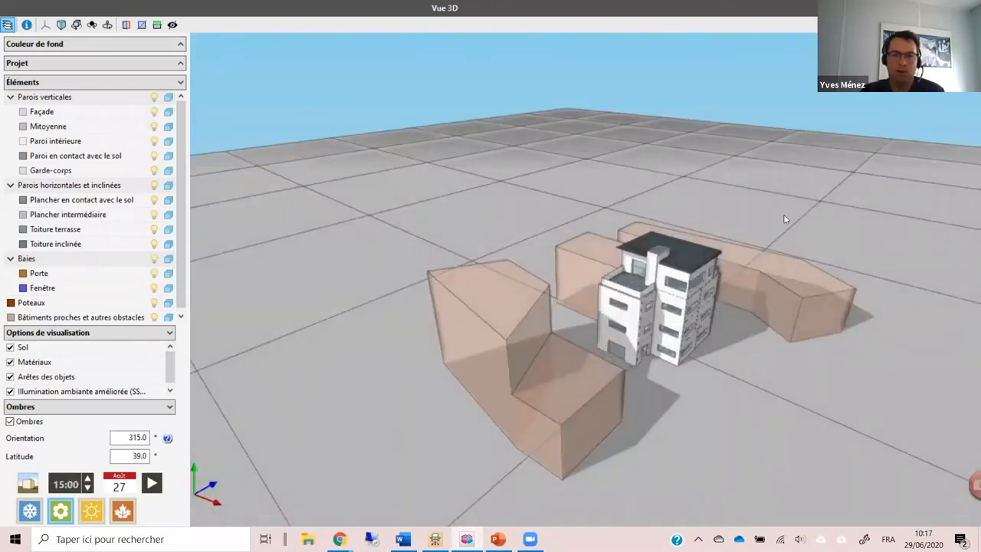
Step: Examine the shaded facades, windows, terrace and roof of the office building up close from higher and lower viewpoints
scroll(803, 287, up, 2)
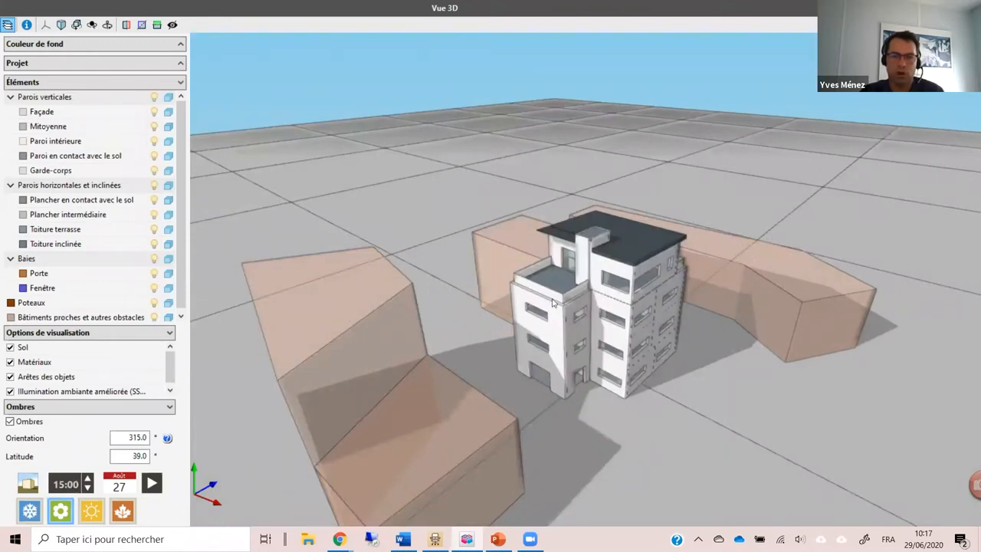
scroll(657, 349, up, 1)
scroll(655, 350, up, 2)
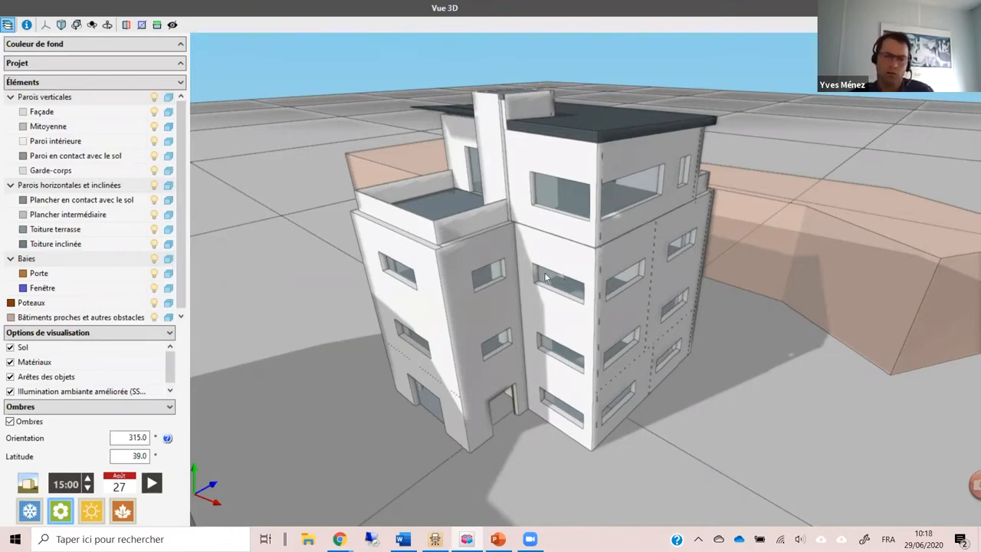
drag(468, 131, 707, 165)
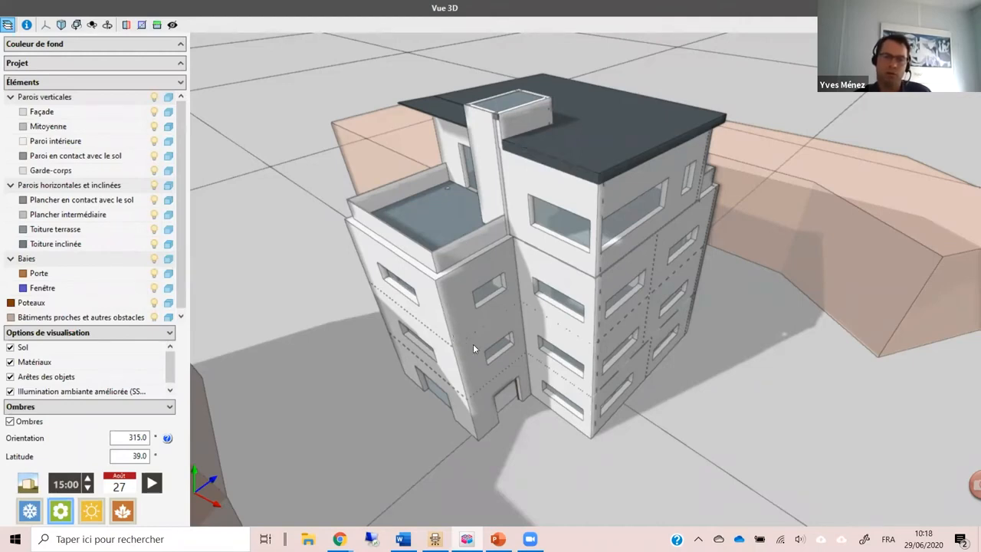
drag(473, 344, 484, 308)
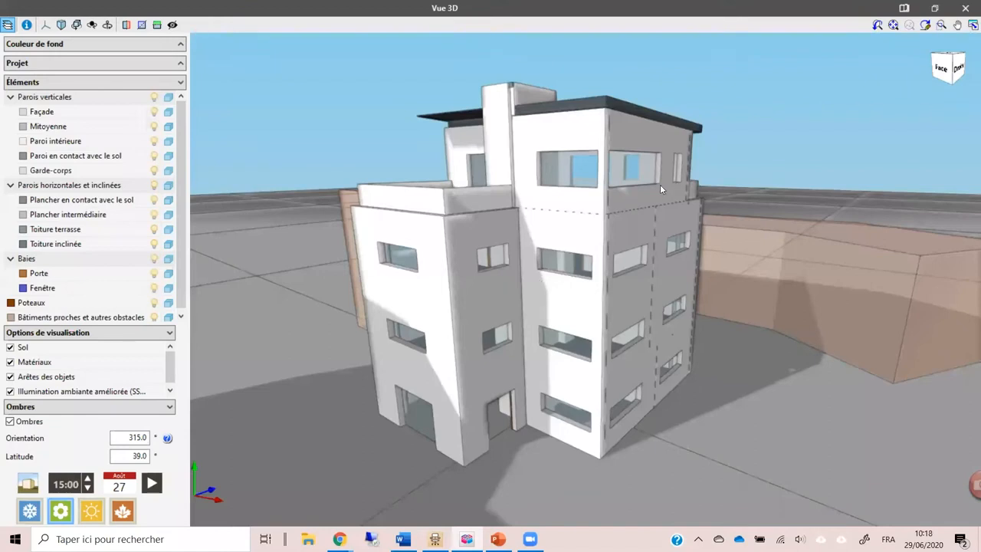
Step: Turn on element information in the 3D view and display the façade walls as transparent wireframes to reveal the interior
click(27, 24)
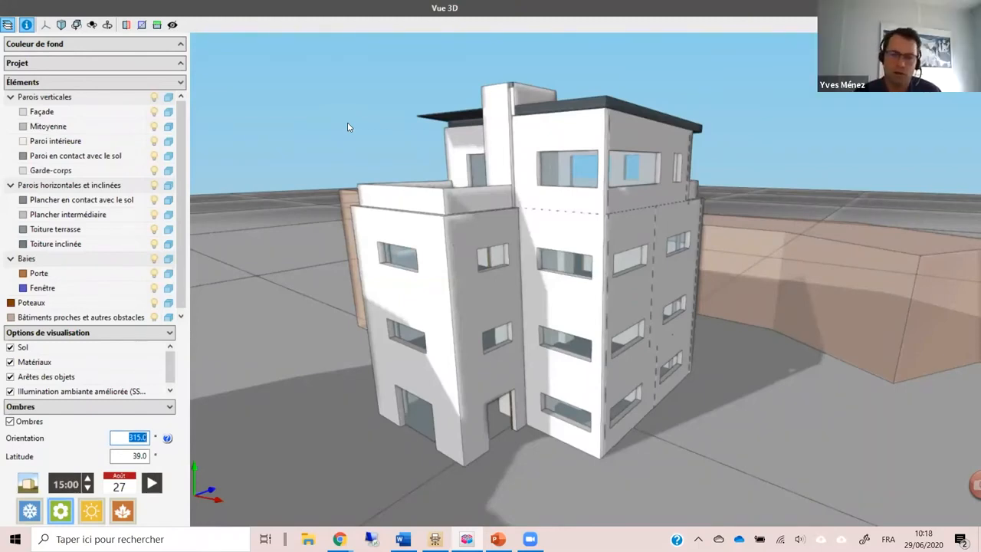
drag(347, 123, 738, 45)
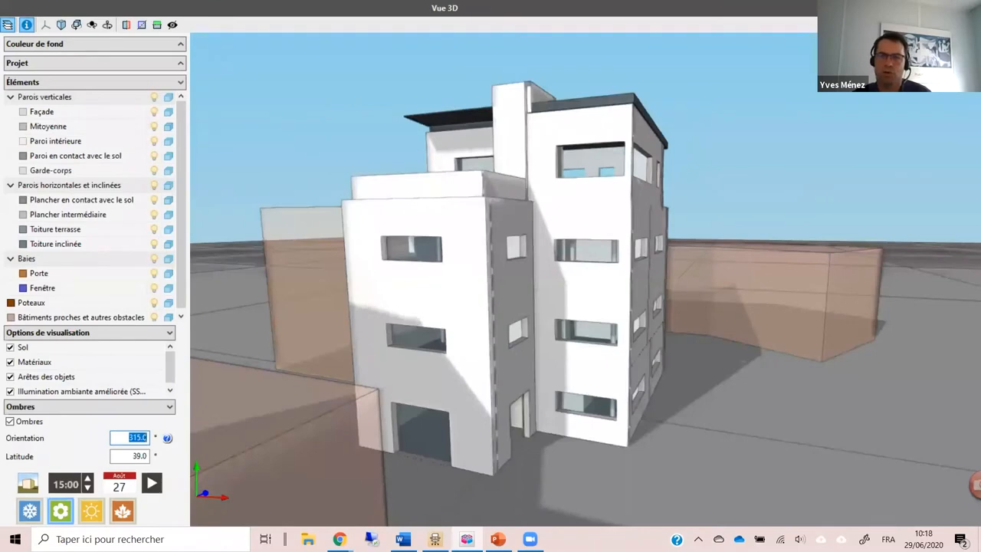
click(153, 112)
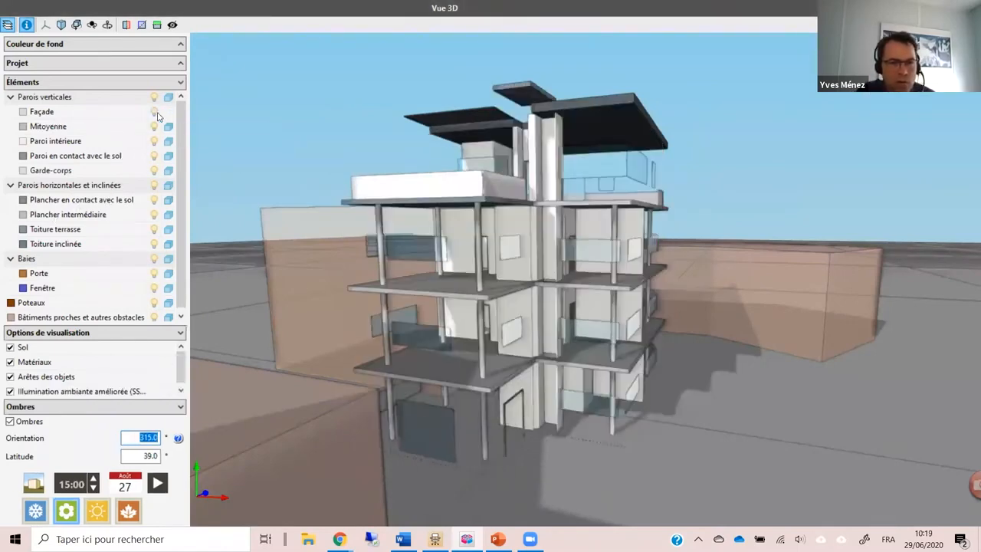
click(167, 115)
click(167, 115)
scroll(299, 261, up, 5)
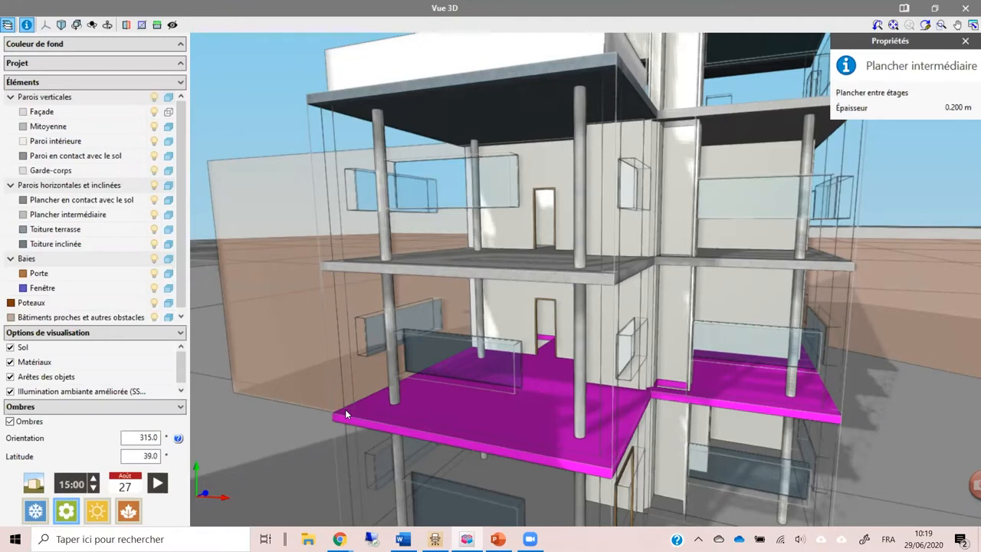
Step: Inspect the properties of a neighbouring building and an upper-floor interior wall, and close the 3D view
click(319, 381)
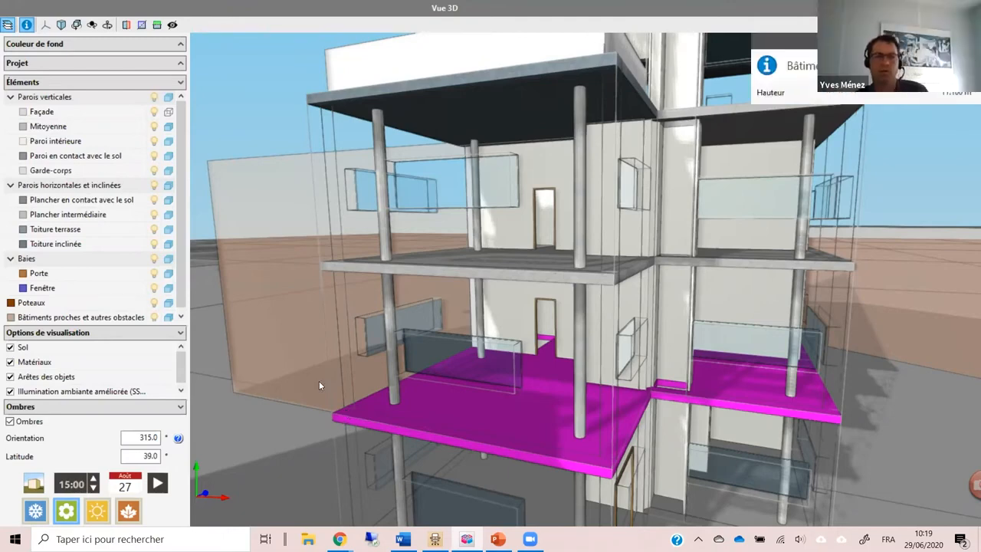
click(332, 343)
click(526, 198)
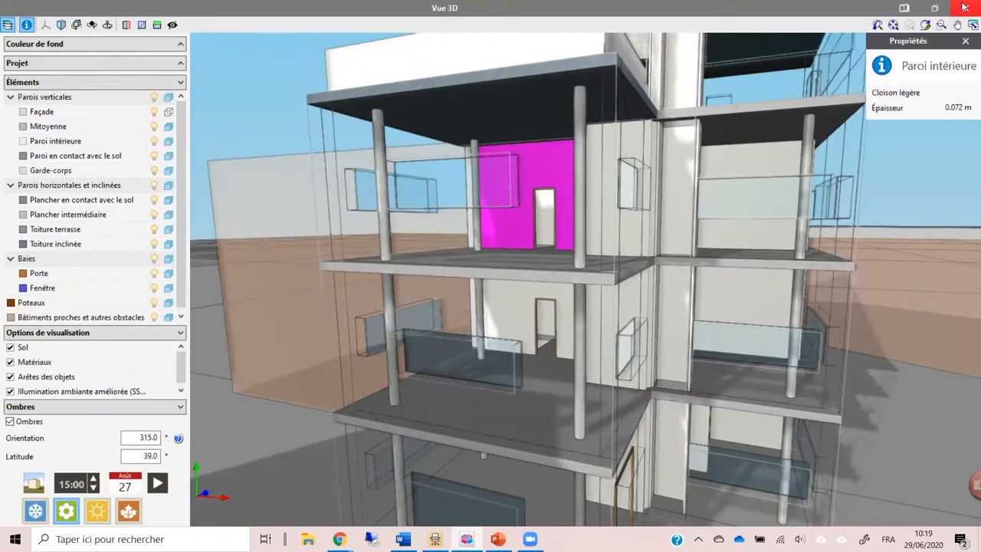
click(965, 7)
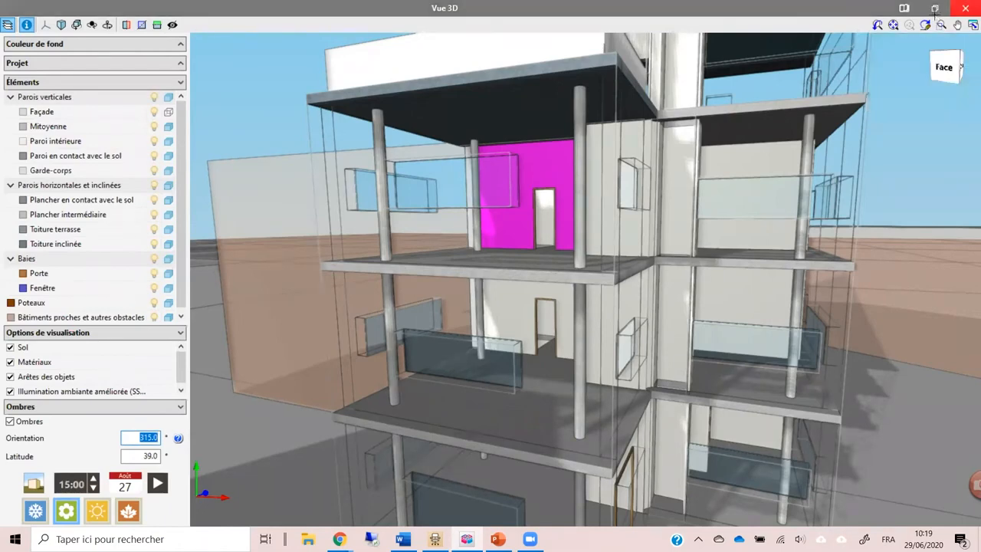
click(964, 7)
Step: Export the model to IFC as "IFC Builder - Bâtiment de bureaux", linked to the BIM project Réhabilitation bâtiment de bureaux, overwriting the existing file
scroll(629, 331, down, 2)
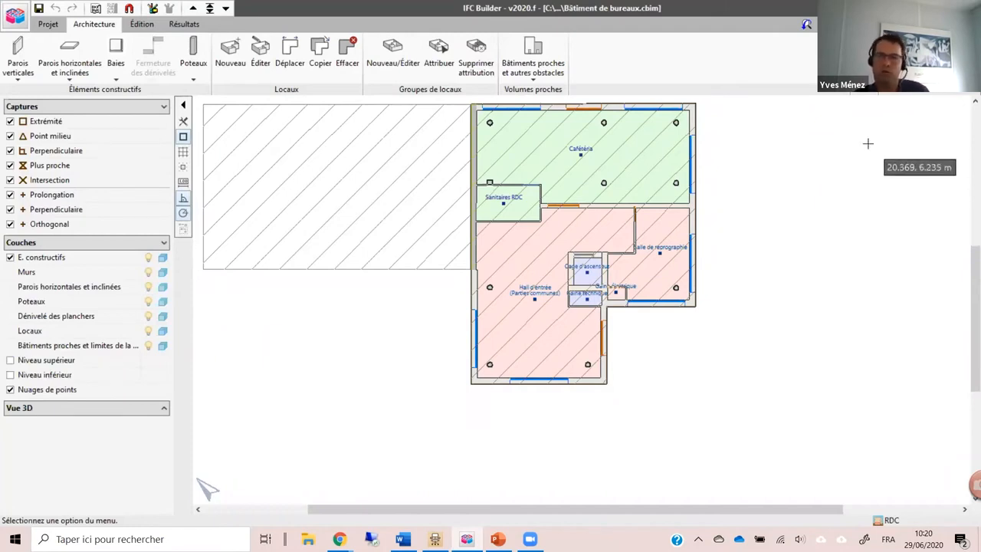
drag(858, 144, 806, 236)
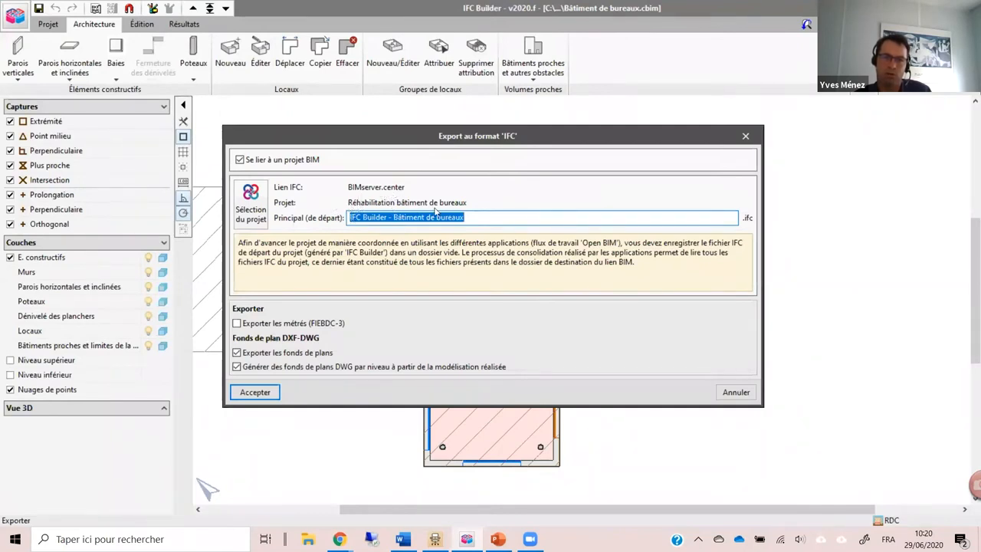
click(256, 391)
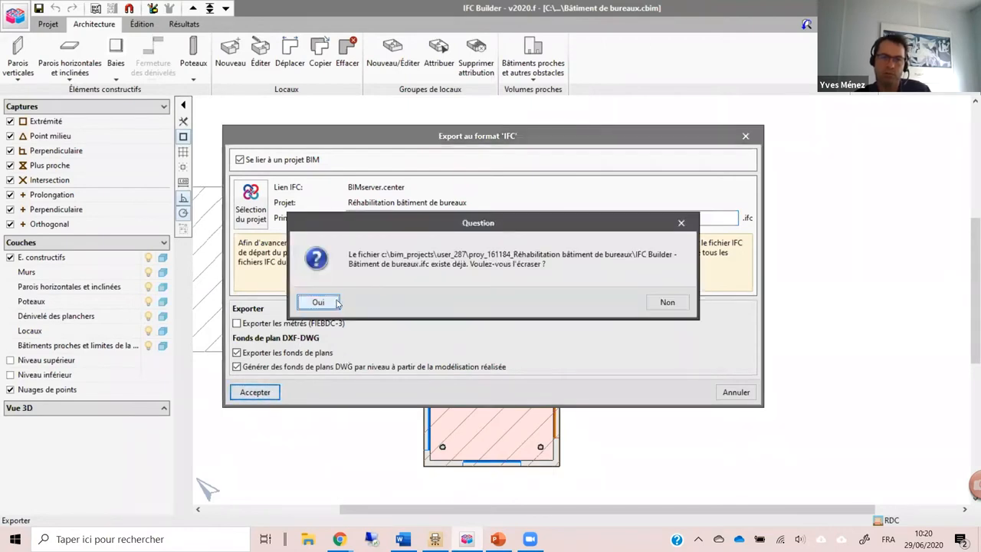
click(328, 302)
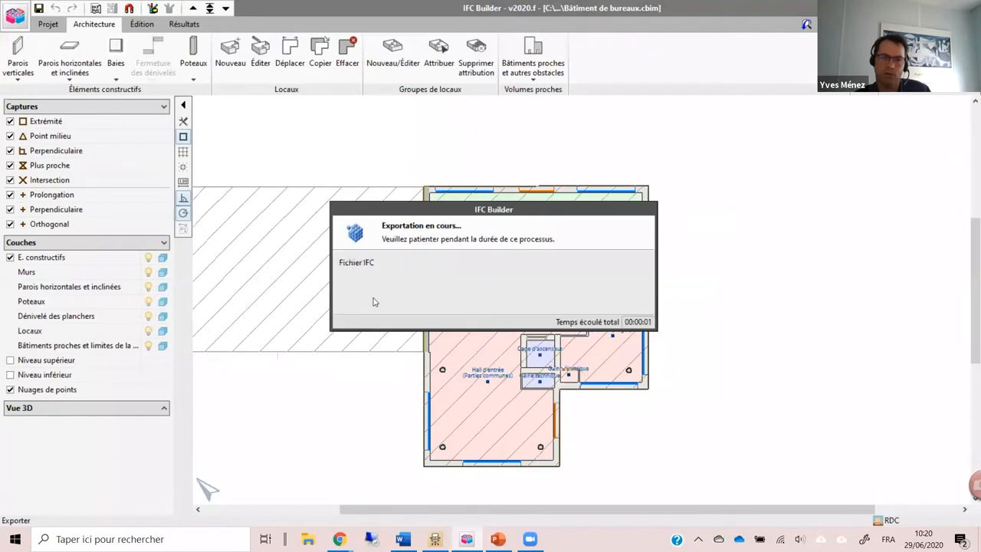
click(507, 312)
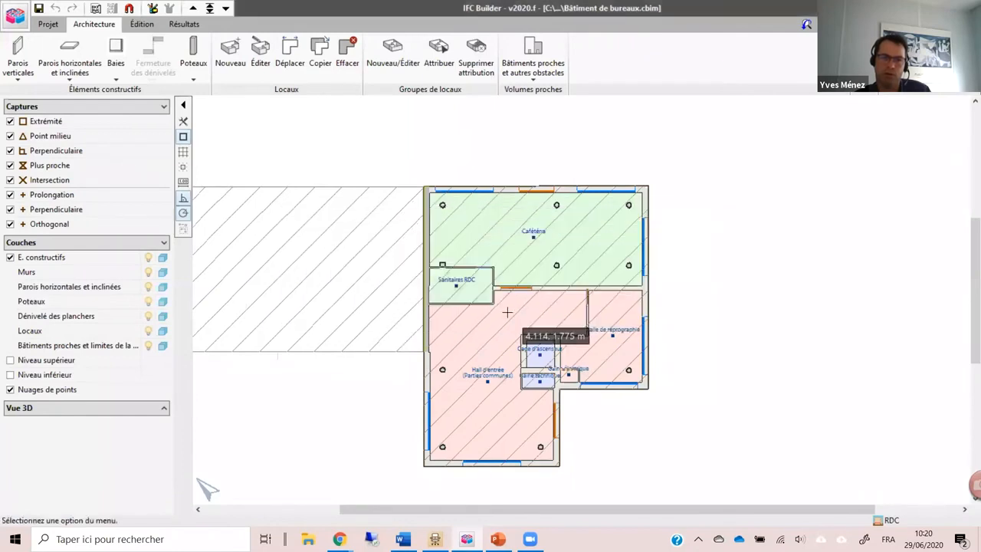
Step: Switch to the Chrome browser and open bimserver.center in a new tab
mouse_move(339, 539)
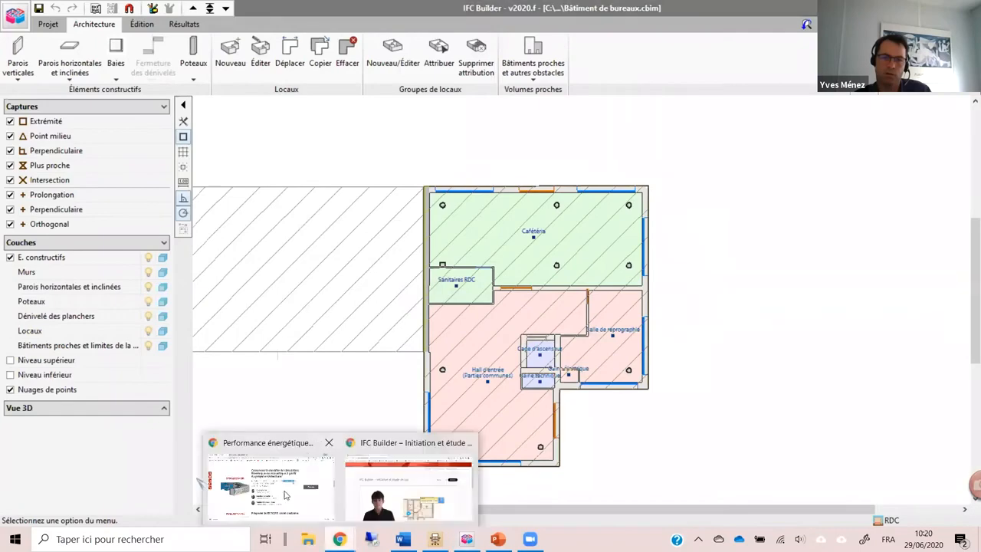
click(298, 496)
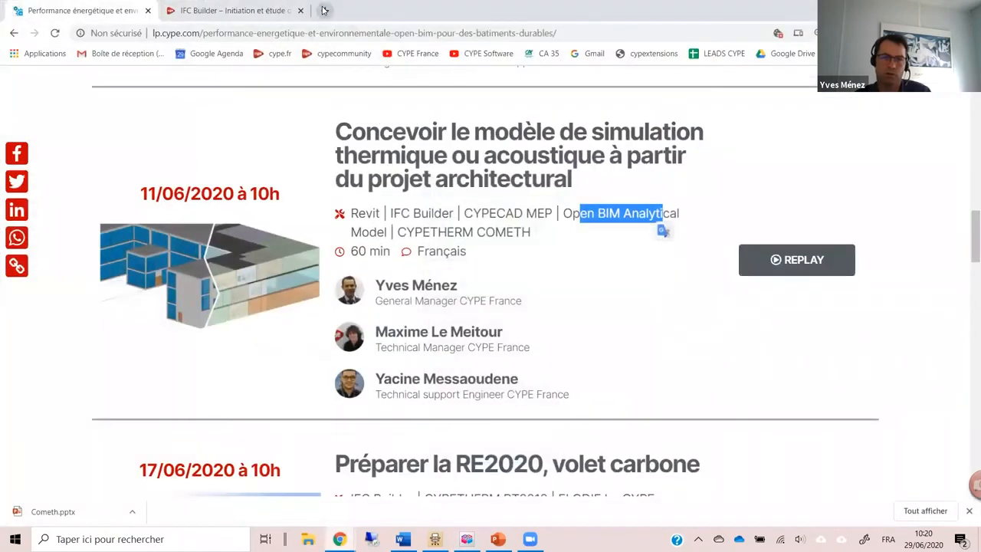
click(324, 10)
text(bimserver.center)
key(Return)
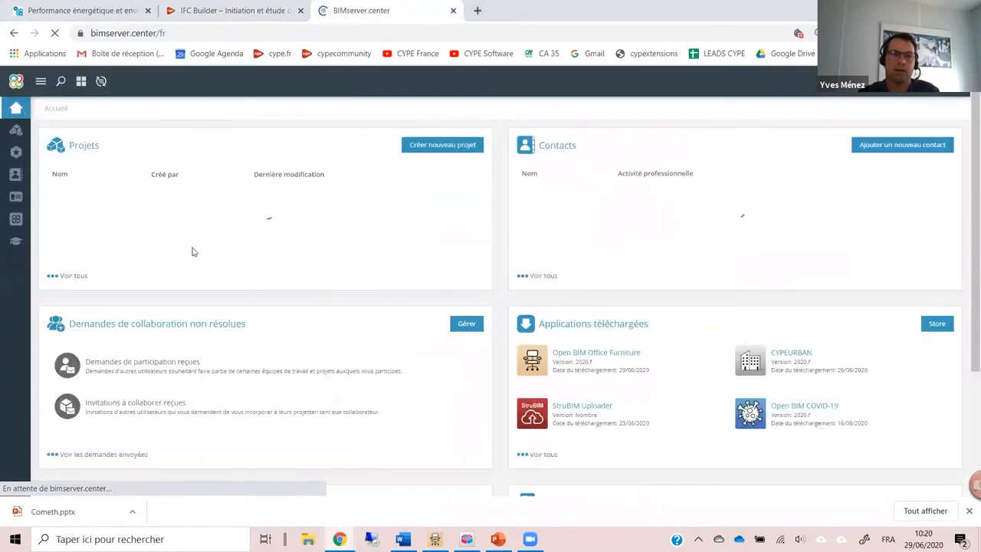
Step: Open the Réhabilitation bâtiment de bureaux project, look over its 3D model up close and open its work team page
click(157, 197)
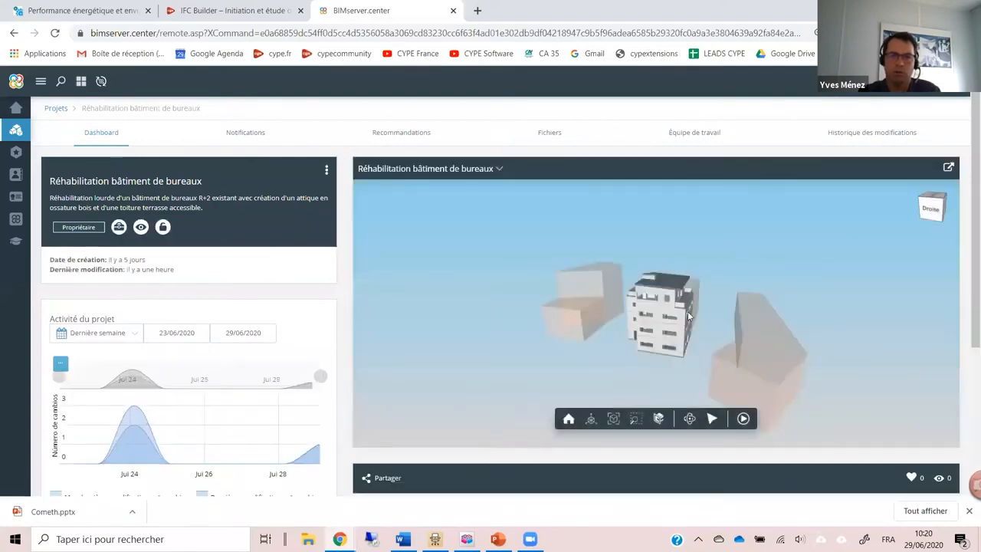
drag(688, 314, 707, 299)
scroll(704, 301, up, 3)
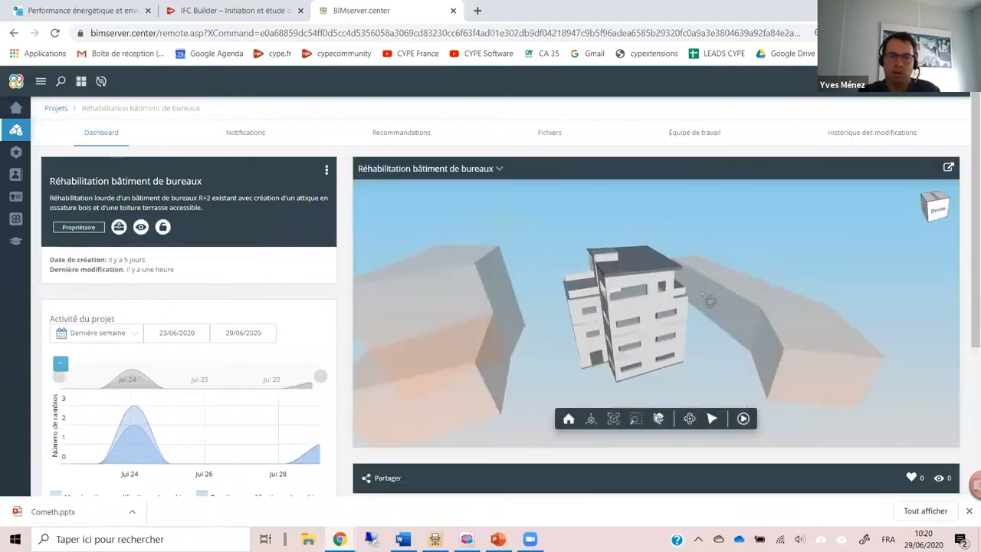
click(689, 137)
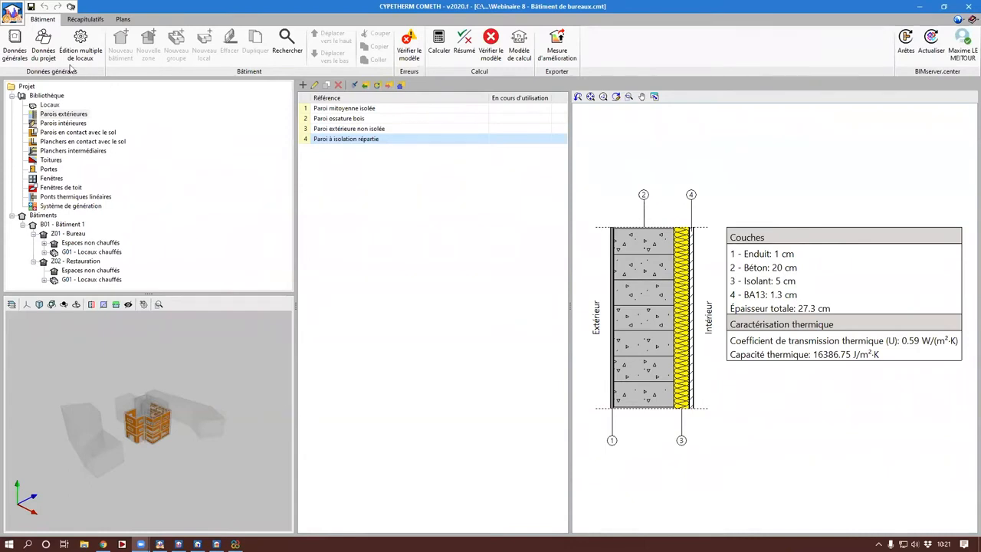
Step: In CYPETHERM COMETH, save the current job and create a new one with the file name "Réhabilitation Bâtiment bureau"
click(12, 12)
click(43, 36)
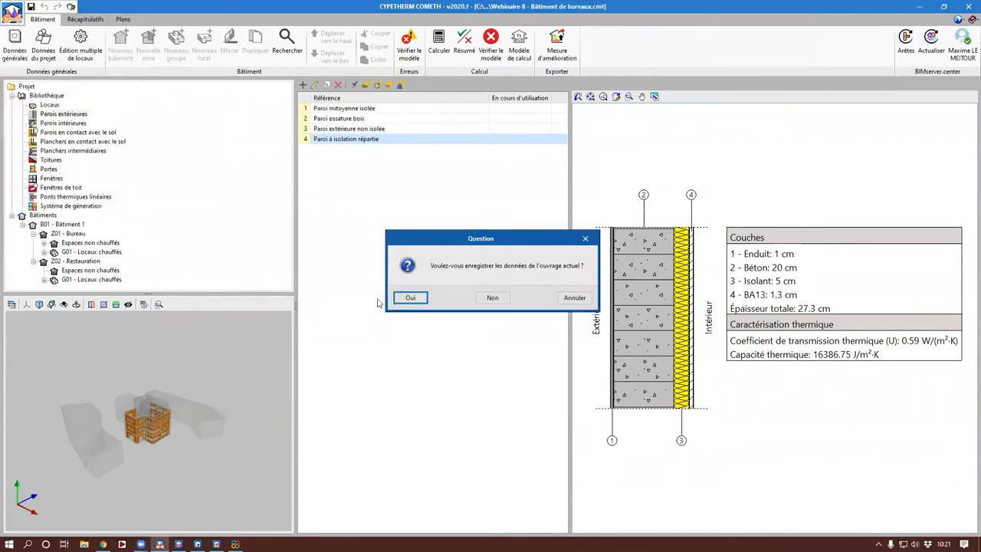
click(404, 297)
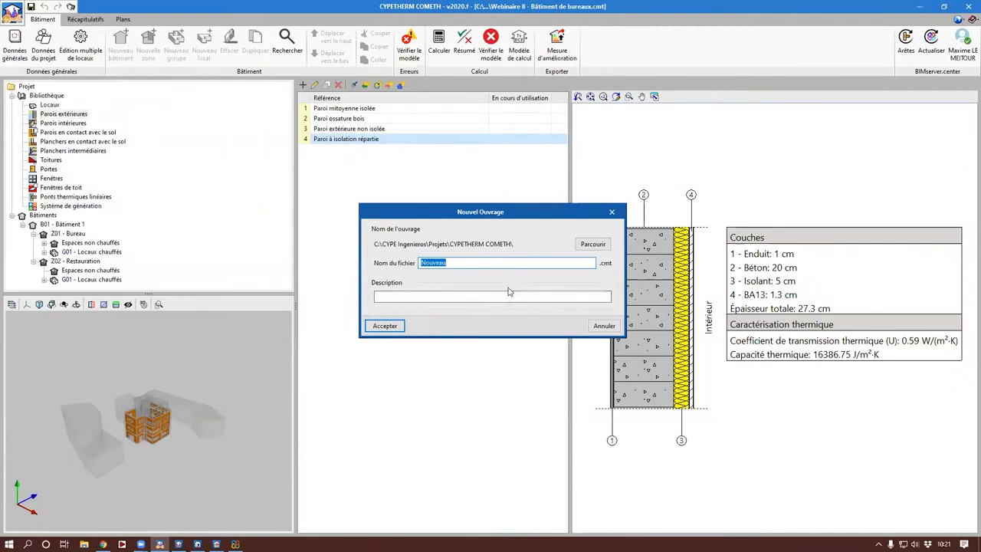
text(Réhabilitation Bâtiment)
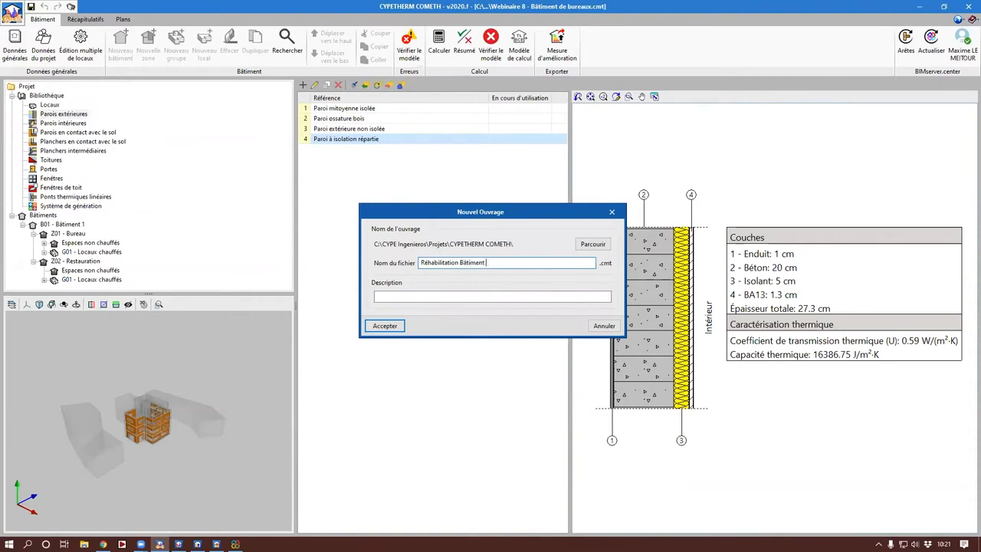
text(bureau)
key(Return)
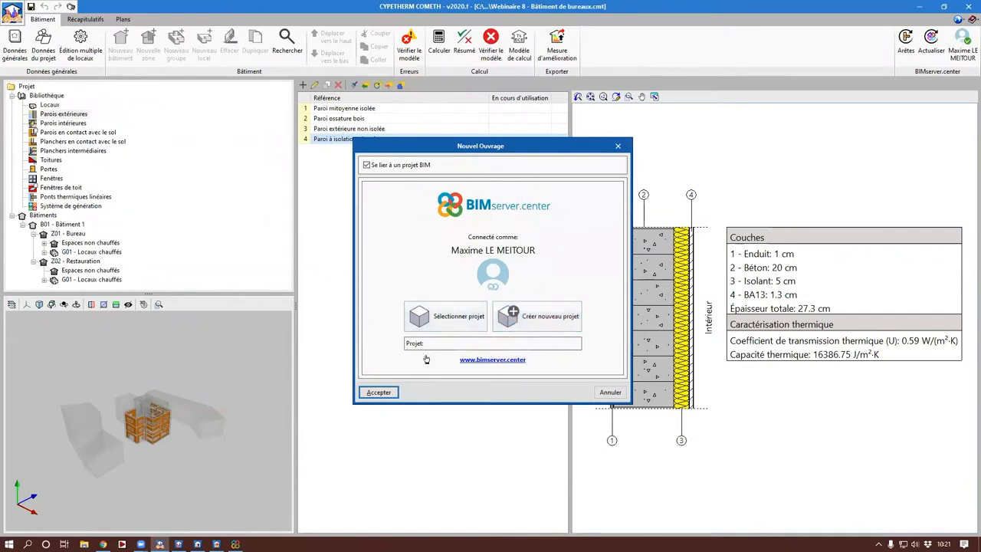
Step: Link the new job to the BIMserver.center project Réhabilitation bâtiment de bureaux
click(454, 319)
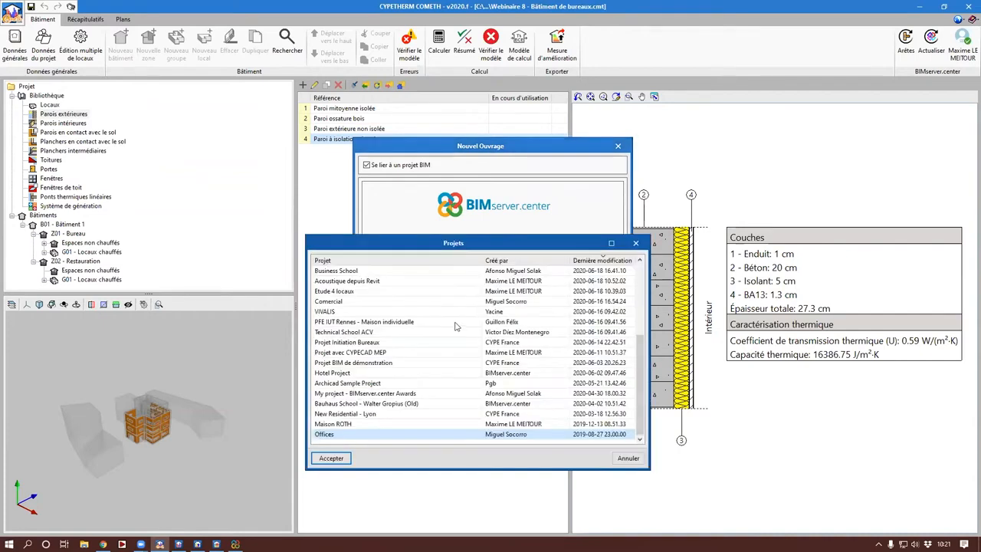
scroll(455, 325, up, 4)
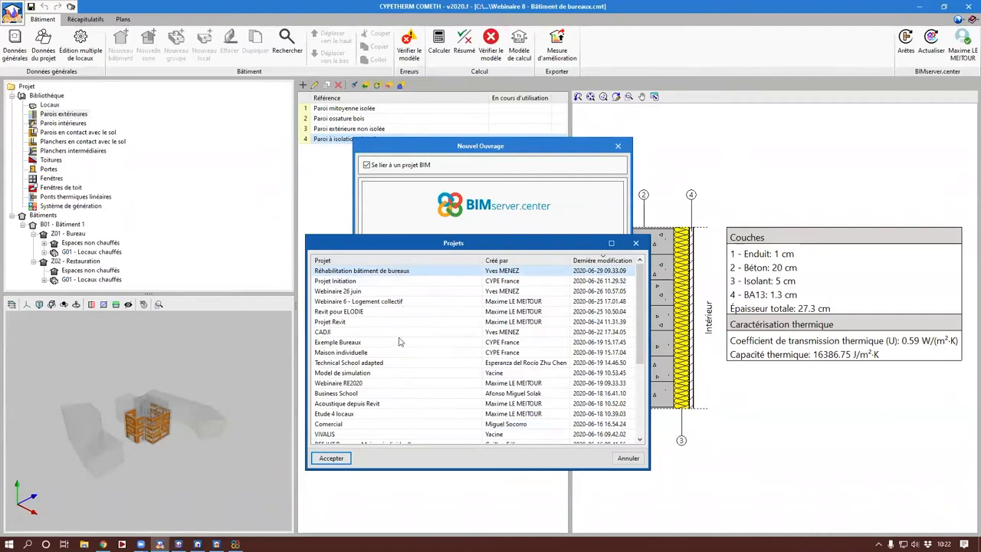
click(331, 458)
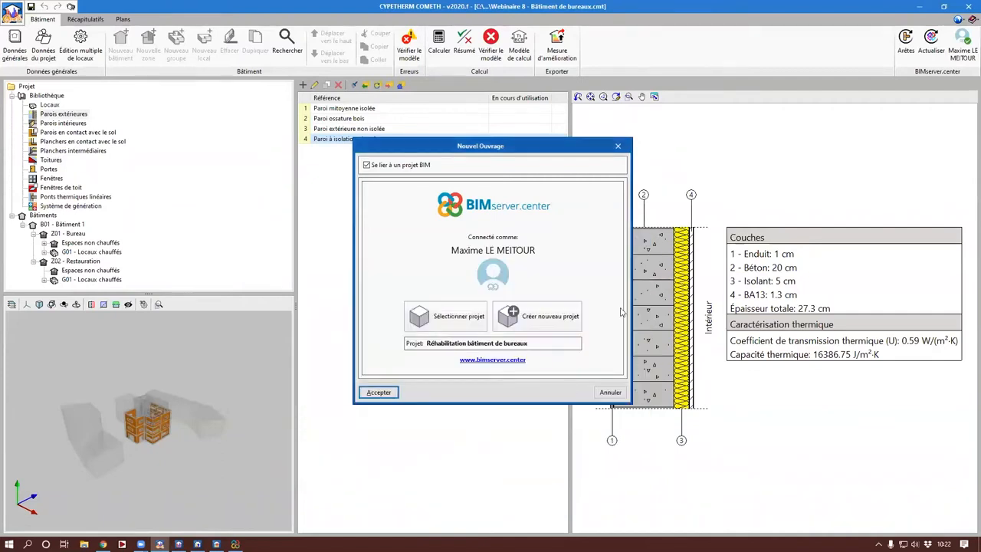
click(382, 393)
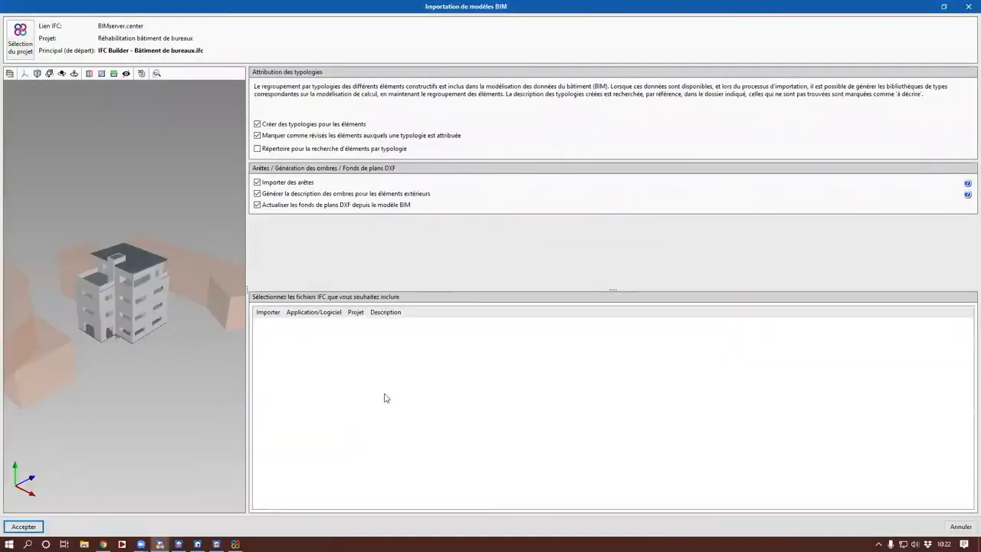
Step: Enlarge the import preview to look around the building, and import the BIM model with the preset typology, edge and shadow options
drag(248, 279, 495, 280)
mouse_move(304, 345)
mouse_down()
mouse_move(259, 357)
mouse_move(308, 340)
mouse_up()
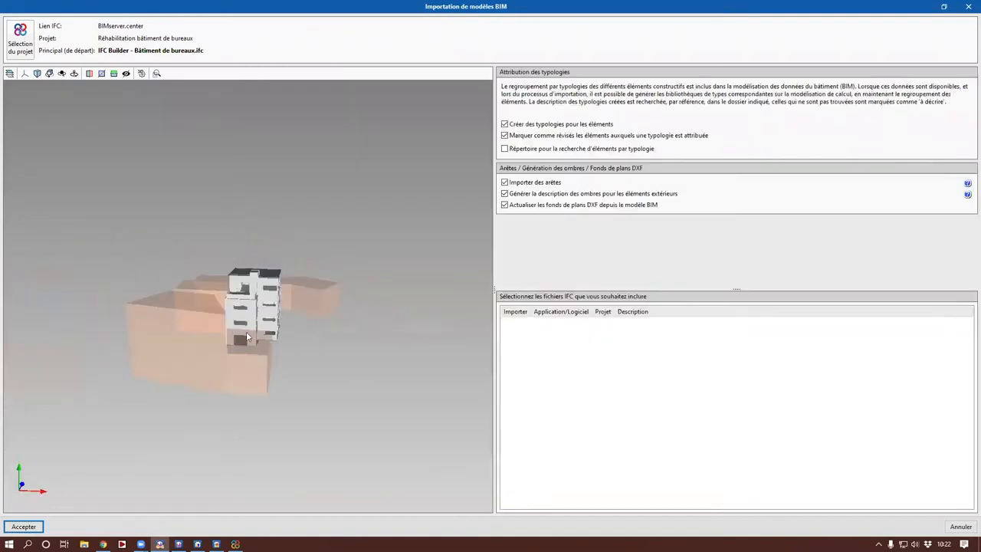
drag(214, 311, 295, 310)
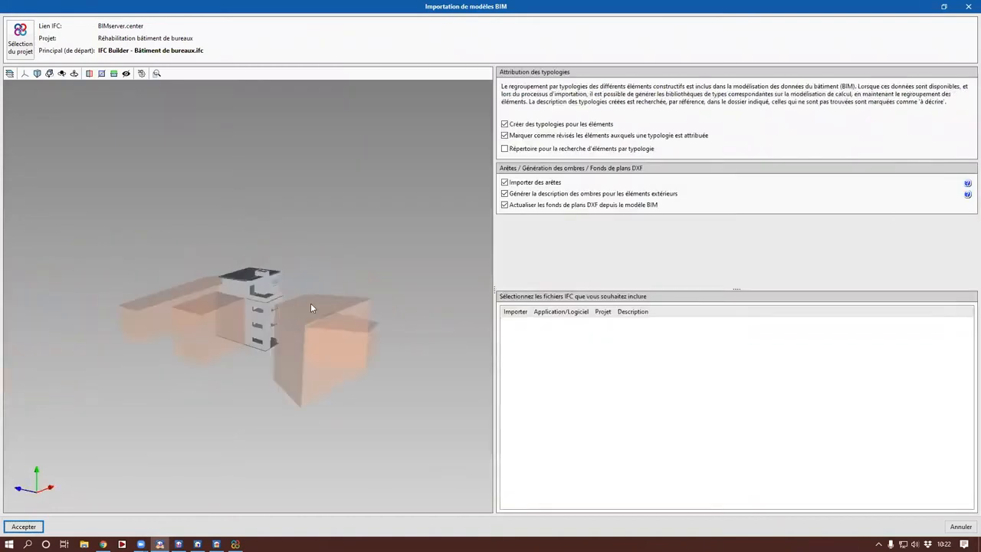
click(40, 527)
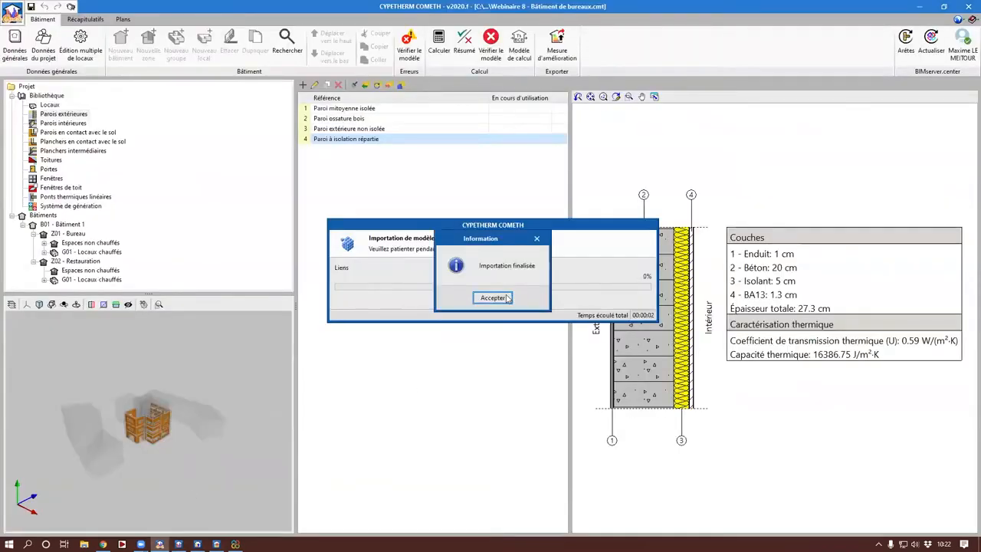
click(503, 297)
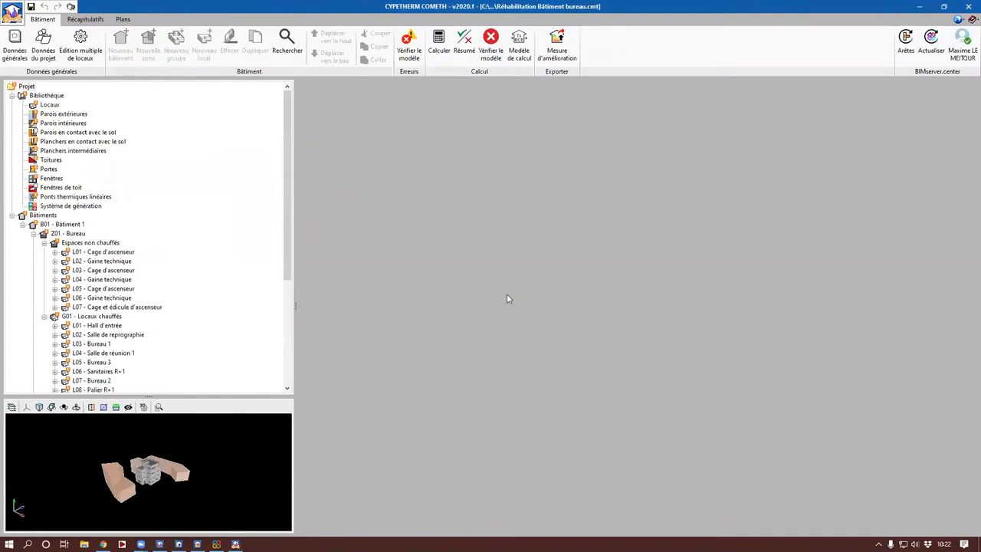
Step: Enable improved ambient lighting (SSAO) in the 3D view and enlarge the view in both directions to look over the imported building
click(143, 407)
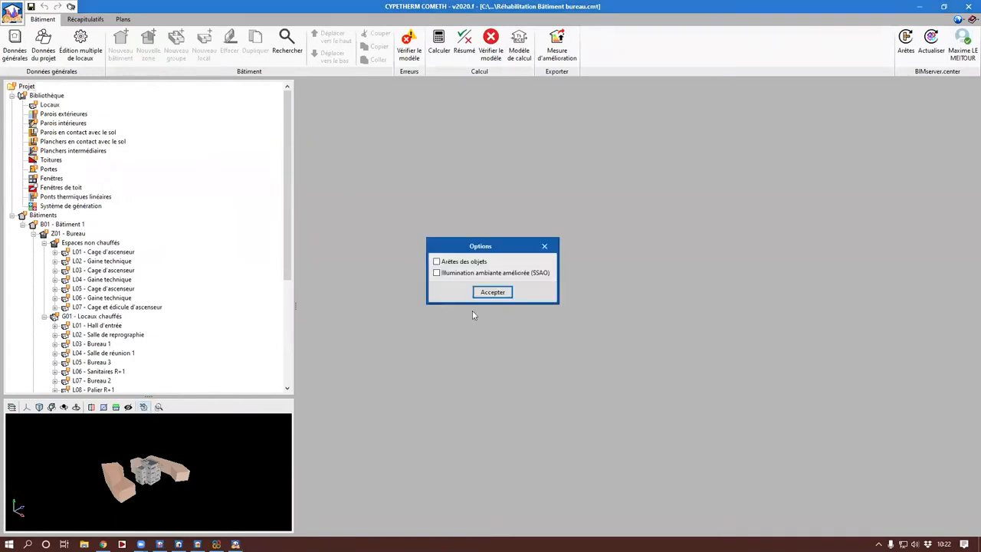
click(480, 274)
click(493, 292)
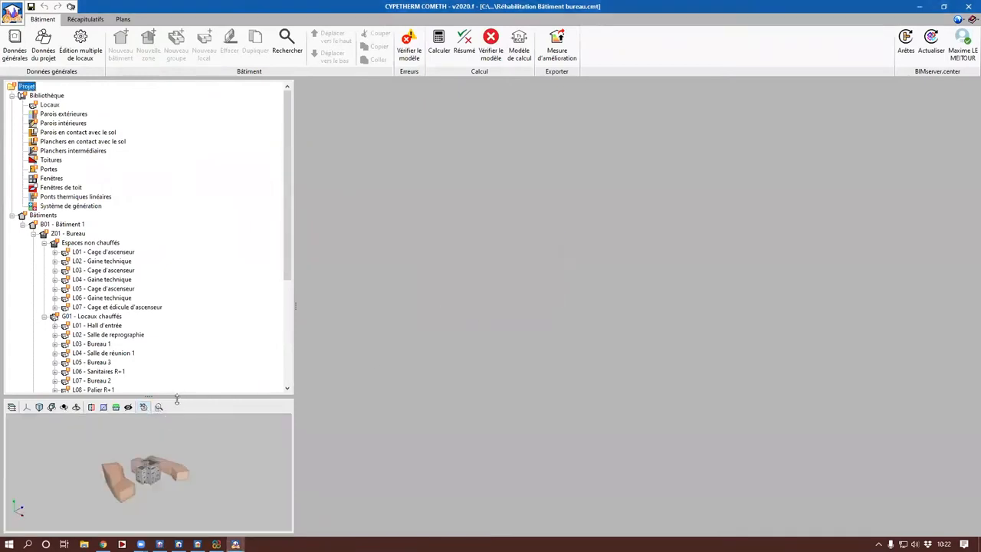
drag(178, 396, 192, 234)
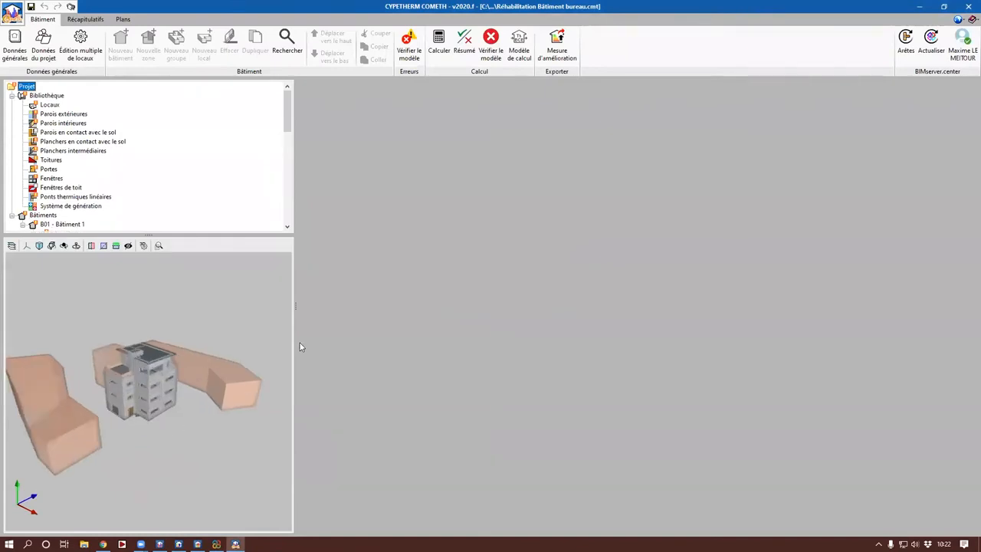
drag(296, 343, 528, 345)
drag(270, 408, 286, 400)
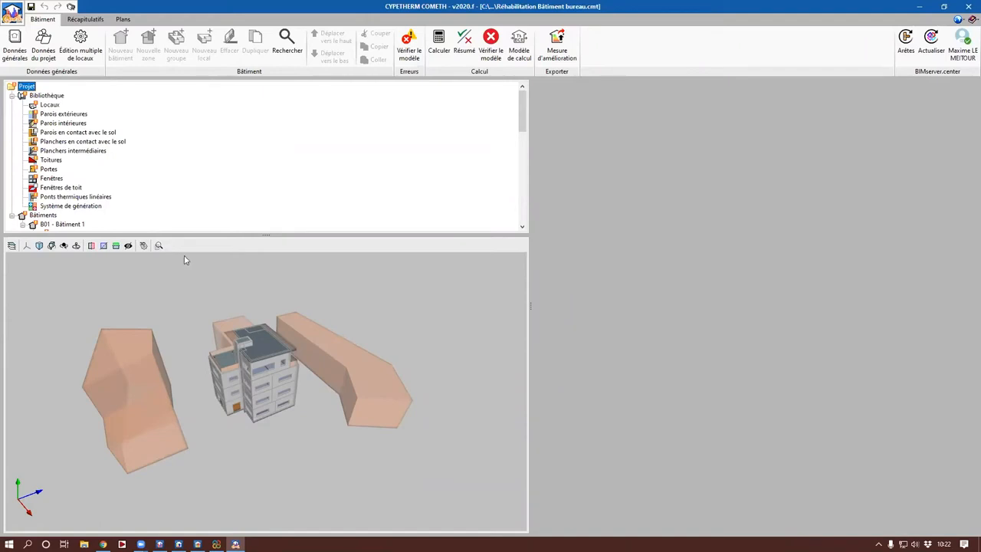
Step: In the general project data, load the climate data file Carpentras (H2d).ray for the building's location
click(15, 48)
click(620, 197)
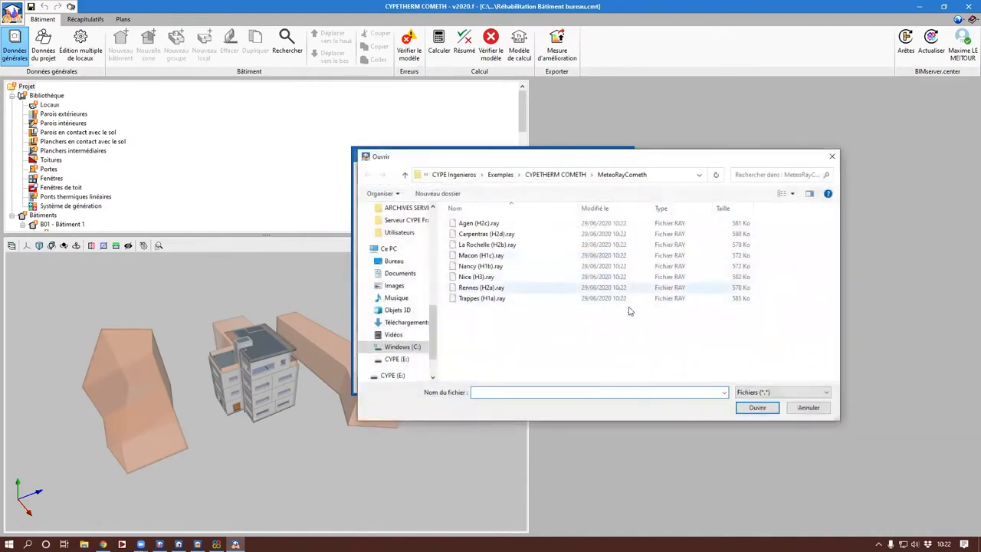
click(484, 234)
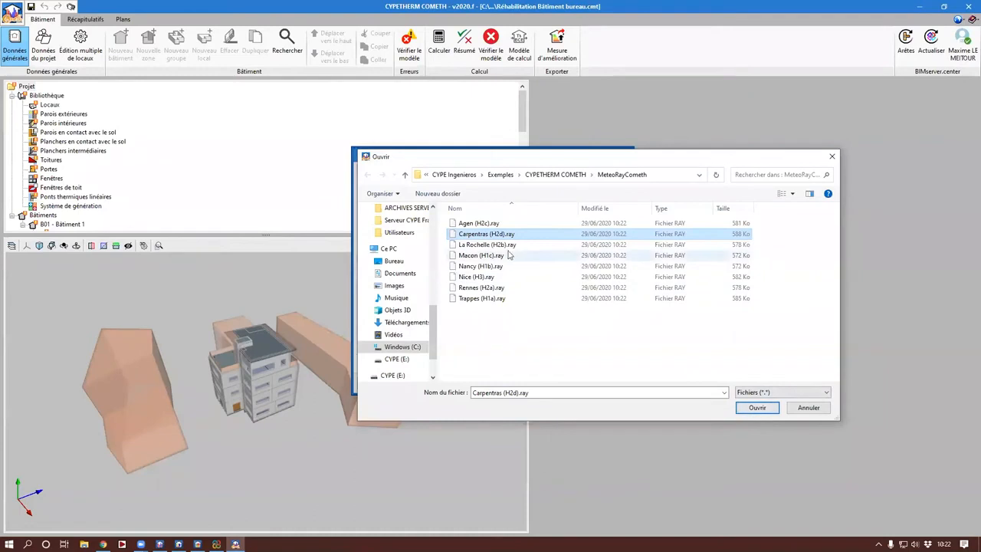
click(753, 406)
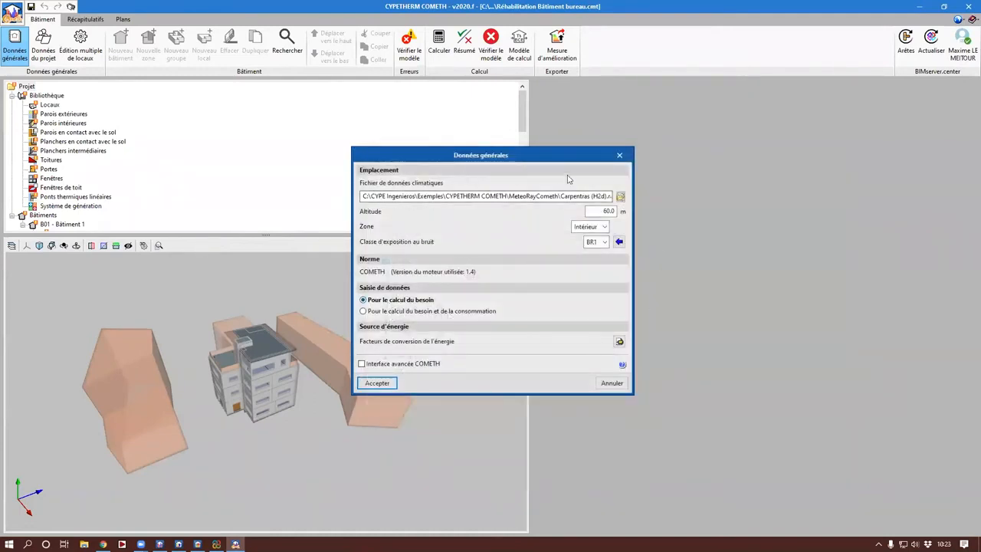
Step: Set the data entry to "Pour le calcul du besoin et de la consommation", keep the default energy conversion factors, and accept the general data
click(432, 311)
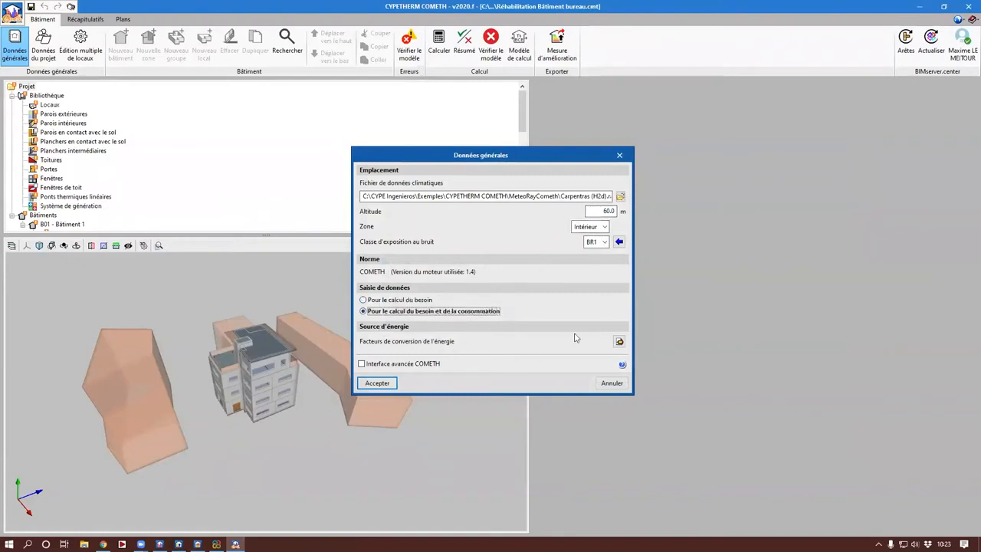
click(620, 342)
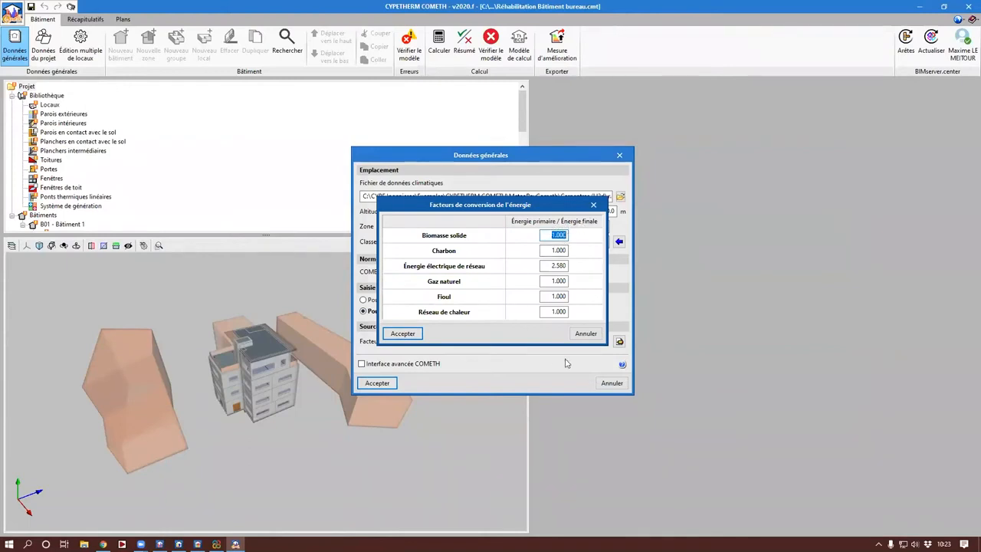
click(418, 334)
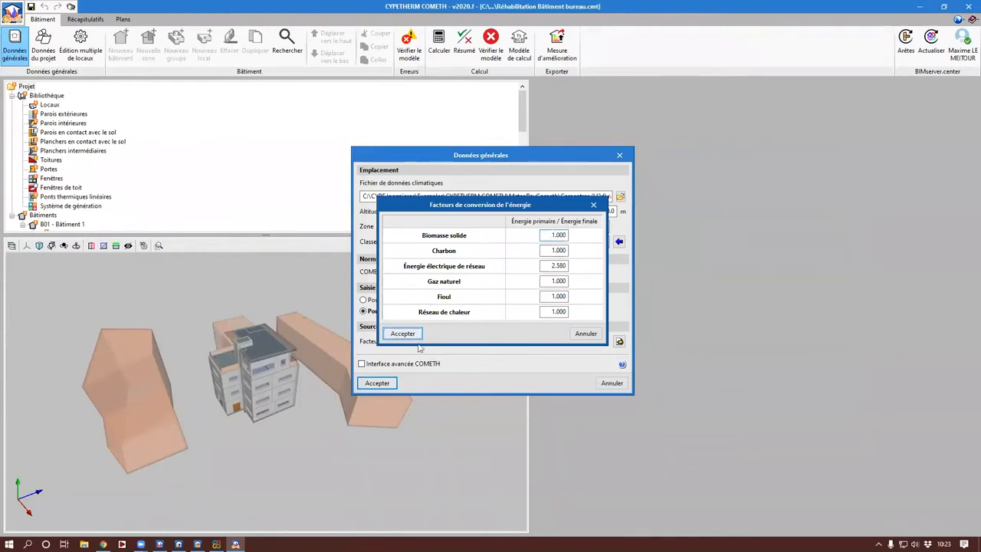
click(407, 332)
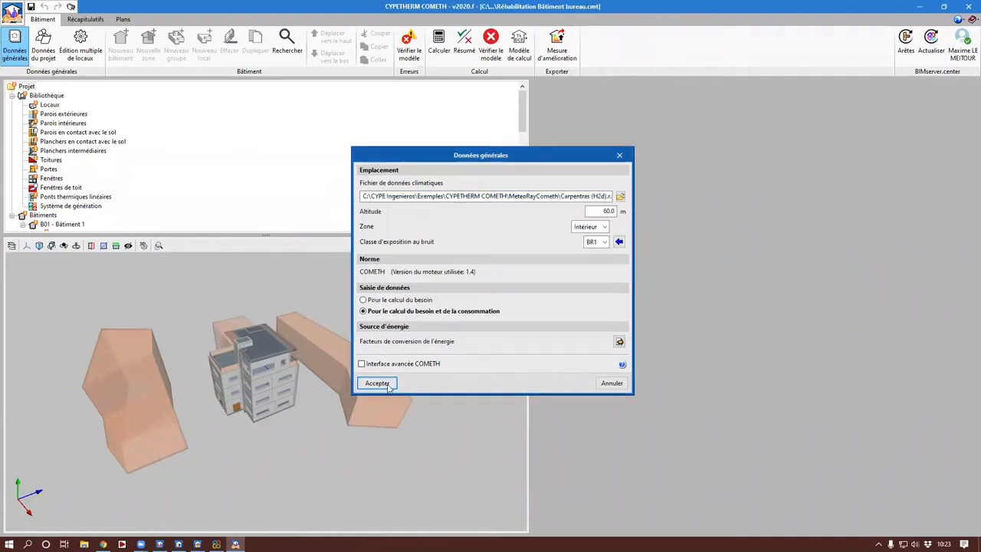
click(377, 383)
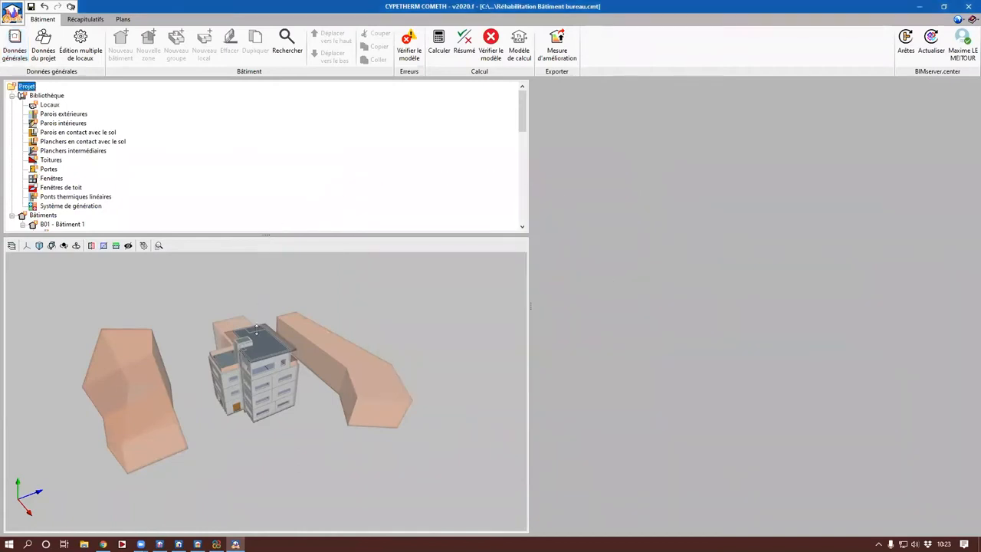
Step: In the room library, define the Bureau type as heated (Chauffé / considéré chauffé) with Occupation non passagère and Occupation discontinue
drag(257, 328, 257, 334)
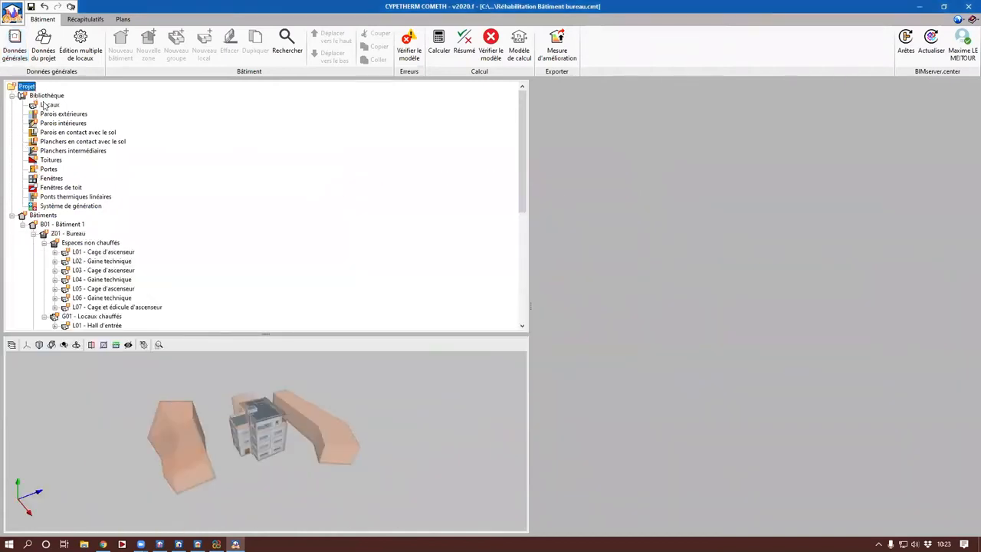
click(45, 106)
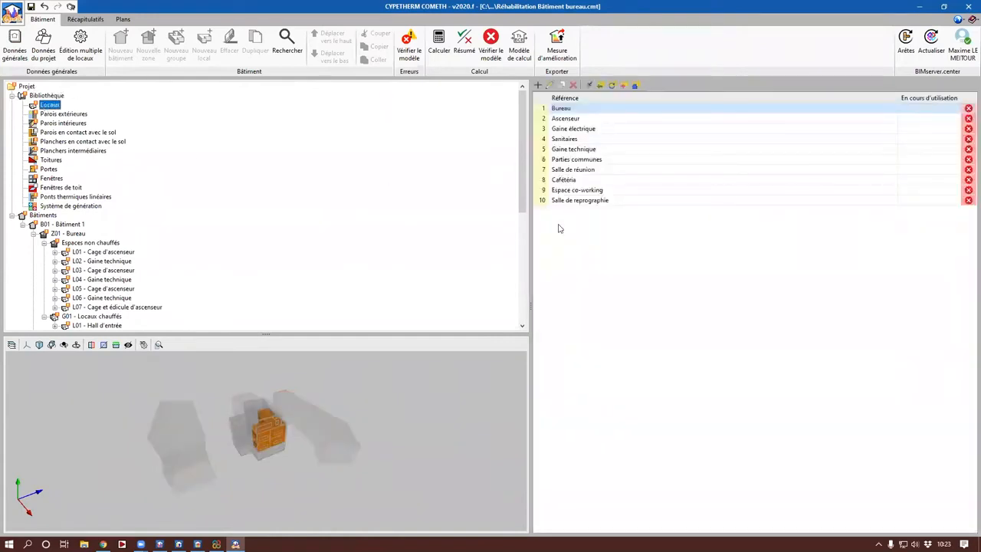
drag(532, 240, 474, 240)
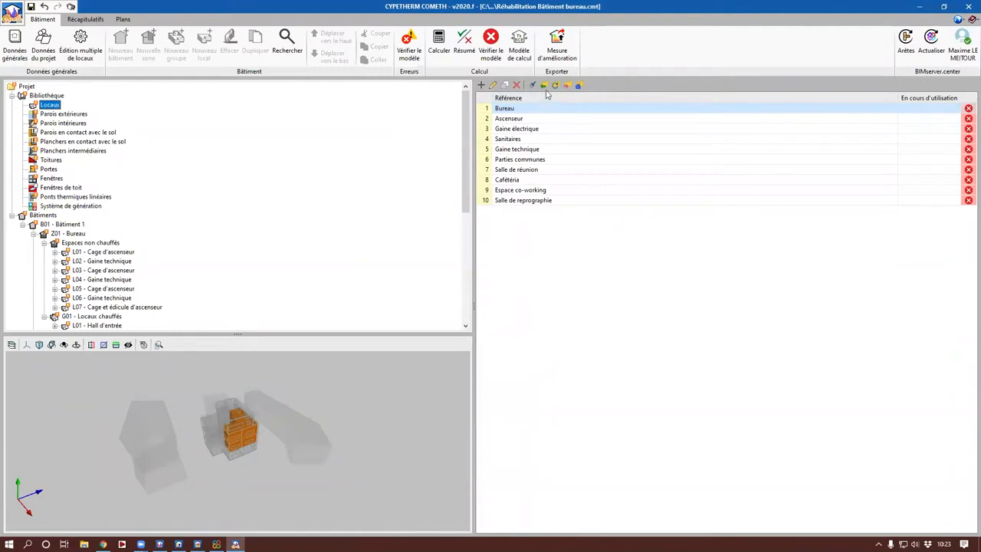
double_click(515, 109)
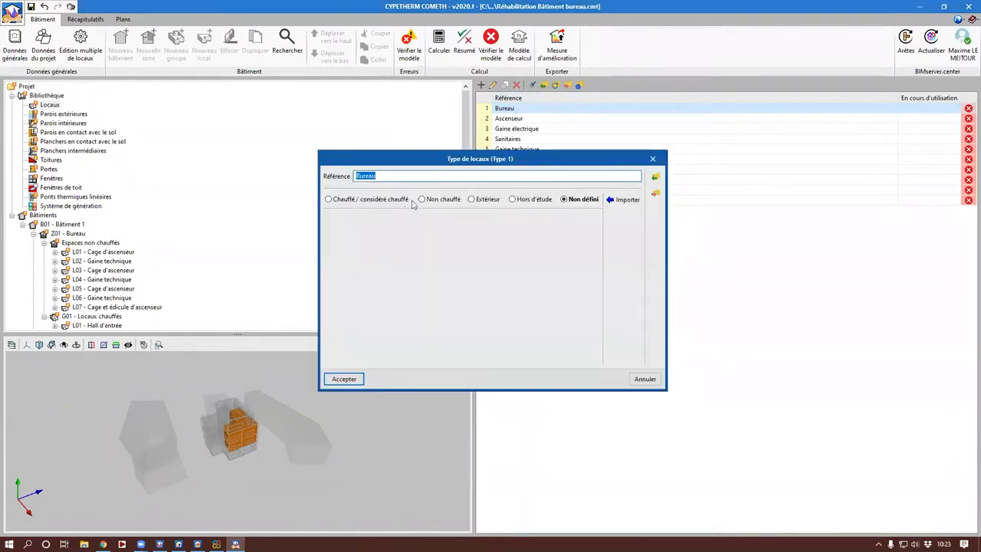
click(371, 204)
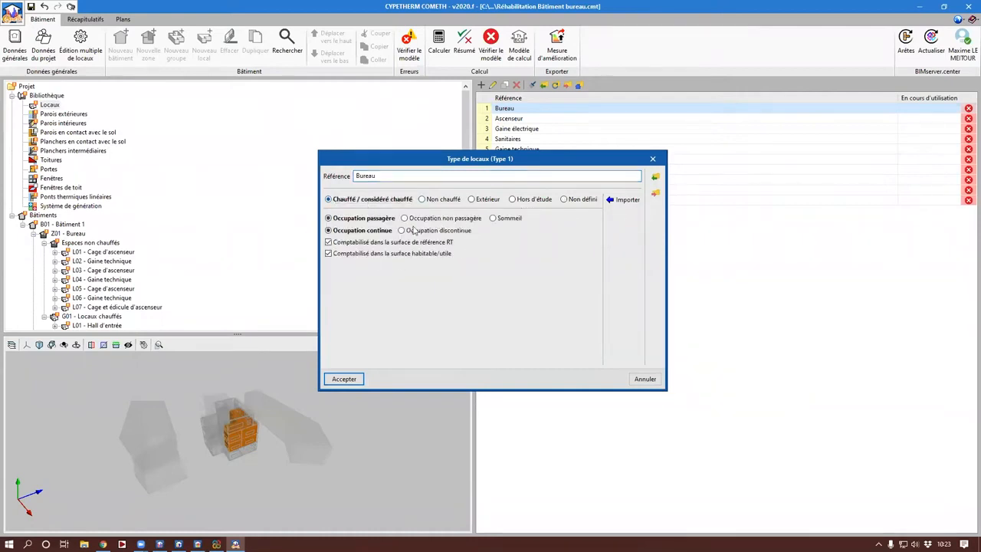
click(460, 219)
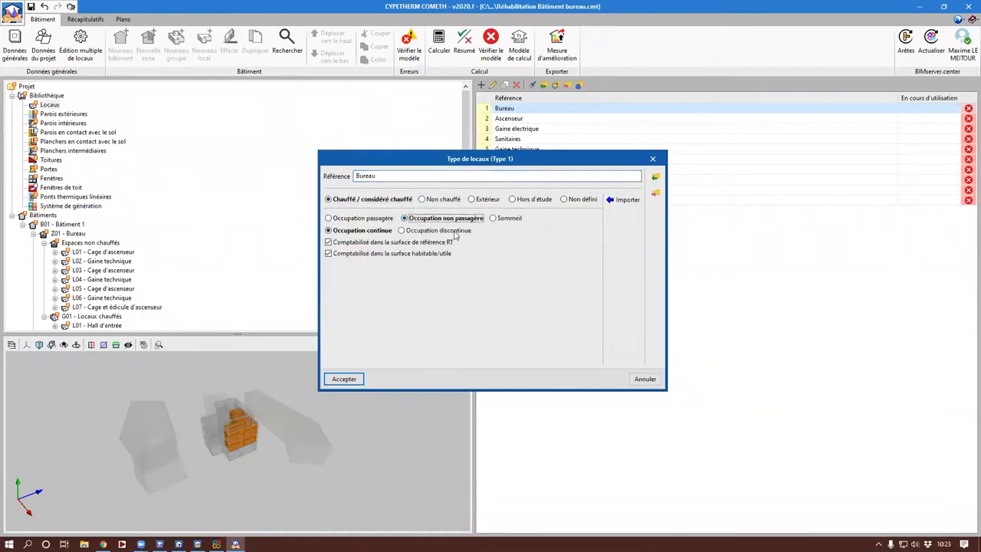
click(452, 230)
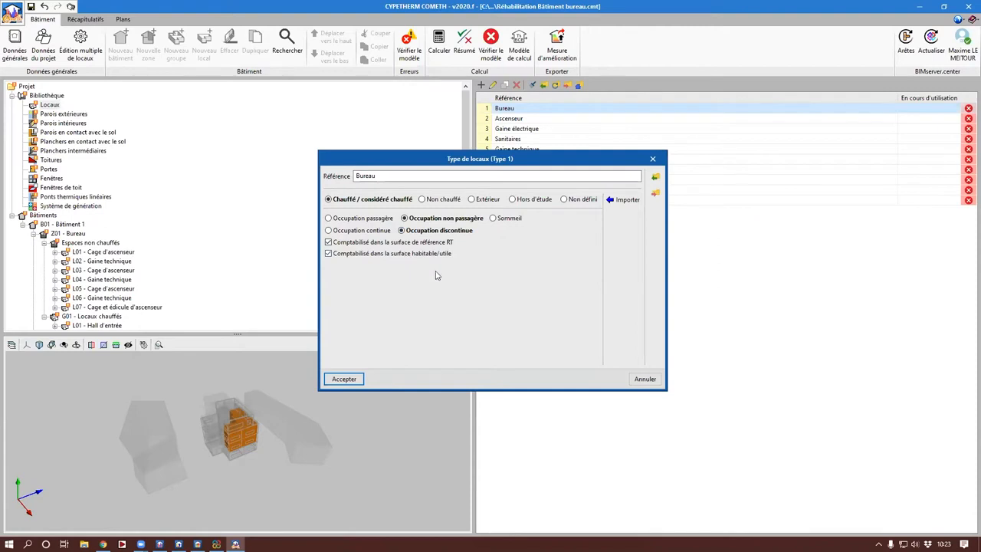
click(349, 379)
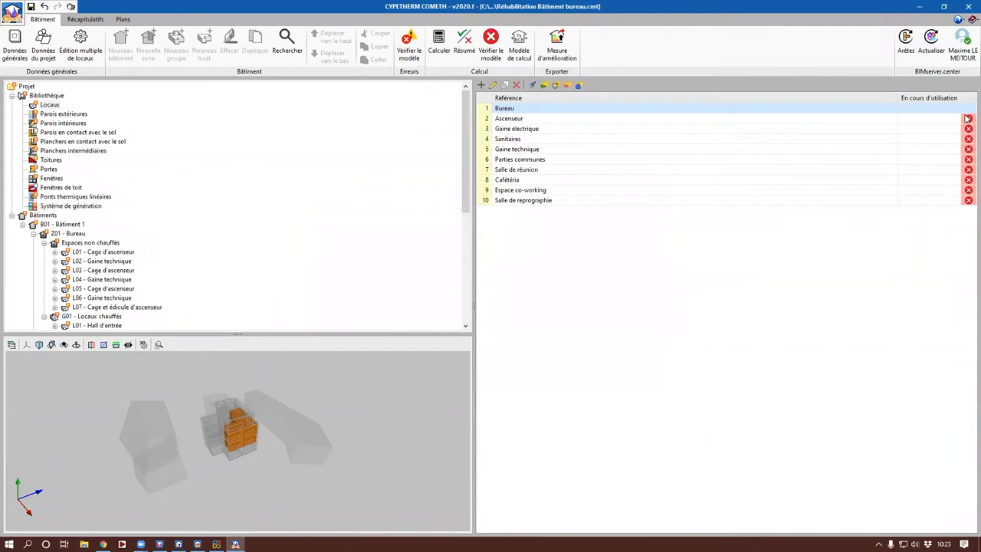
Step: Define the Ascenseur room type as Non chauffé with the airtightness level Ouvertures de ventilation permanentes, keeping it counted in the RT reference area
click(839, 118)
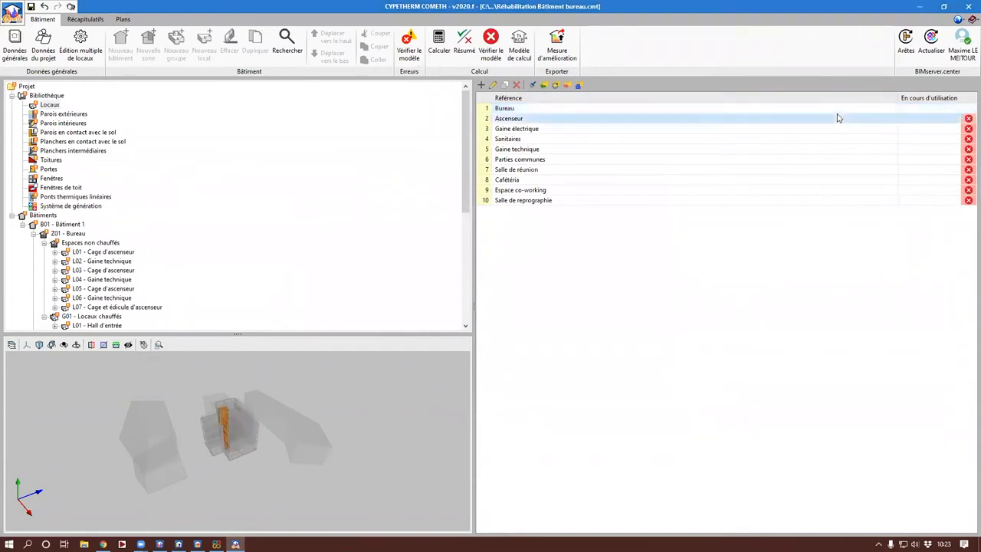
double_click(840, 118)
click(422, 200)
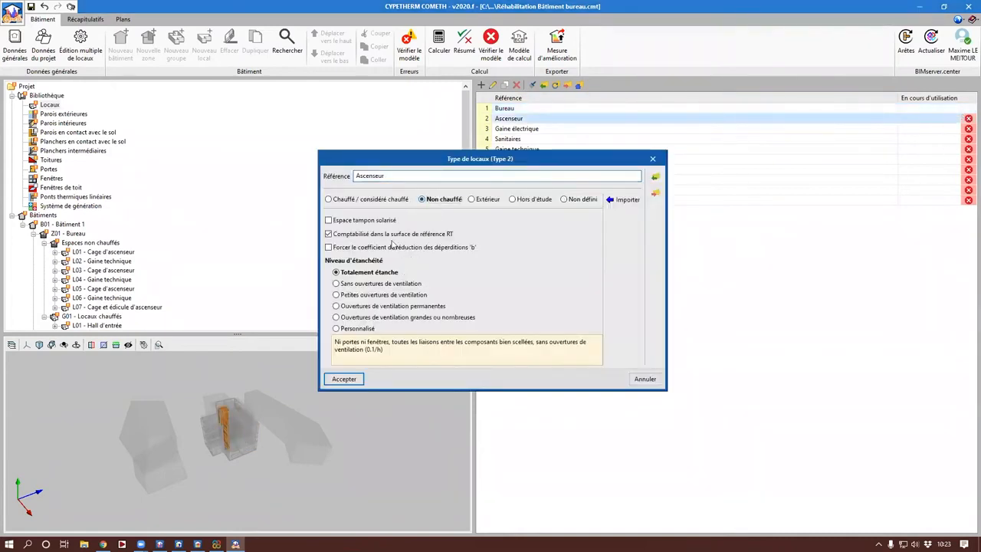
click(388, 236)
click(386, 234)
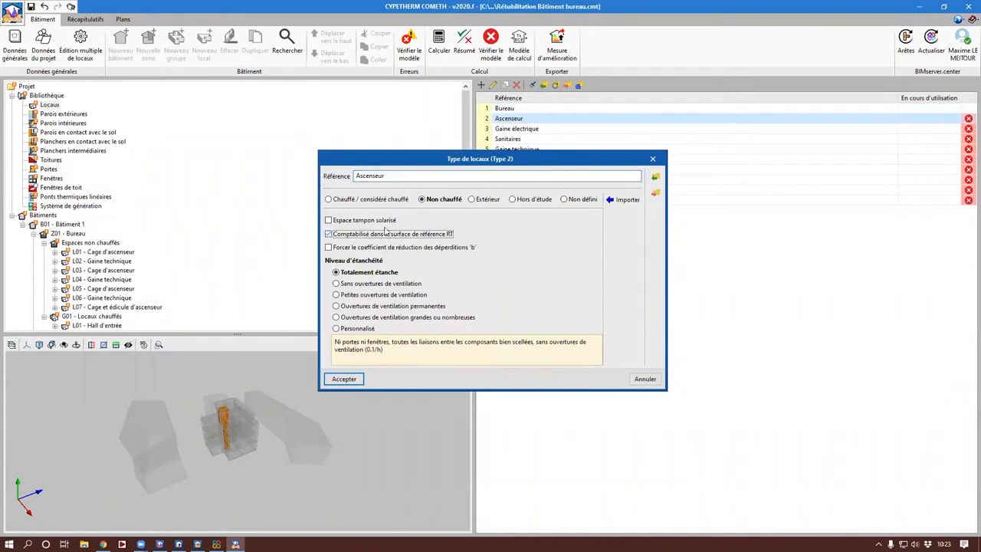
click(387, 306)
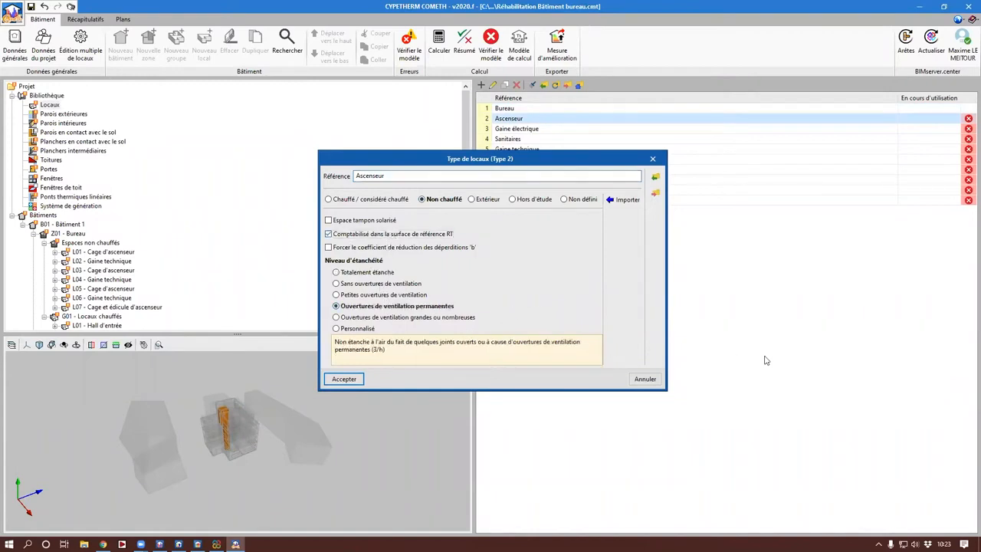
click(652, 158)
Step: Define the Gaine électrique room type as Non chauffé with the airtightness level Petites ouvertures de ventilation
double_click(552, 128)
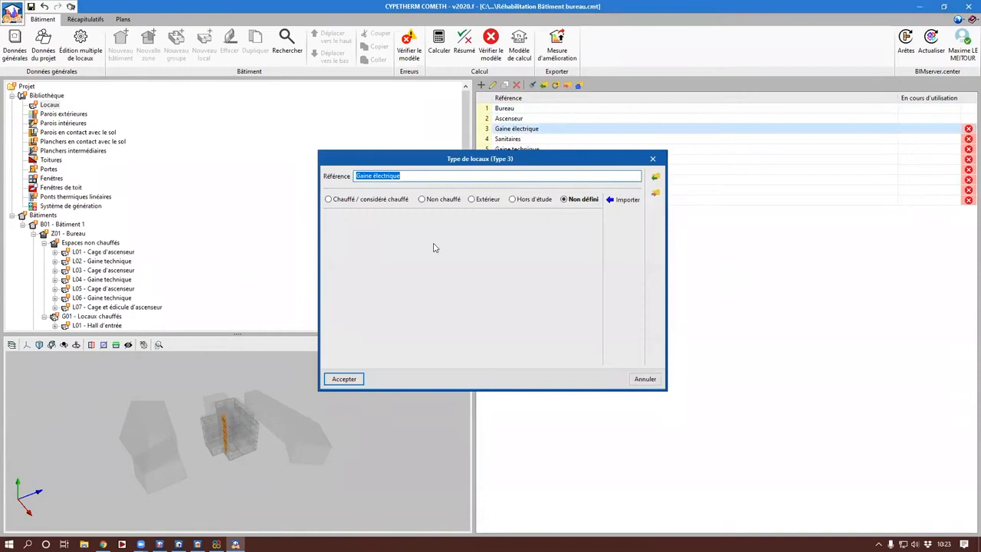
click(436, 200)
click(391, 296)
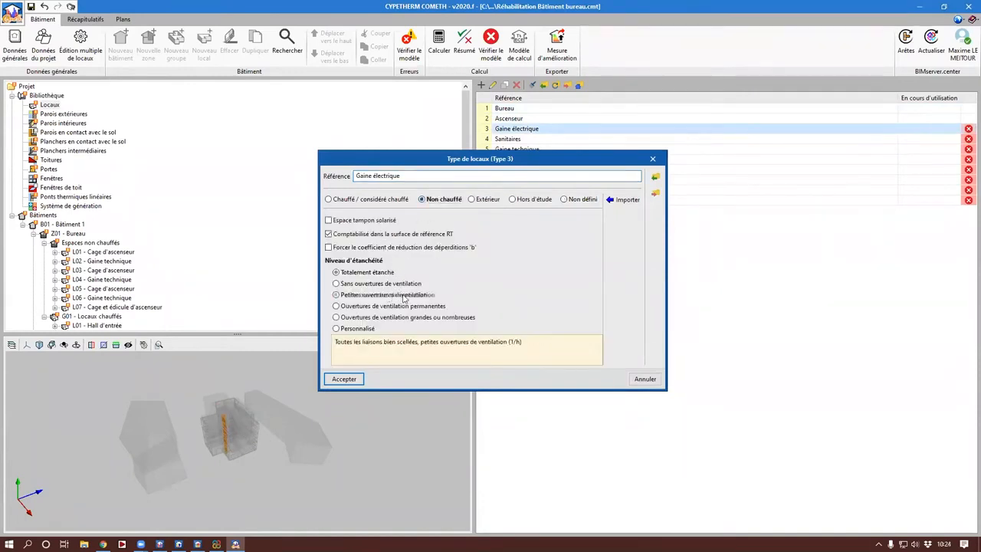
click(653, 159)
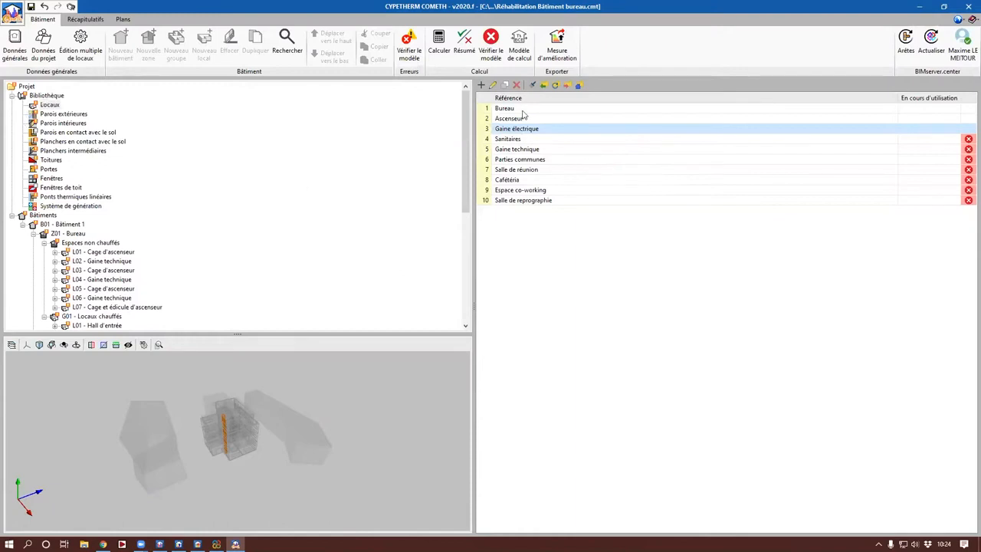
Step: Examine where the Salle de réunion rooms are located in the building, using an enlarged 3D view
click(512, 170)
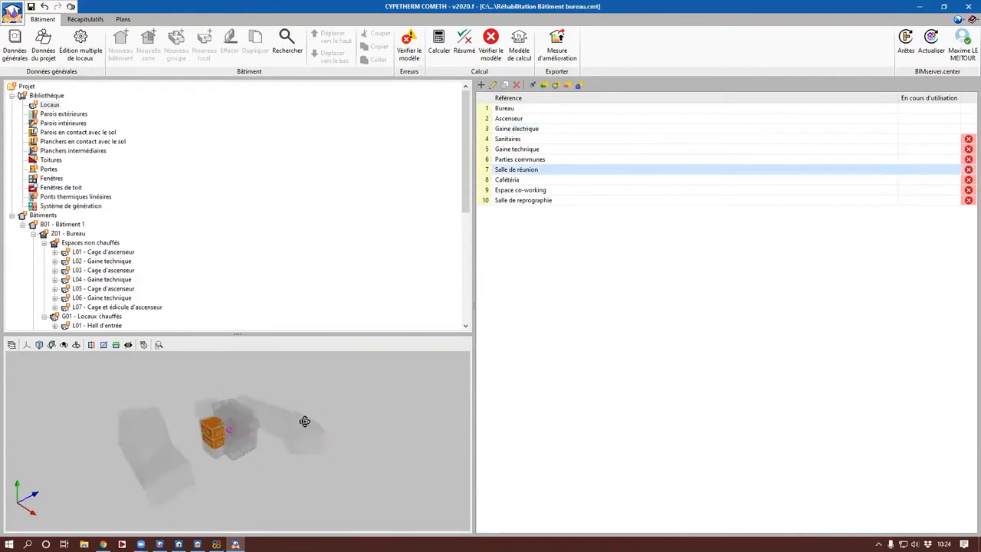
drag(232, 334, 233, 262)
drag(221, 408, 179, 395)
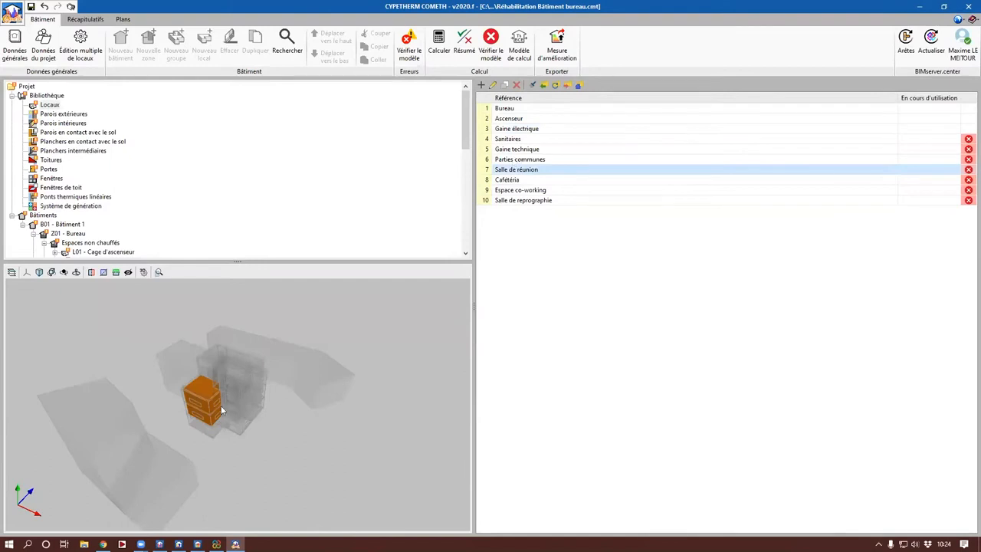
Step: In the exterior wall library, add a 10 cm Béton layer (Bétons caverneux, masse volumique nominale 1700) to Paroi à isolation répartie
click(69, 113)
drag(207, 406, 292, 398)
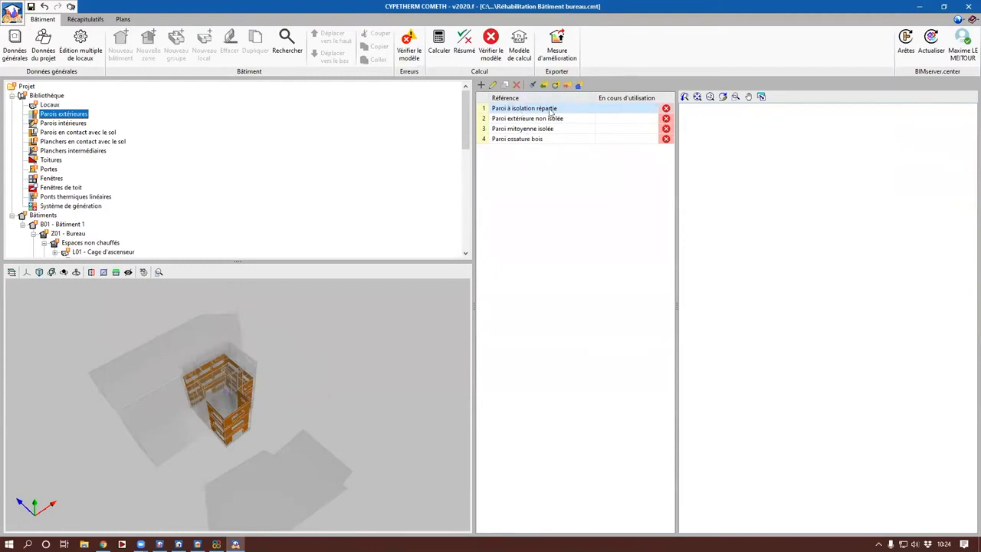
click(480, 86)
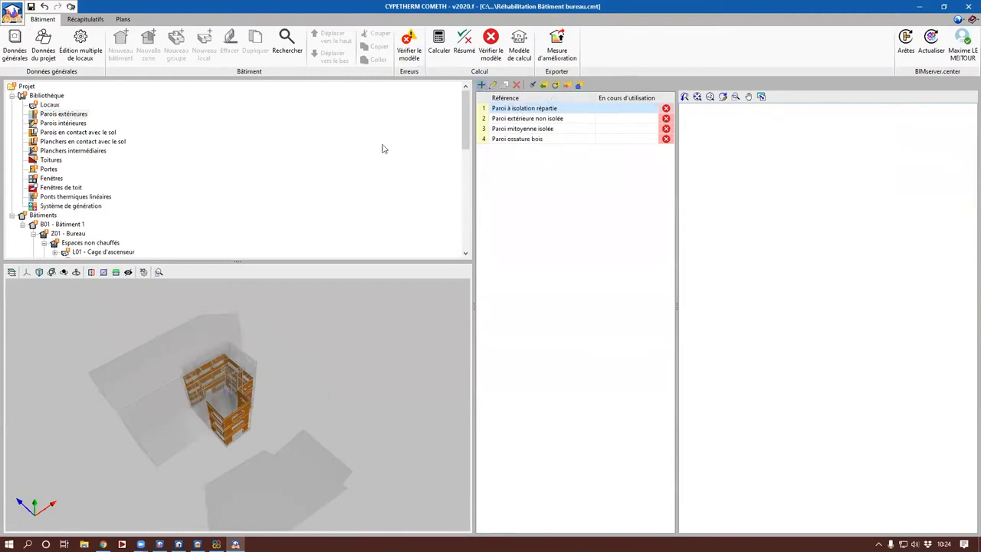
click(232, 194)
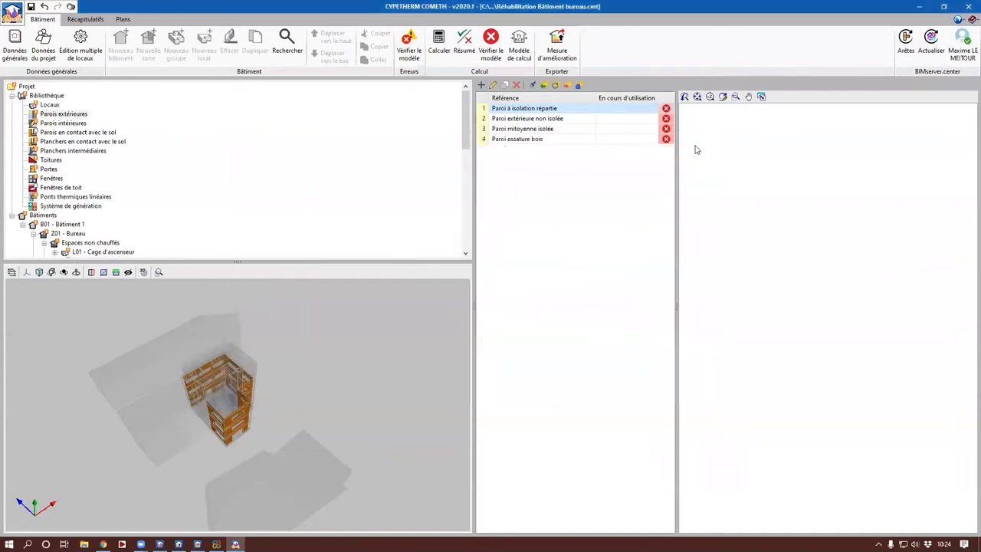
double_click(579, 108)
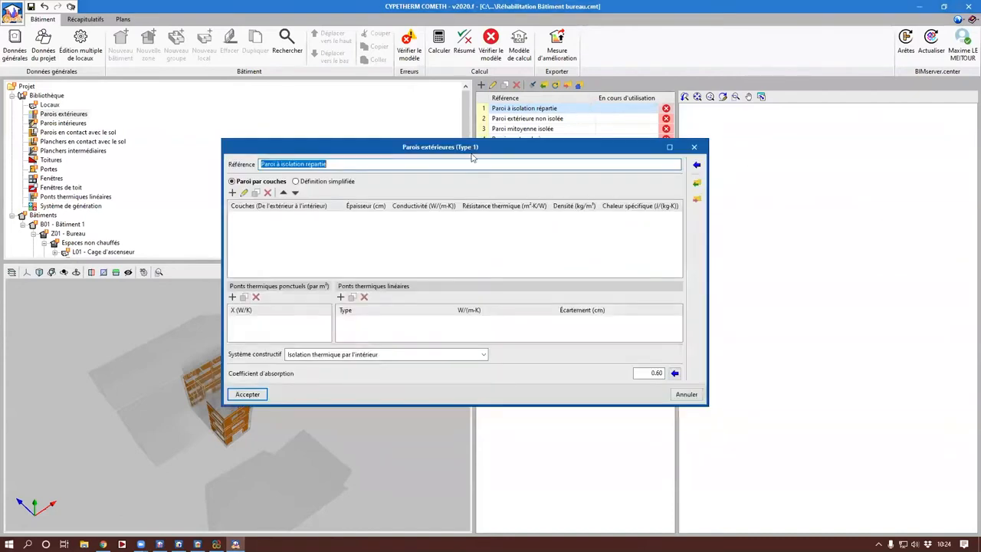
click(231, 193)
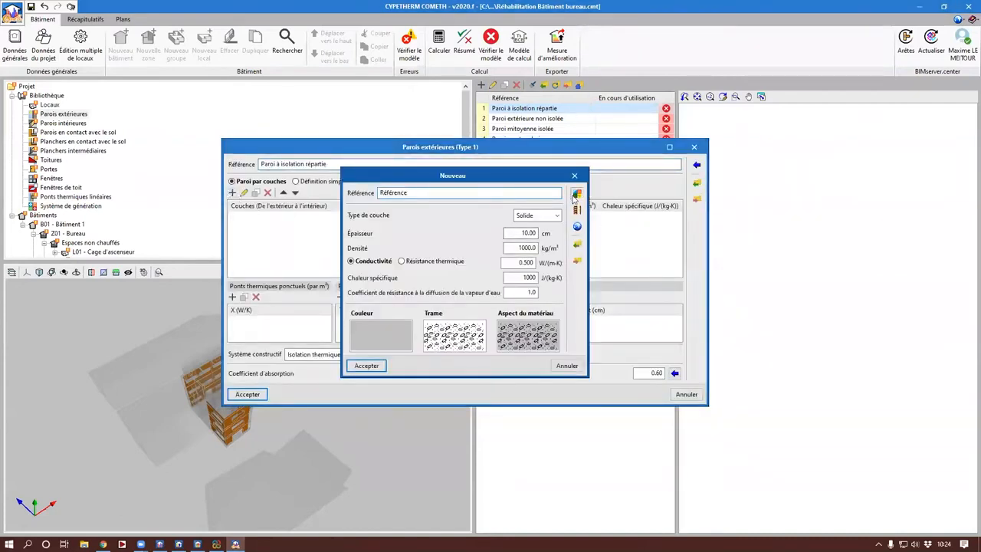
click(577, 194)
click(307, 113)
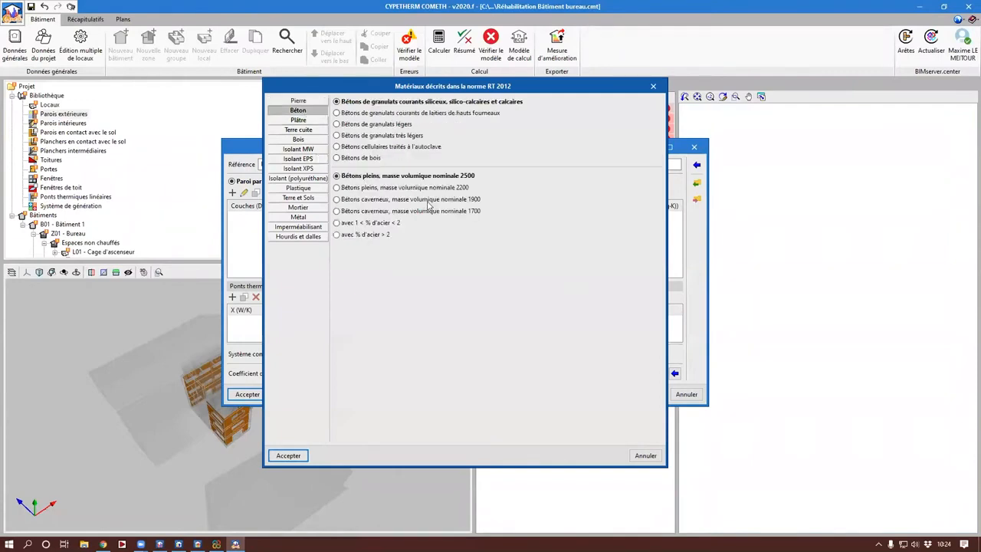
click(427, 213)
key(Return)
key(Return)
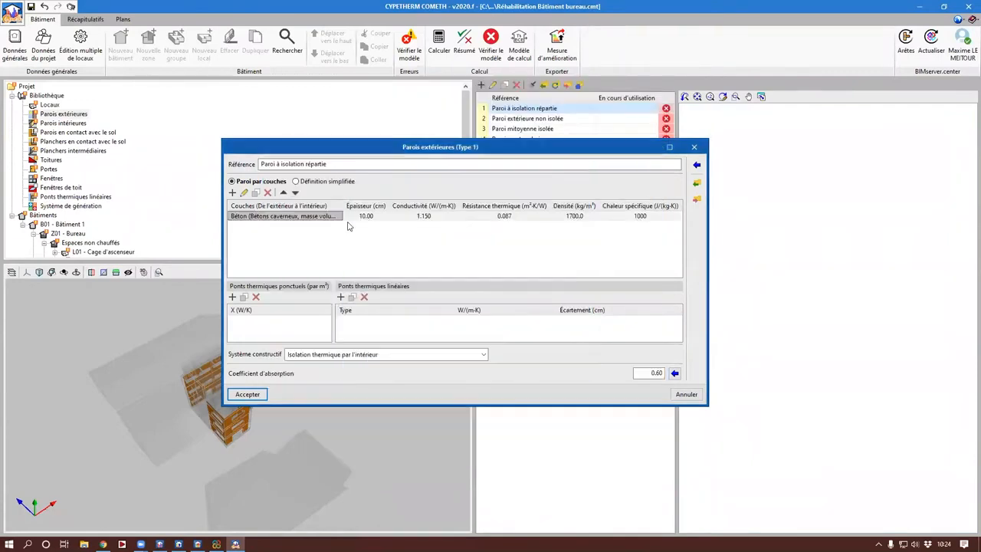
Step: Add a 5 cm Laines de verre layer (Masse volumique nominale 35) to the Paroi à isolation répartie composition
click(232, 193)
click(577, 194)
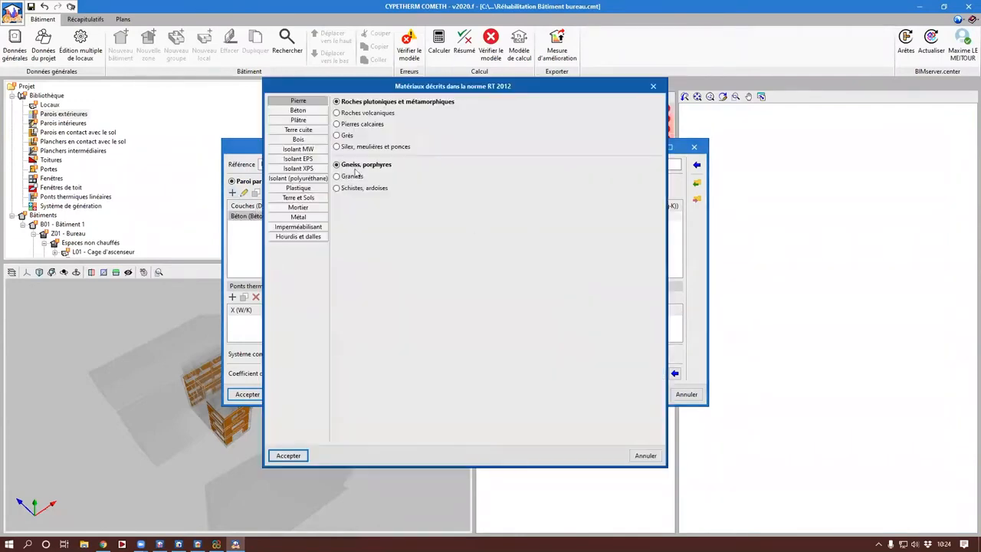
click(299, 148)
click(362, 112)
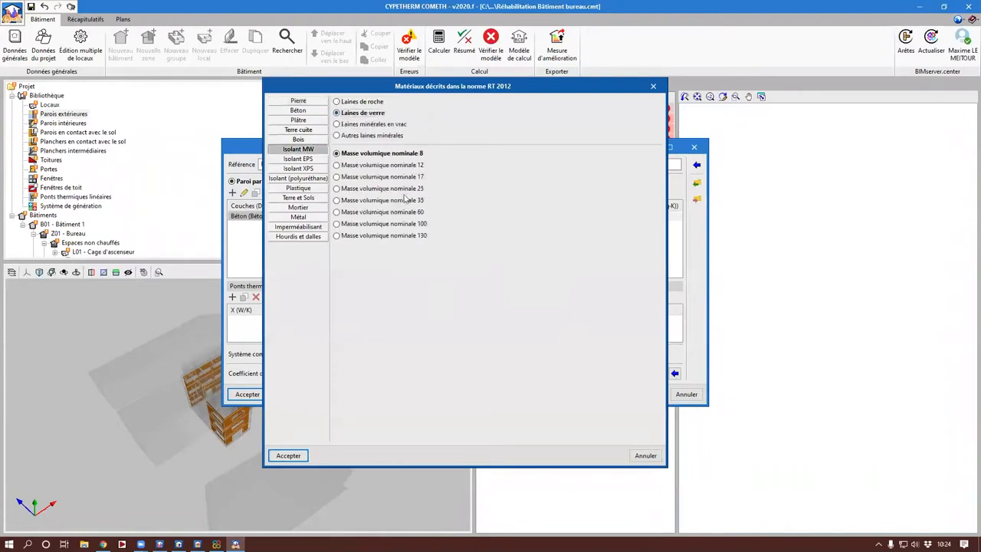
click(405, 200)
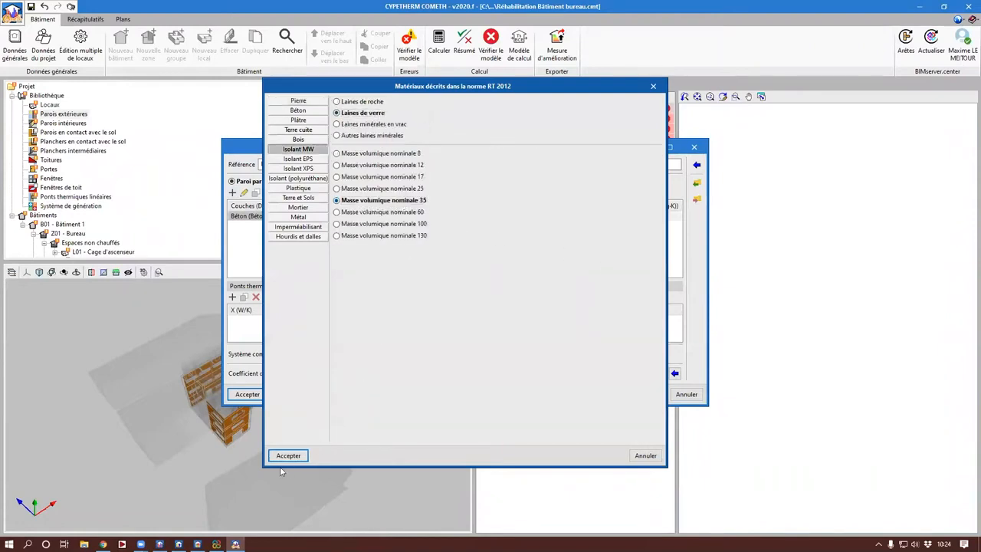
click(286, 455)
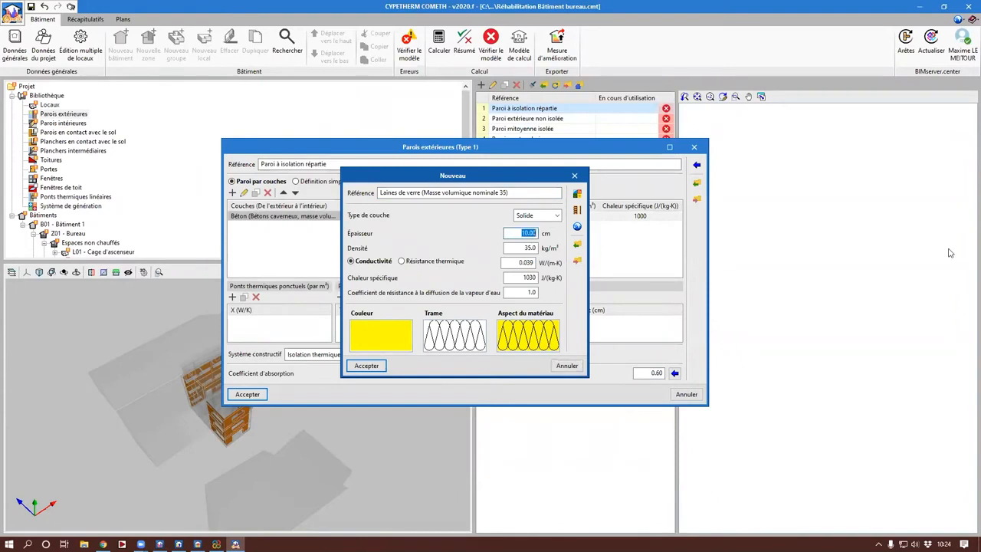
text(8)
text(5)
key(Return)
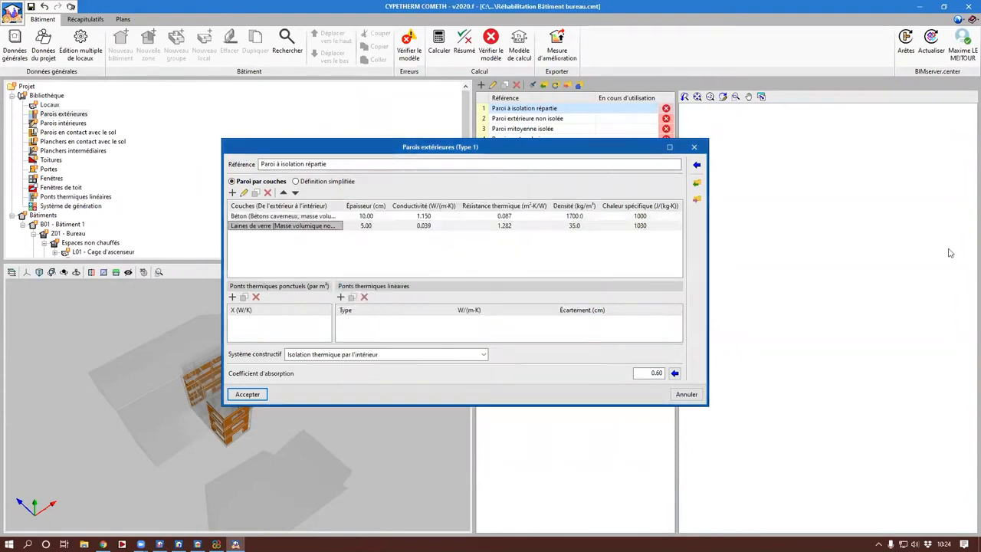
Step: Set the Béton layer's thickness to 20 cm and accept the Paroi à isolation répartie definition
double_click(299, 216)
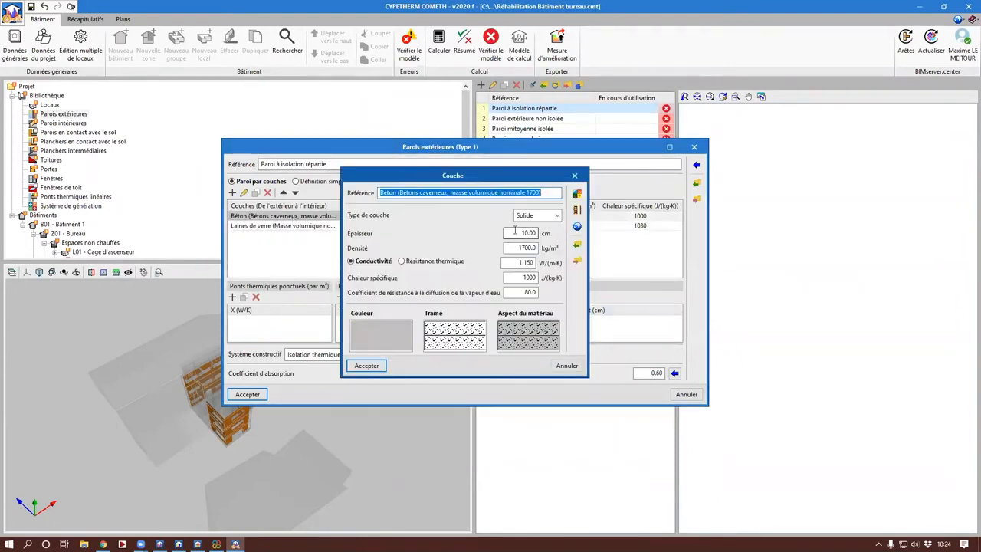
text(20)
key(Return)
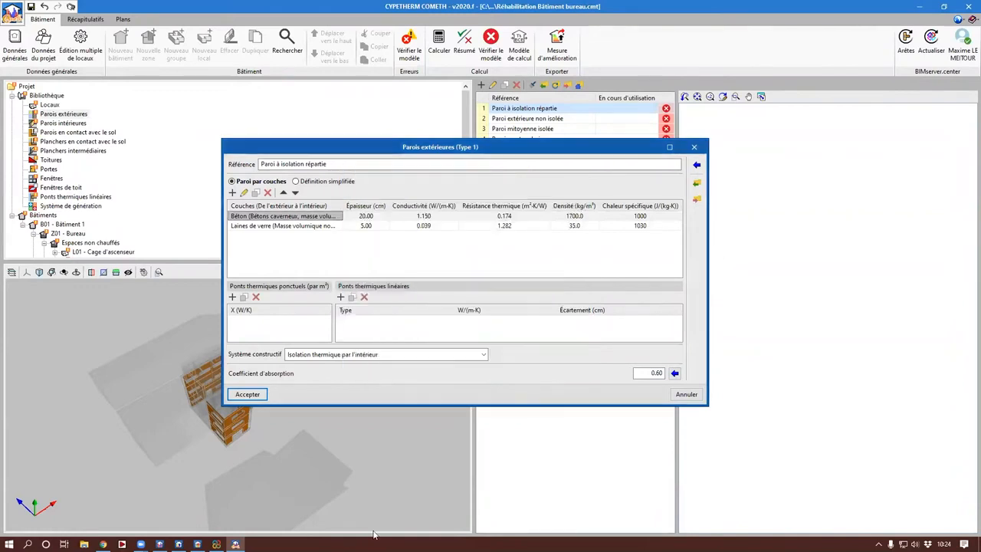
key(Return)
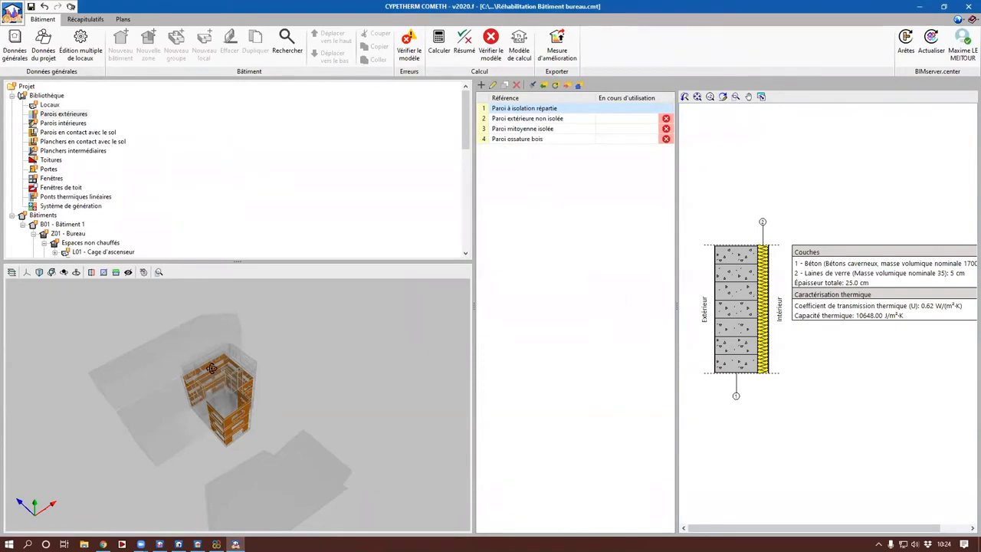
Step: Review the library categories for ground-contact elements, intermediate floors, roofs, doors and windows, with their locations in the 3D model
drag(140, 427, 143, 360)
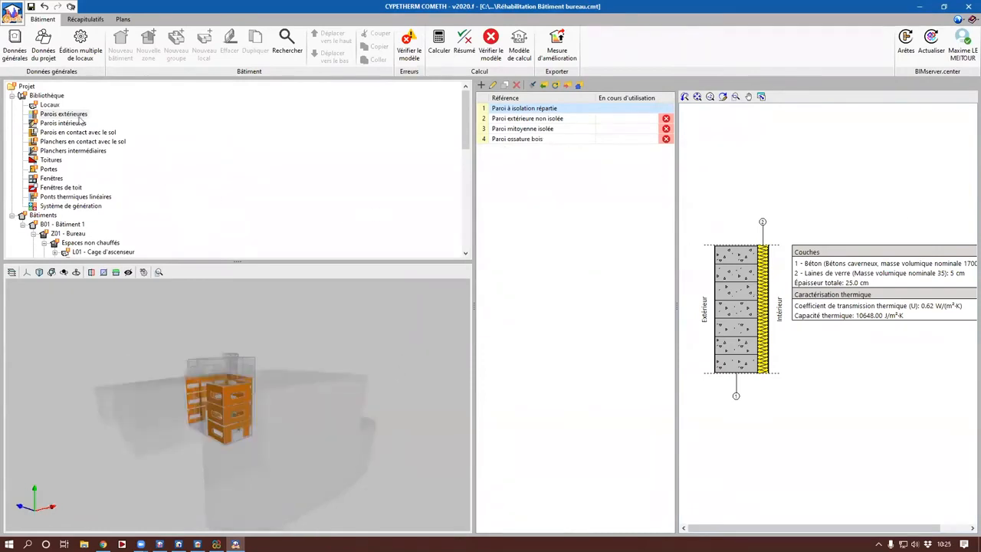
click(75, 132)
click(68, 142)
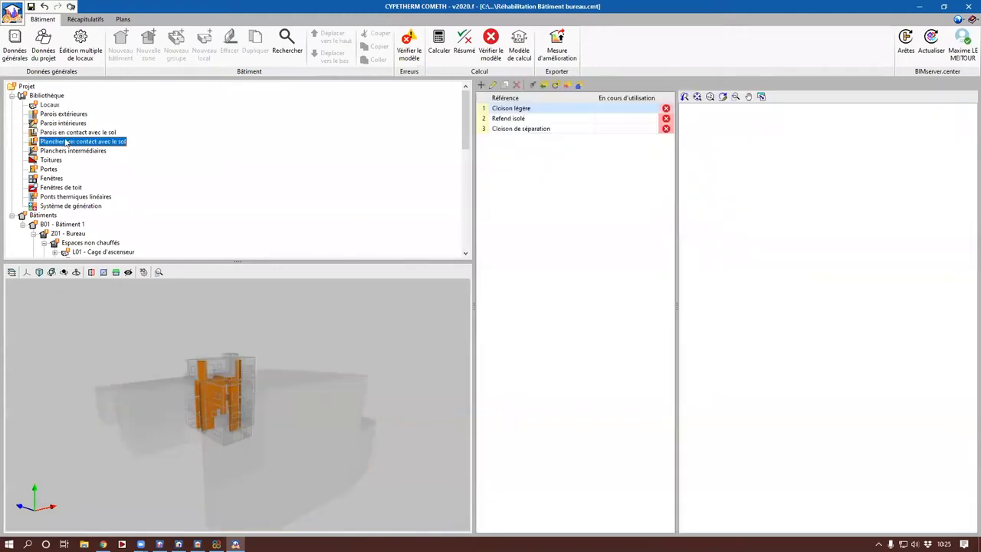
click(58, 152)
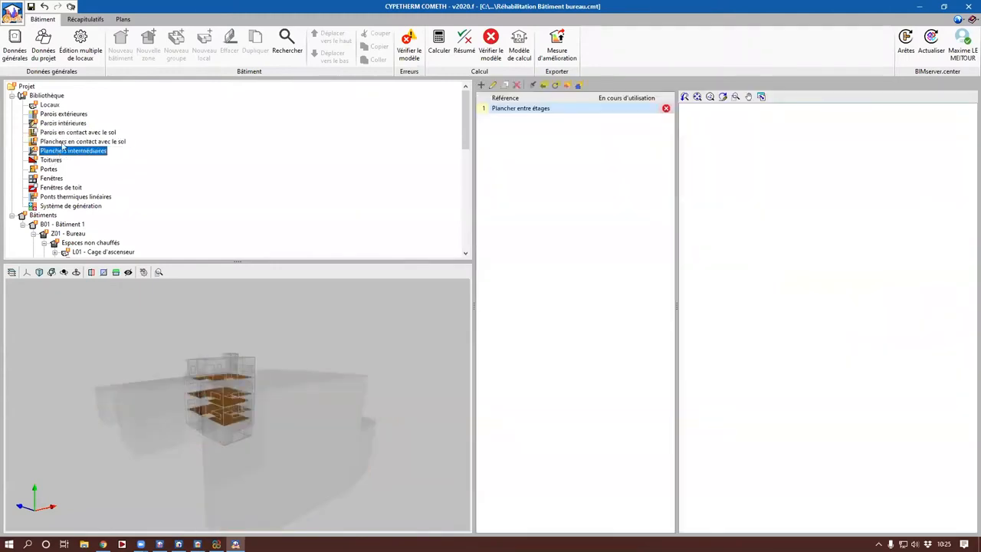
click(62, 141)
click(61, 151)
click(50, 161)
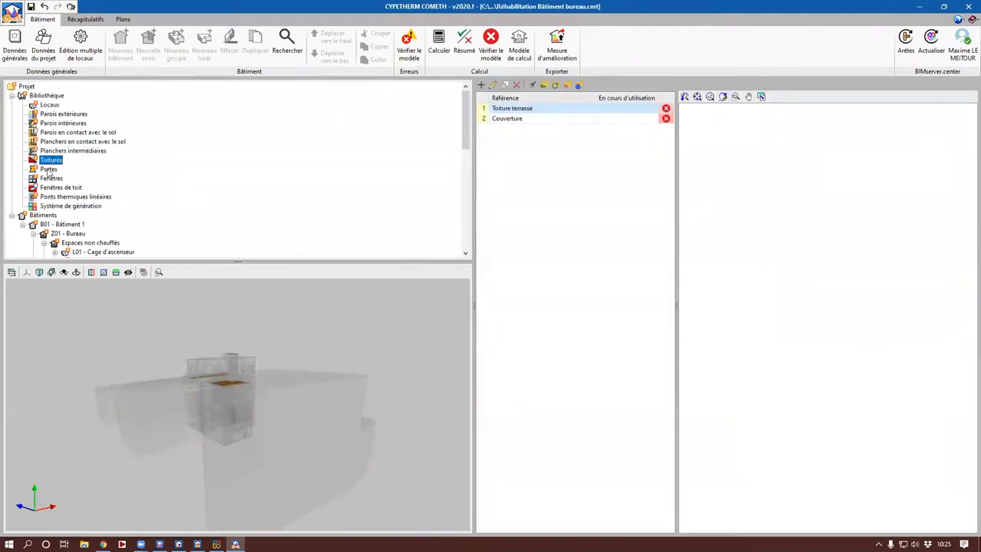
click(48, 169)
click(51, 179)
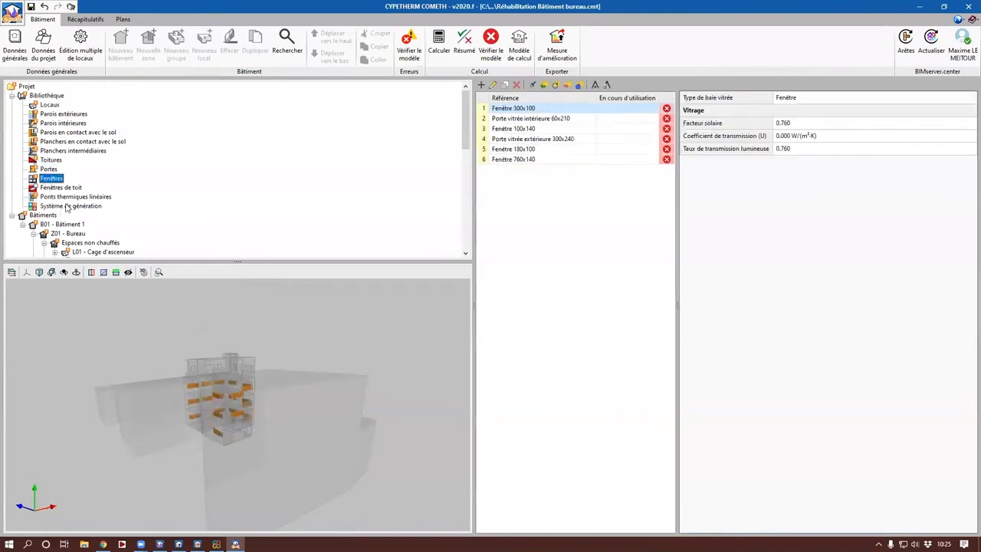
Step: Examine the linear thermal bridges list and locate a Plancher entre étages and Cloison légère junction in an enlarged 3D view
click(67, 197)
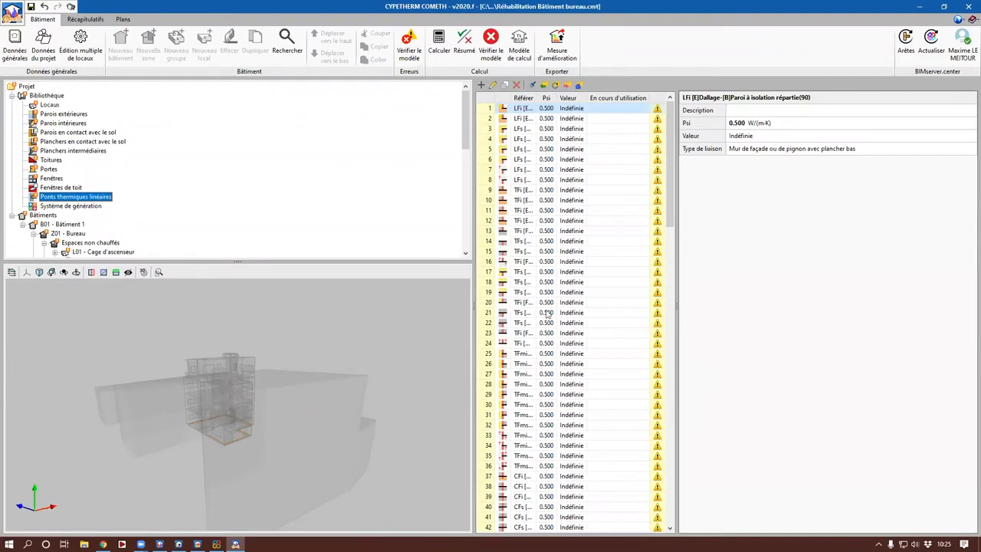
drag(474, 308, 375, 302)
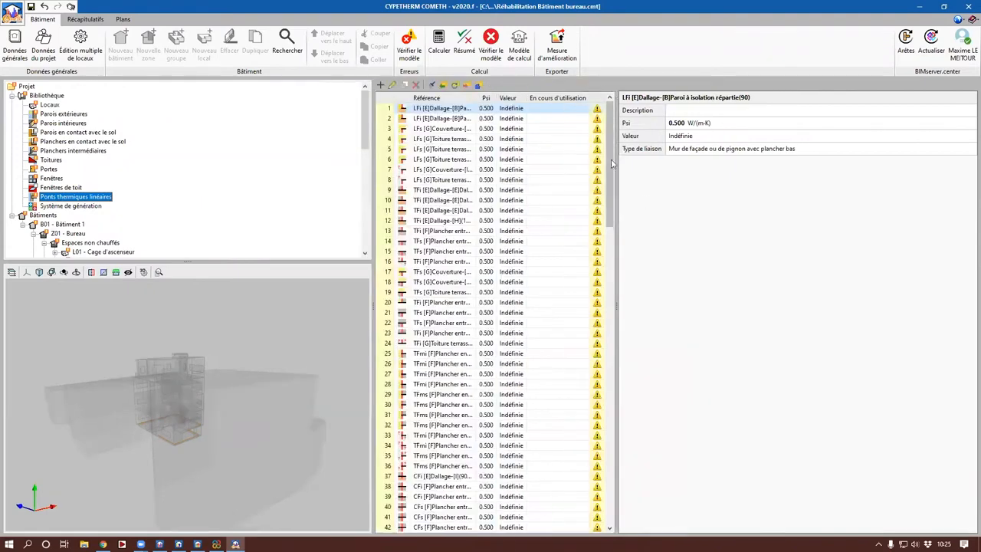
drag(611, 159, 511, 240)
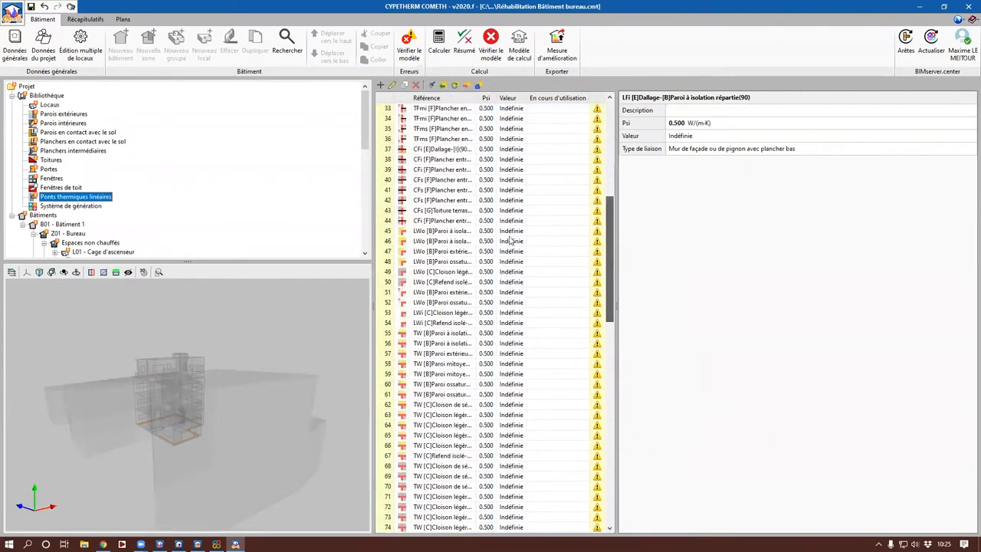
click(451, 188)
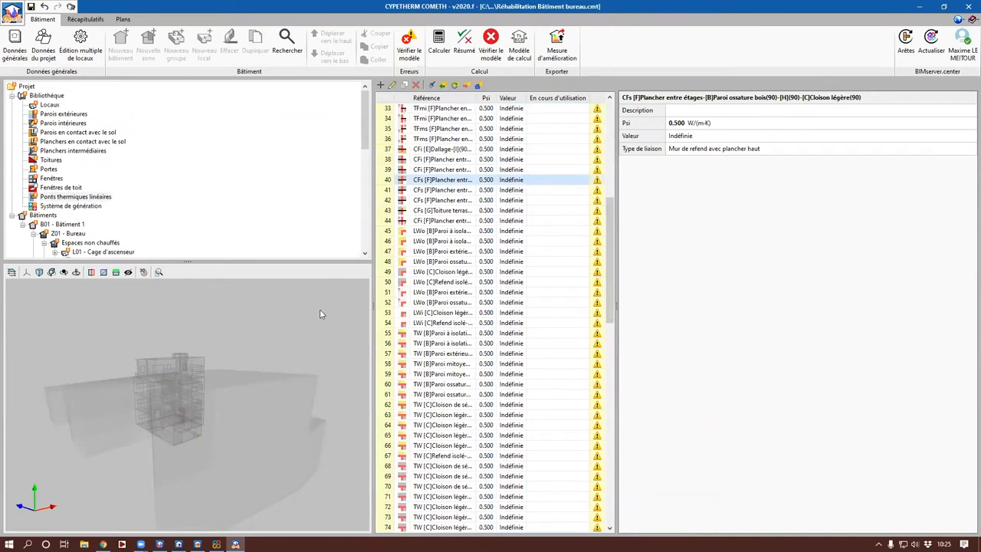
click(457, 200)
scroll(241, 406, up, 5)
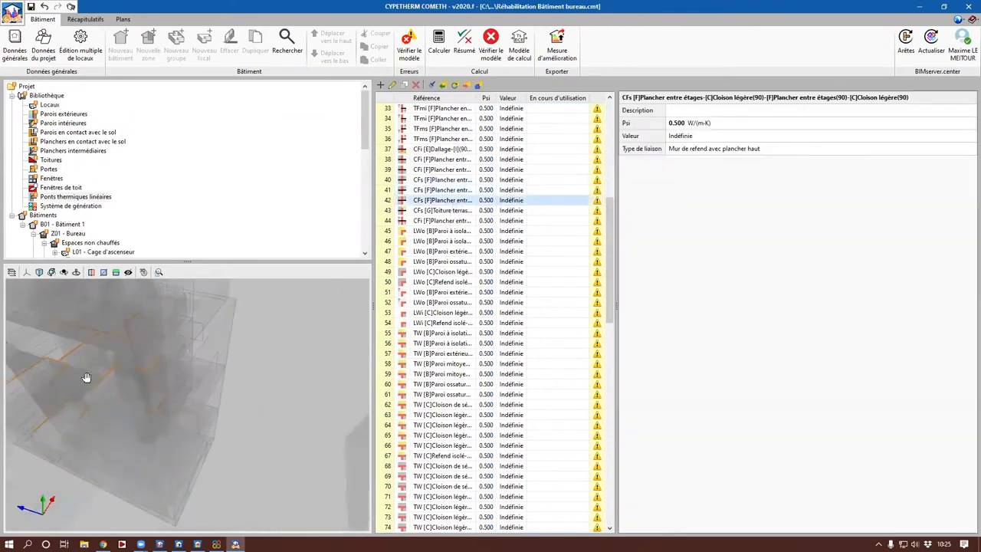
drag(86, 377, 160, 400)
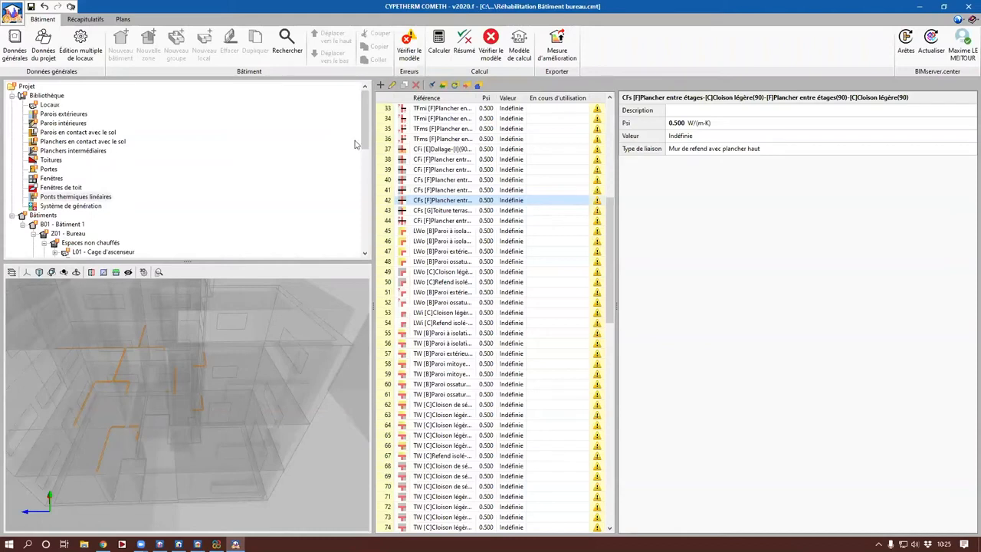
Step: View the library's Système de génération section with its generators, storage units and generation systems
scroll(355, 145, down, 3)
click(90, 133)
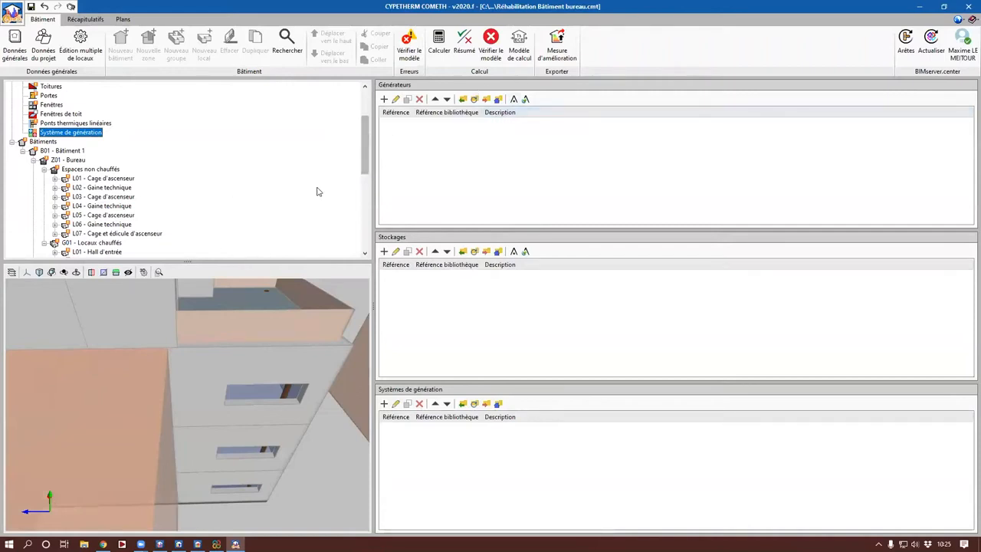
scroll(321, 190, up, 3)
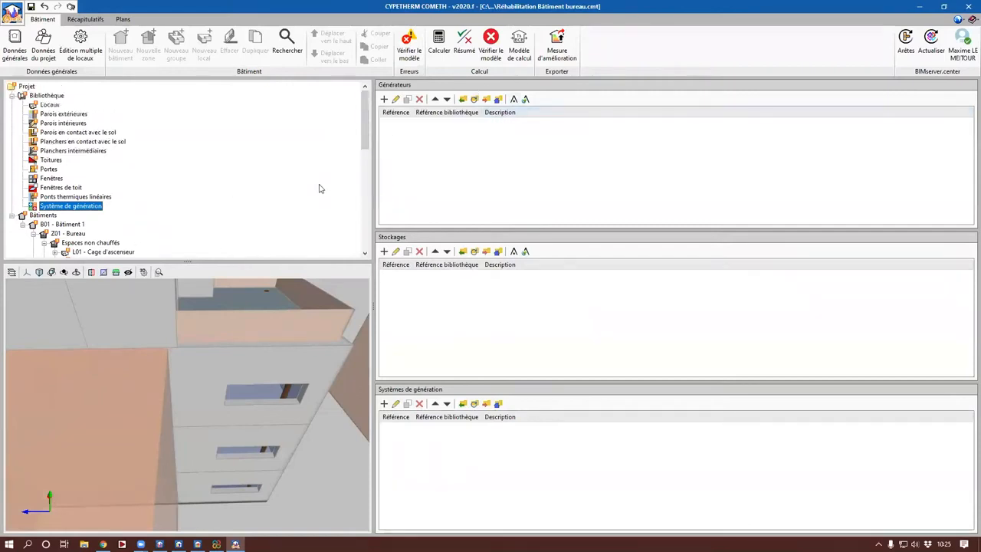
Step: Open the recent project file Webinaire 8 - Bâtiment de bureaux.cmt
click(13, 17)
mouse_move(92, 179)
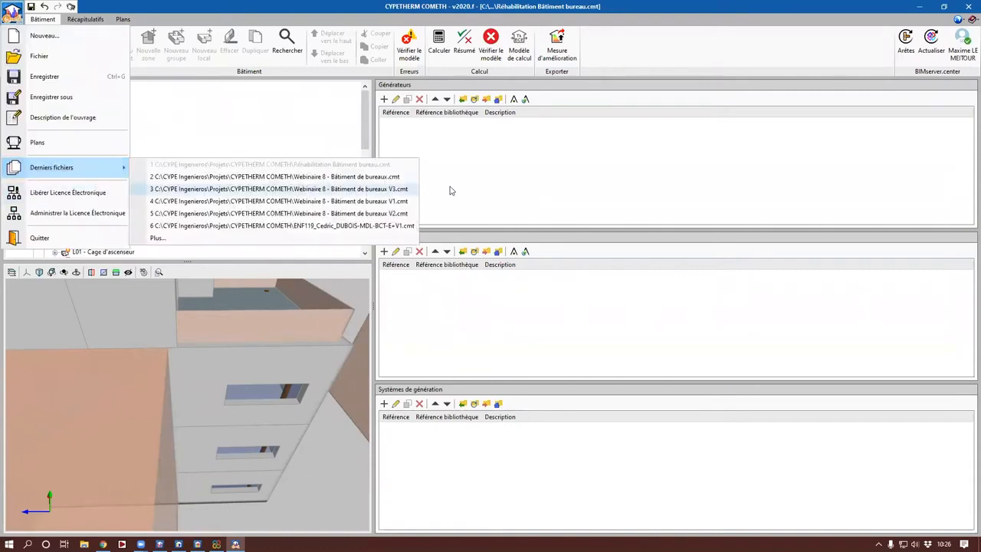
click(406, 175)
click(421, 299)
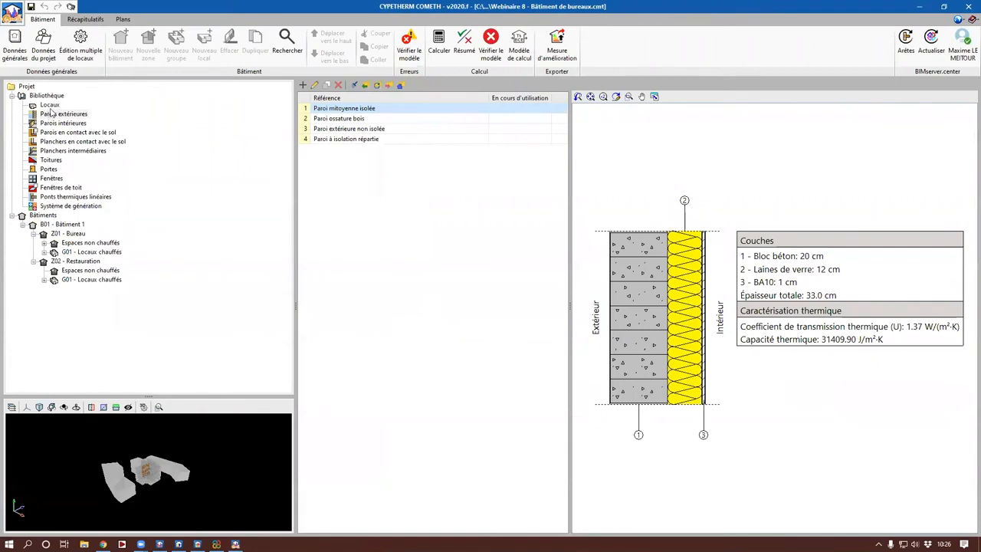
Step: Display the Locaux library, enable Illumination ambiante améliorée (SSAO) for the 3D view and enlarge the view area
click(49, 104)
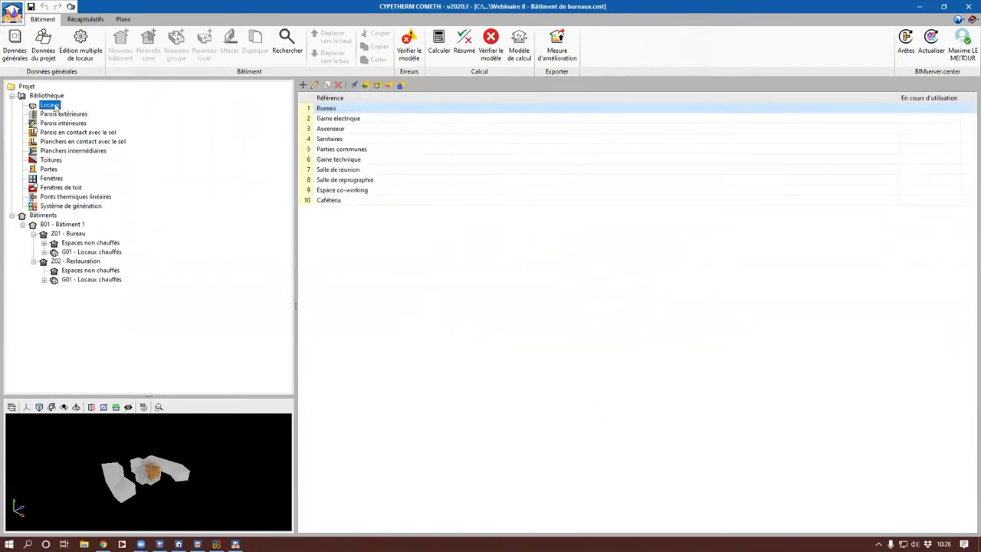
click(142, 407)
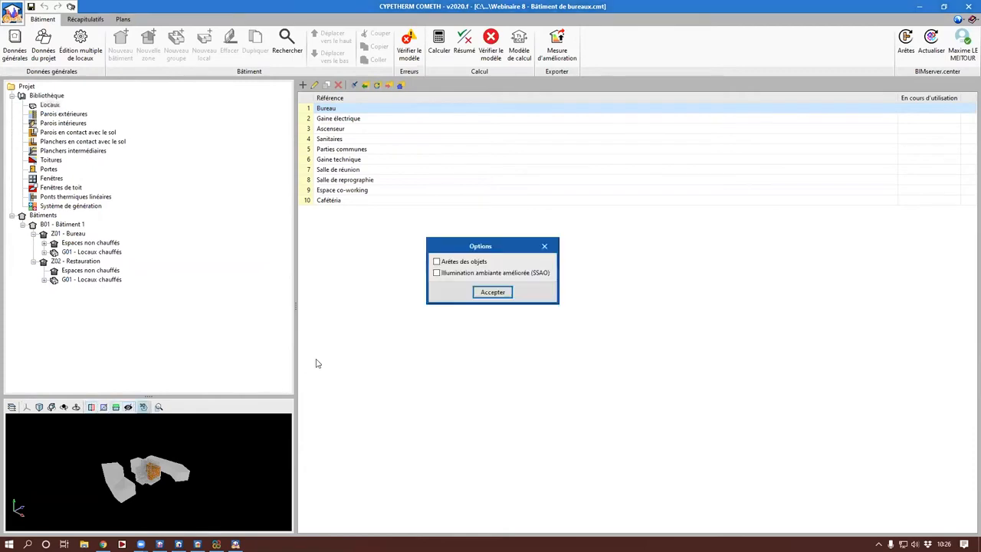
click(448, 276)
key(Return)
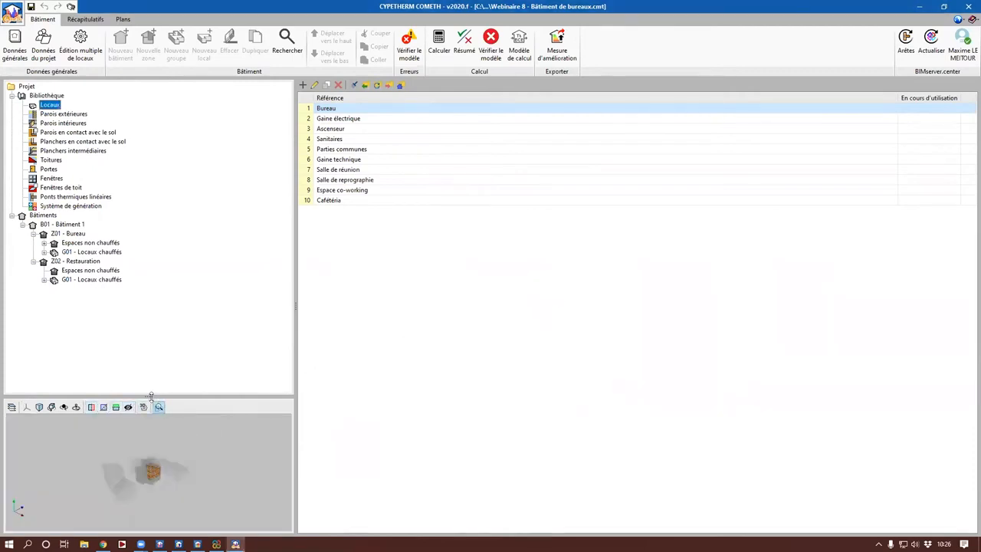
drag(151, 395, 168, 244)
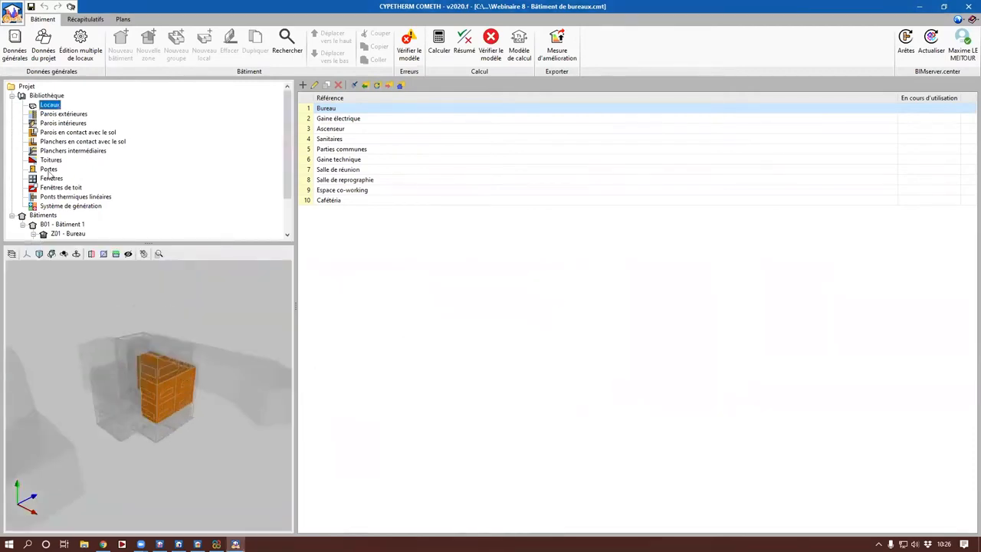
Step: Review the layer compositions of the exterior walls Paroi mitoyenne isolée, Paroi ossature bois, Paroi extérieure non isolée and Paroi à isolation répartie
click(58, 115)
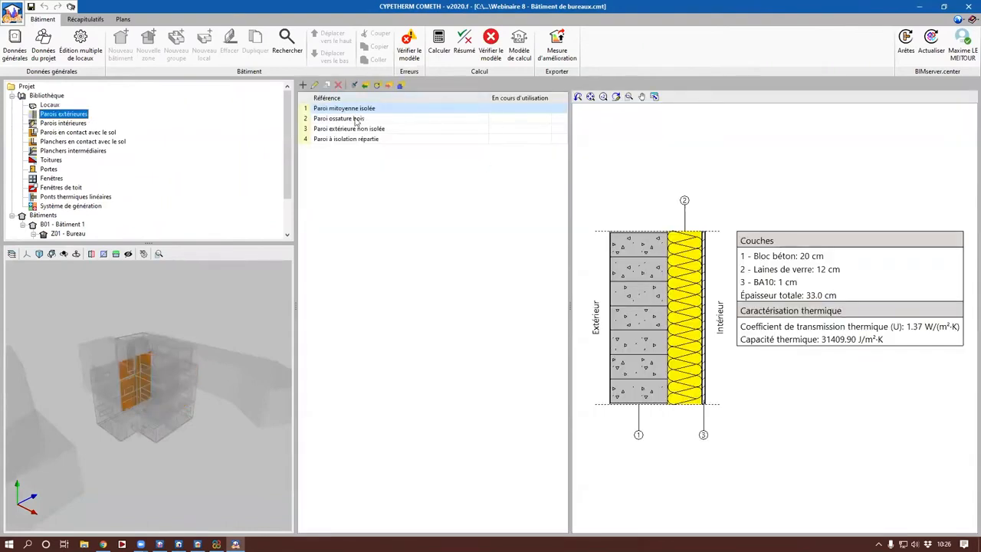
click(344, 121)
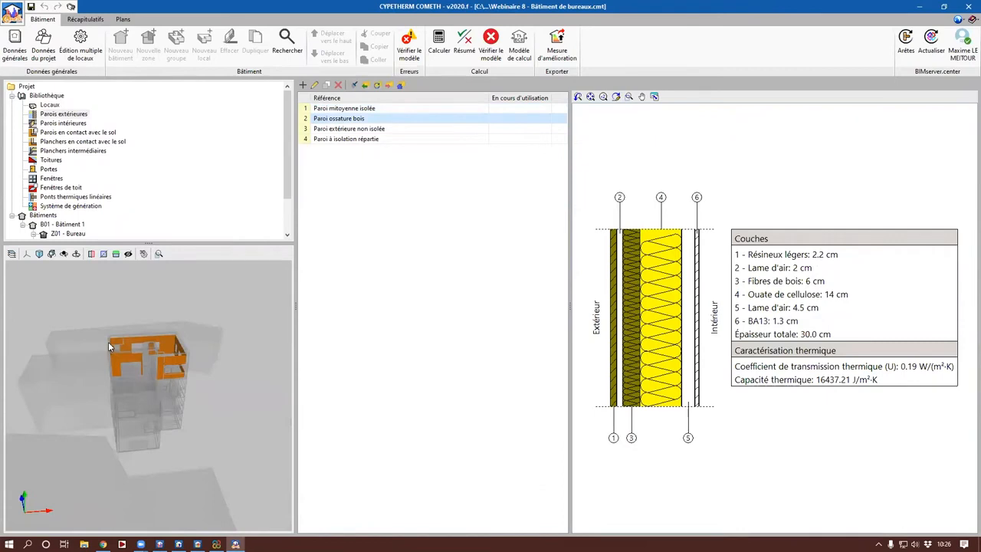
click(348, 130)
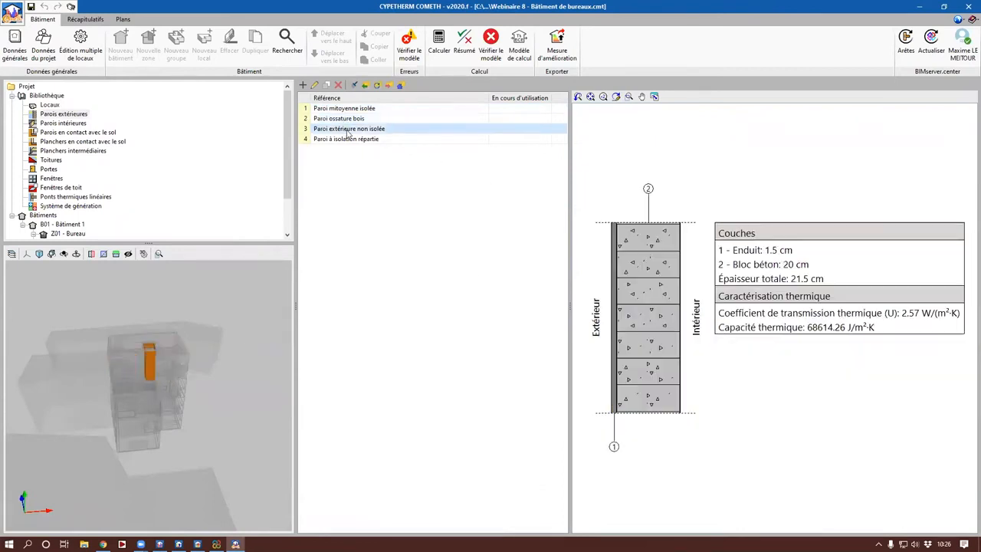
click(347, 141)
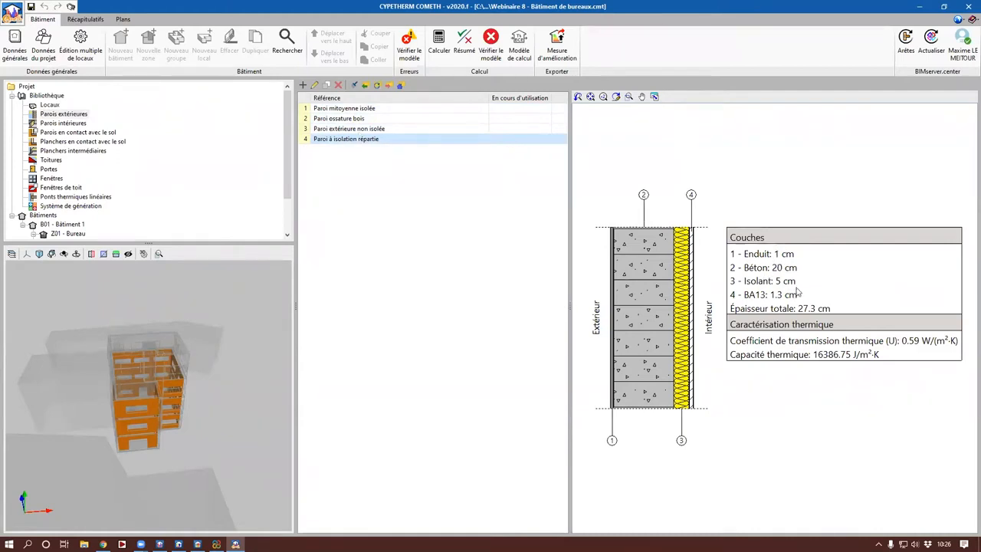
Step: Examine the Bâtiment 1 data and the zone settings of Restauration and Bureau
drag(284, 122, 284, 154)
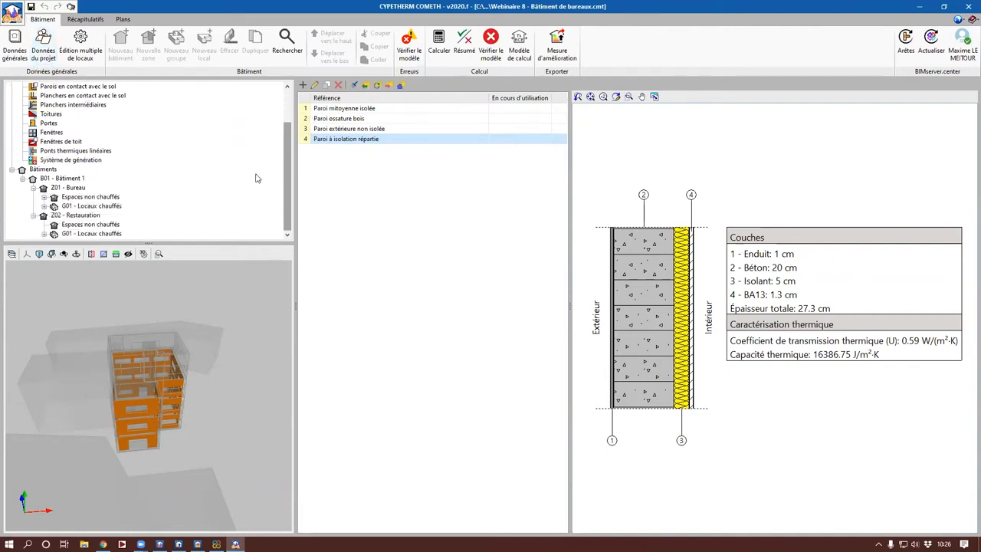
click(63, 178)
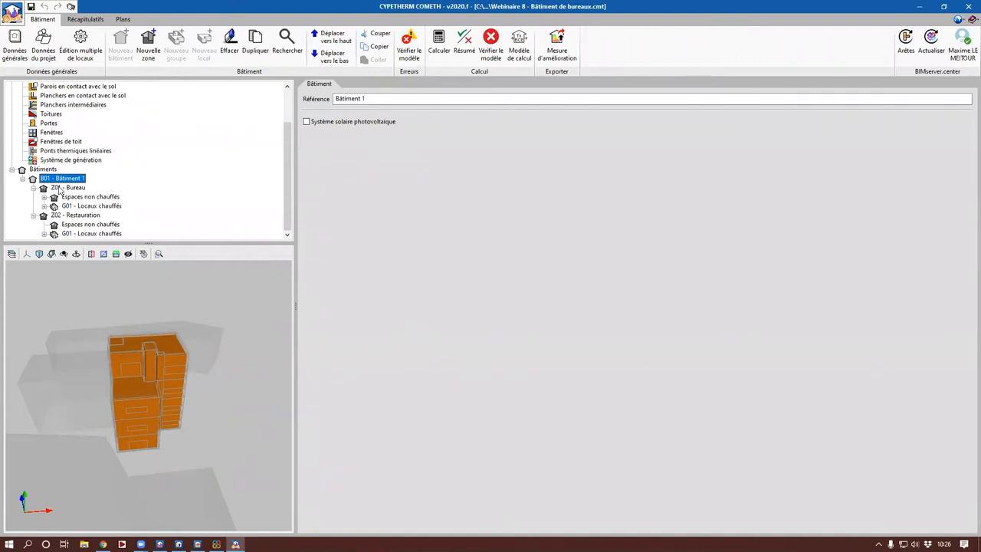
click(60, 188)
click(63, 215)
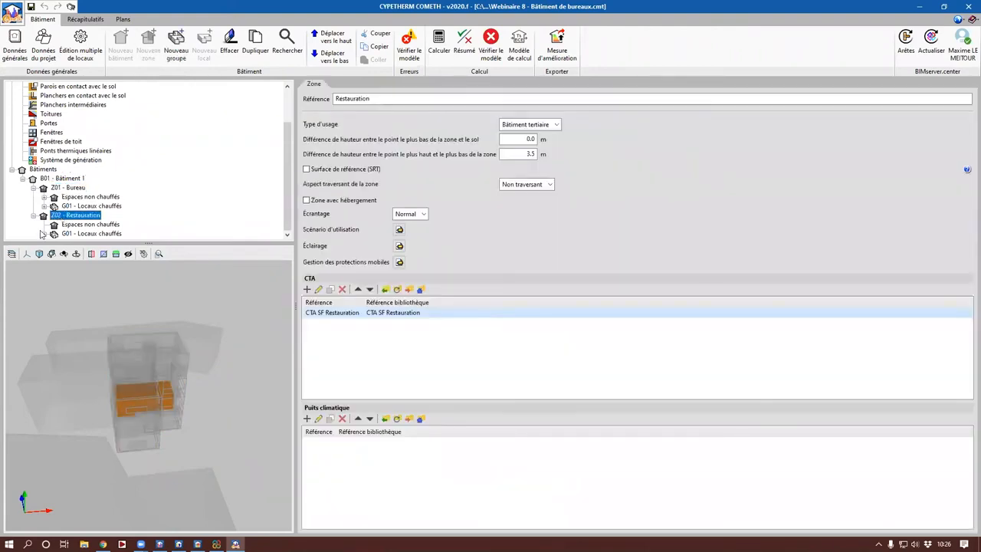
click(67, 189)
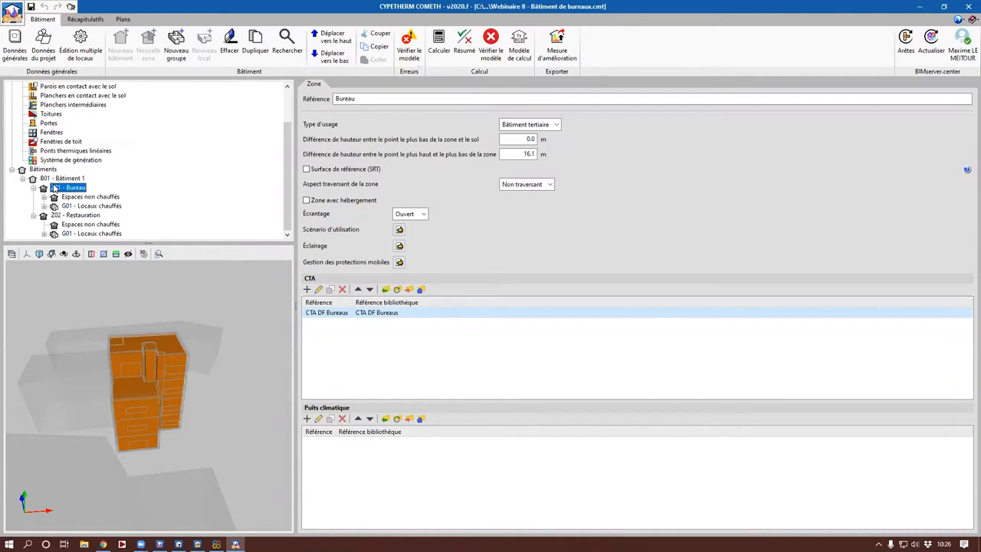
Step: Review the Bureau zone's usage scenario, covering total occupancy and the heating and cooling setpoint temperatures
click(399, 230)
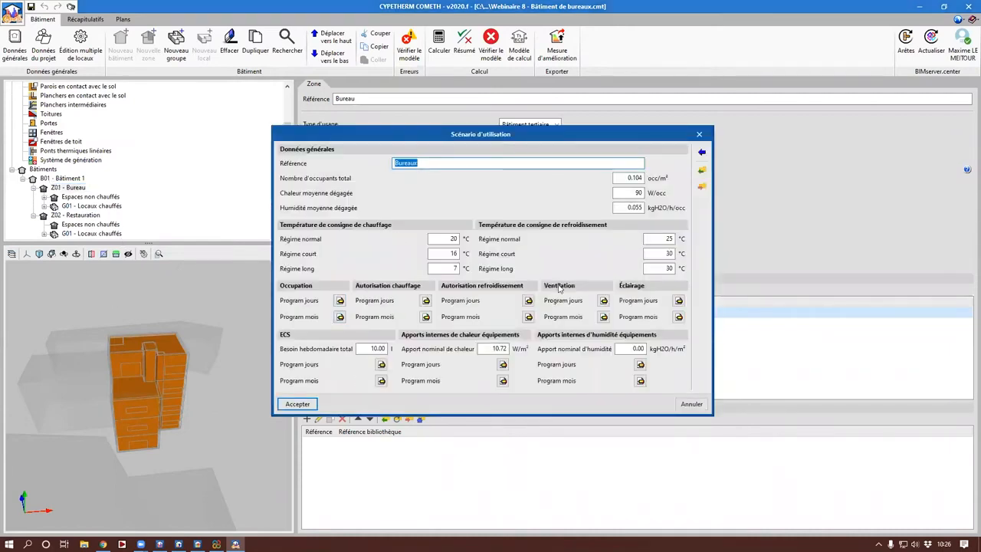
click(629, 178)
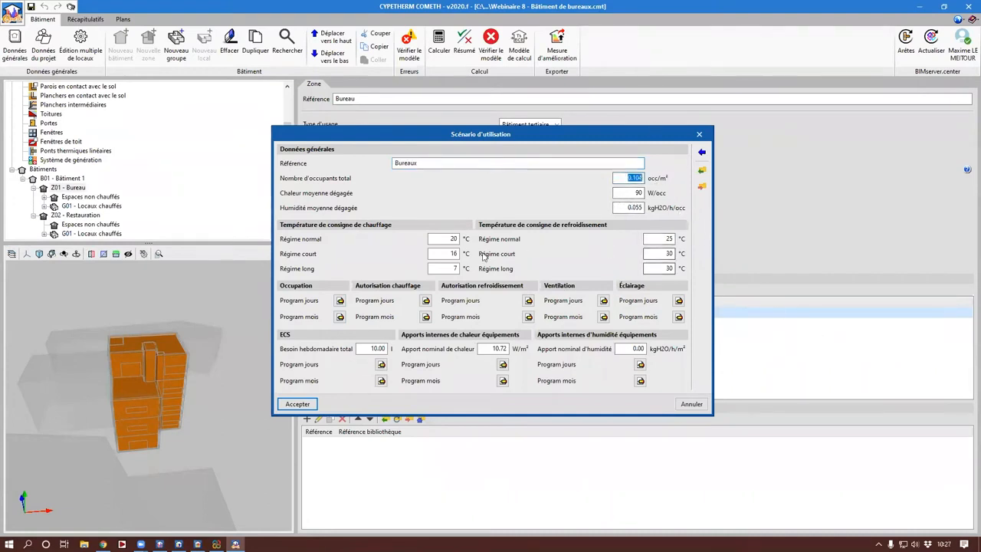
click(450, 239)
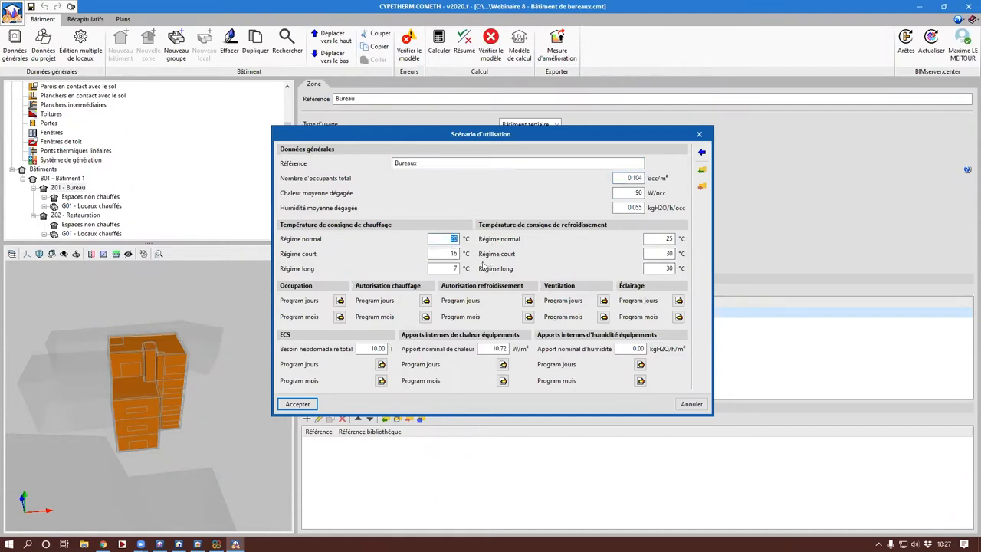
click(444, 254)
click(665, 240)
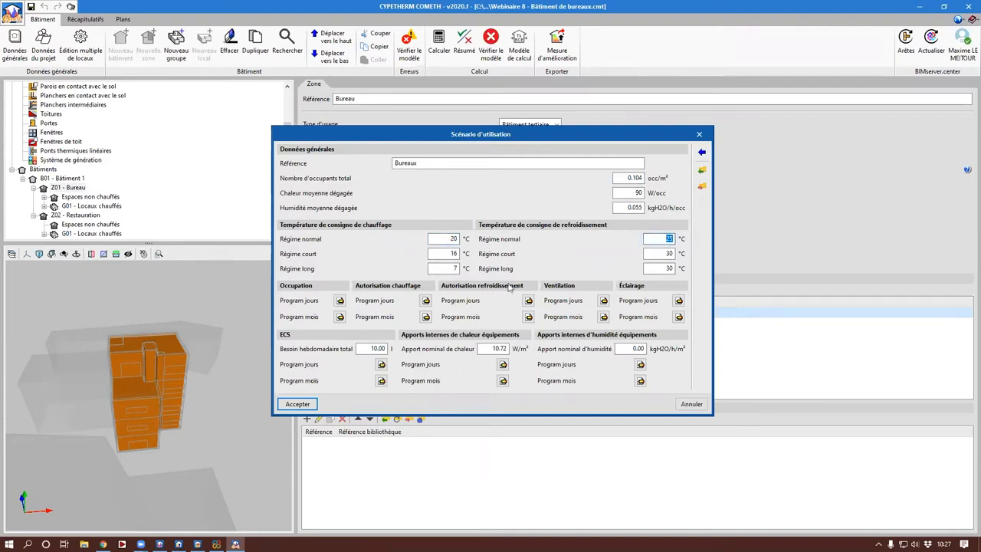
click(453, 253)
Step: Inspect the hourly regimes of the Chauffage - Semaine profile in the heating authorization's daily program
click(426, 301)
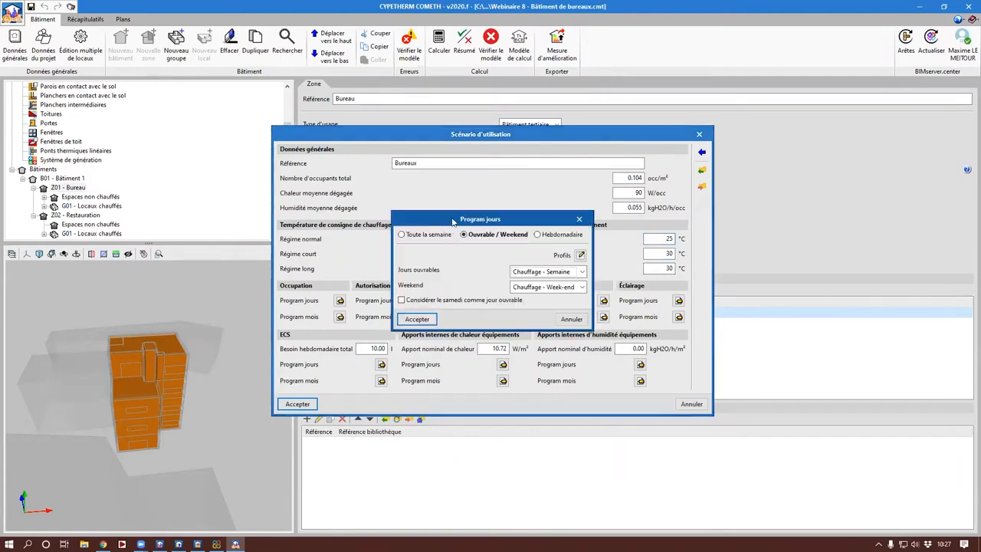
drag(453, 221, 580, 164)
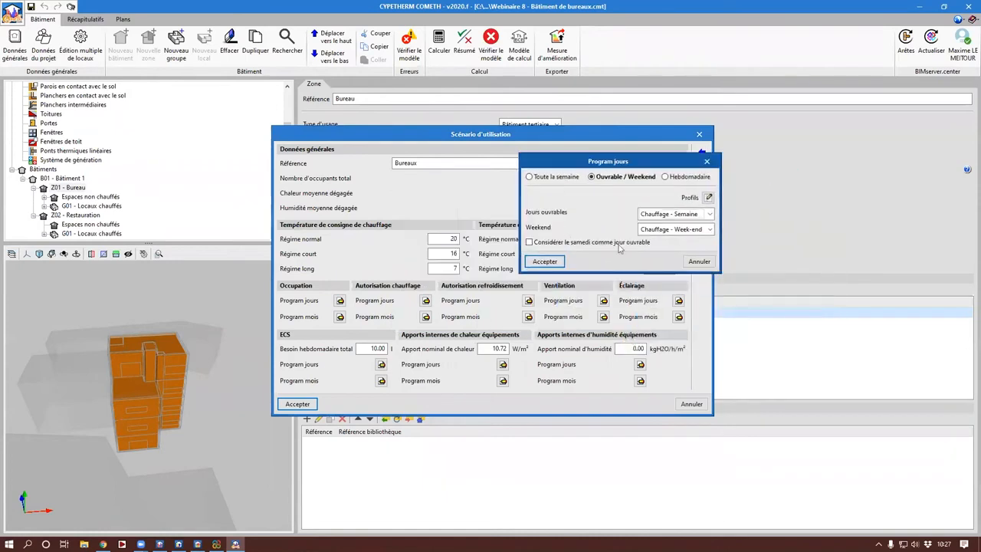
click(707, 199)
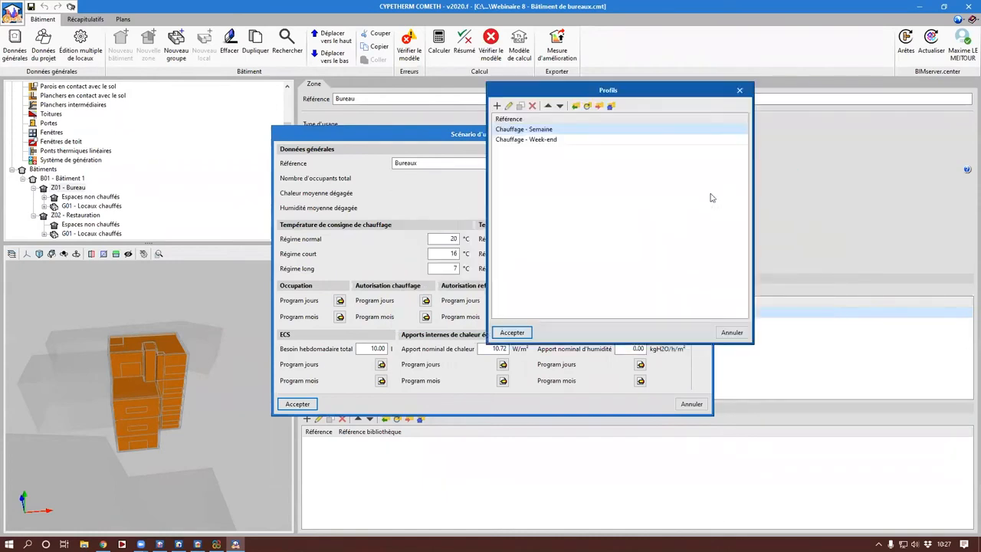
double_click(533, 129)
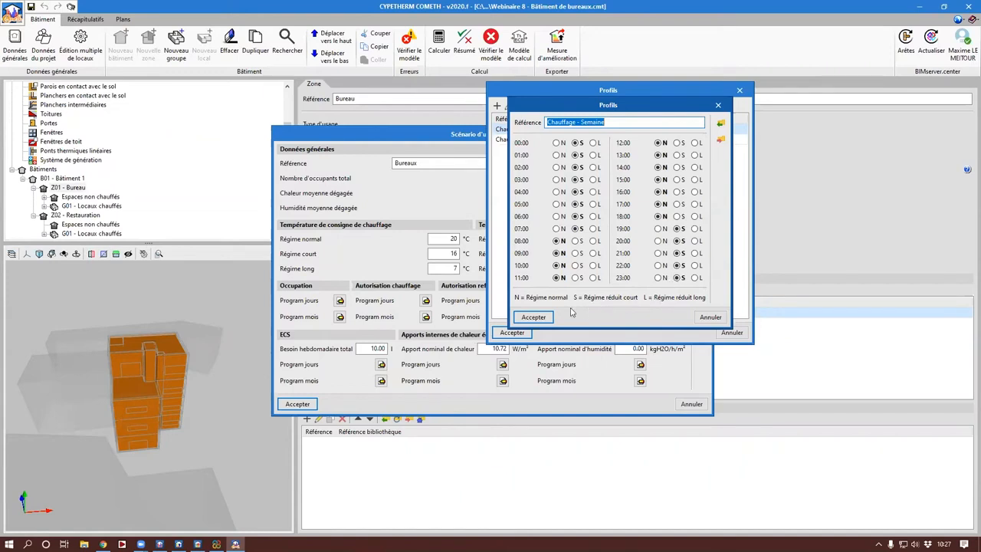
click(709, 317)
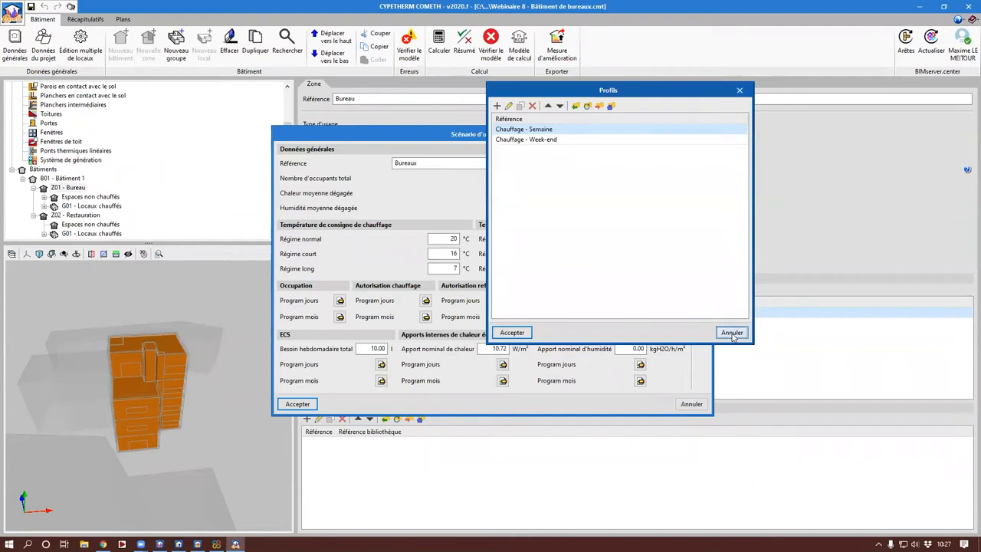
click(732, 333)
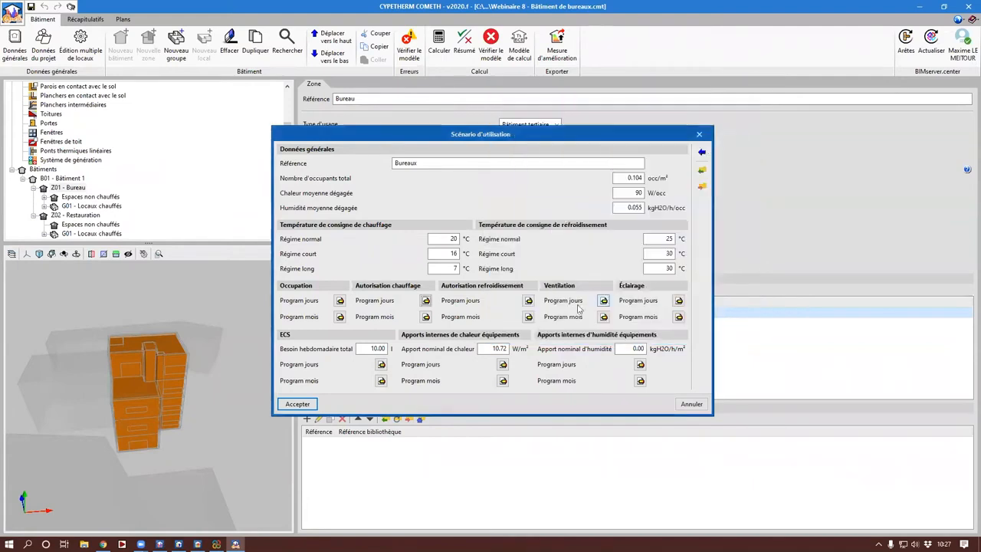
click(709, 259)
Step: Inspect the Occupation - Semaine and Non occupé - Week-end profiles in the occupancy daily program
click(340, 301)
click(580, 254)
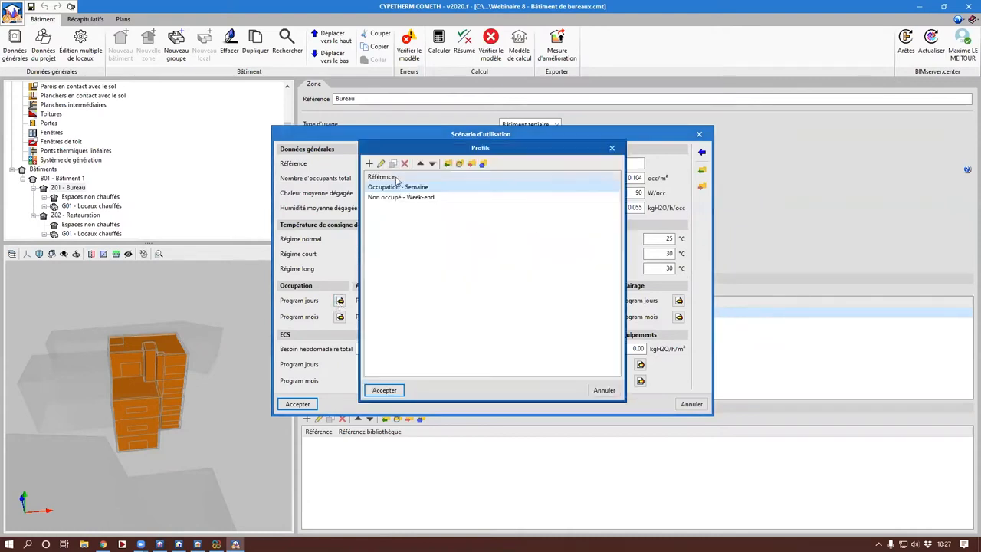
double_click(398, 188)
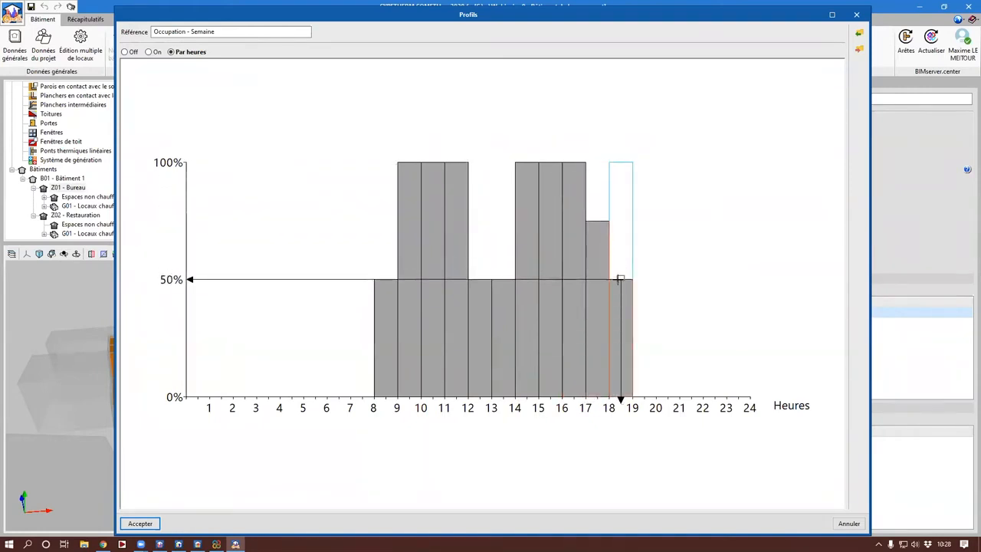
key(Escape)
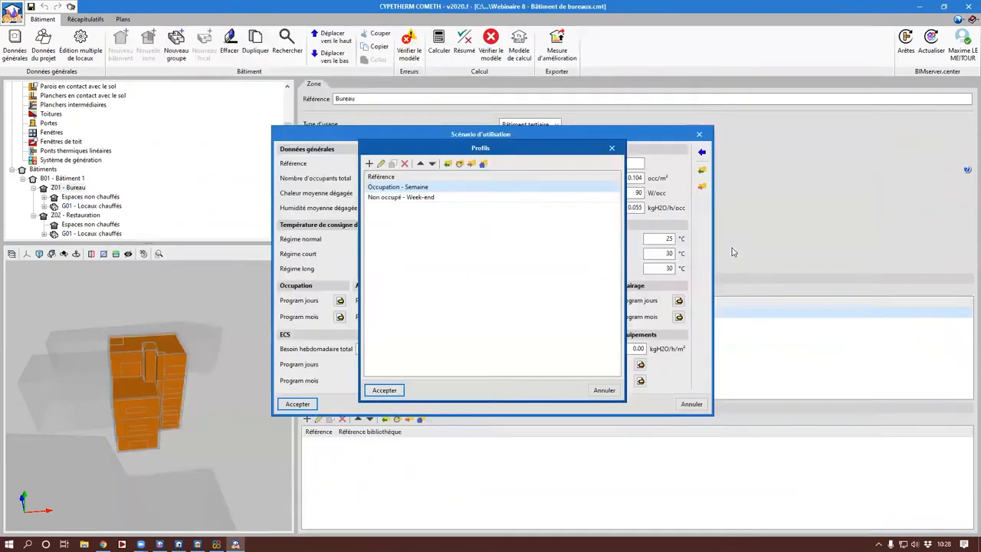
double_click(481, 198)
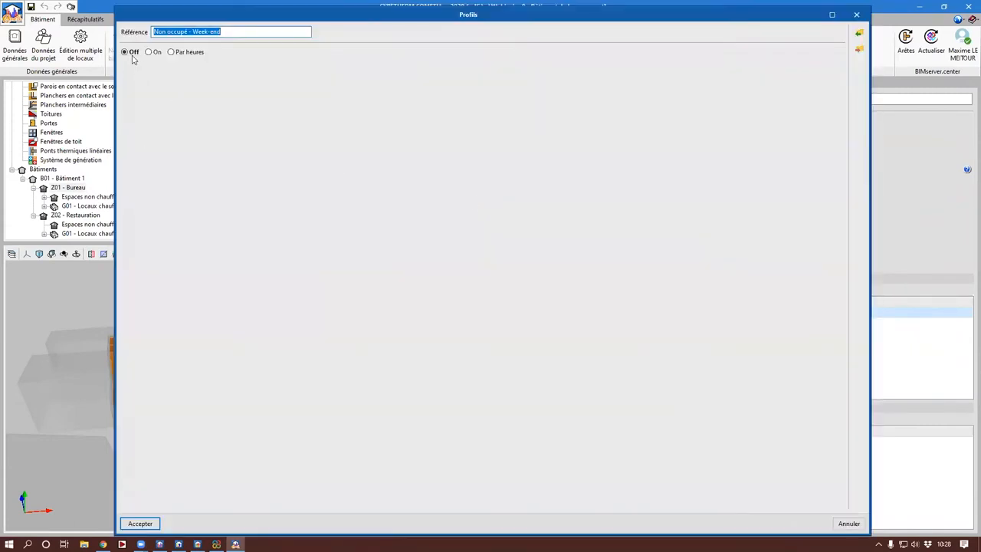
key(Escape)
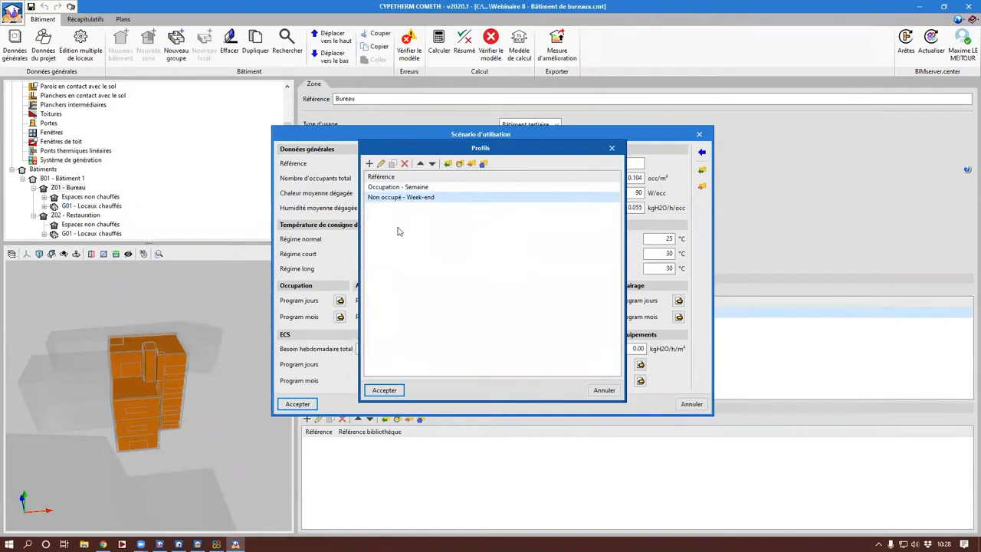
key(Escape)
key(Escape)
Step: Inspect the hourly Ventilation profile in the ventilation daily program, and close the usage scenario without changes
click(603, 300)
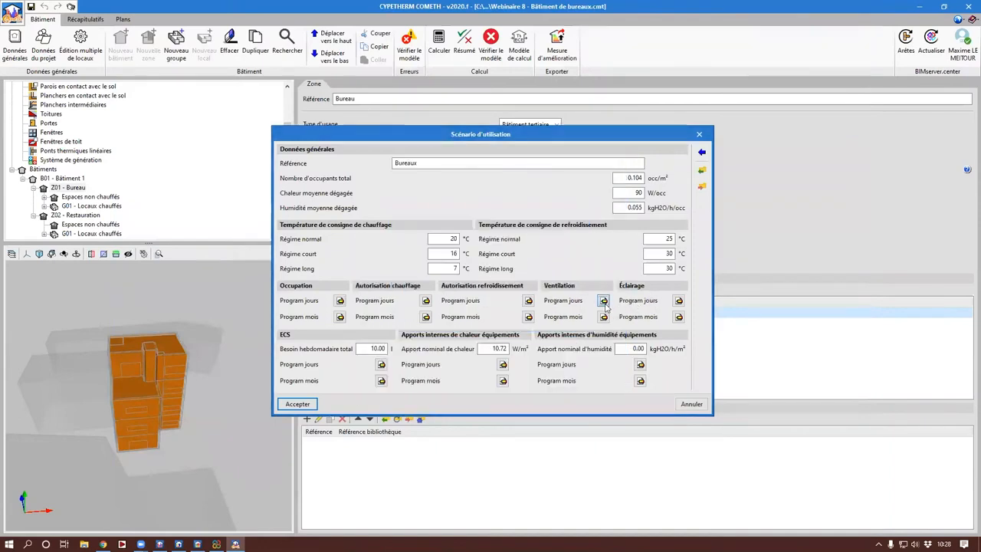
click(582, 268)
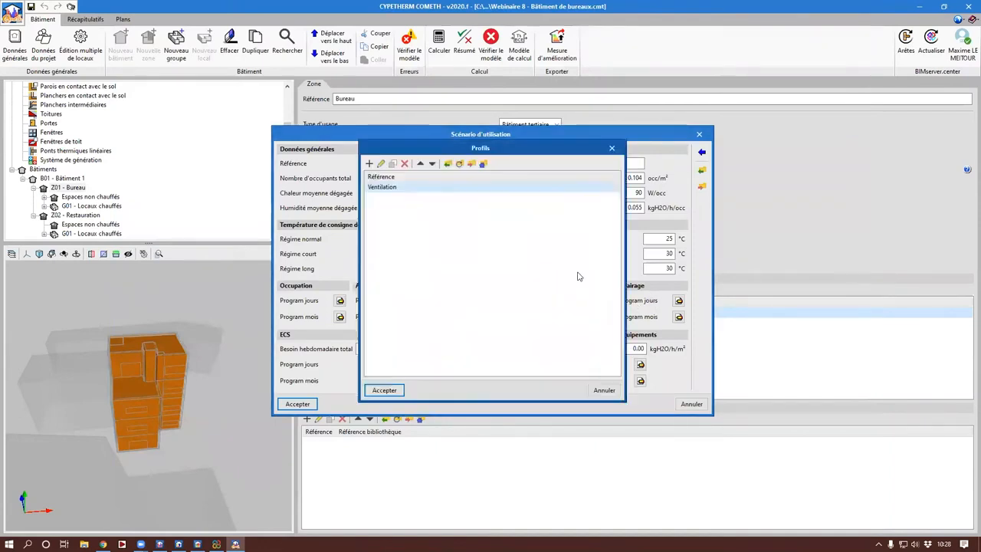
double_click(450, 189)
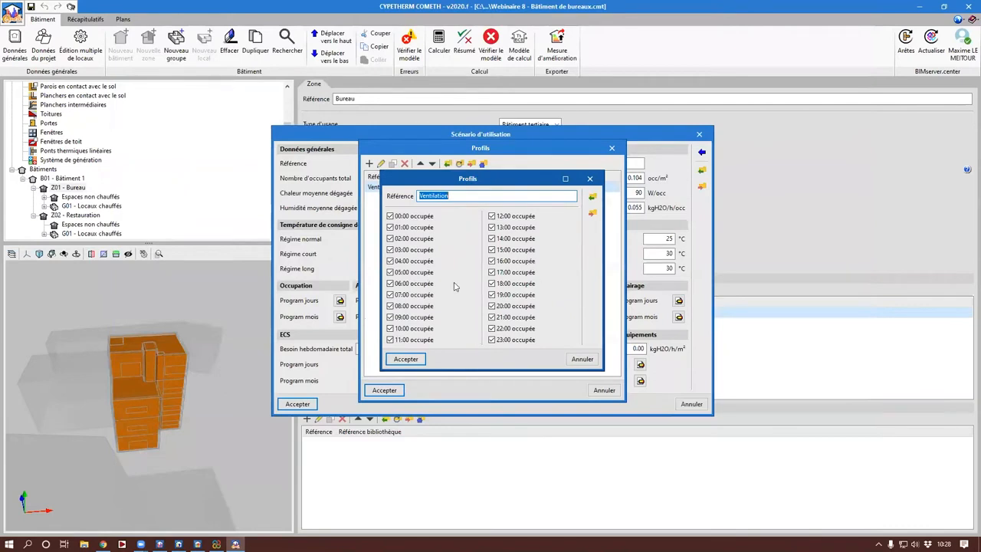
key(Escape)
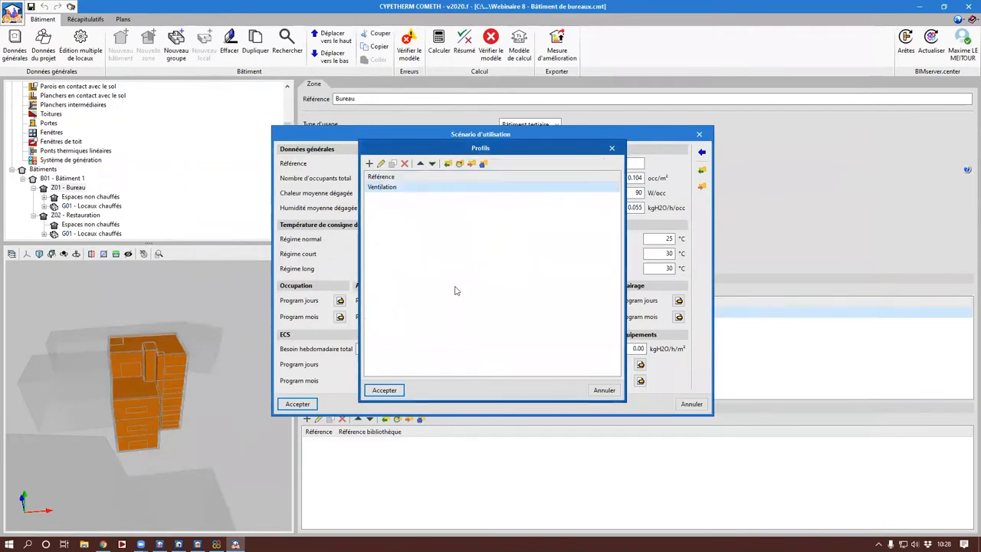
key(Escape)
key(Escape)
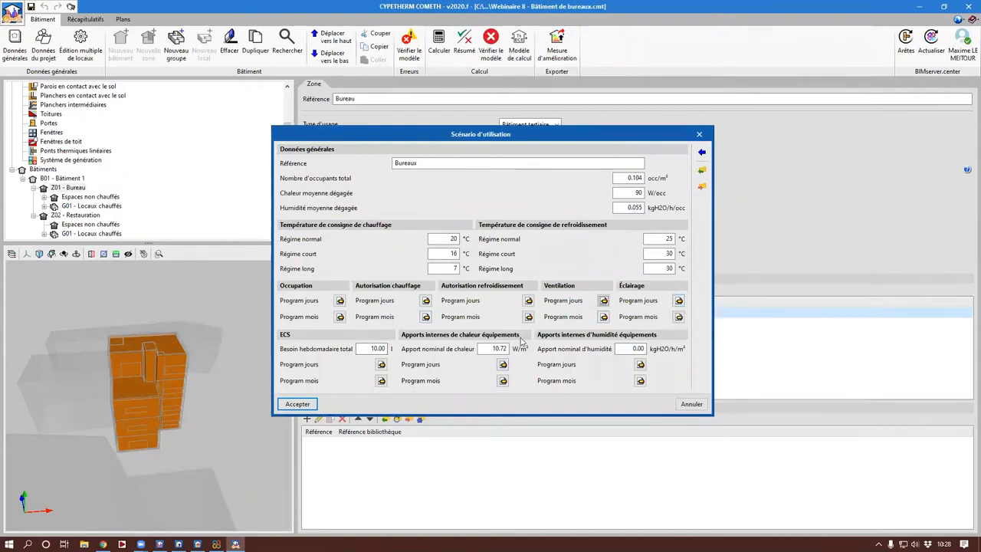
key(Escape)
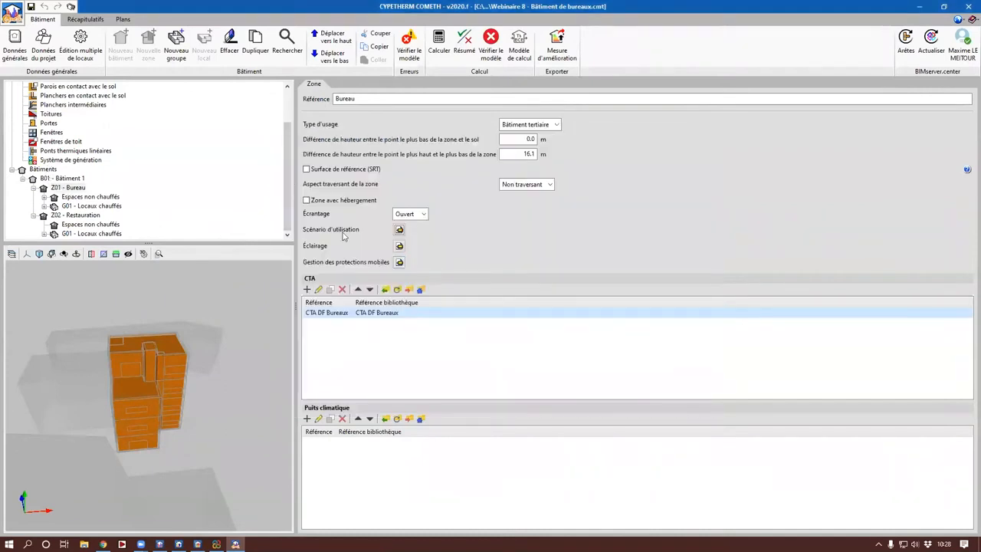
Step: Check the Bureau zone's lighting usage rates and its mobile shading management settings
click(399, 246)
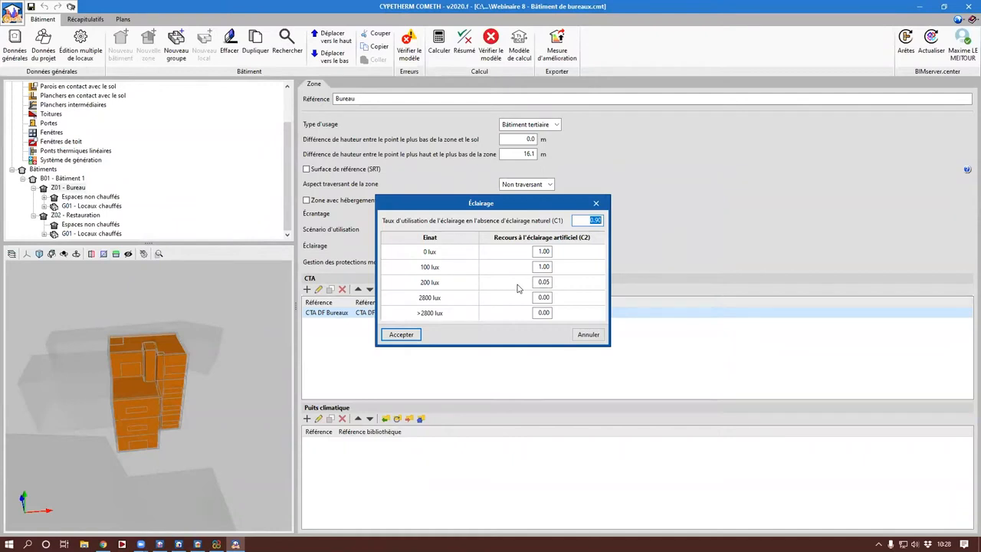
click(596, 204)
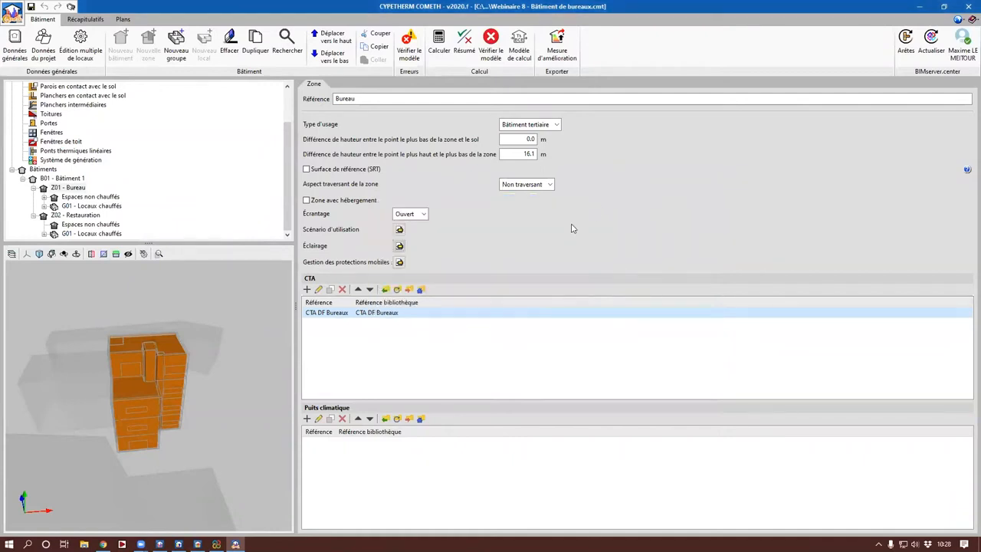
click(397, 263)
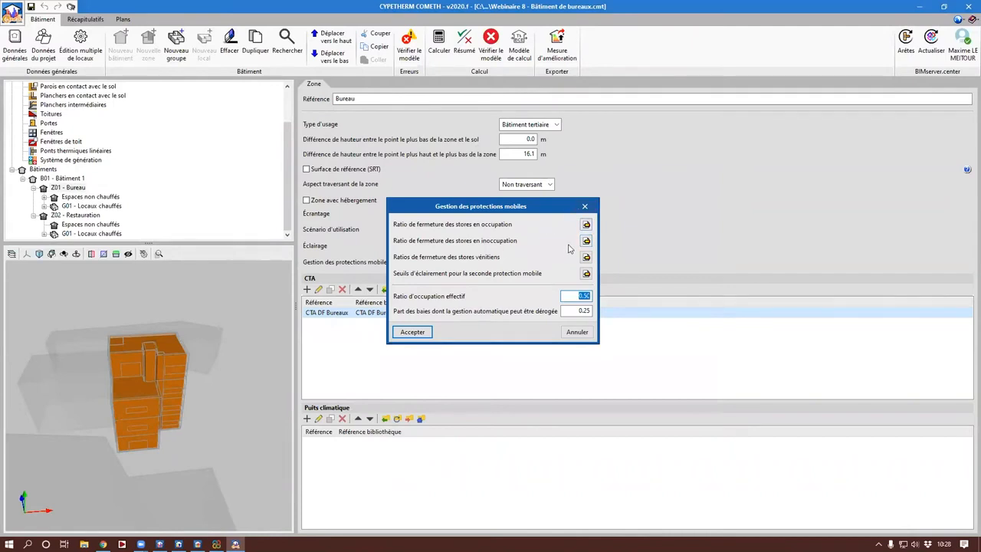
click(585, 207)
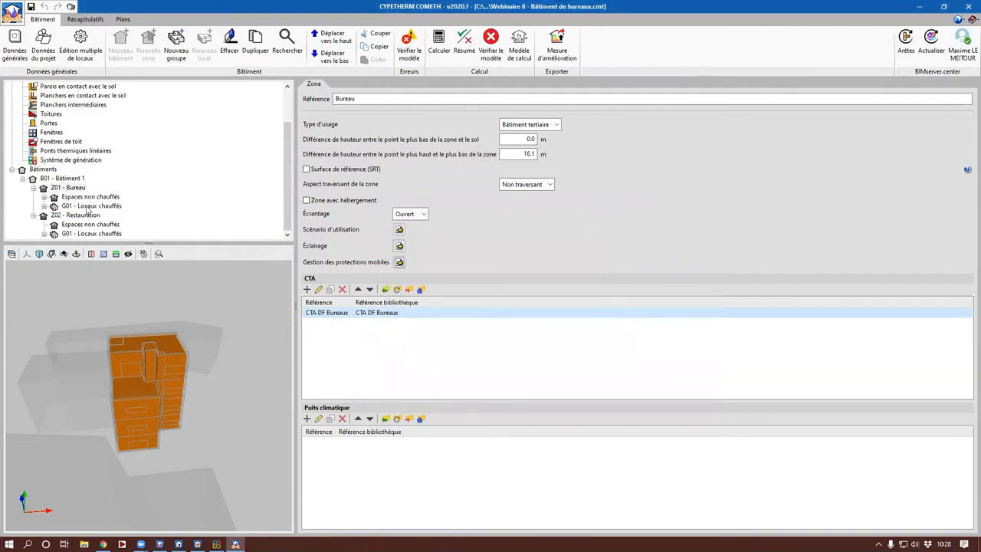
Step: Expand the Bureau zone's unheated spaces and look through rooms L01 to L03, the lift shafts and technical duct
click(43, 197)
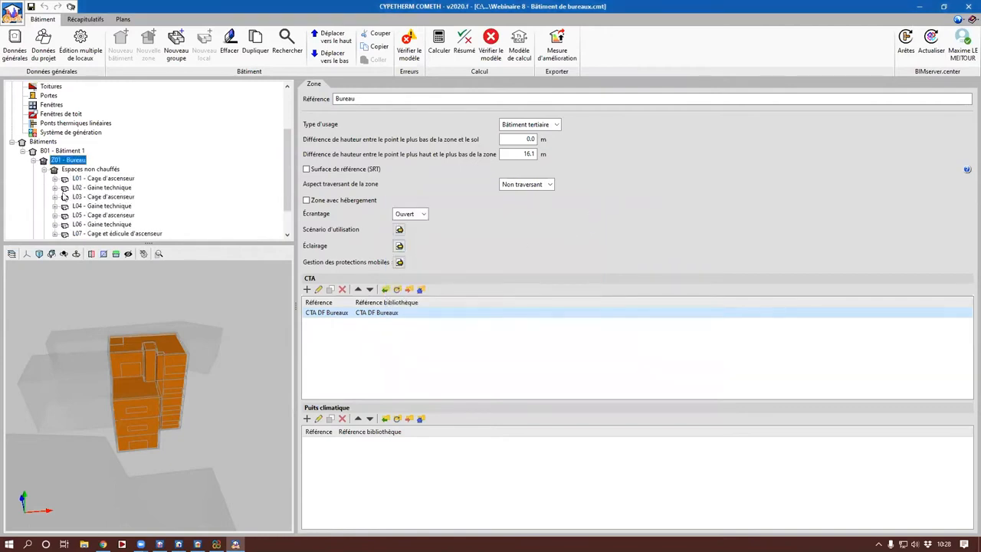
click(82, 179)
click(95, 188)
click(95, 197)
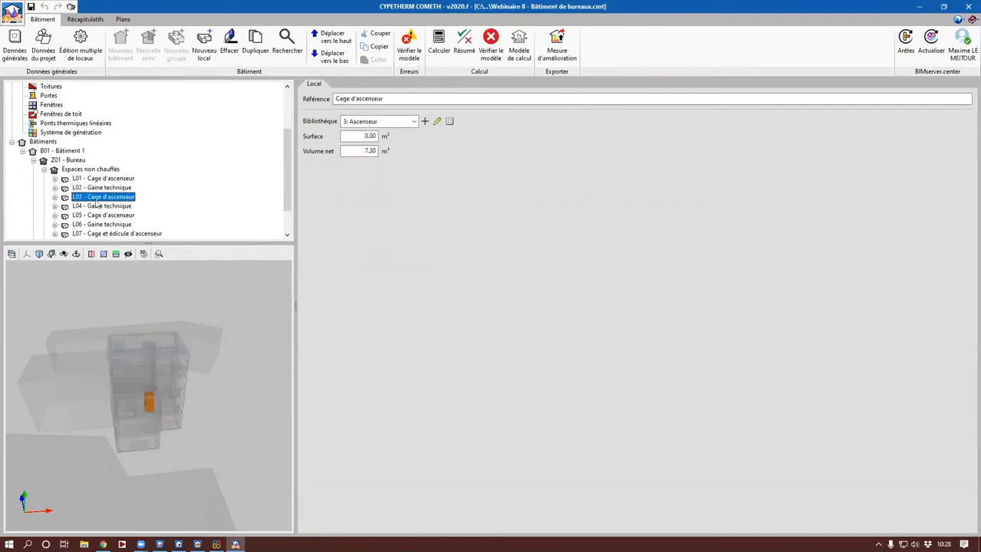
Step: Expand the Bureau zone's Locaux chauffés group and review its general settings and heating and cooling seasons
scroll(95, 205, down, 1)
click(44, 207)
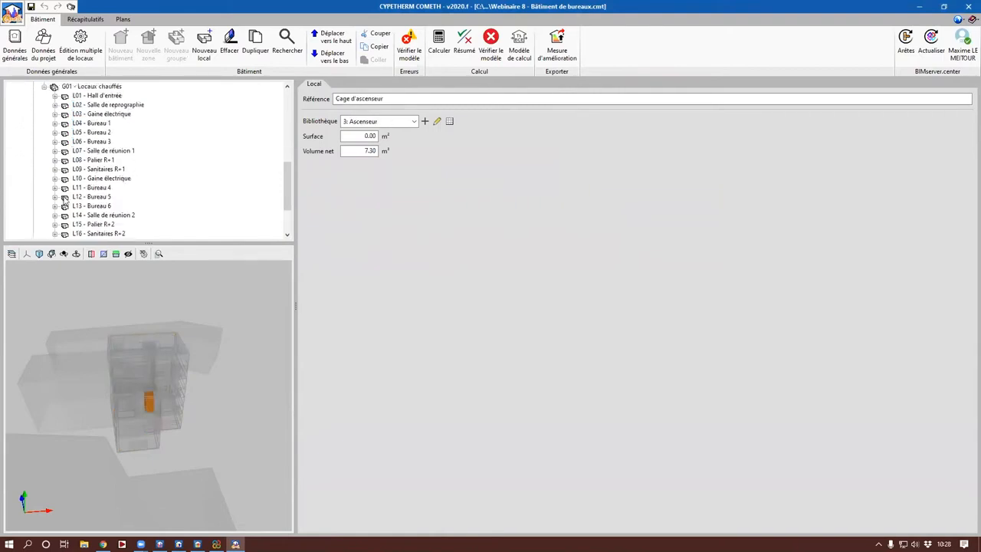
scroll(65, 199, up, 1)
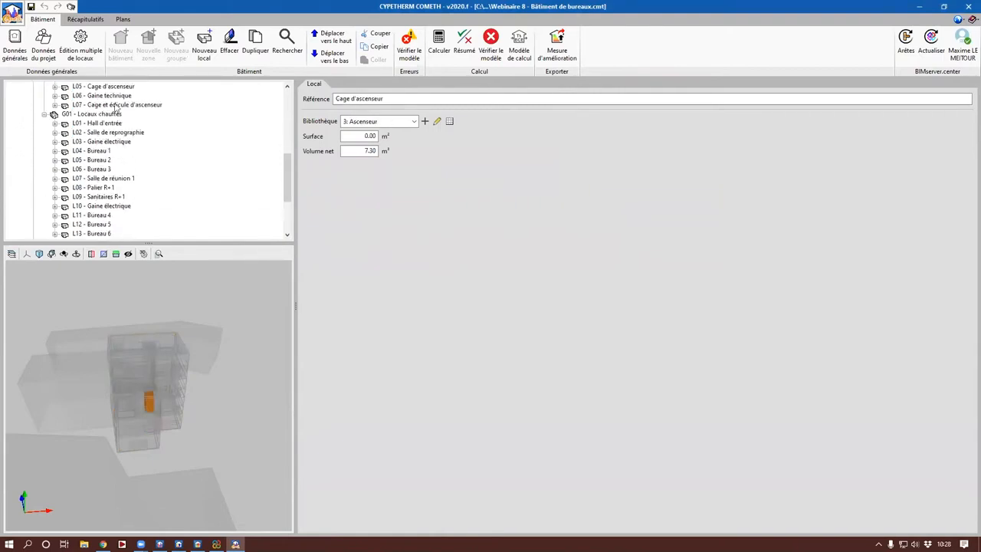
click(107, 114)
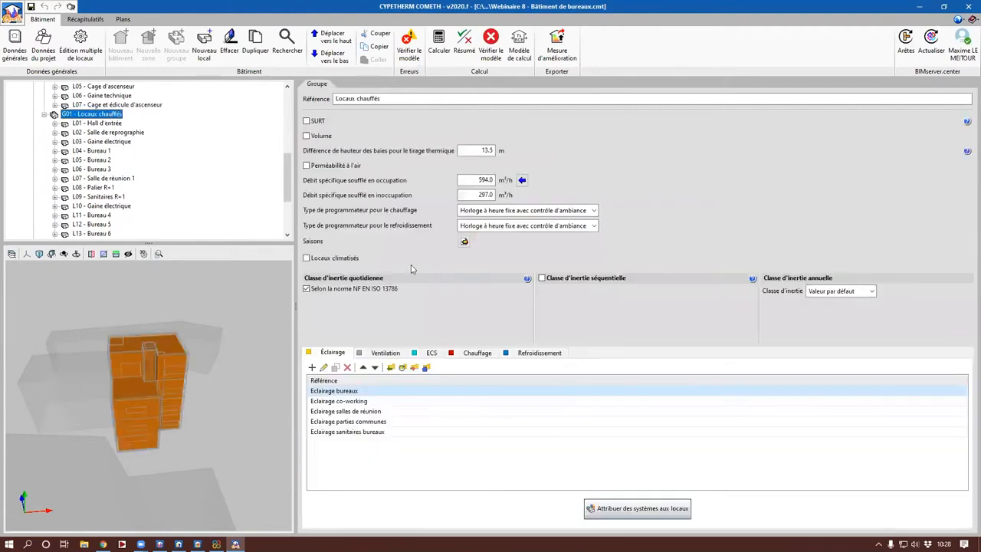
click(464, 242)
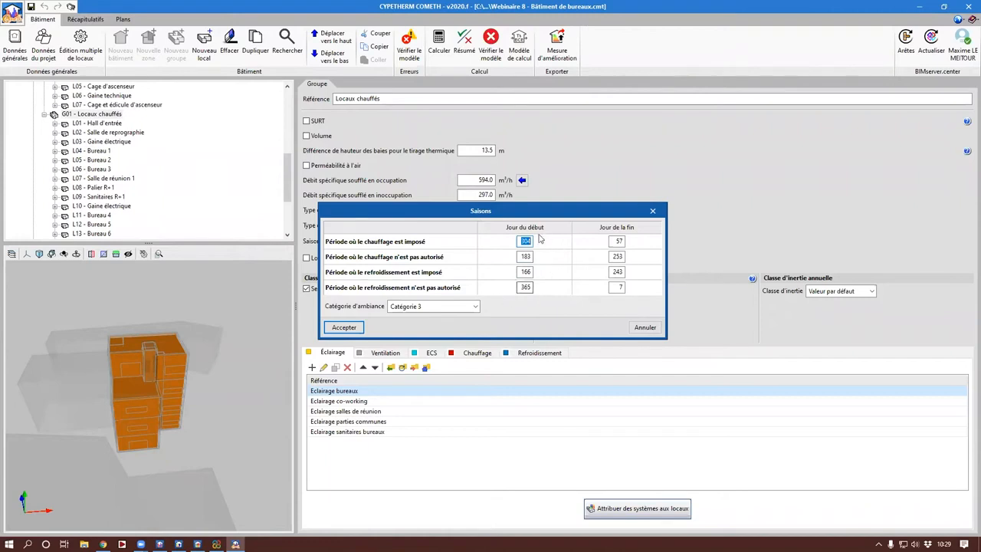
key(Return)
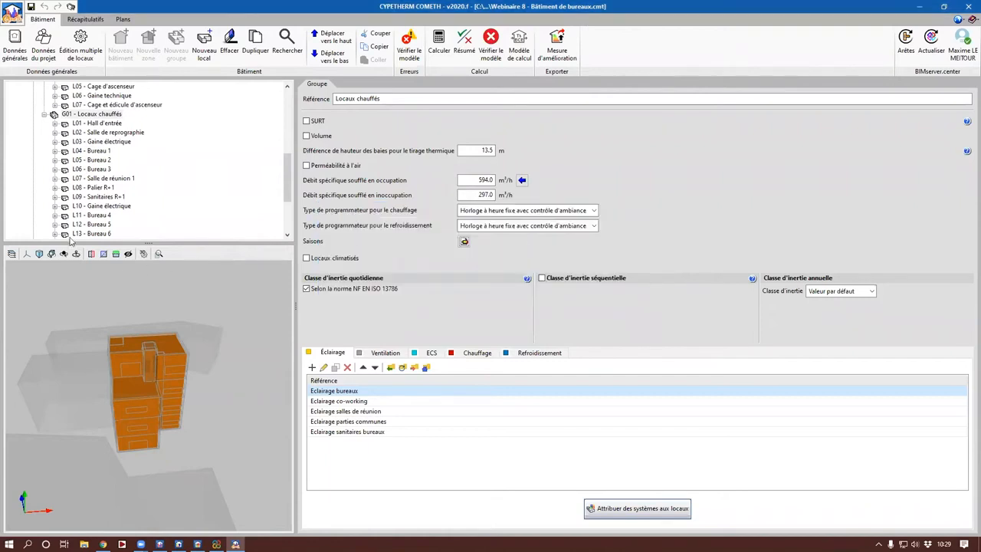
Step: Examine the data of room L04 - Bureau 1 and its location in the 3D building model
click(99, 151)
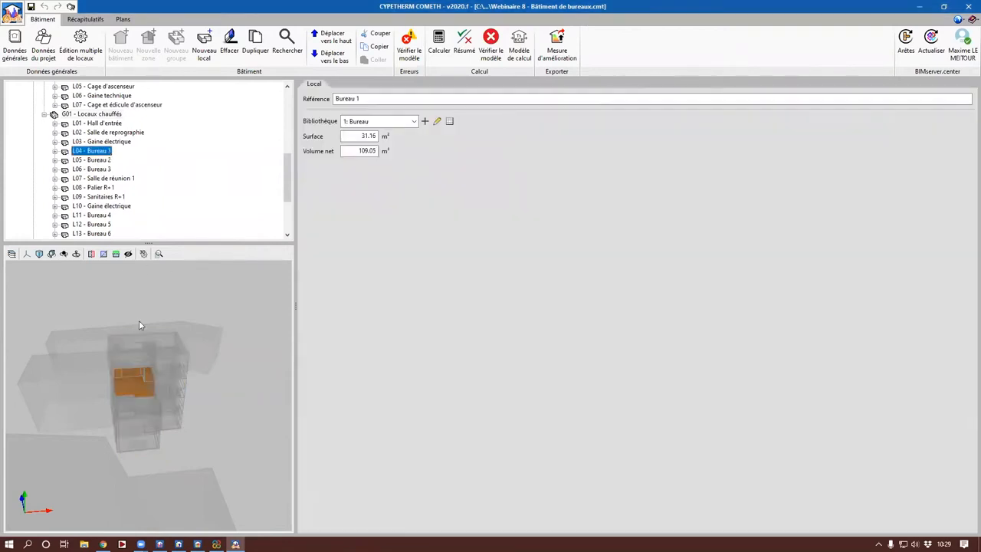
drag(161, 364, 289, 372)
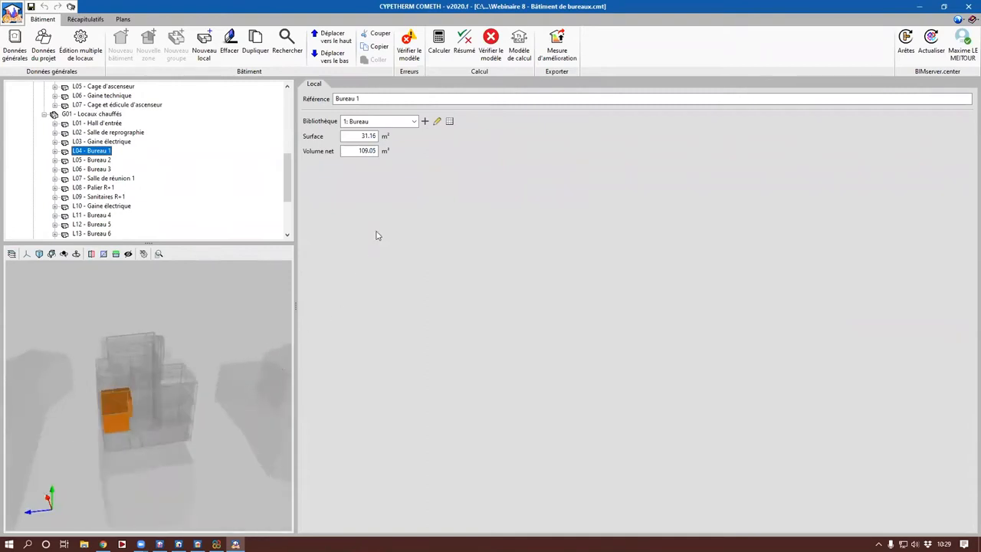
Step: Expand room L04 - Bureau 1 and inspect its vertical walls, including interior partitions PV02 and PV03 with their openings
click(362, 136)
click(55, 152)
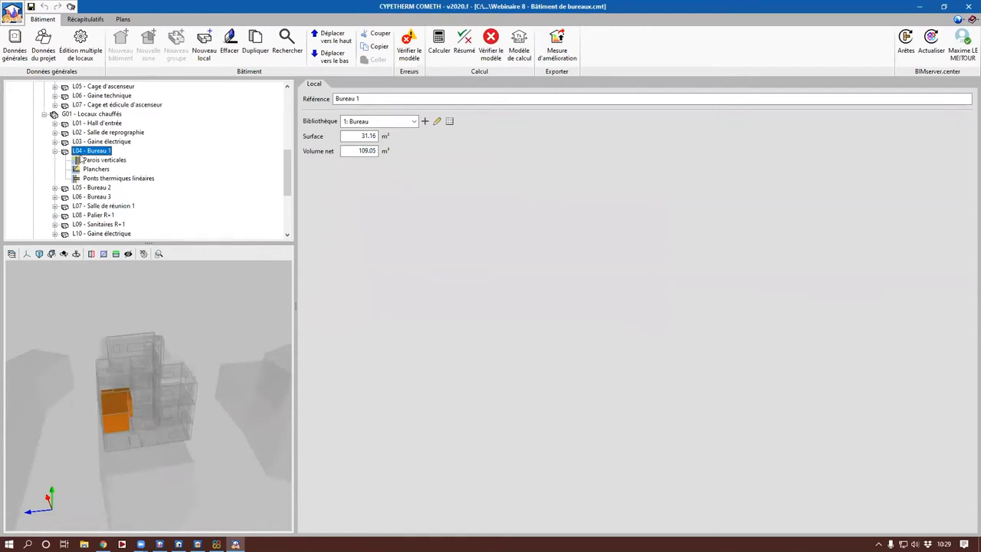
click(86, 160)
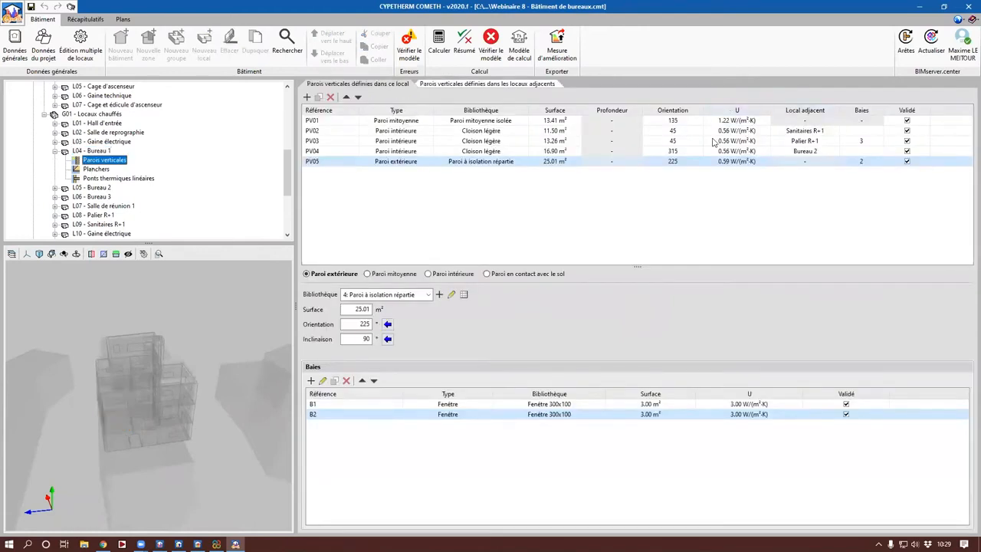
drag(120, 420, 182, 432)
click(453, 131)
click(454, 142)
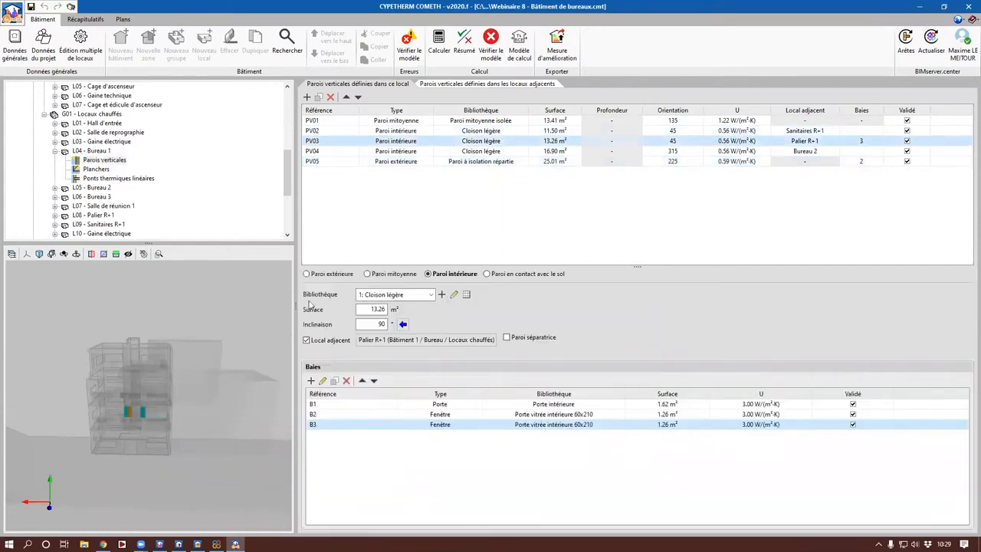
drag(188, 389, 165, 386)
Step: Check Bureau 1's floors and linear thermal bridges, including PTL04, and collapse the room's entry
click(96, 170)
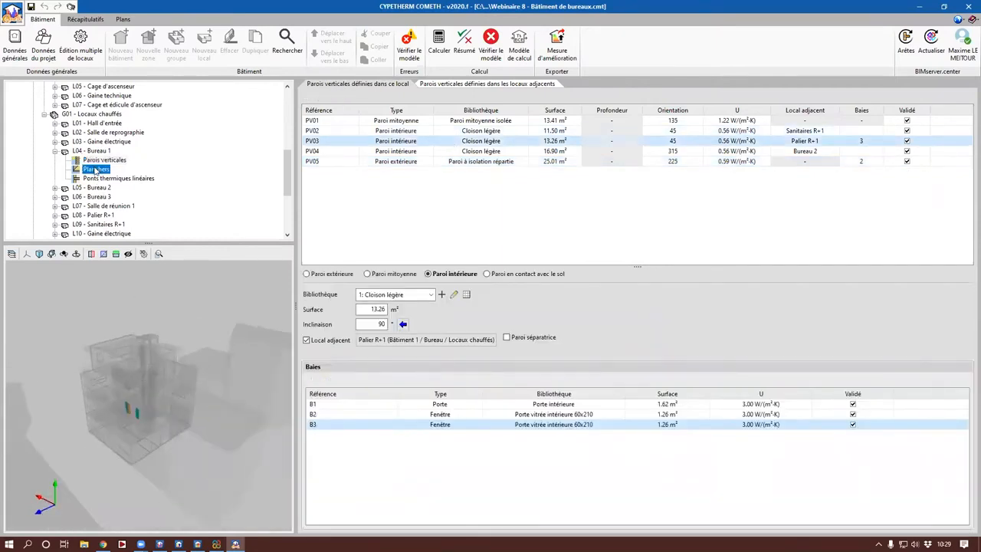
click(97, 179)
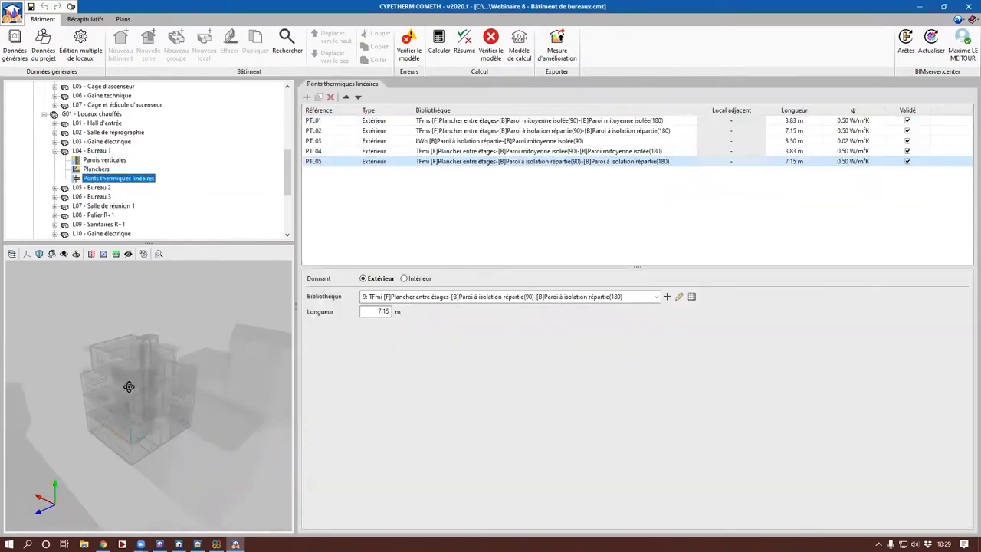
scroll(134, 407, up, 5)
click(870, 152)
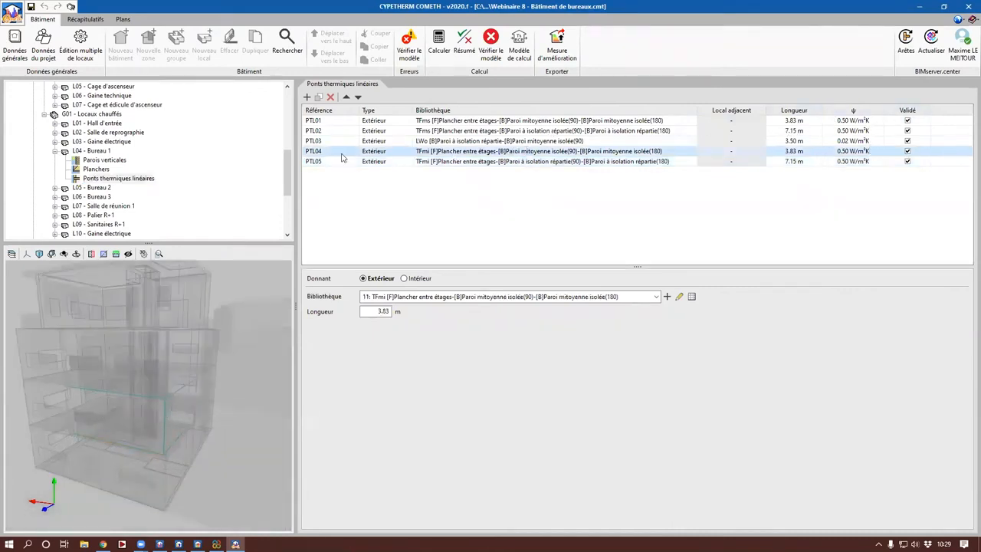
click(55, 151)
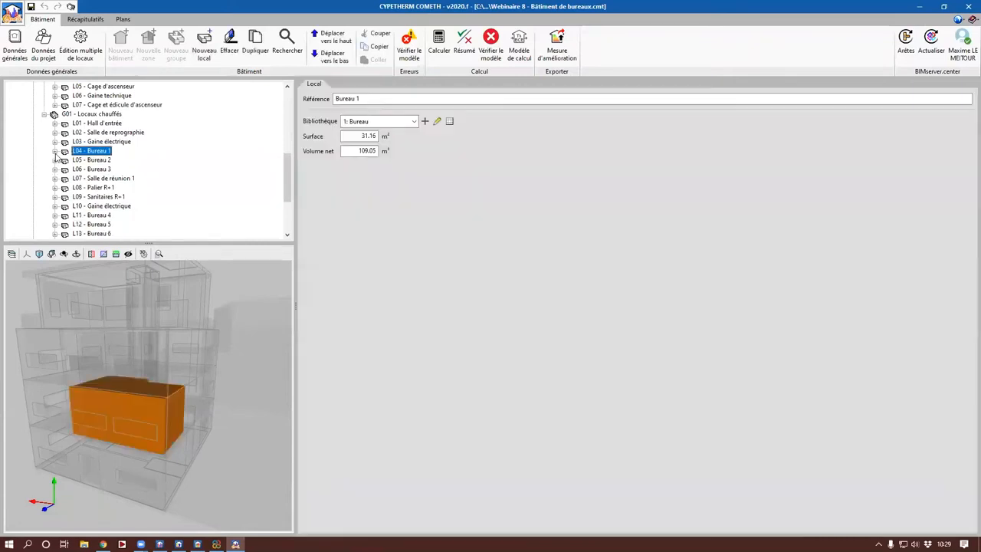
Step: Enlarge the project tree area and run the building calculation for both needs and consumption, without the simplified mode
scroll(165, 158, up, 10)
drag(148, 242, 158, 276)
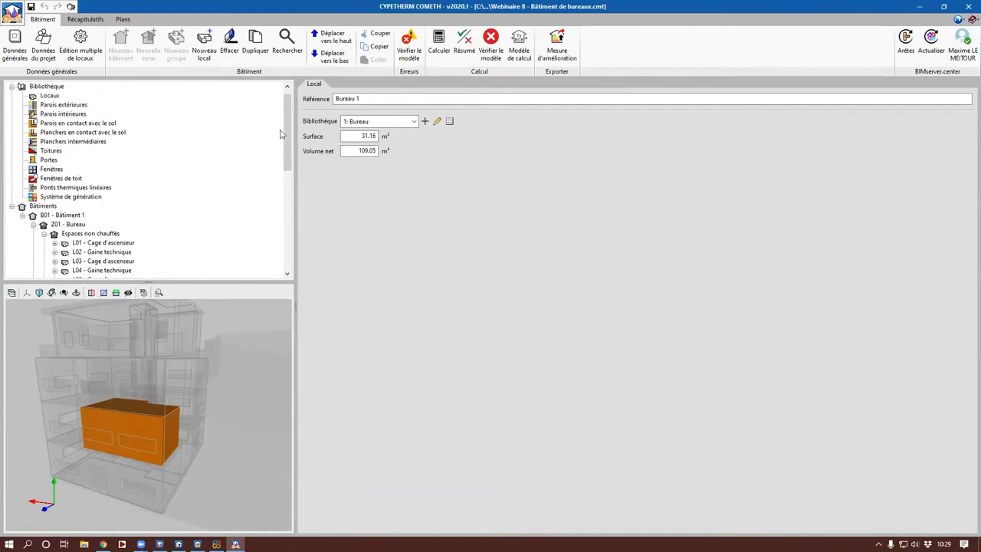
mouse_move(292, 147)
mouse_down()
mouse_move(293, 180)
mouse_move(293, 137)
mouse_up()
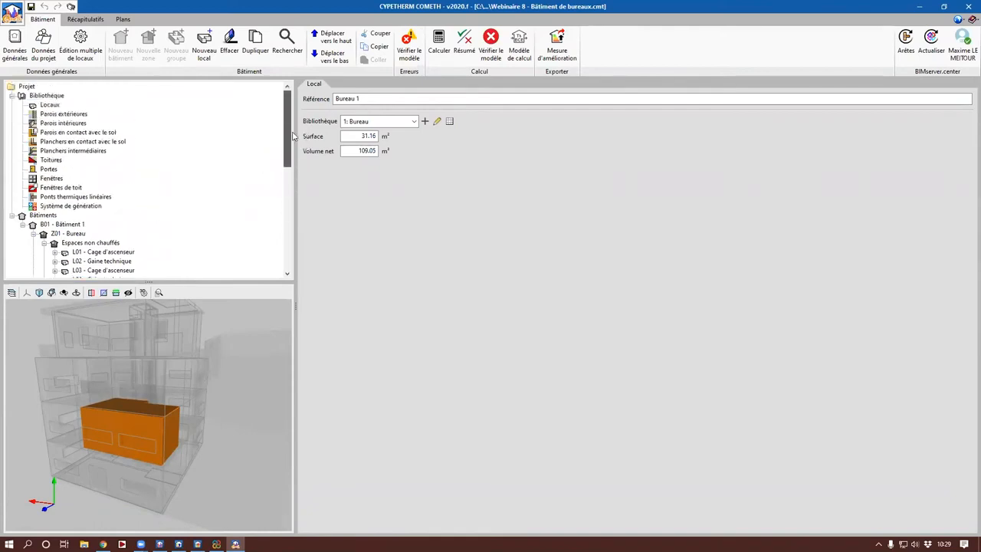
click(439, 48)
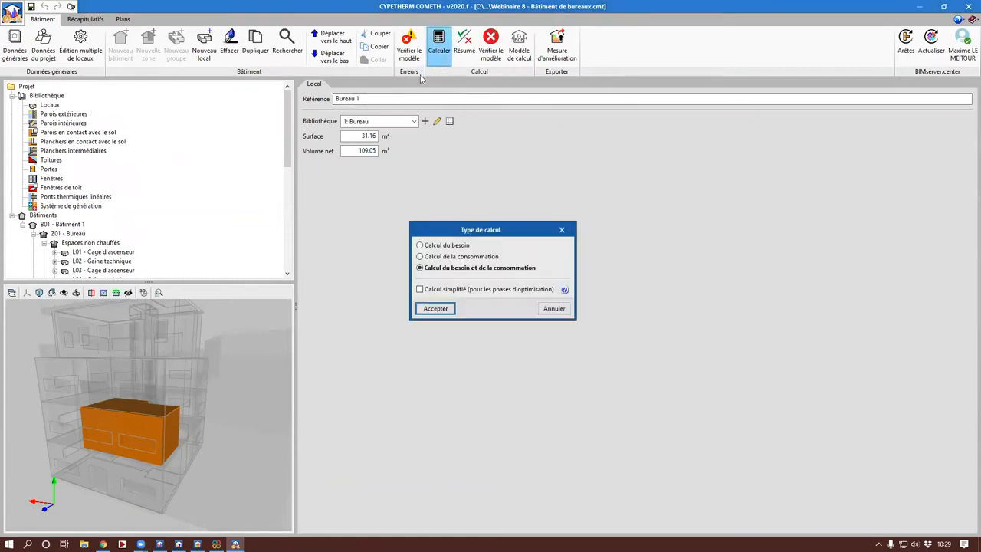
click(444, 310)
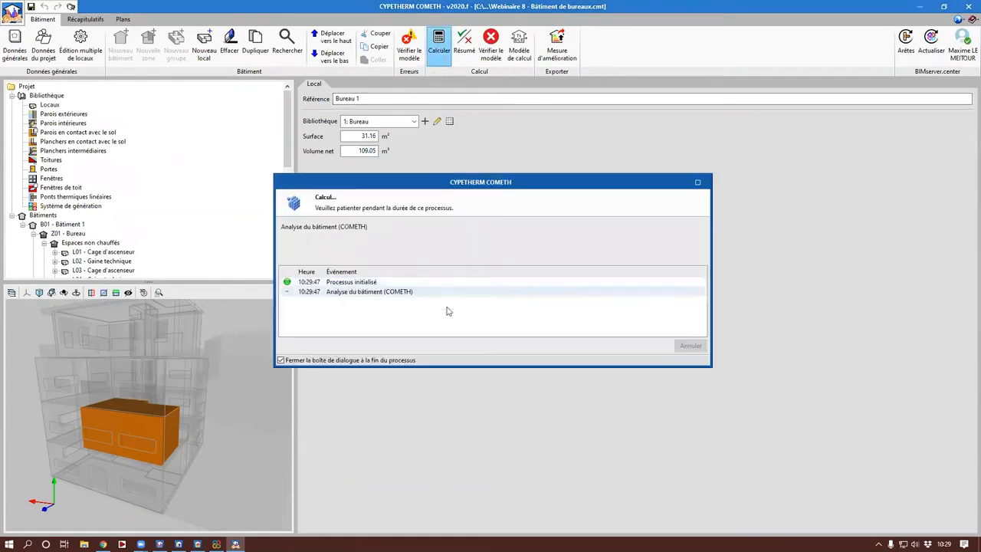
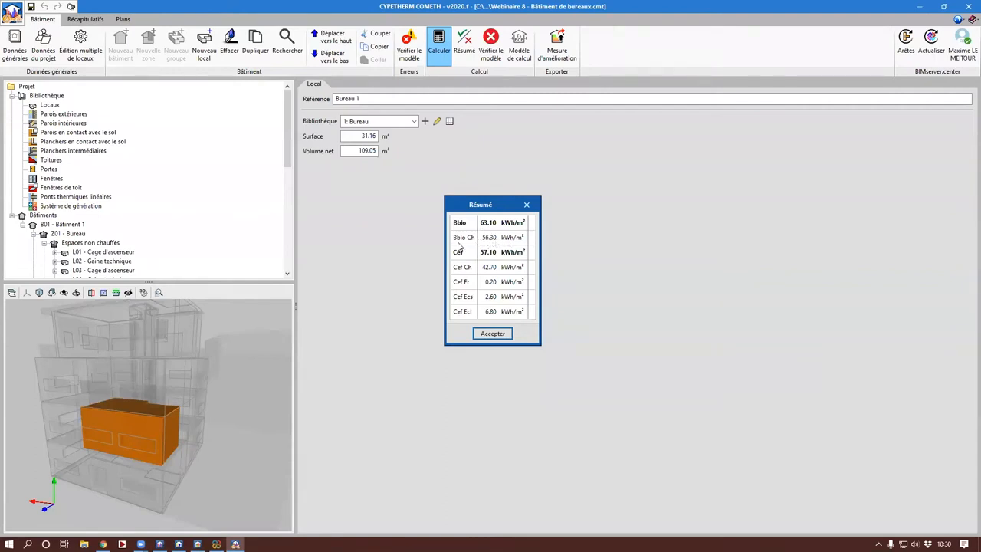
Step: Close the results summary and generate the Performances énergétiques report, reading through its main results, needs and consumption charts
click(494, 335)
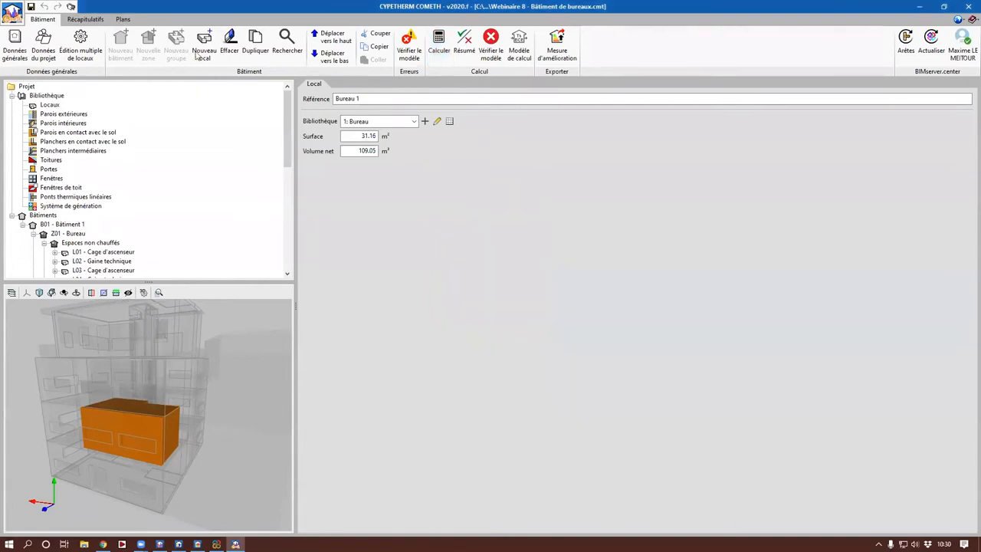
click(80, 19)
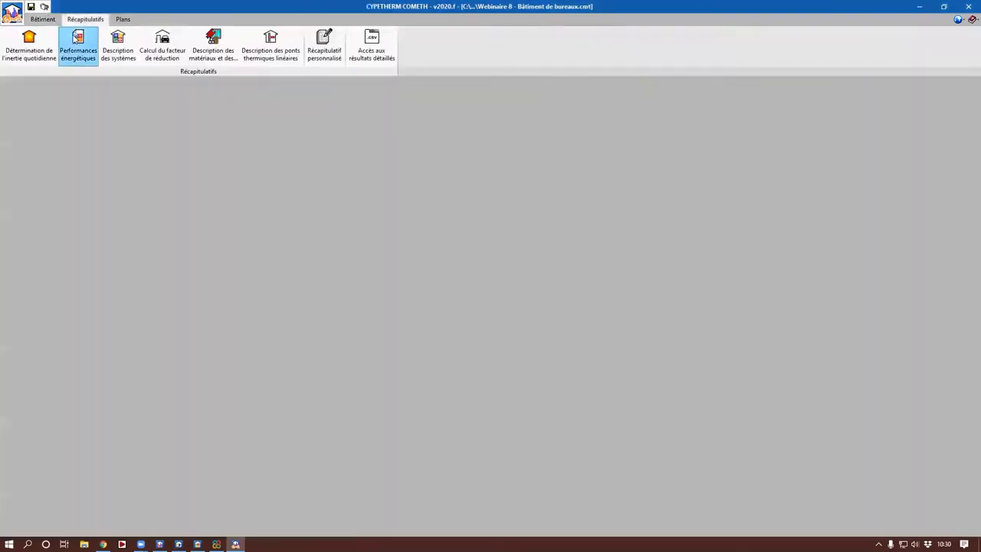
click(77, 43)
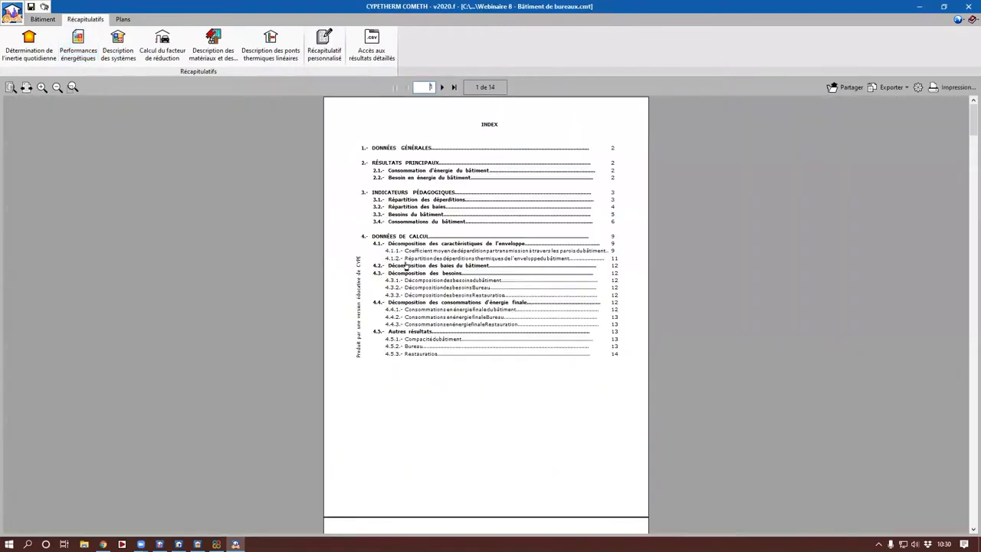
scroll(406, 266, down, 10)
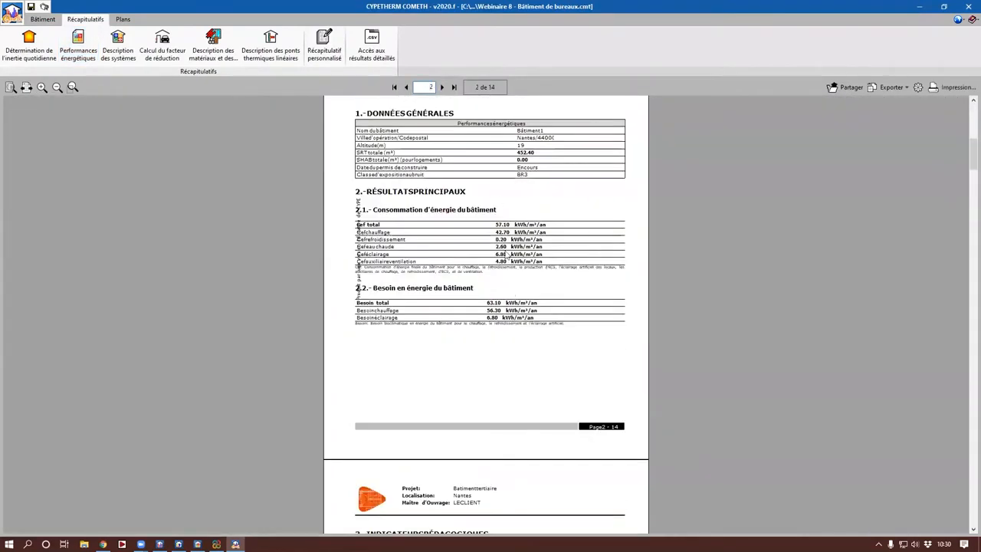
scroll(482, 326, down, 2)
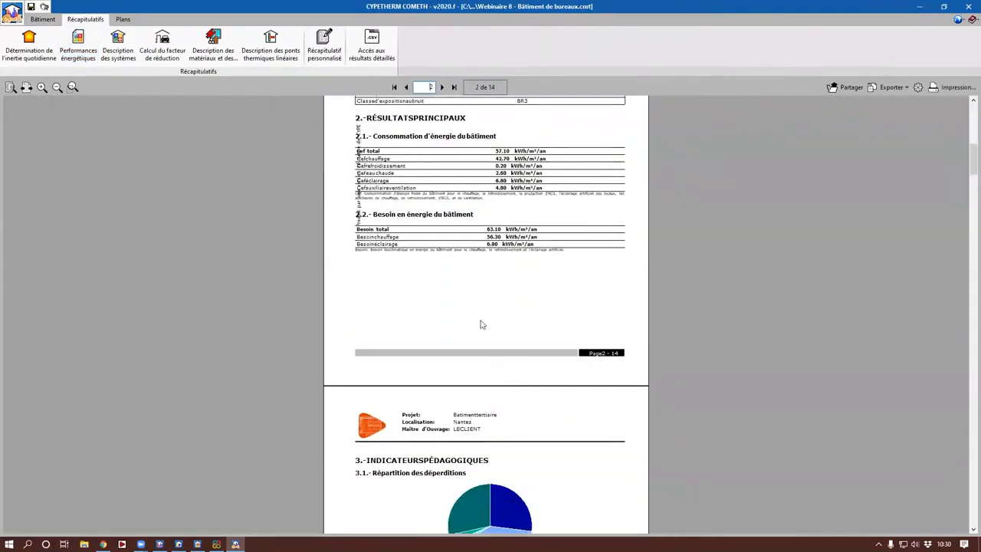
scroll(481, 325, down, 15)
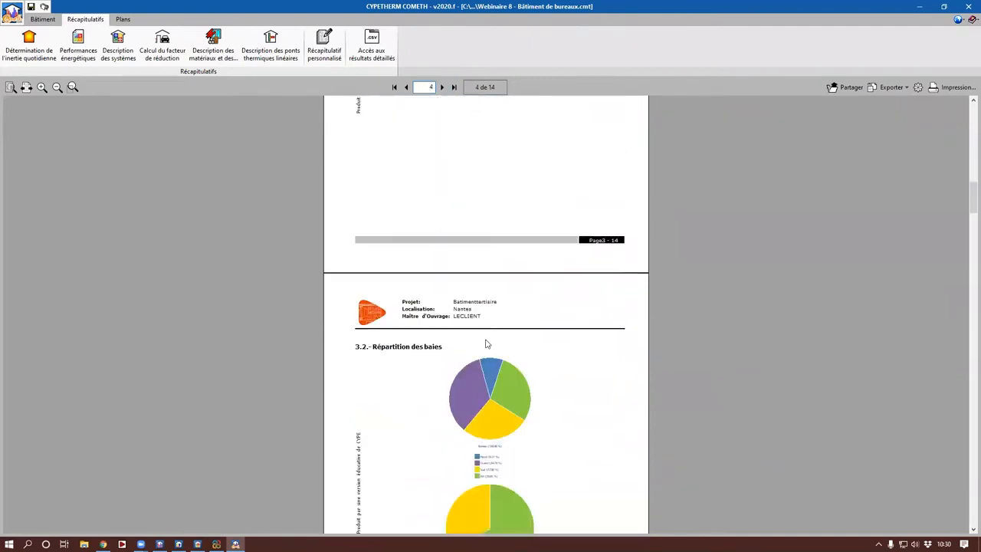
scroll(486, 344, down, 18)
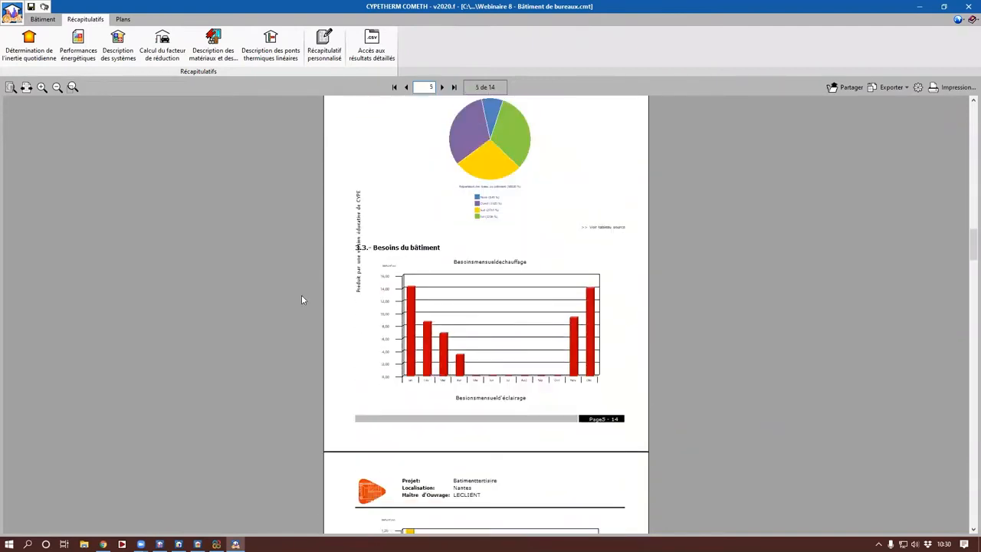
scroll(407, 428, down, 16)
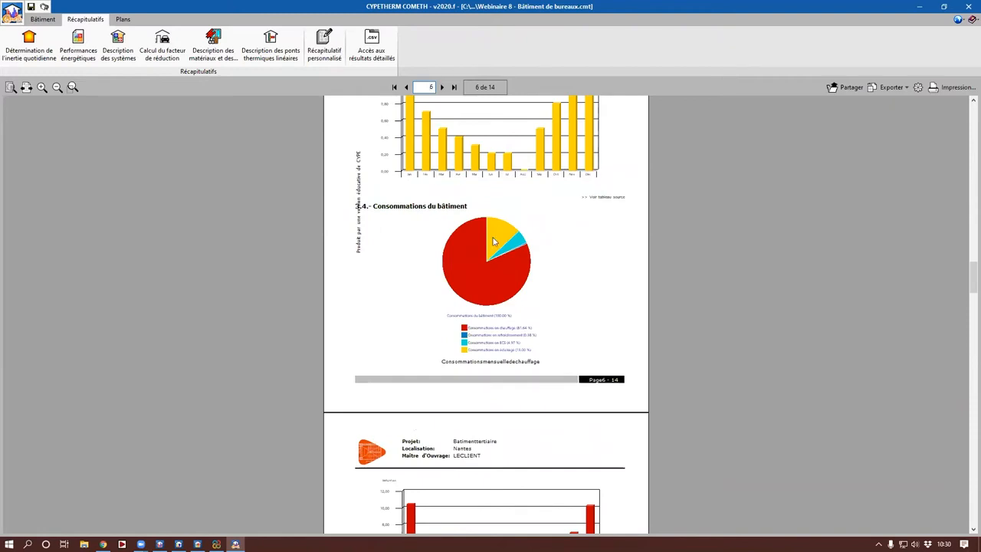
Step: Review the library's generators, Ballon électrique storage and heating generation system, and consult the calculation results summary again
click(43, 20)
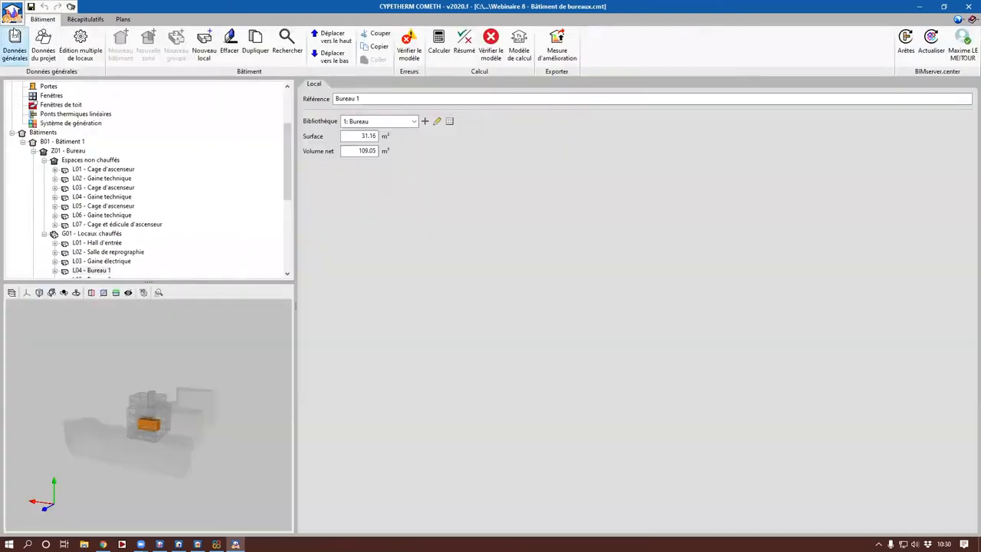
scroll(99, 158, up, 3)
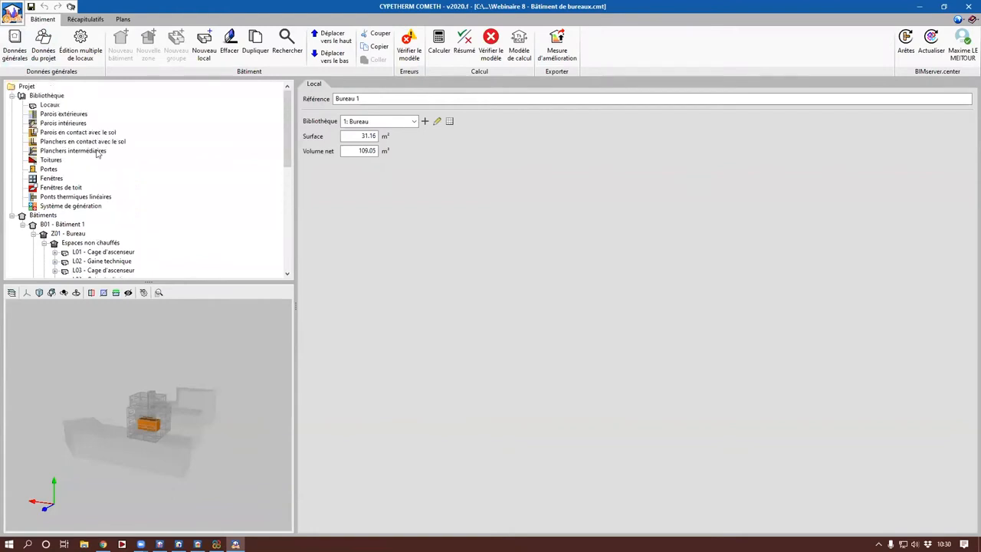
click(67, 207)
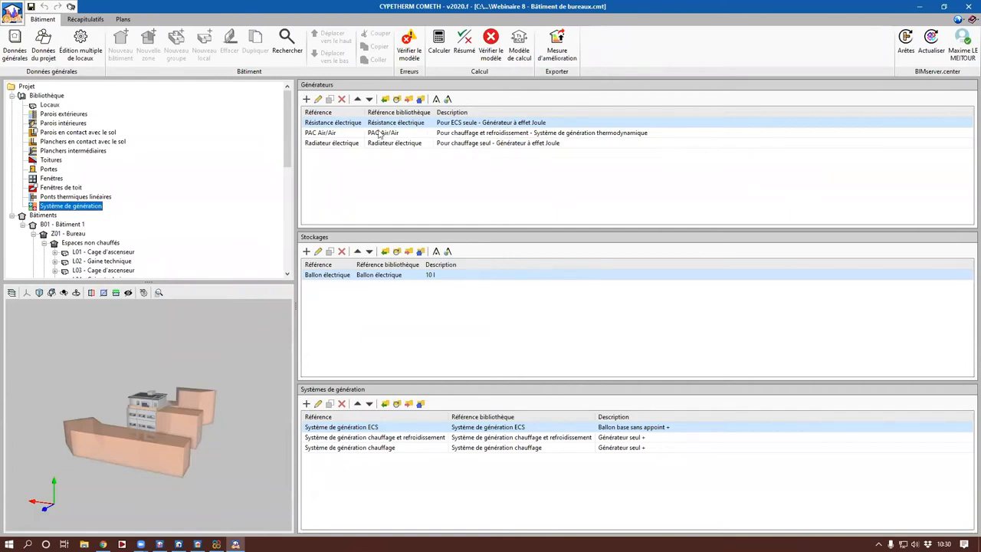
click(345, 278)
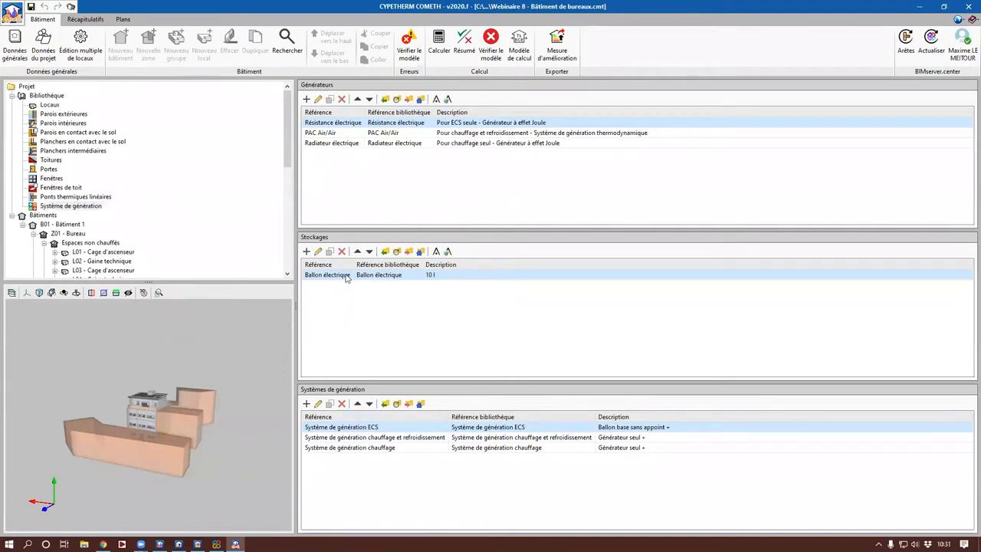
click(370, 450)
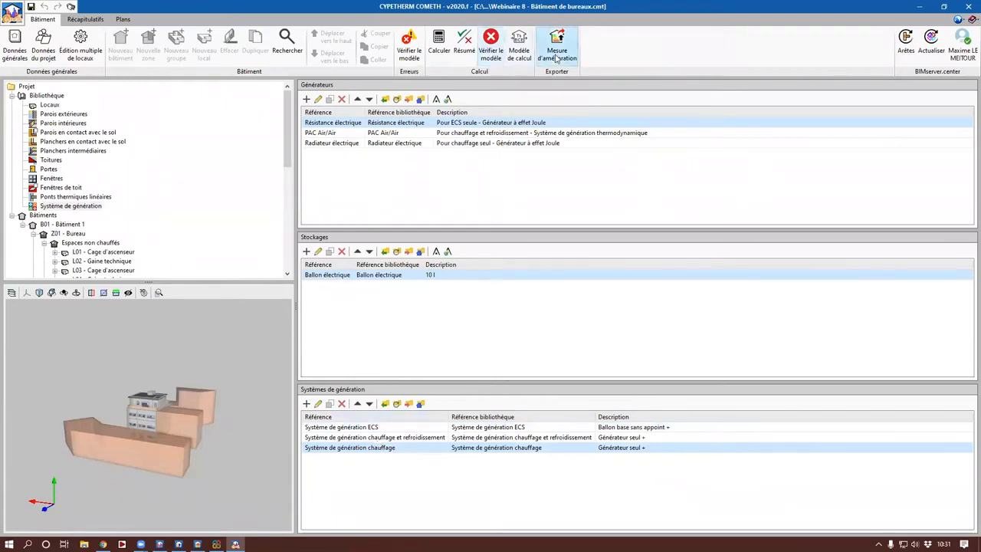
click(464, 48)
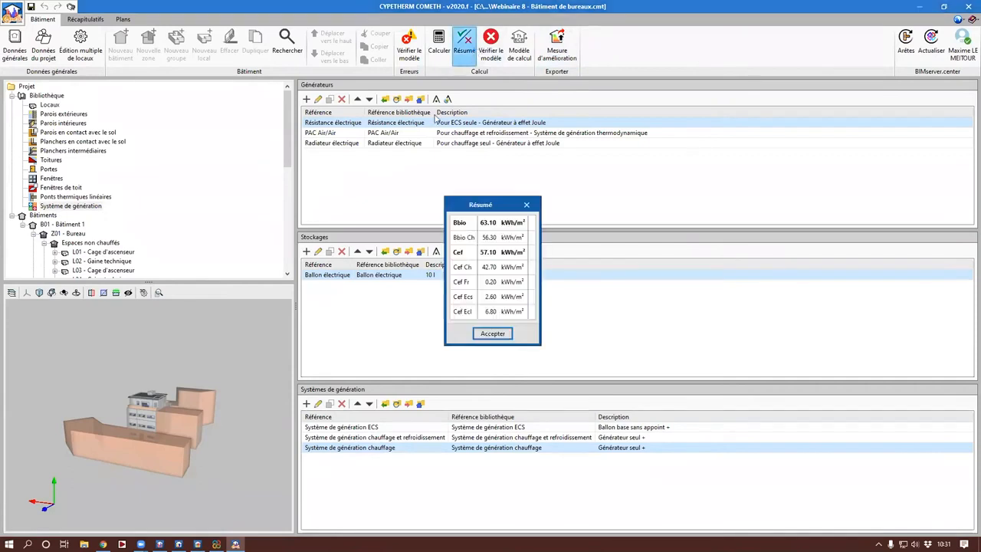
click(528, 204)
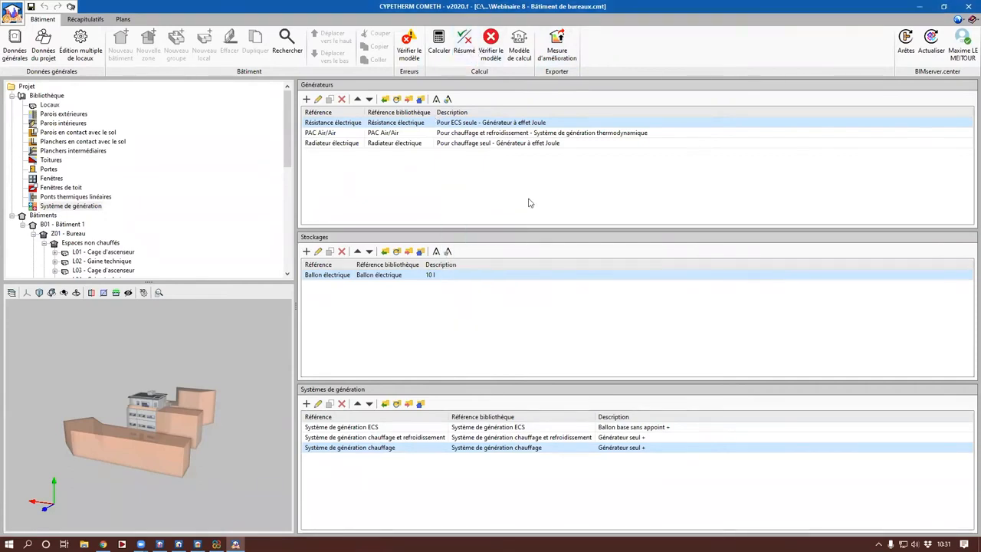
Step: Export Bâtiment 1 as Situation initiale with file name "CYPETHERM COMETH Webinaire 8 - Bâtiment de bureaux" and reference "Etat initial"
click(550, 53)
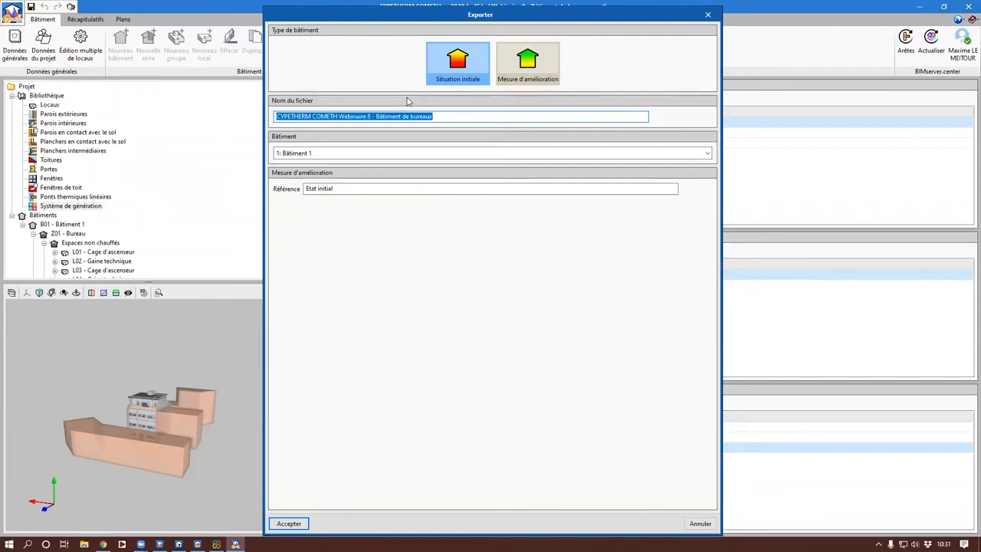
click(441, 117)
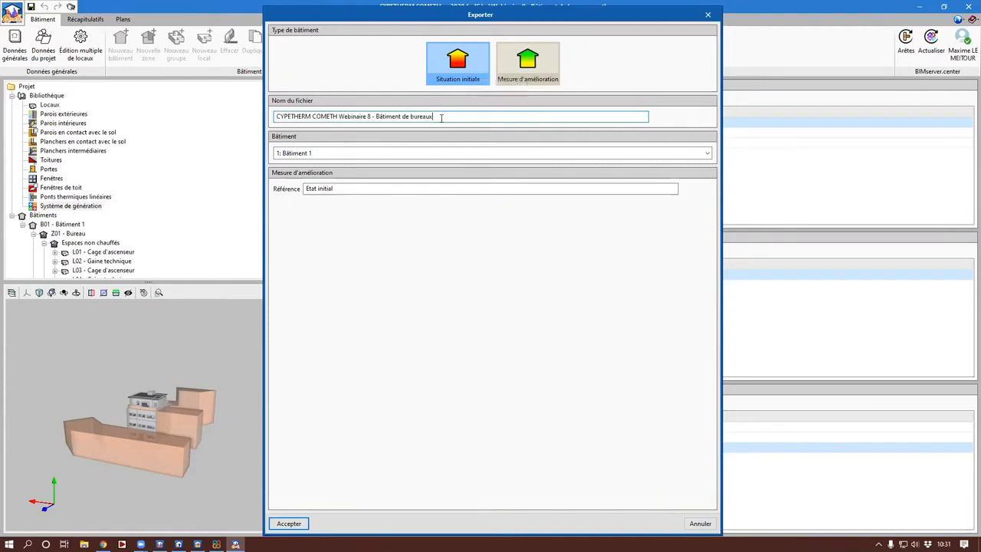
drag(442, 118, 253, 97)
click(474, 116)
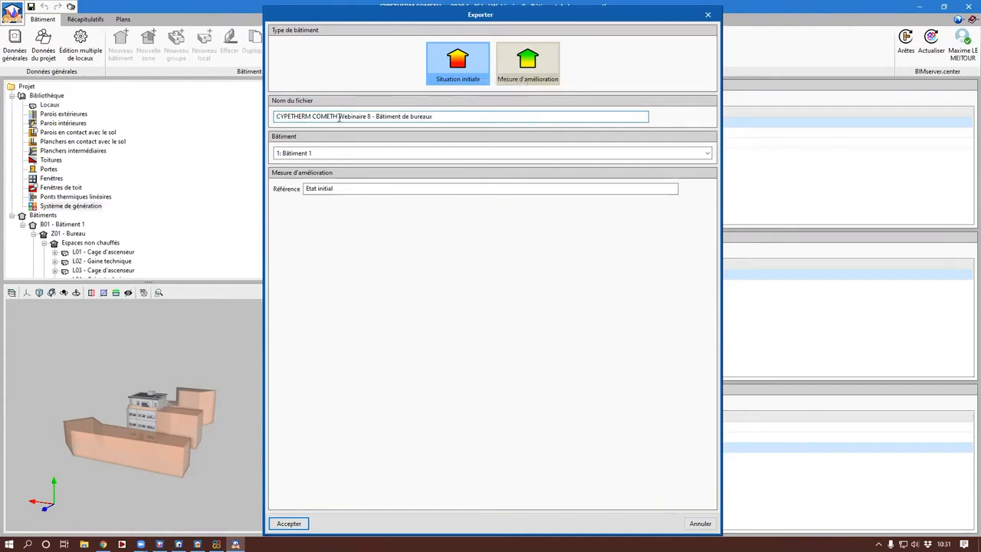
drag(442, 116, 231, 122)
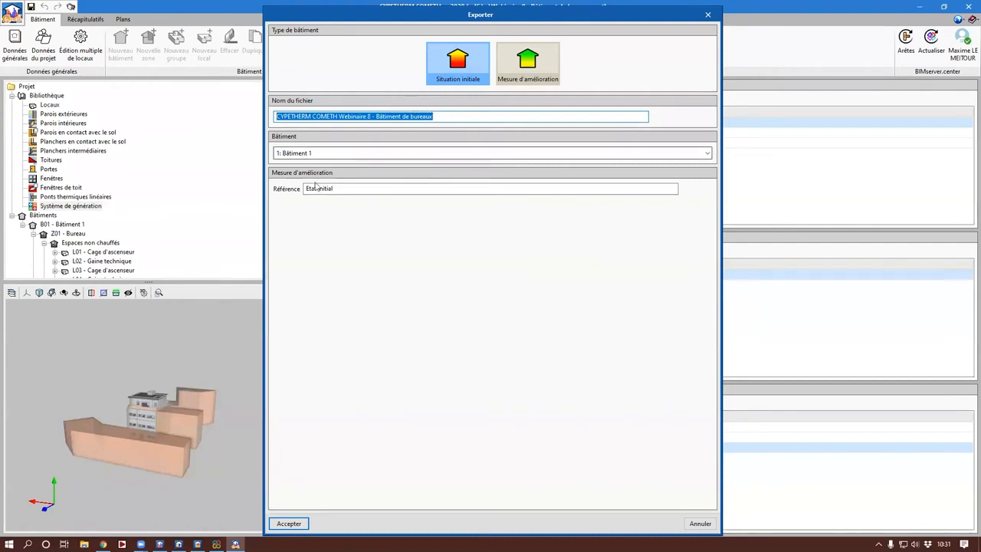
drag(340, 189, 269, 191)
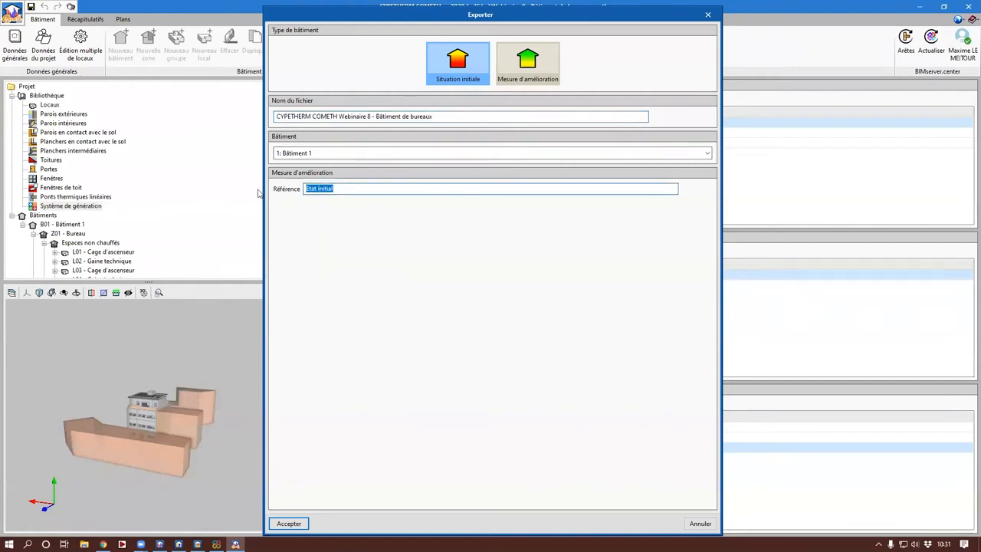
click(302, 526)
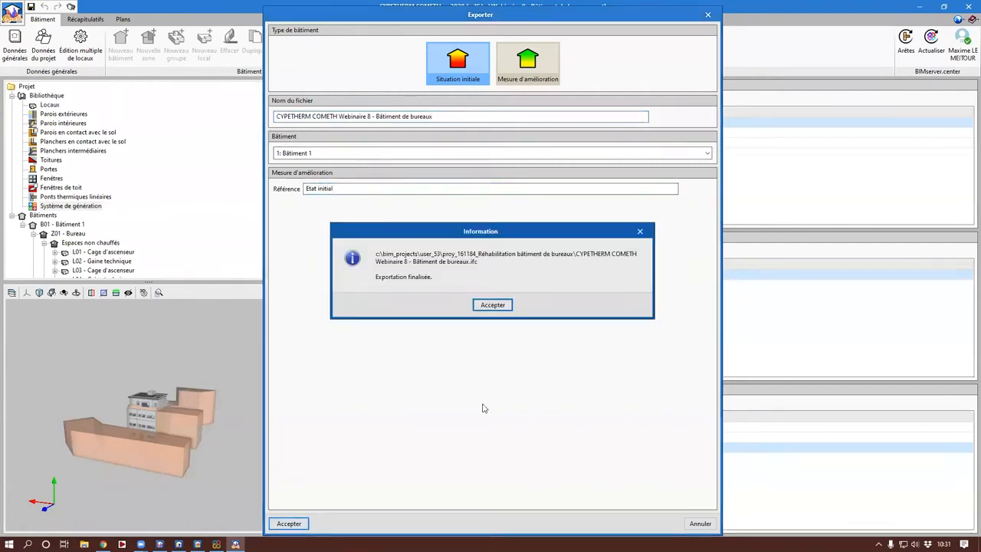
click(486, 308)
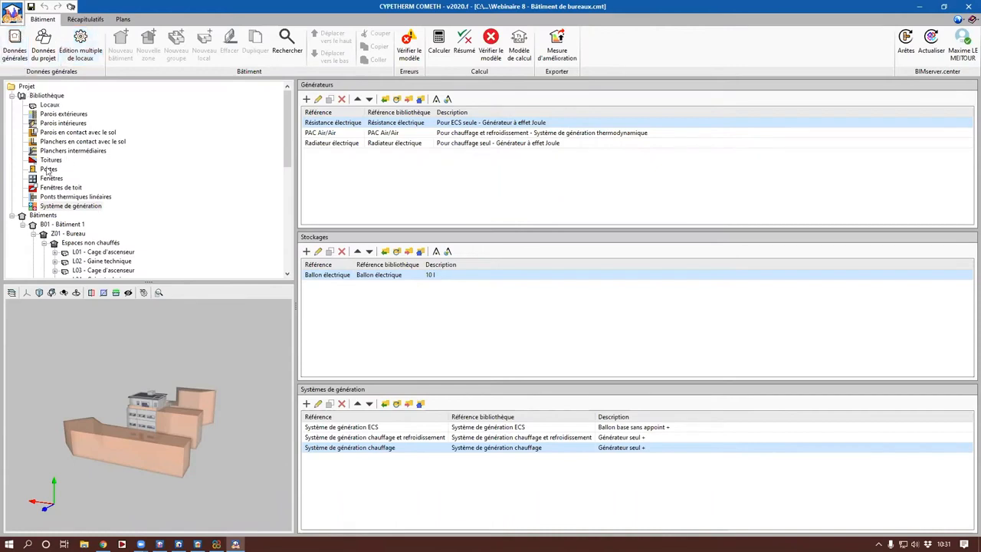
Step: In the exterior wall type Paroi à isolation répartie, set the Isolant layer to 12 cm thickness and 0.032 W/(m·K) conductivity
click(80, 116)
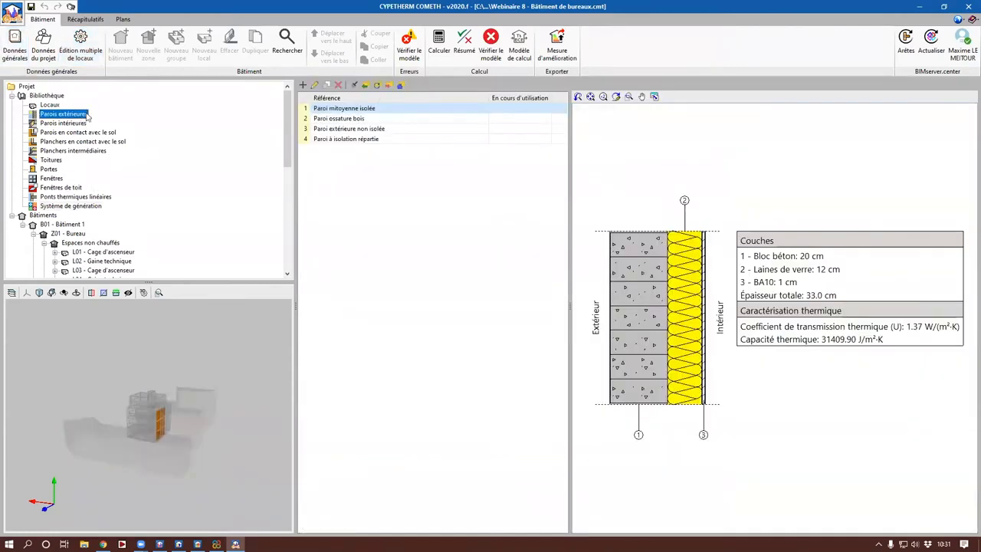
click(395, 141)
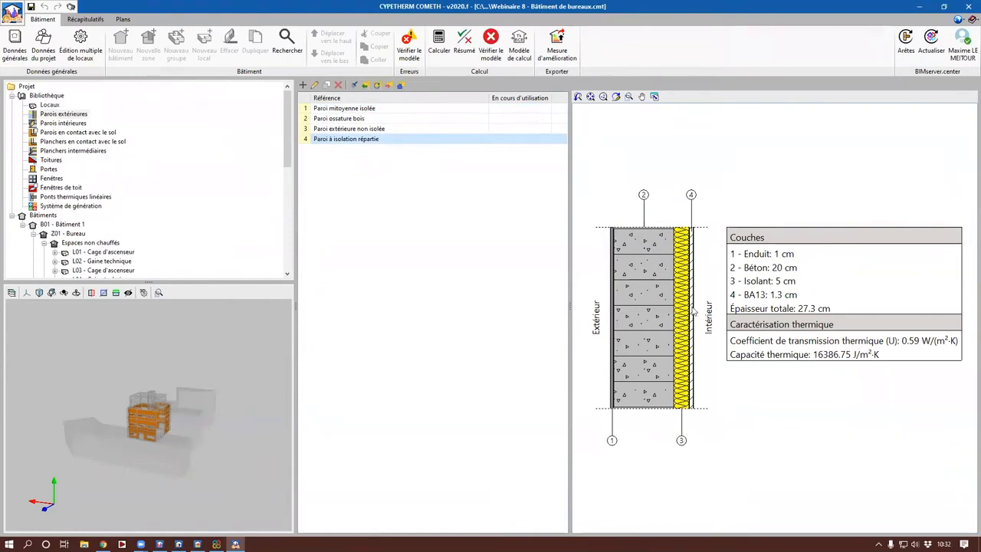
click(69, 115)
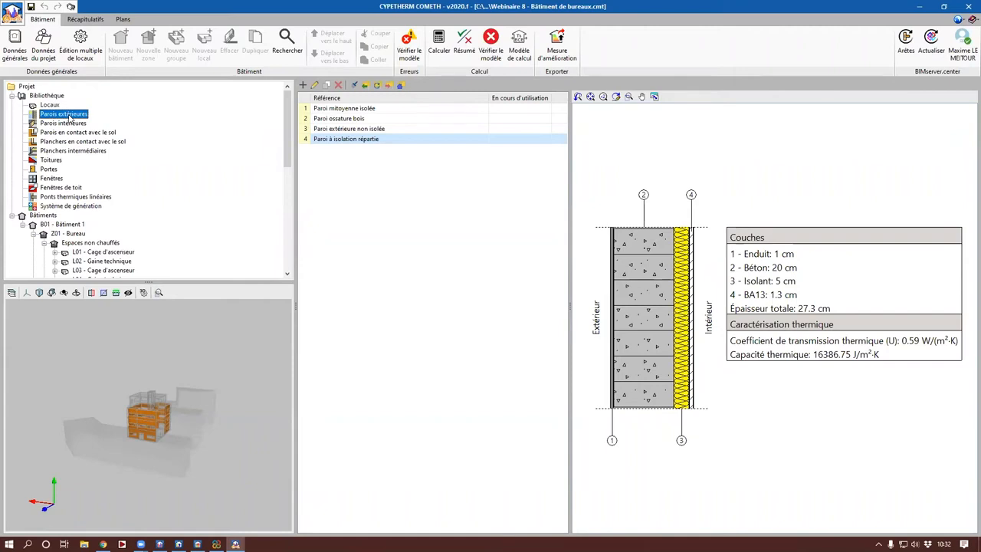
double_click(367, 142)
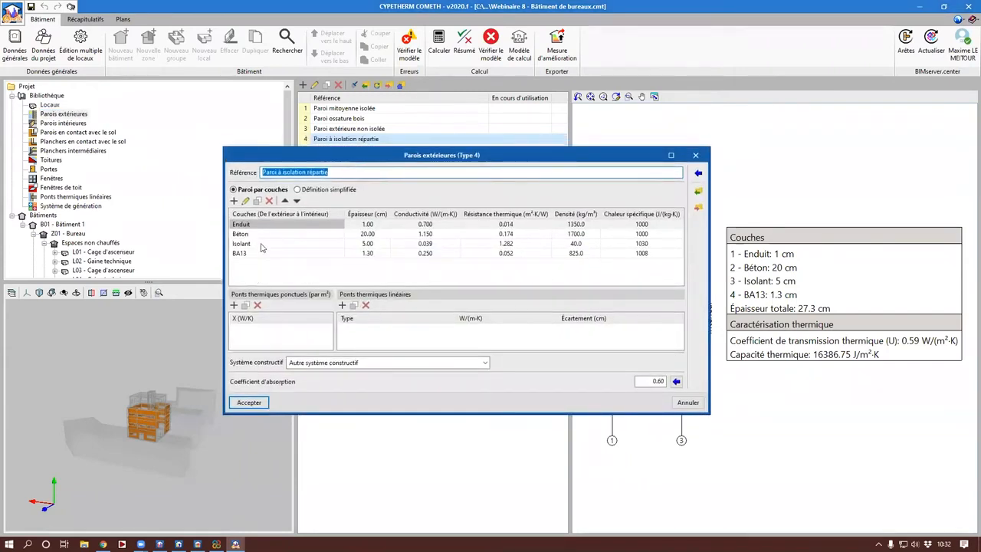
double_click(260, 245)
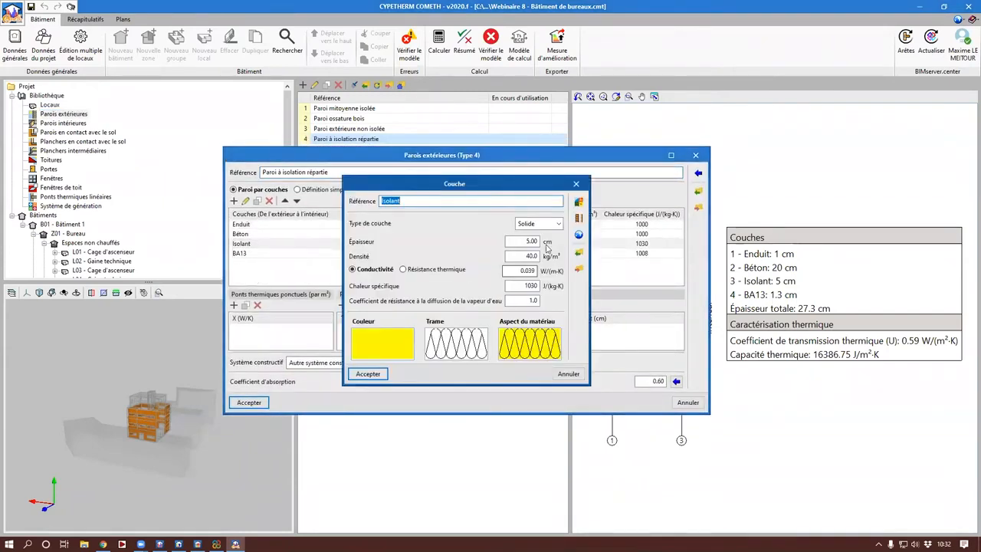
click(536, 242)
text(12)
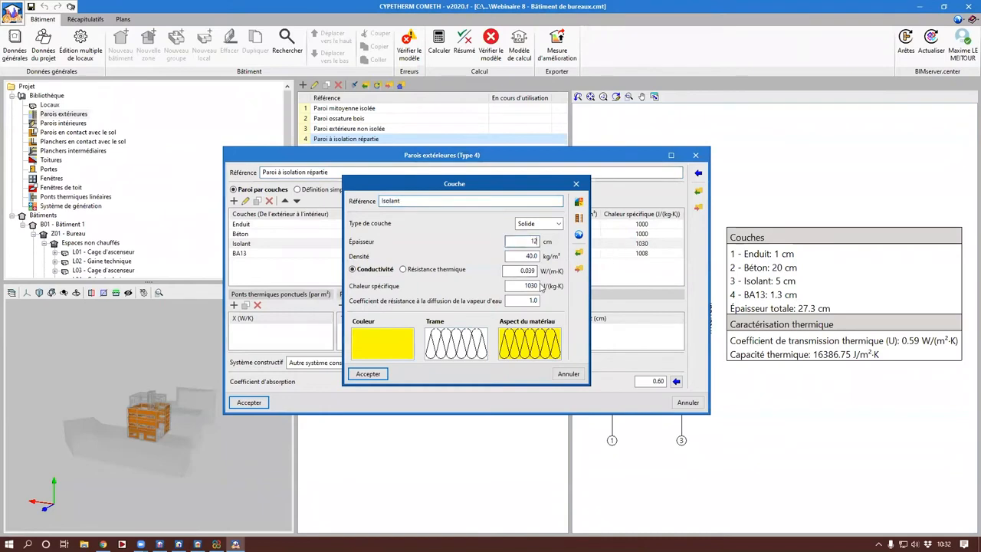
click(526, 270)
text(0.032)
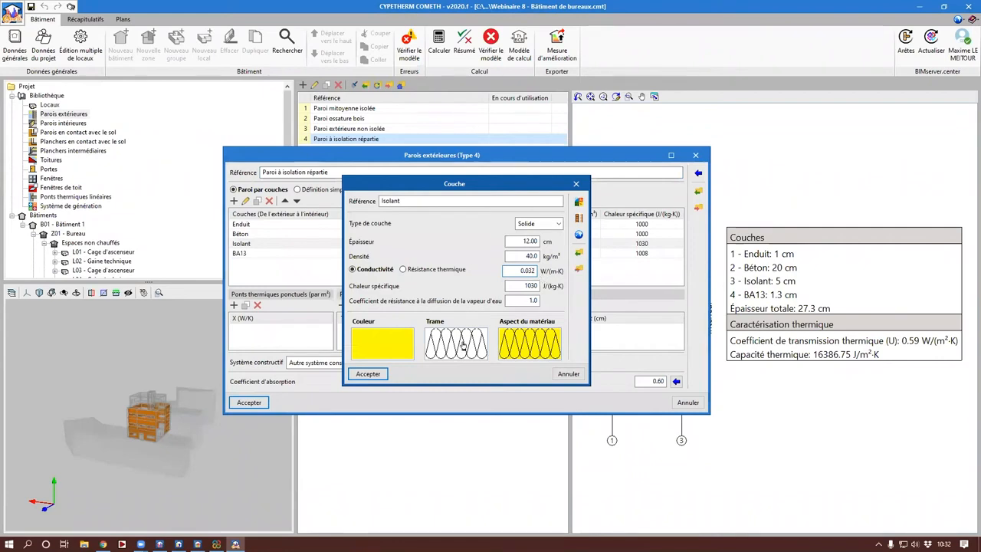
key(Return)
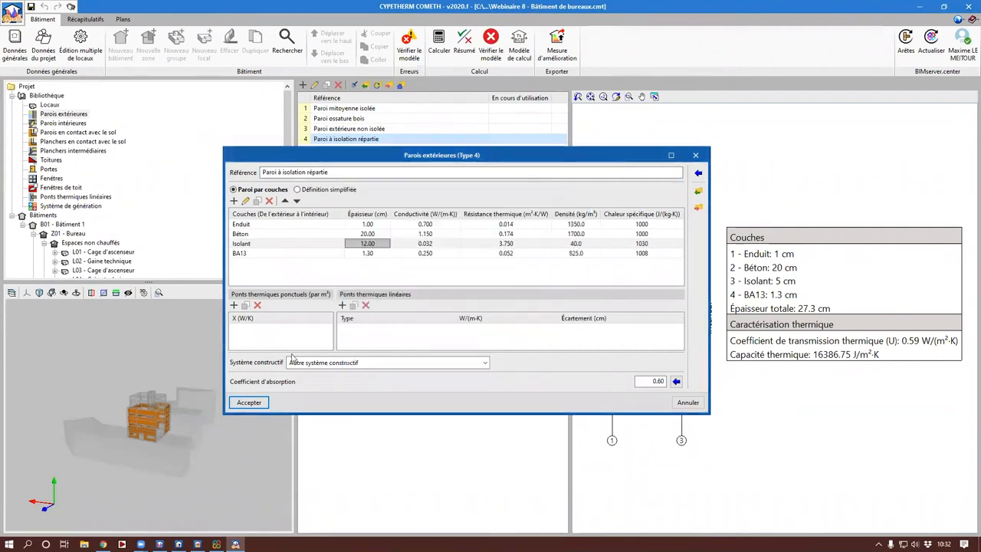
click(247, 400)
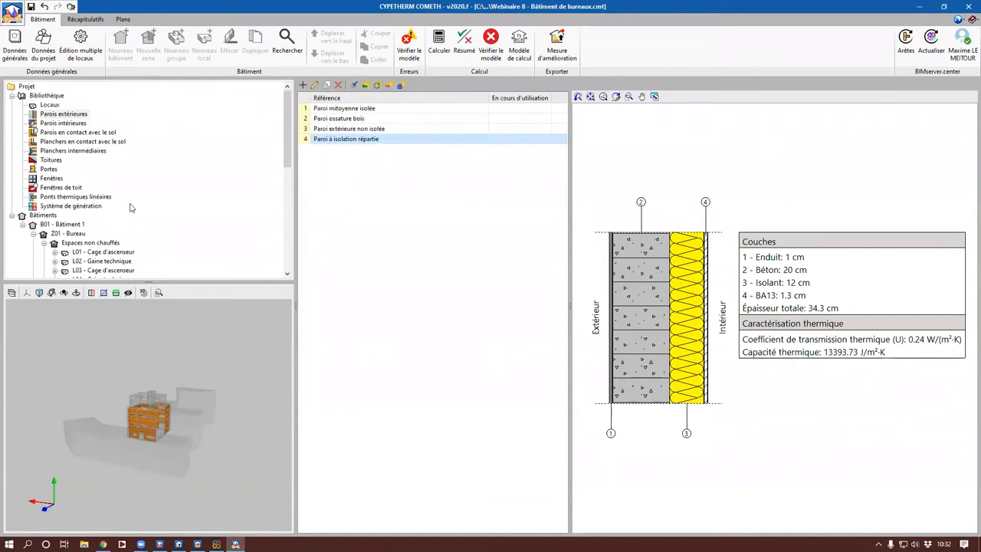
Step: In the library's window type Fenêtre 300x100, set the heat transfer coefficient Uw to 1.3 W/(m²·K)
click(52, 179)
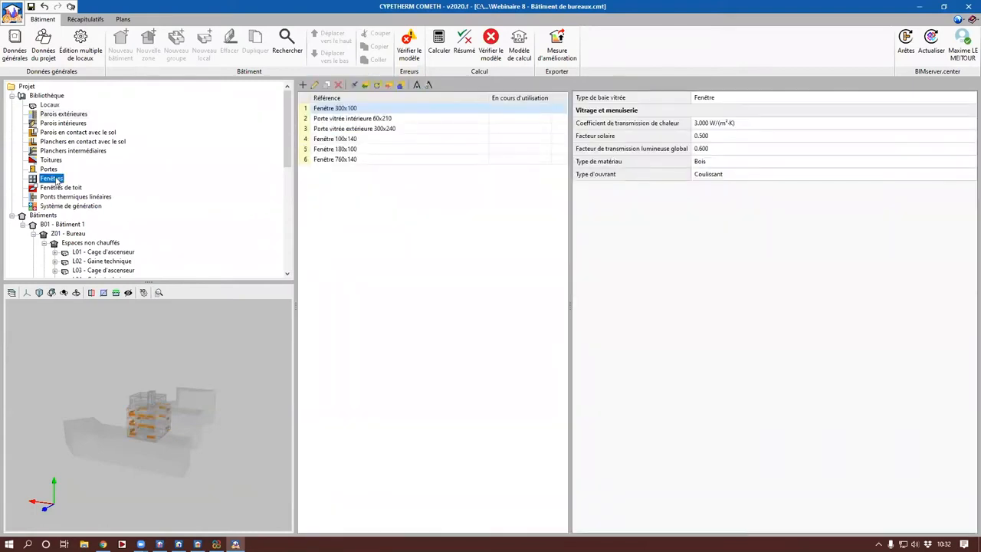
scroll(151, 437, up, 5)
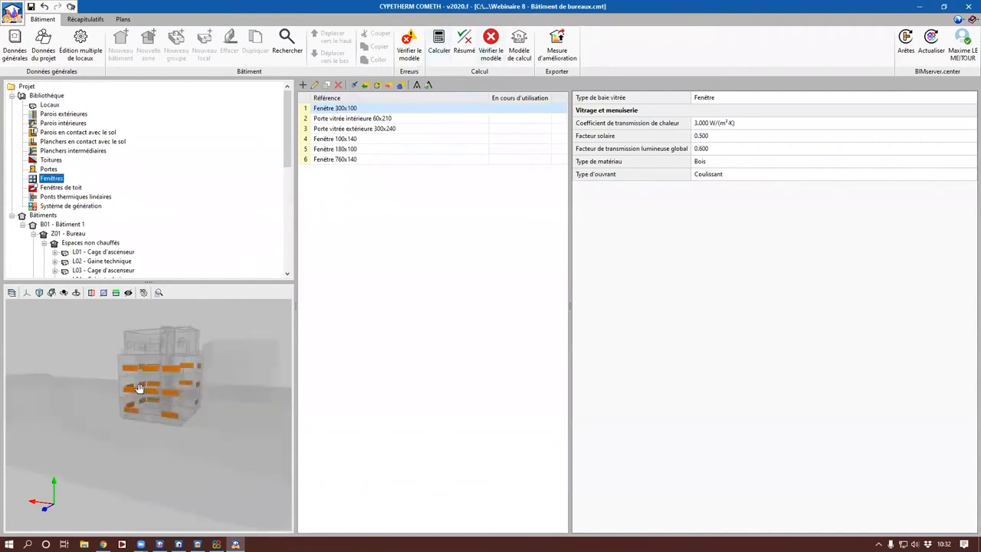
drag(139, 388, 136, 392)
drag(184, 422, 46, 431)
drag(117, 406, 138, 433)
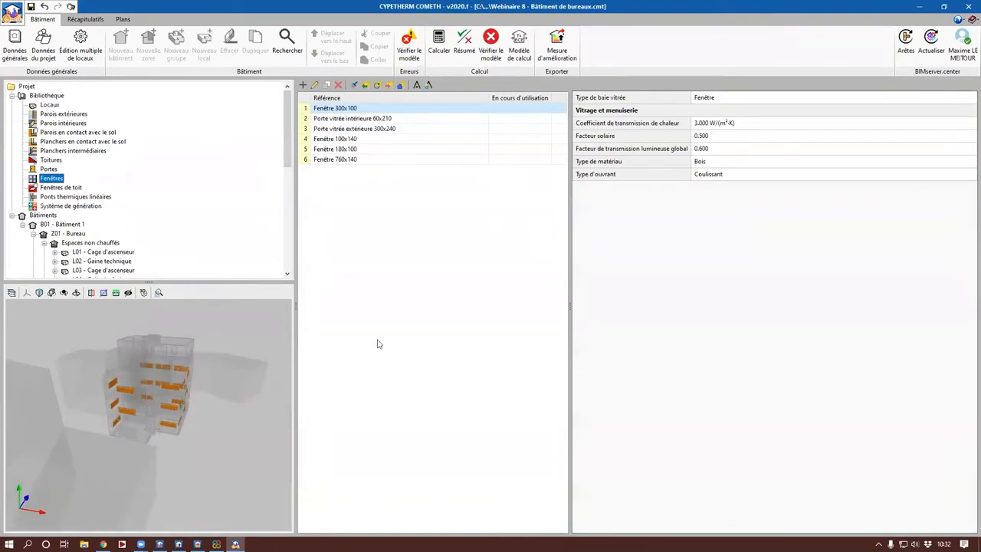
double_click(344, 108)
double_click(496, 189)
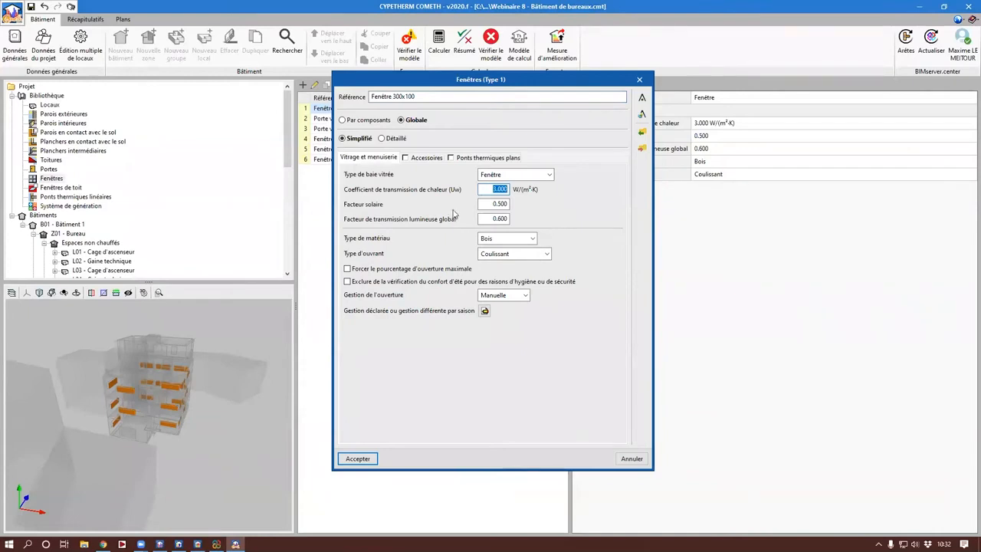
text(1.3)
key(Tab)
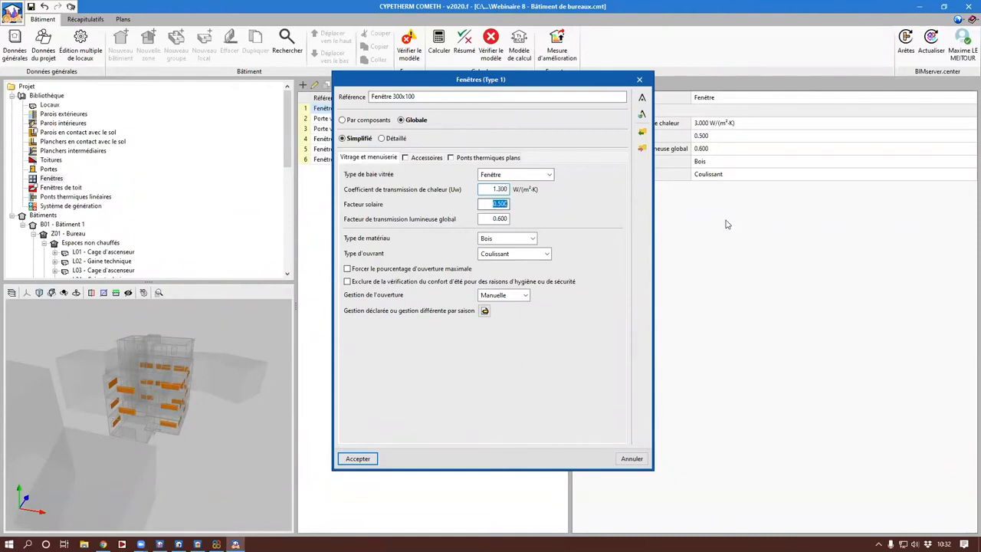
Step: Set Fenêtre 300x100's solar factor to 0.76, global light transmission factor to 0.70 and material to PVC, and accept
text(0.76)
key(Tab)
text(0.70)
click(533, 238)
click(498, 283)
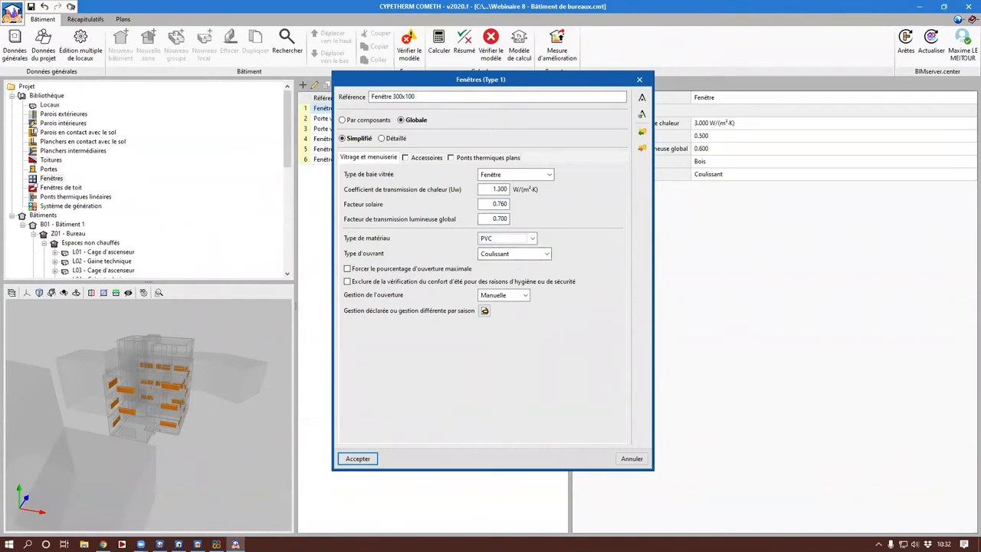
click(358, 460)
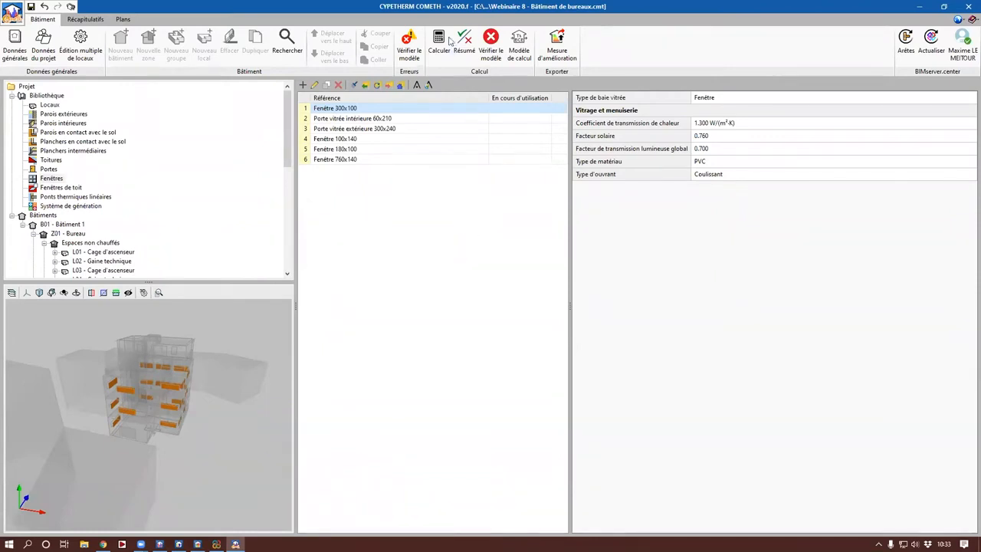
Step: Recalculate the building with the improved walls and windows, consult the Bbio and Cef results summary, and close it
click(440, 48)
click(447, 313)
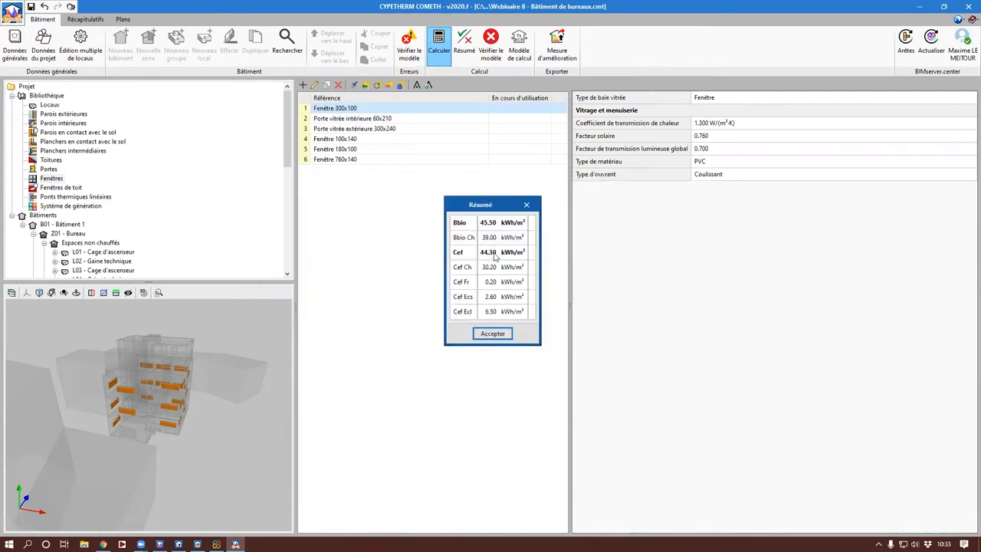
click(493, 333)
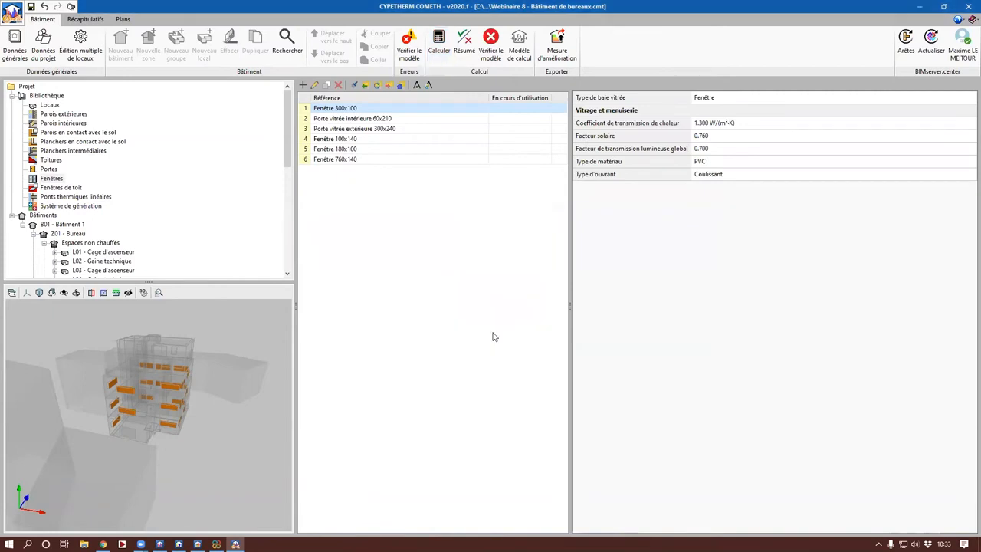
Step: Prepare a Mesure d'amélioration export with file name "CYPETHERM COMETH Webinaire 8 - Bâtiment de bureaux V1" and reference "Ajout isolation + changement fenêtre"
click(558, 56)
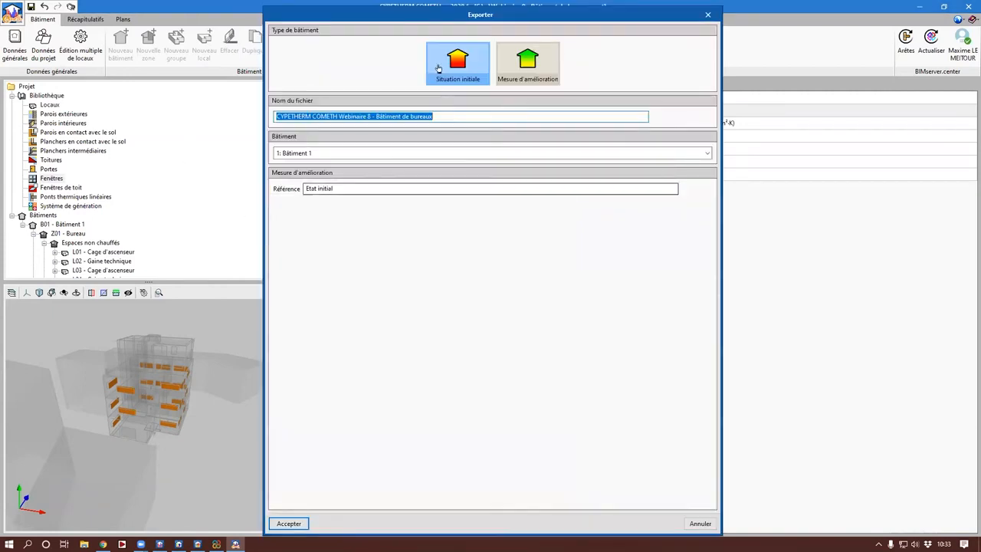
click(527, 62)
click(477, 119)
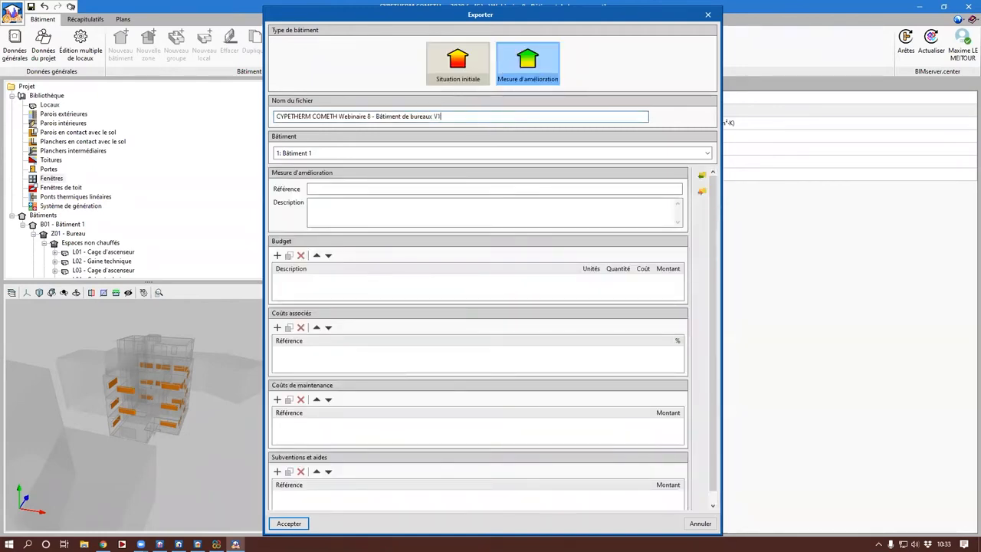
drag(460, 116, 292, 118)
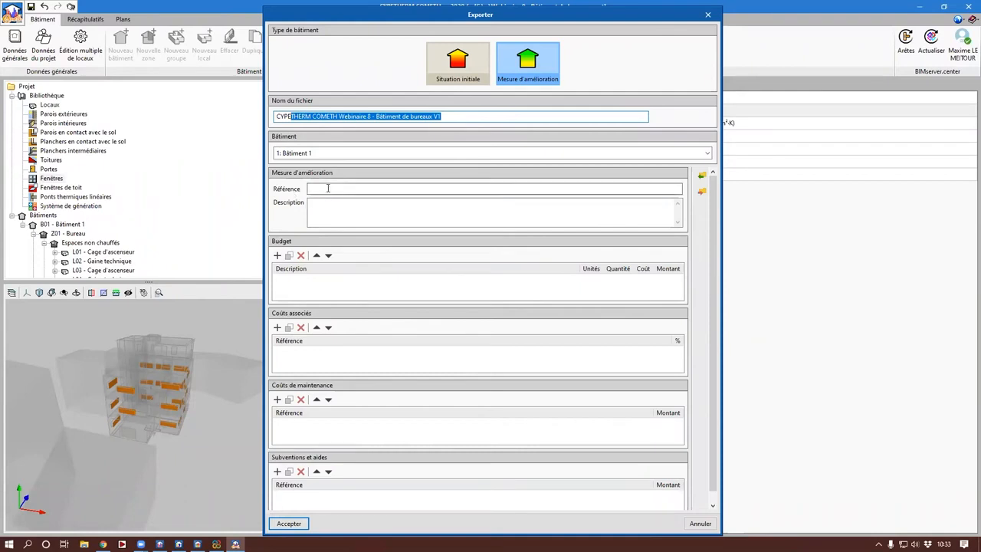
click(325, 189)
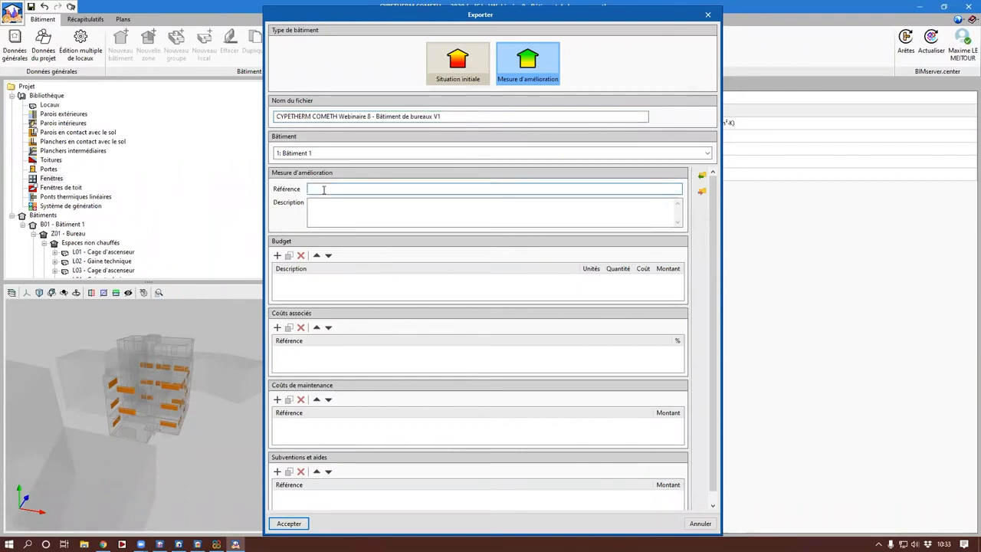
text(Ajout isol)
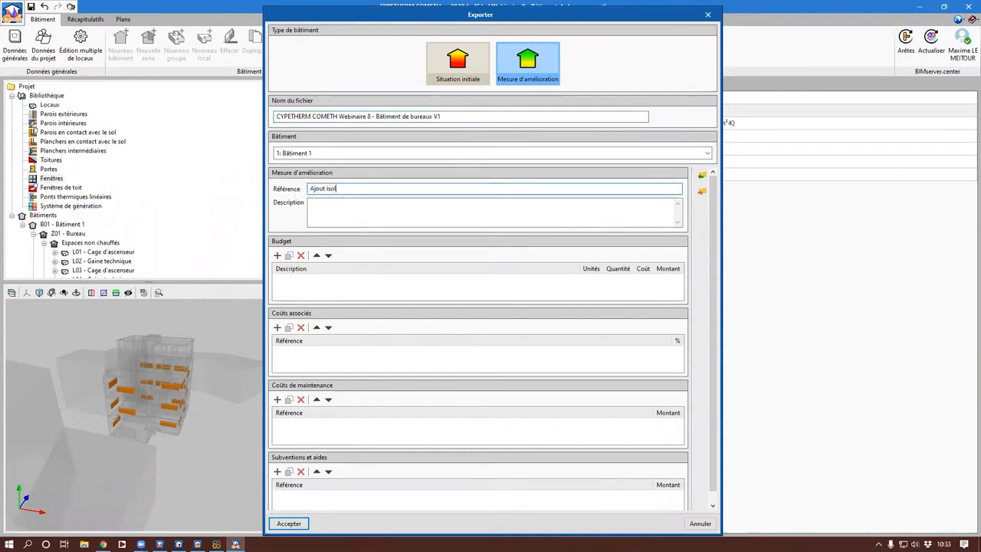
text(ation + changement fenêtre)
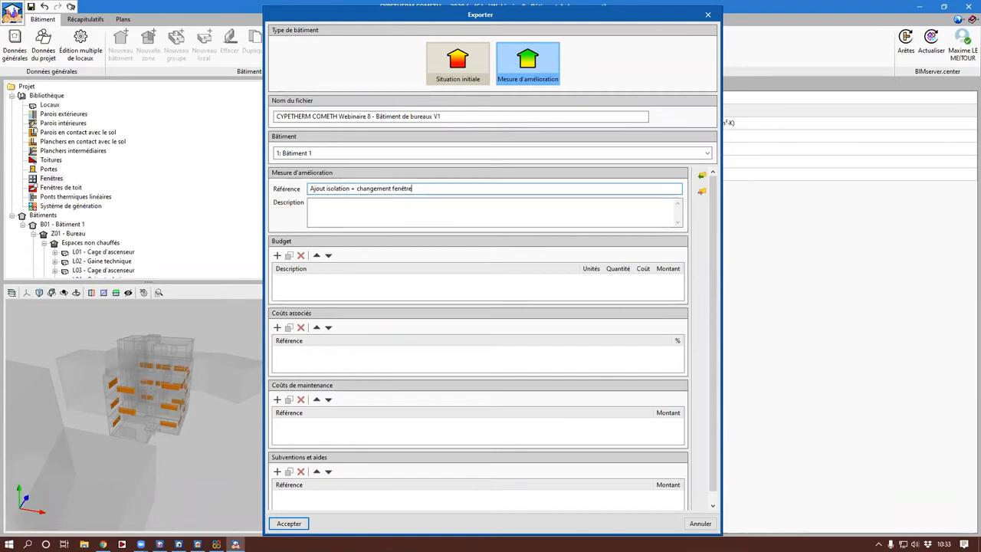
drag(456, 22, 457, 18)
Step: Add a budget line described as "Curage isolant" with m² as its unit
click(279, 250)
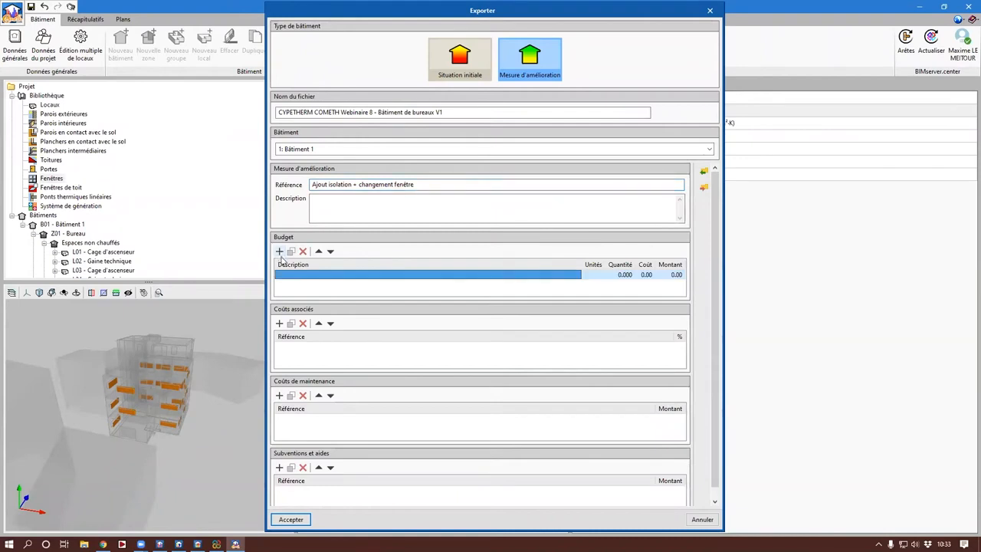
click(313, 274)
text(Cu)
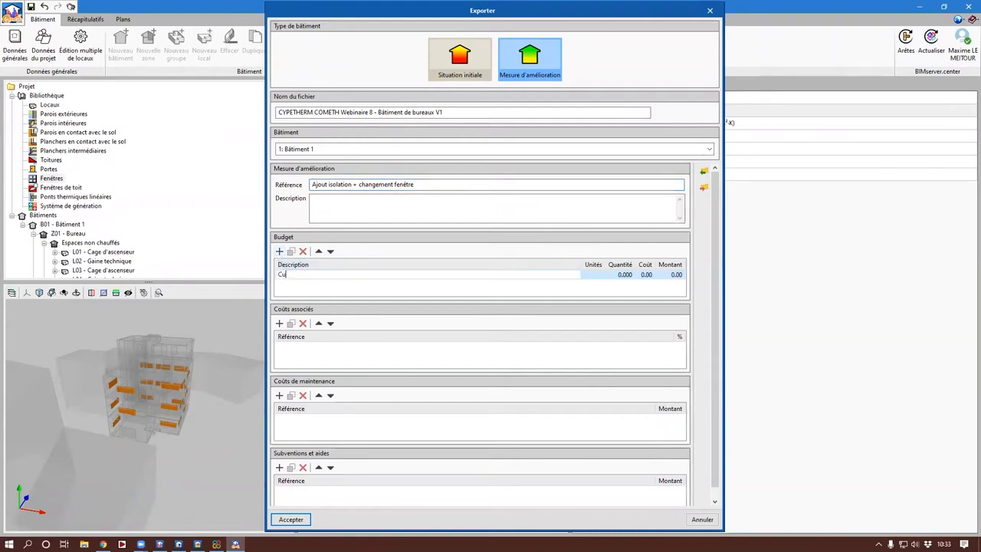
text(rage isolant)
key(Return)
click(594, 276)
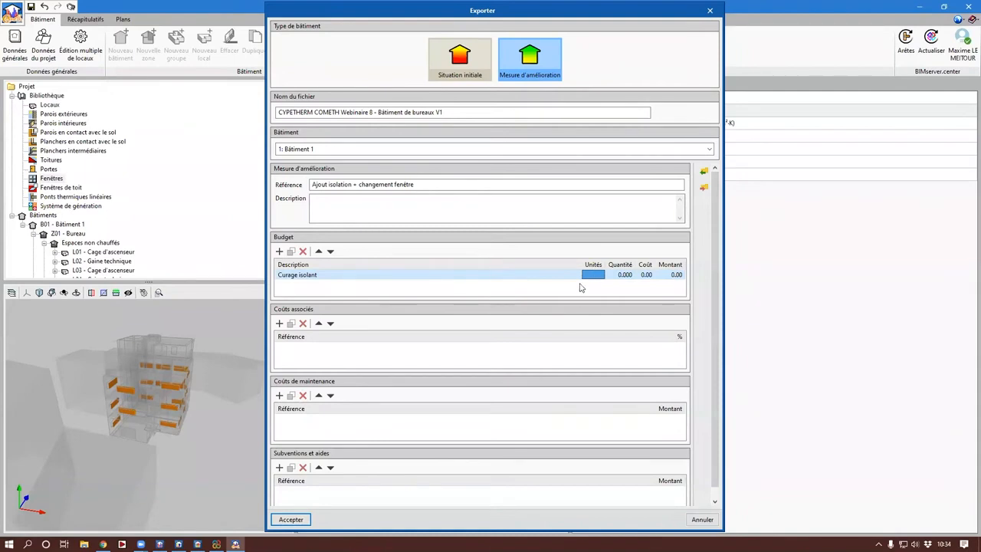
text(m²)
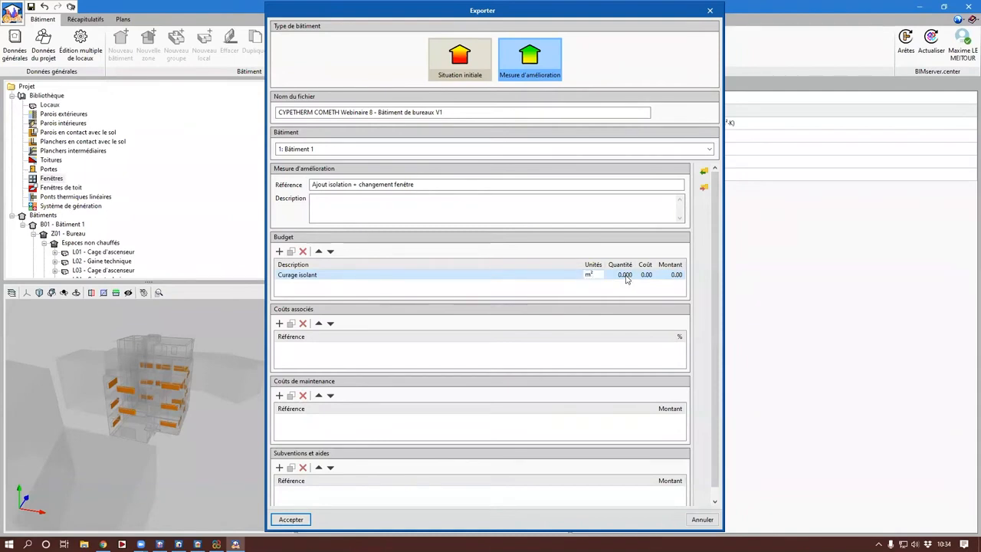
click(627, 277)
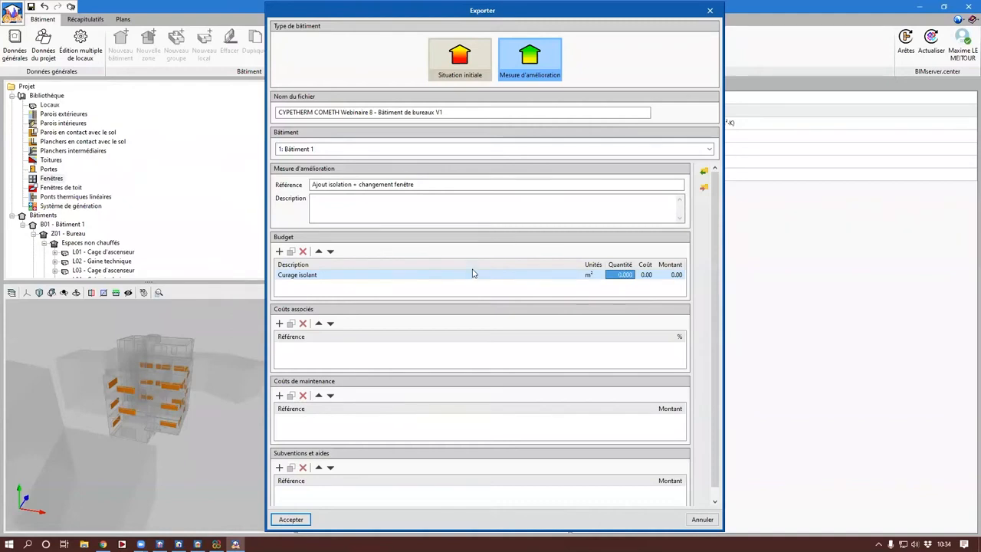
Step: Copy the measure's reference text and look up the total surface of Paroi à isolation répartie in the materials and construction elements report
drag(426, 184, 253, 188)
key(ctrl+c)
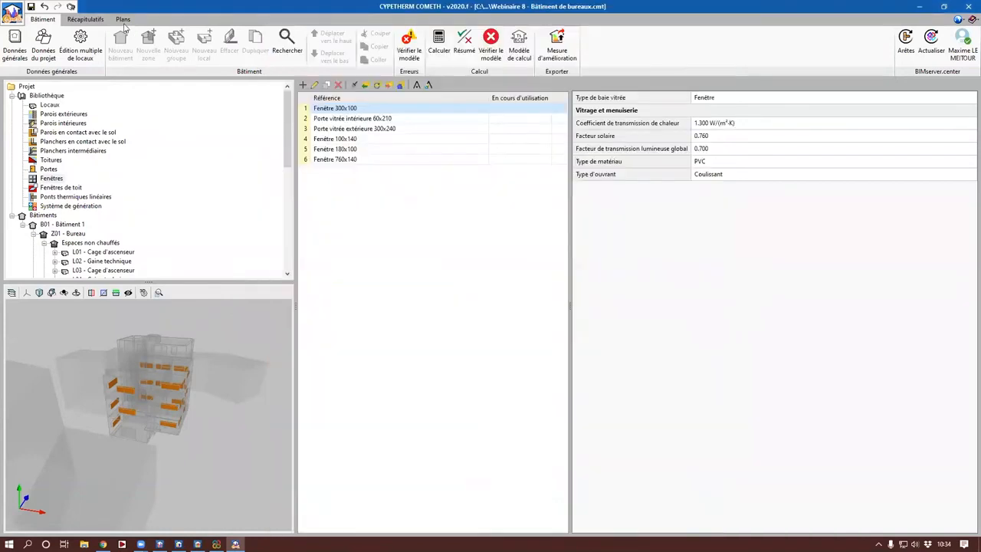
click(86, 19)
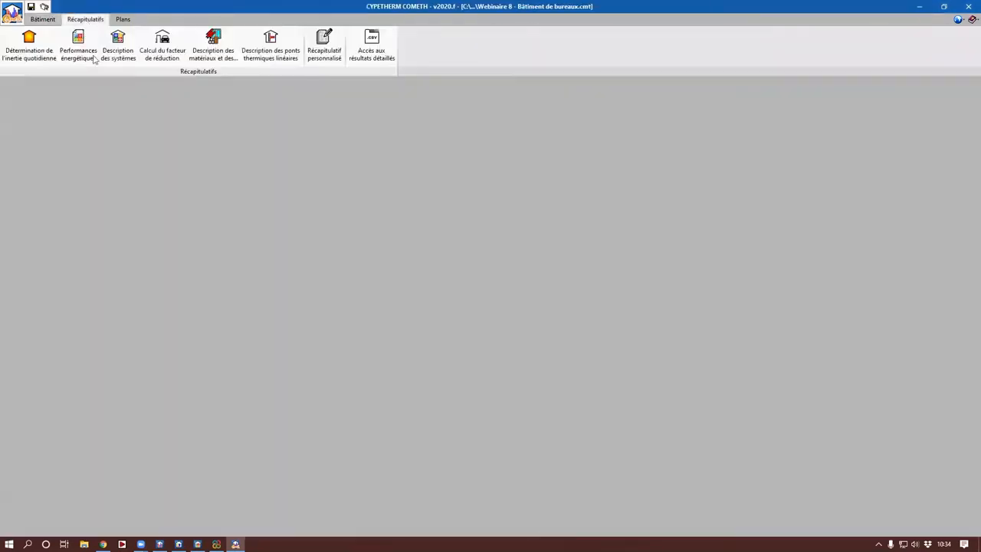
click(212, 49)
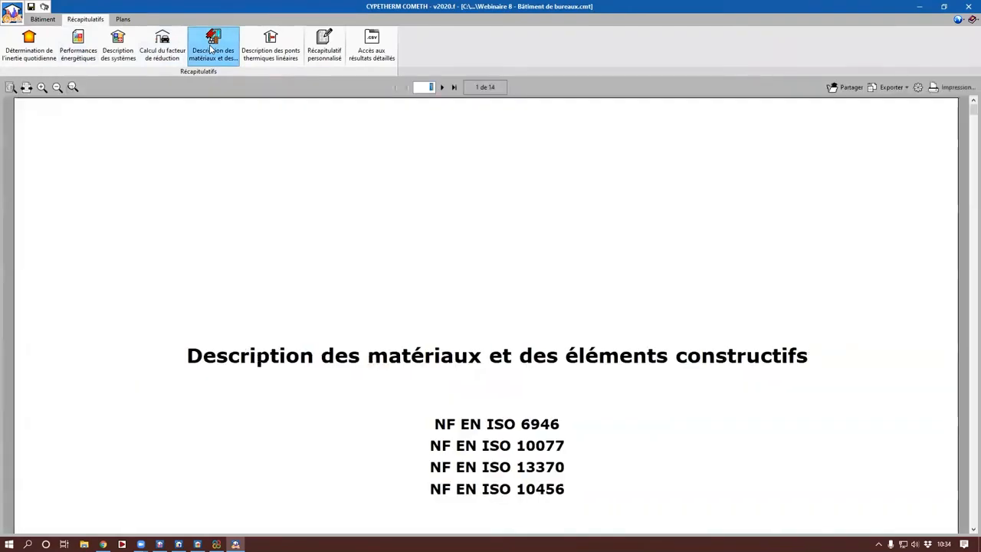
scroll(585, 373, down, 5)
scroll(586, 373, down, 3)
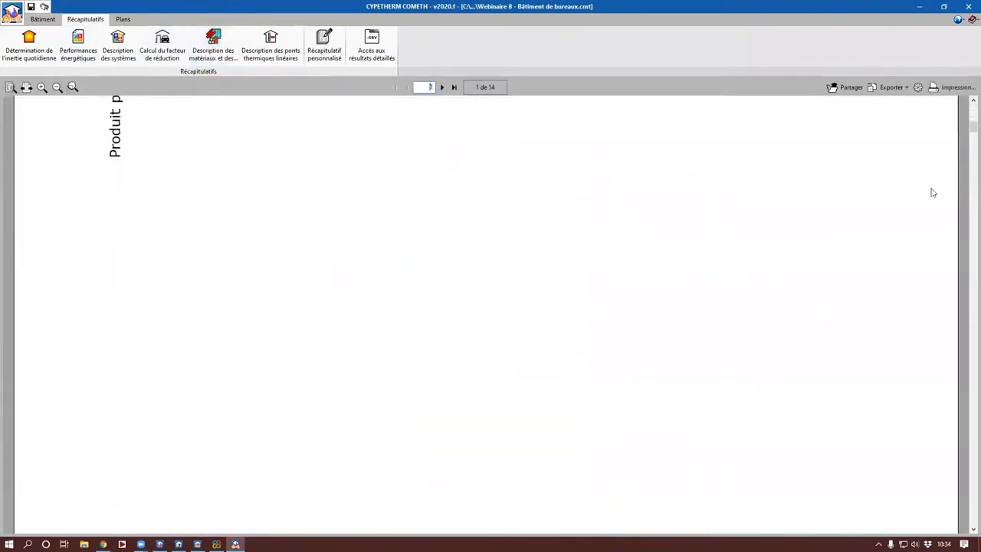
click(723, 253)
scroll(723, 254, down, 5)
scroll(690, 269, down, 3)
scroll(650, 353, down, 10)
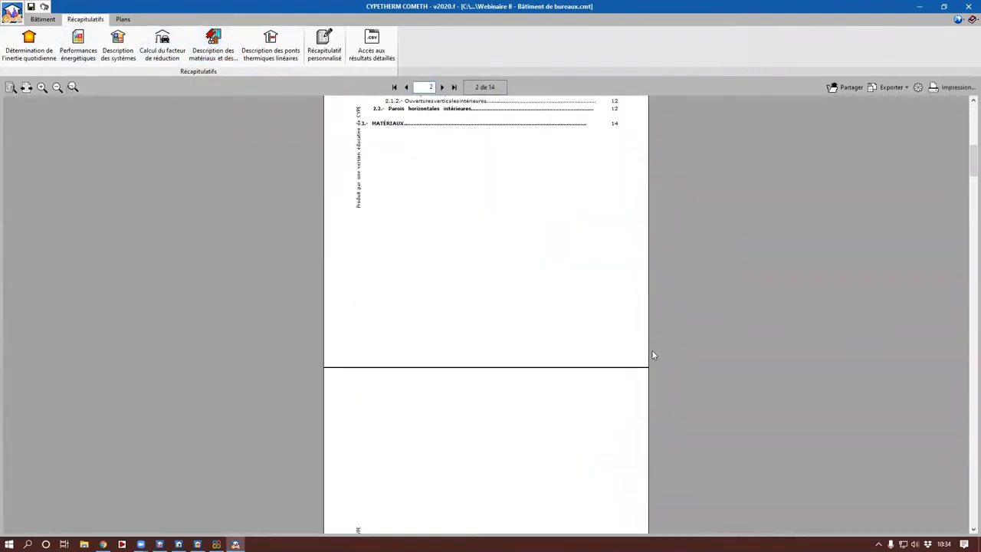
scroll(640, 379, down, 15)
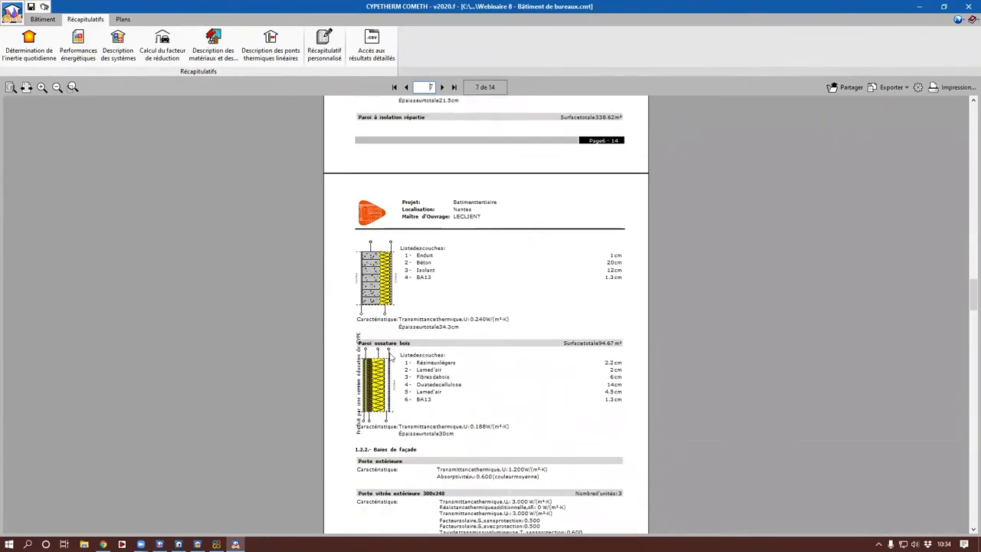
scroll(392, 358, up, 4)
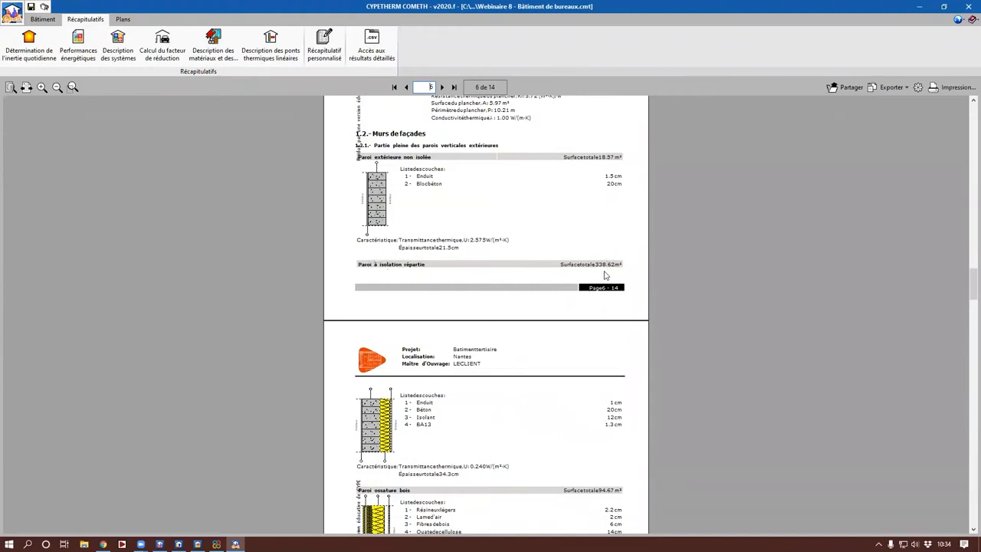
scroll(604, 275, up, 1)
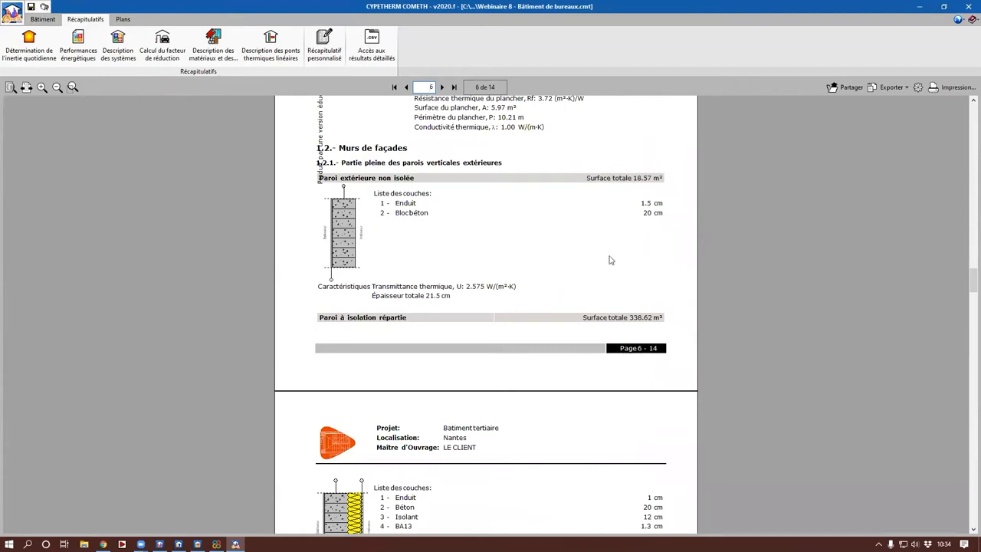
Step: Reopen the improvement measure export as Mesure d'amélioration and paste the reference "Ajout isolation + changement fenêtre"
click(44, 19)
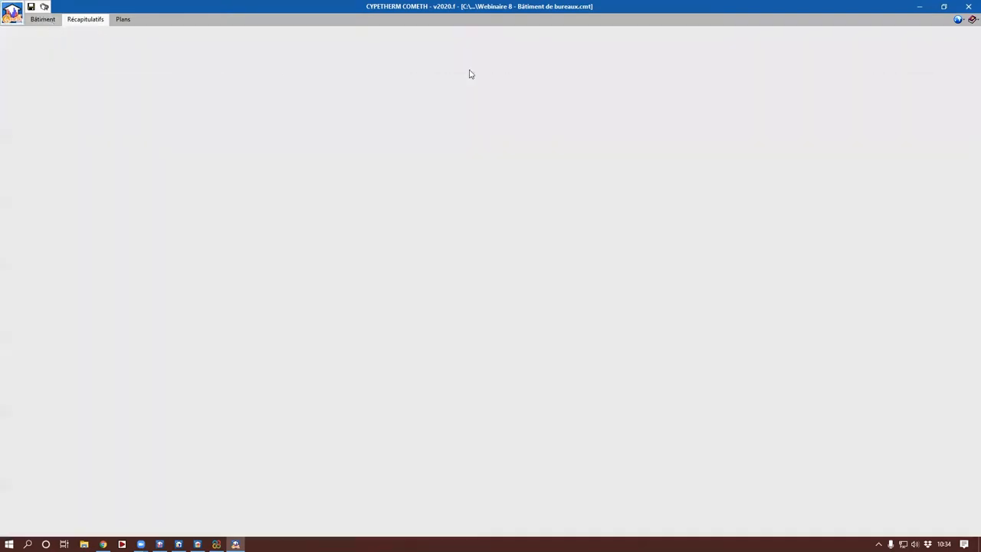
click(548, 44)
click(512, 72)
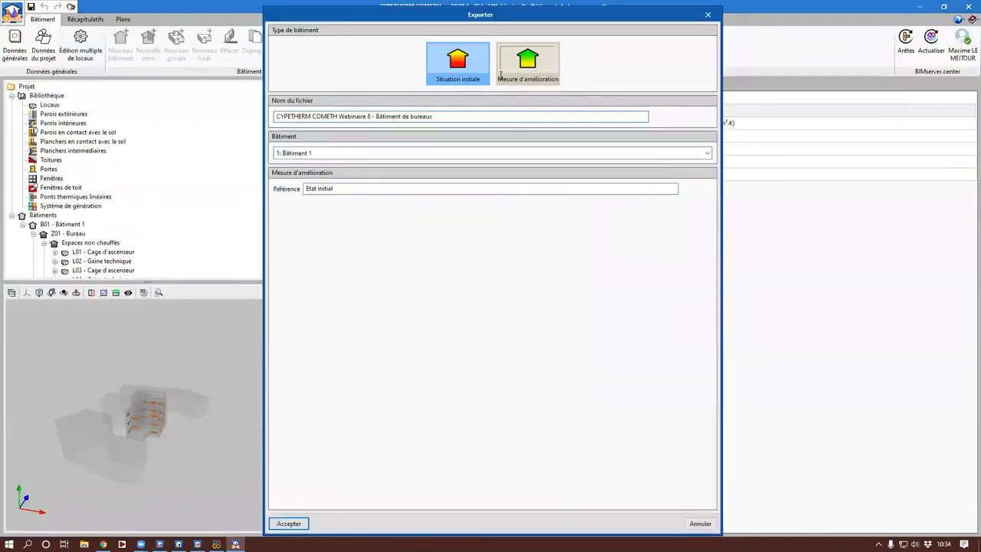
key(ctrl+v)
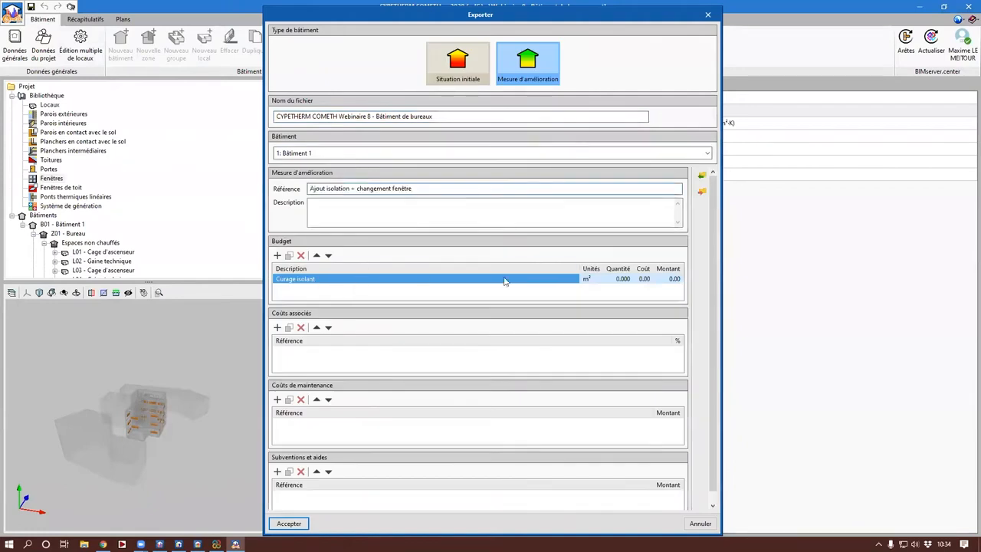
Step: Set the Curage isolant budget line to a quantity of 340 m² and a unit cost of 4.50
click(624, 281)
text(340)
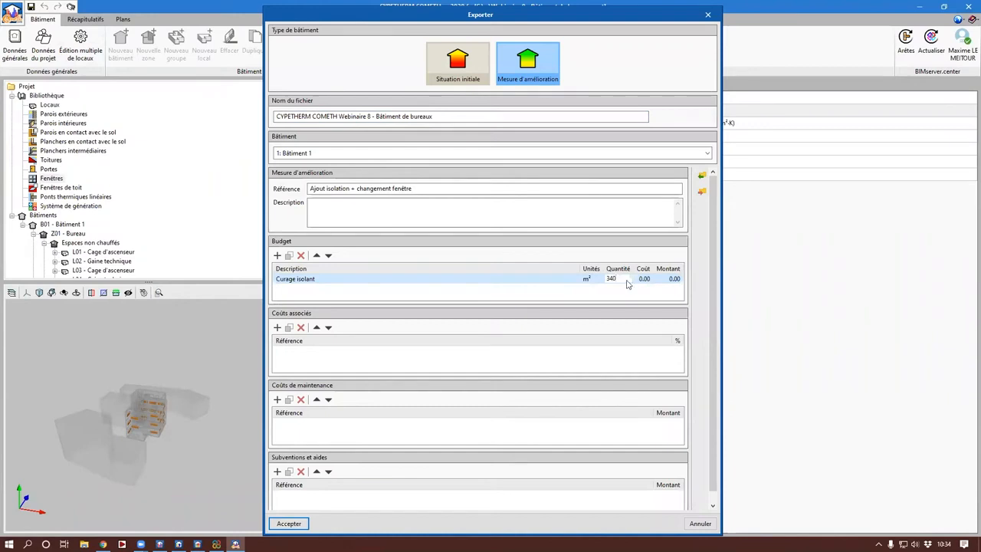
key(Tab)
text(4.5)
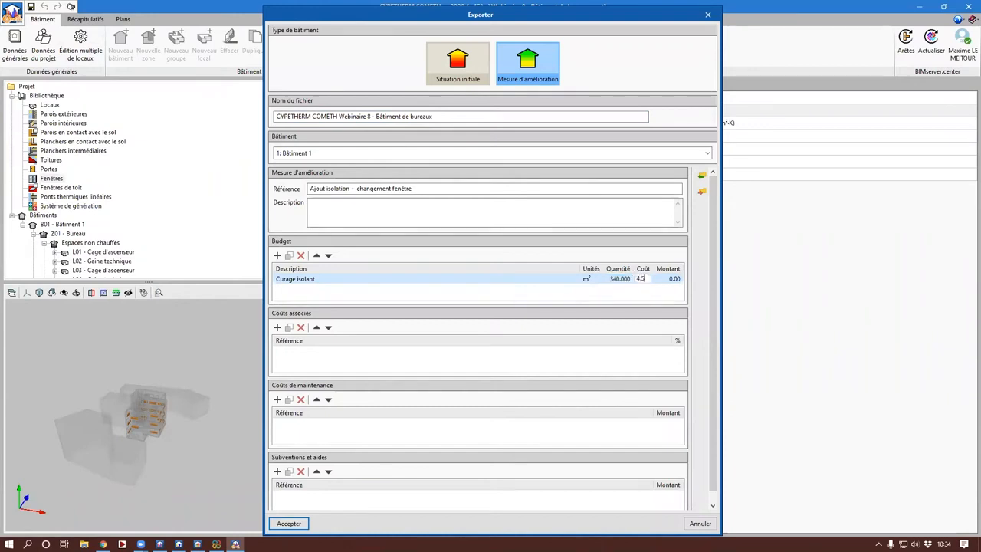
click(679, 280)
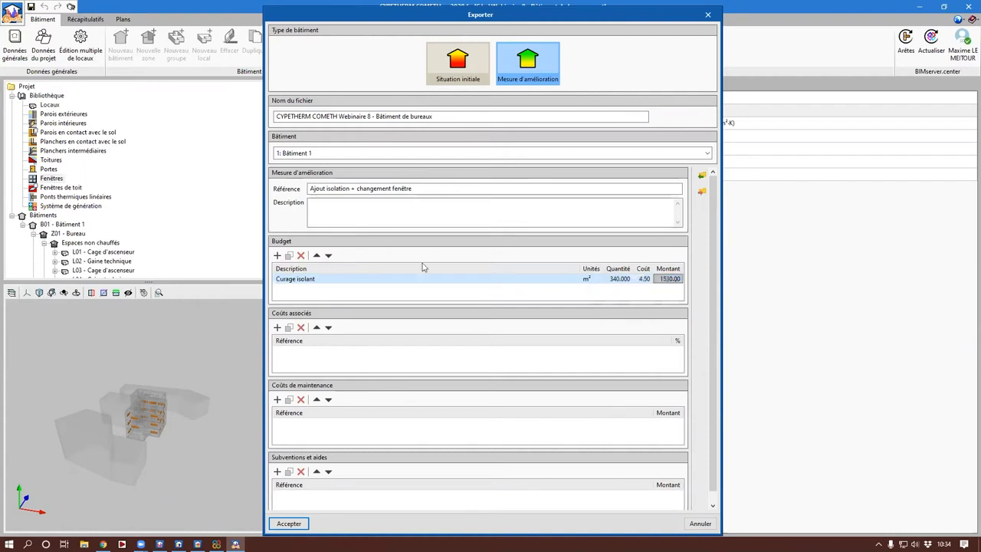
Step: Add a budget line "Pose isolant" in m² with a quantity of 340 and a unit cost of 5.00
click(278, 255)
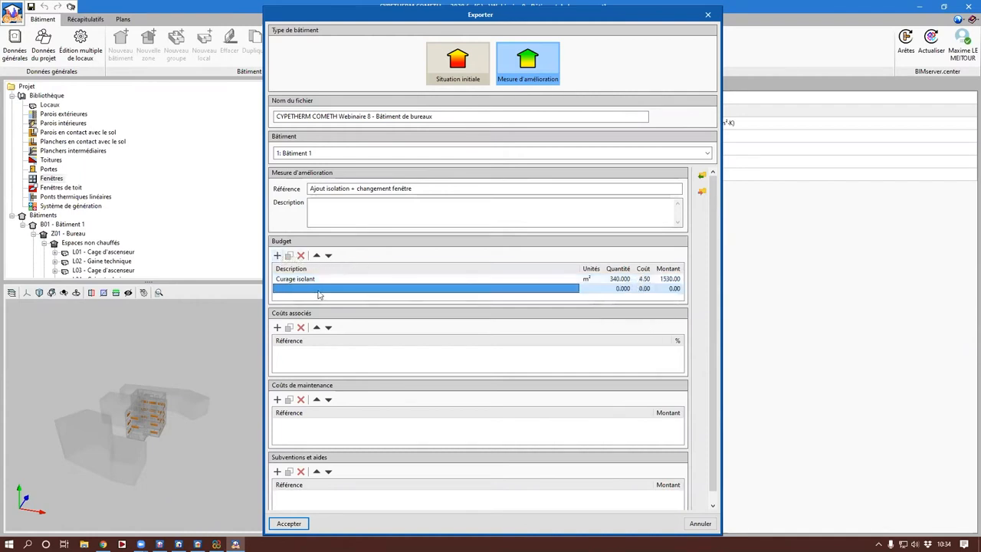
text(Pos)
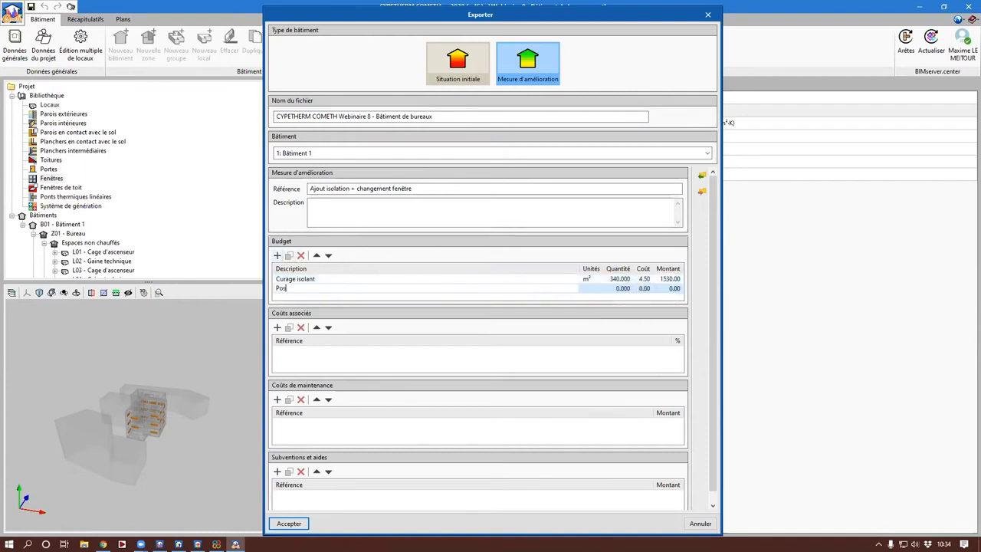
text(e isolant)
click(586, 289)
text(m²)
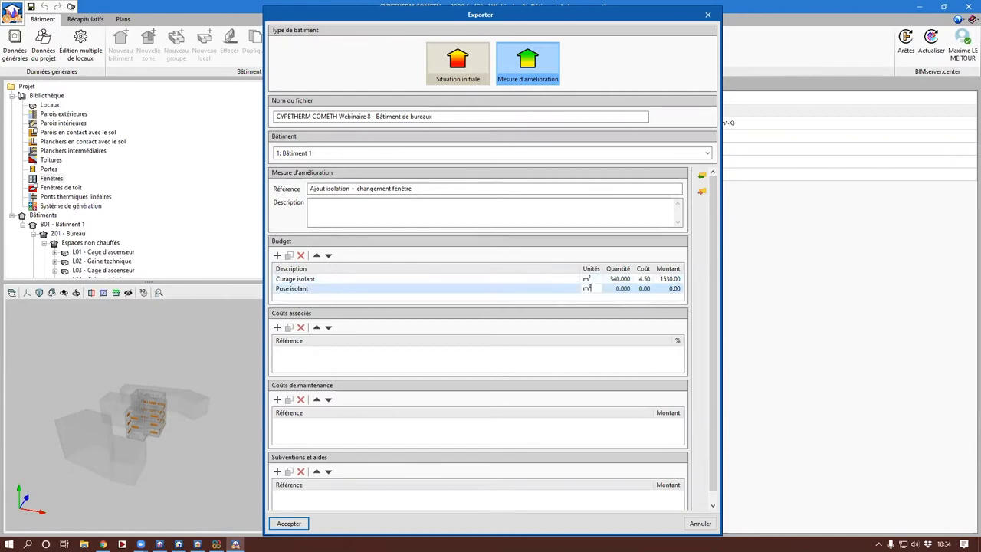
key(Tab)
text(340)
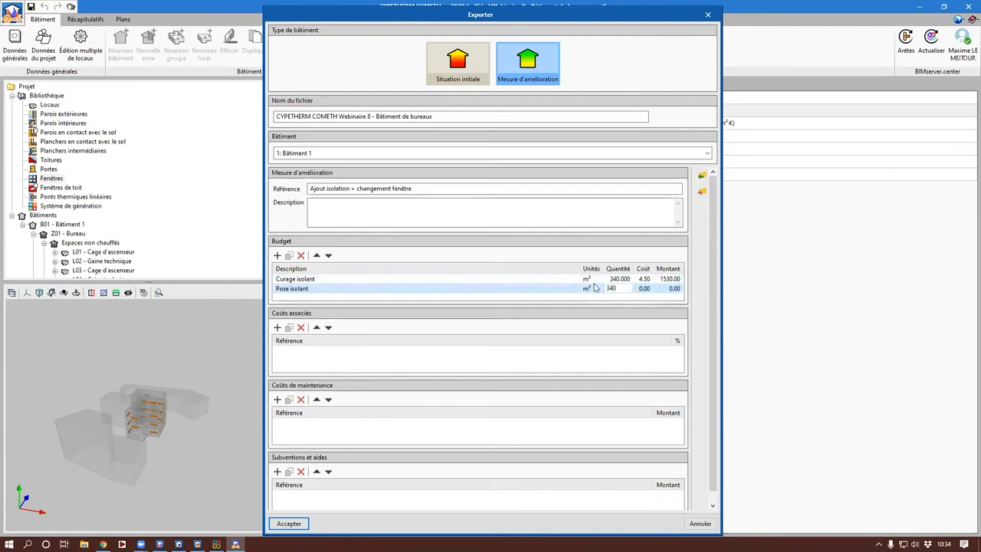
key(Tab)
text(5)
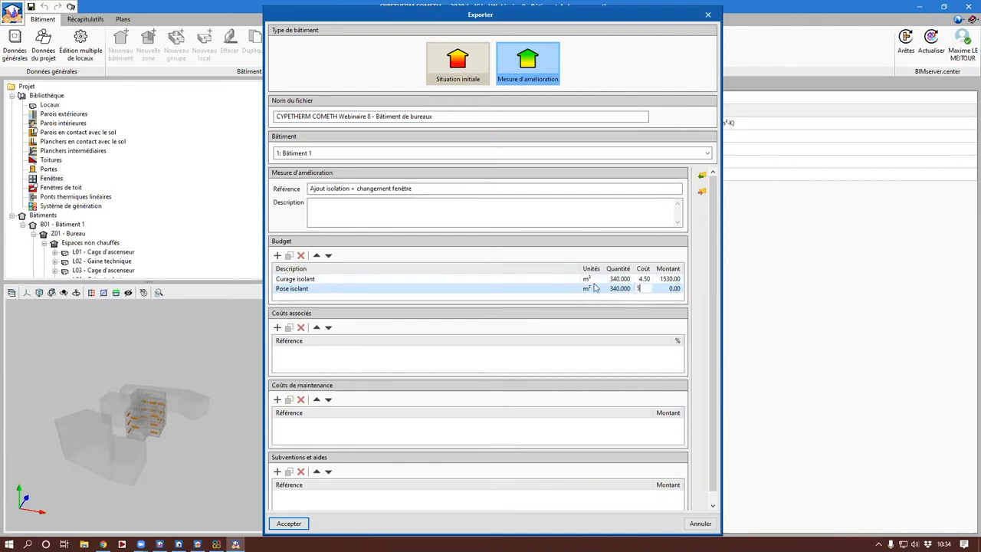
click(657, 293)
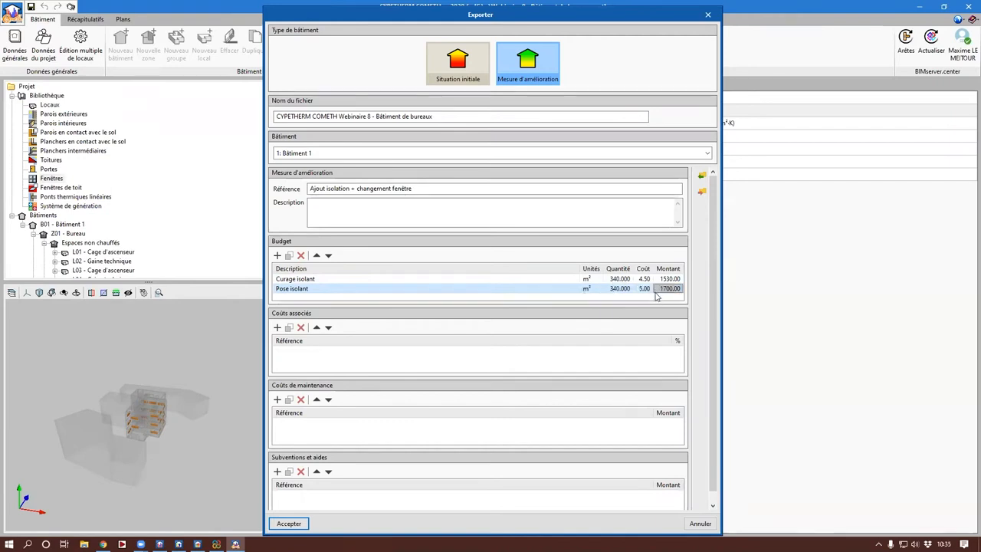
Step: Add a budget line "Dépose fenêtres" in m² with a quantity of 440 and a unit cost of 4.50
click(278, 256)
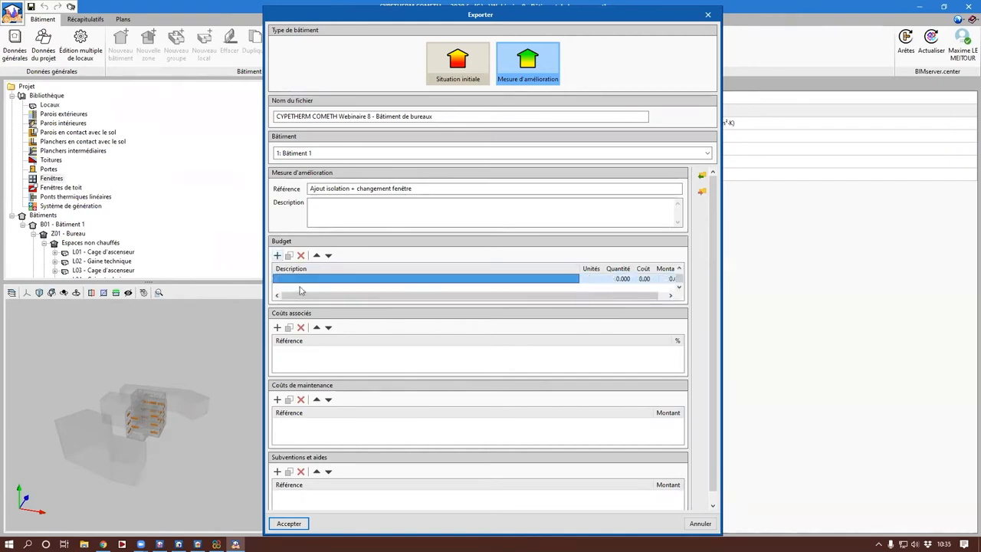
click(300, 281)
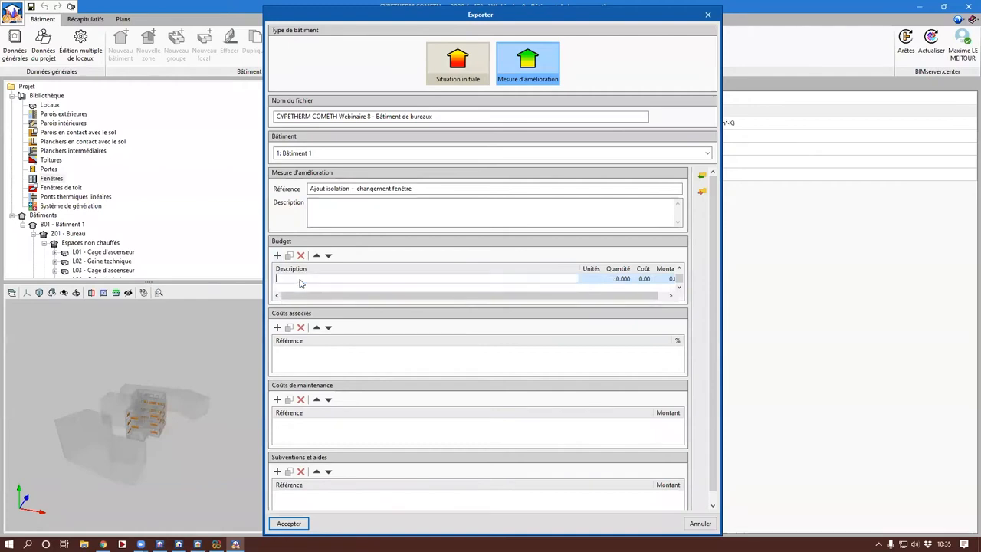
text(Dépose fenêtres)
key(Tab)
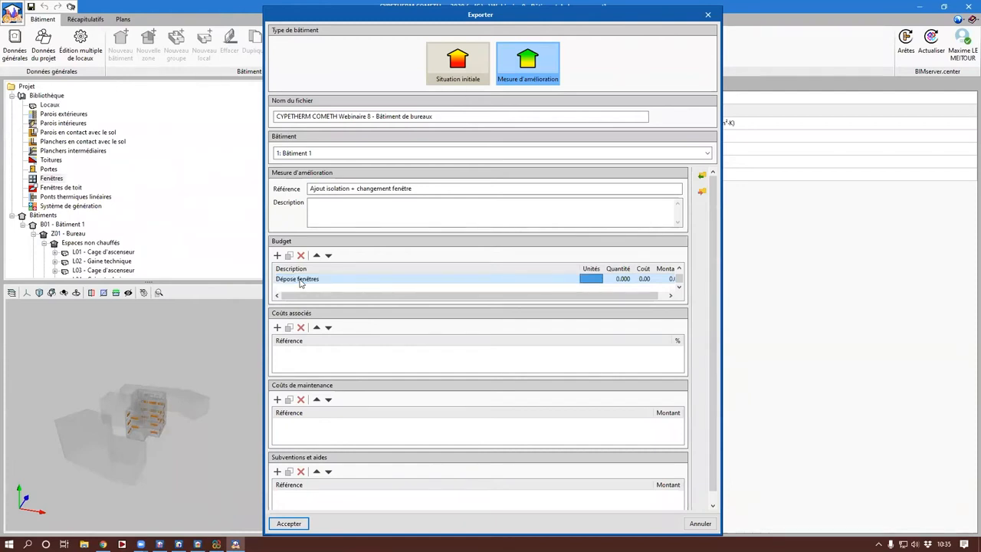
text(m²)
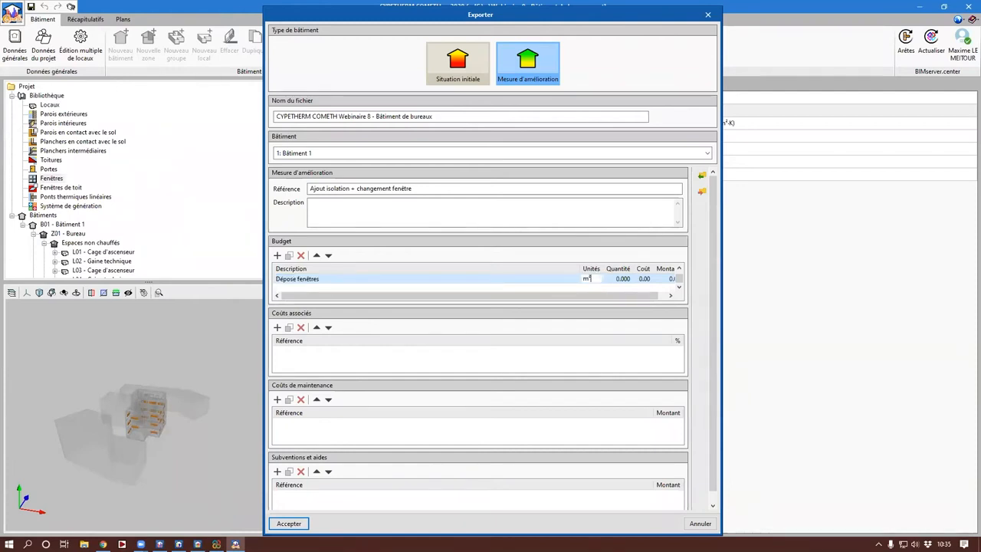
key(Tab)
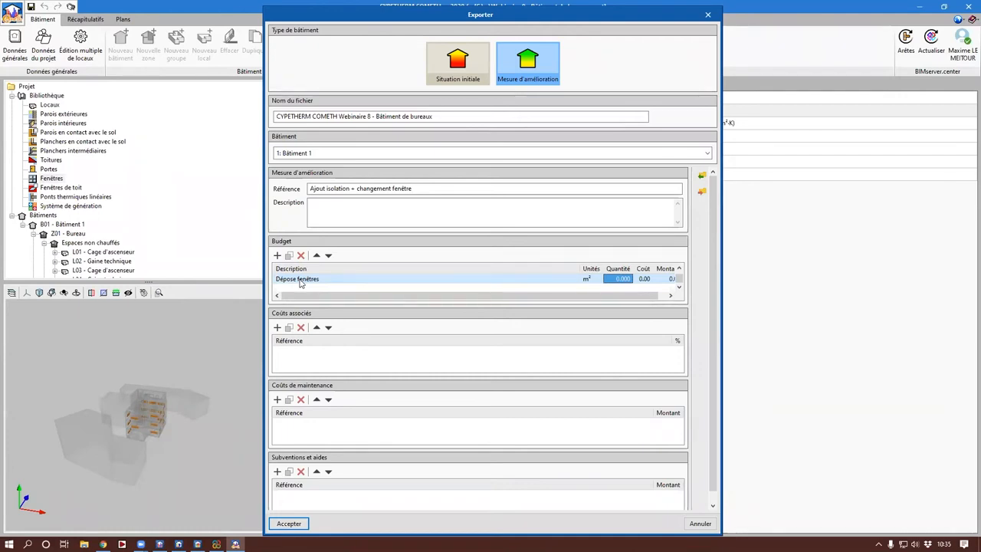
text(440)
key(Tab)
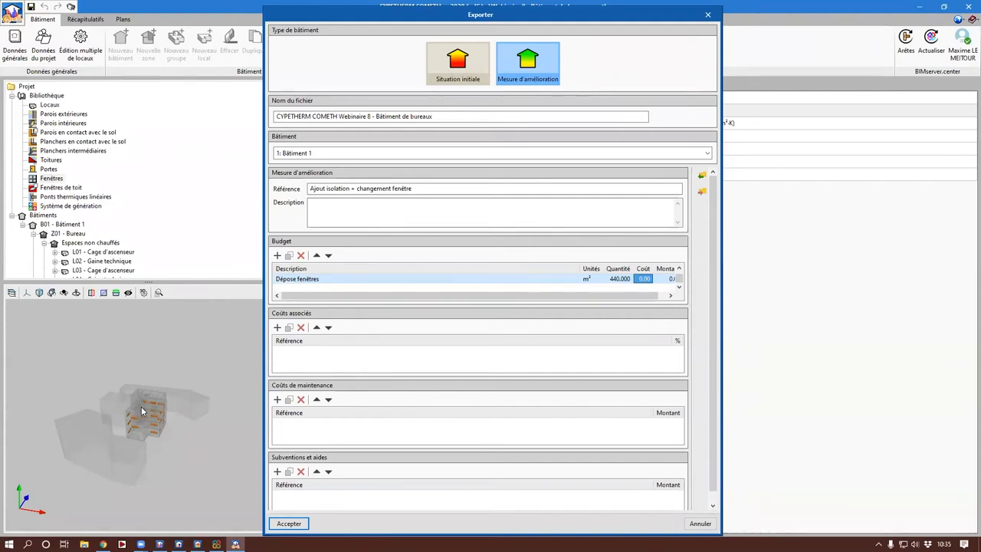
text(4.5)
key(Tab)
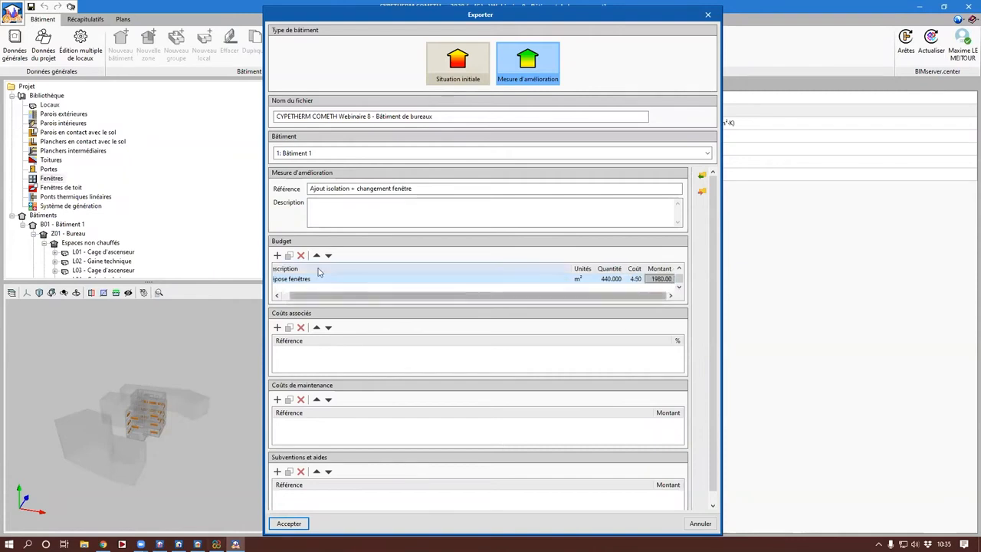
Step: Add a budget line "Nouvelles fenêtres" with unit U, a quantity of 22 and a unit cost of 200
click(278, 256)
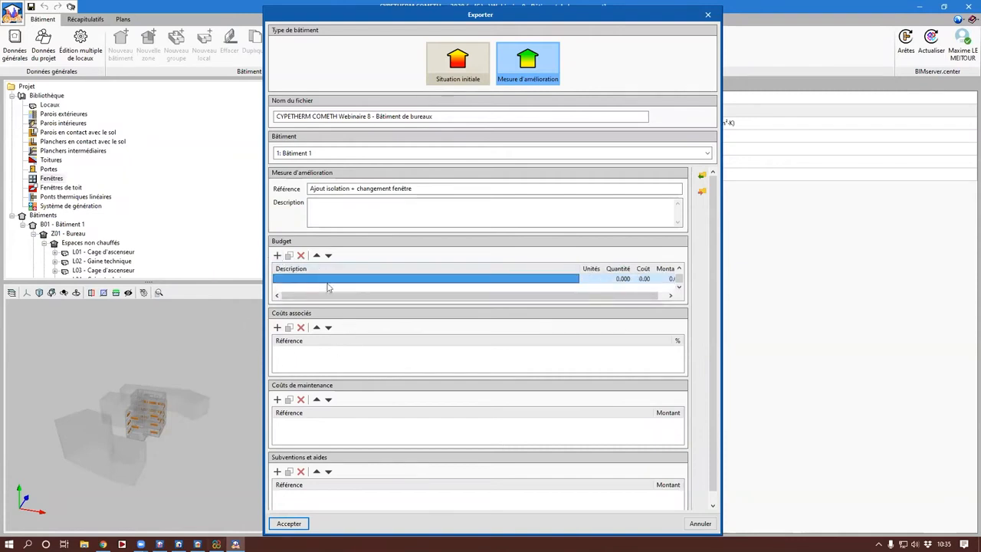
click(322, 280)
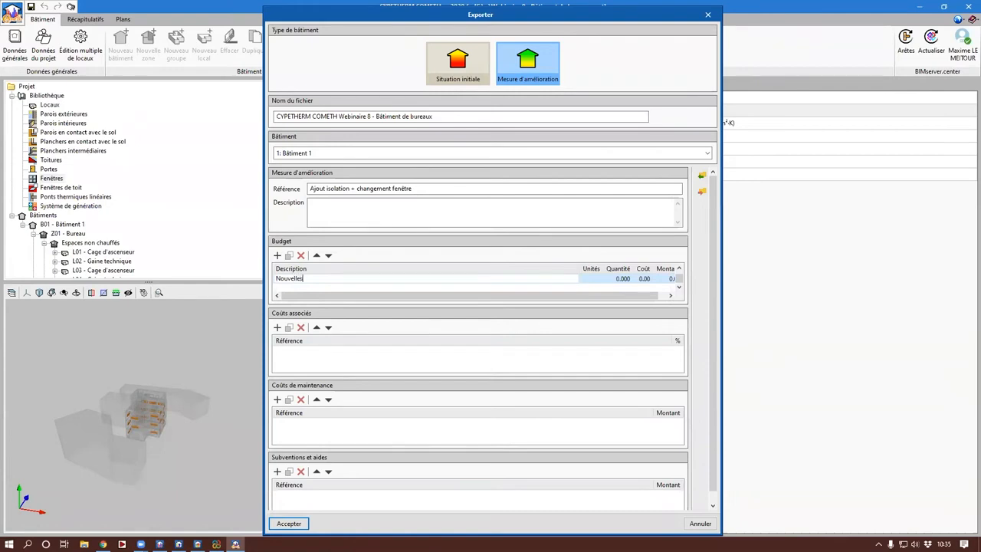
text(s)
key(Return)
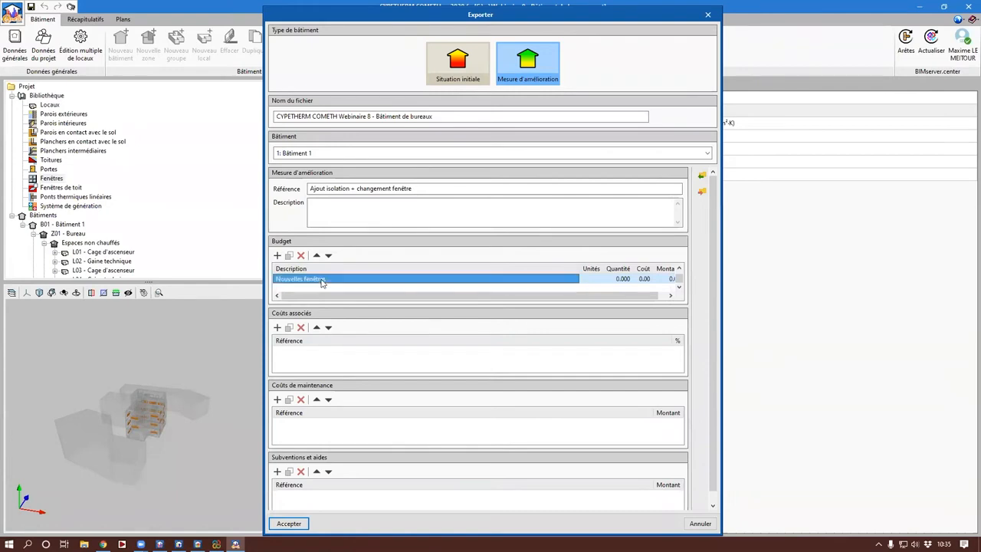
text(U)
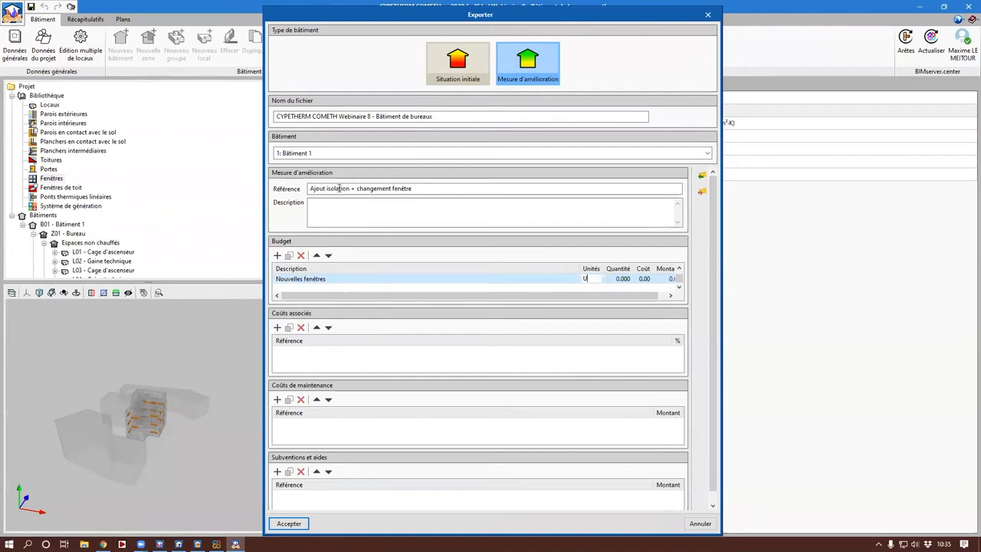
click(621, 280)
text(22)
click(650, 280)
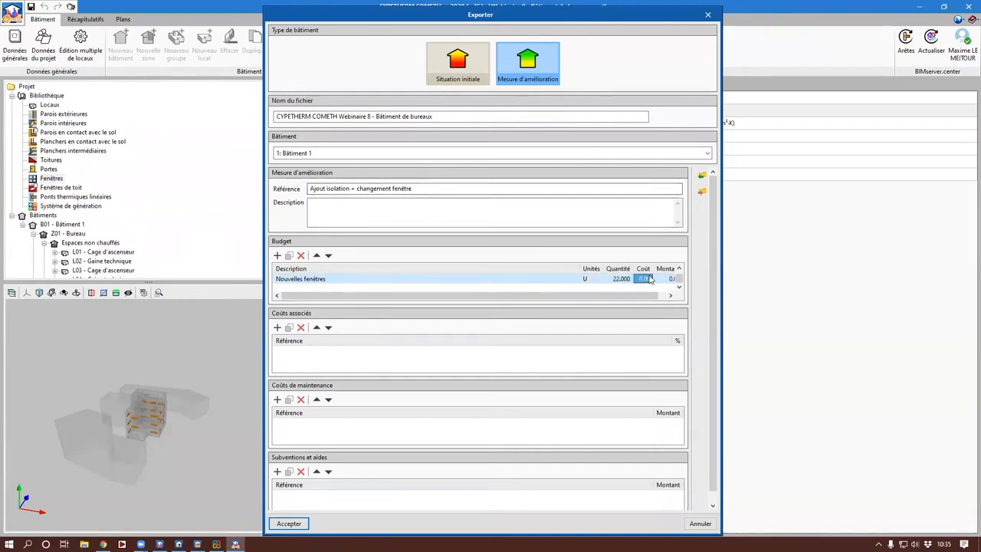
text(200)
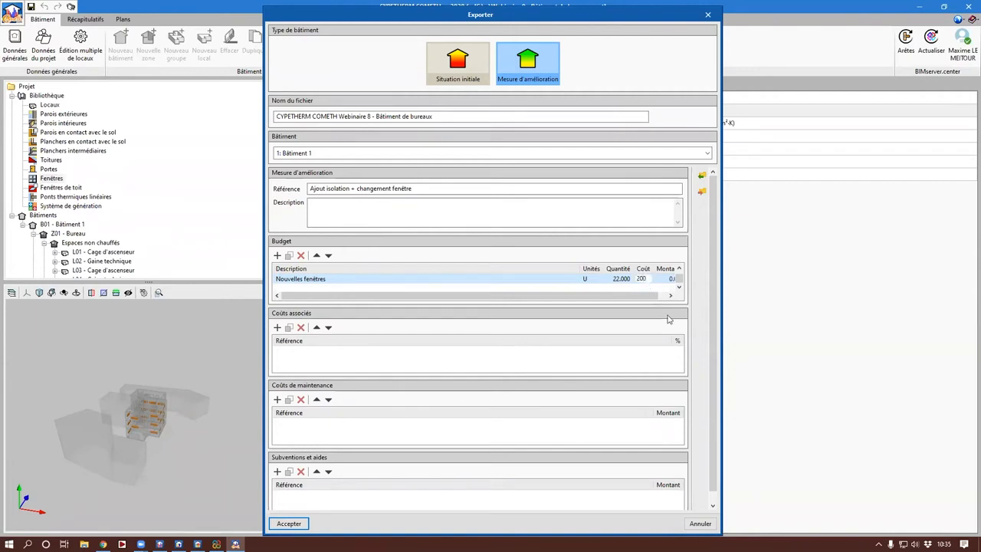
key(Return)
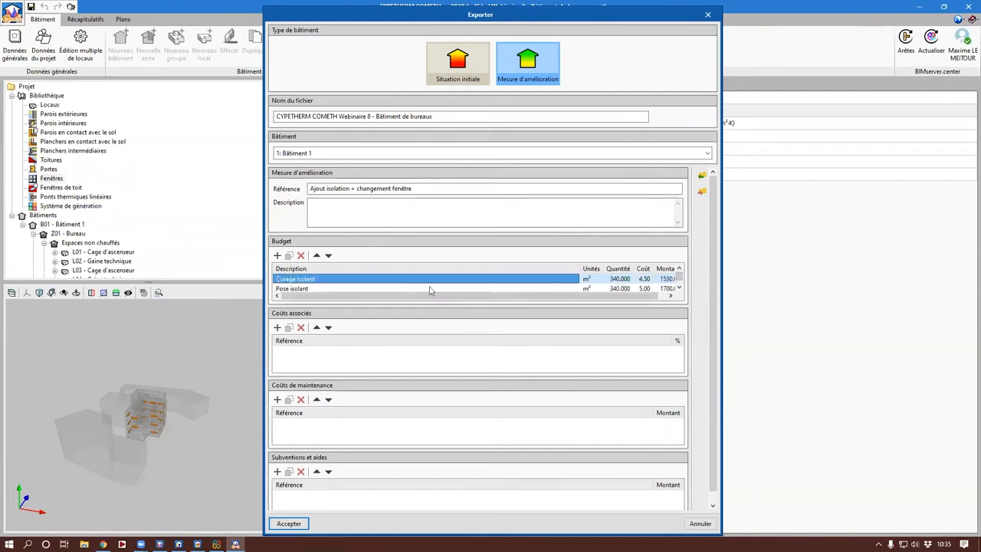
Step: Change the description of the "Pose isolant" budget line to "Pose doublage"
scroll(383, 288, down, 1)
click(346, 280)
double_click(345, 281)
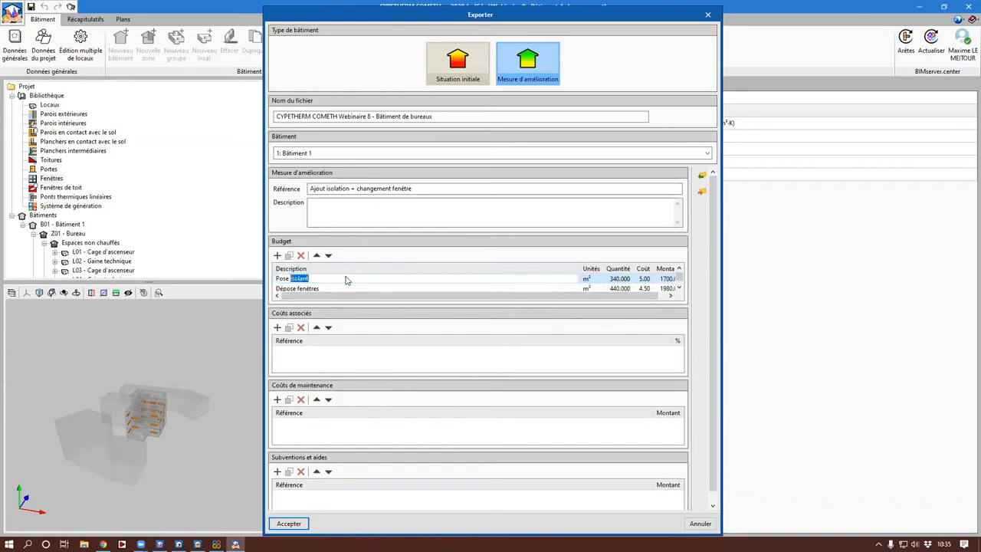
text(doublage)
key(Tab)
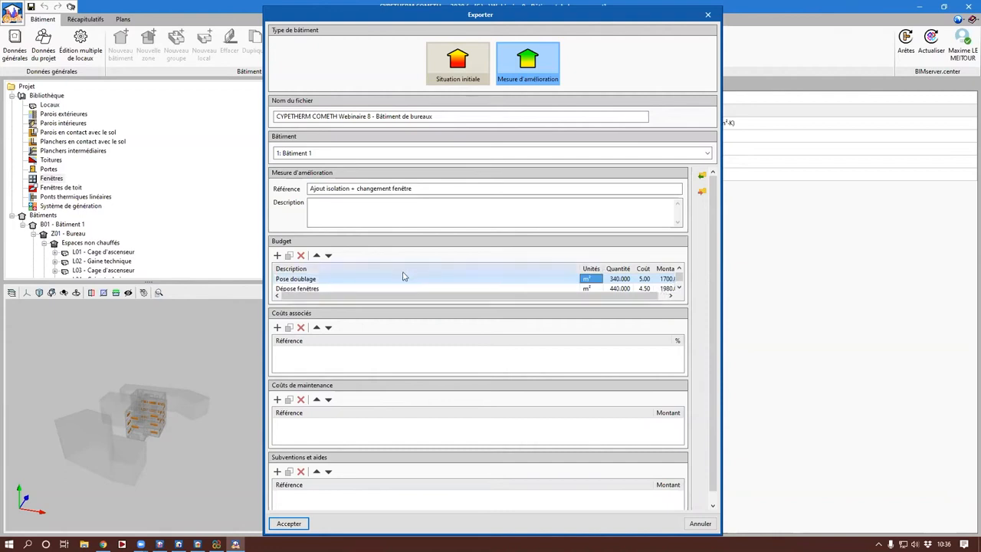
scroll(497, 293, up, 1)
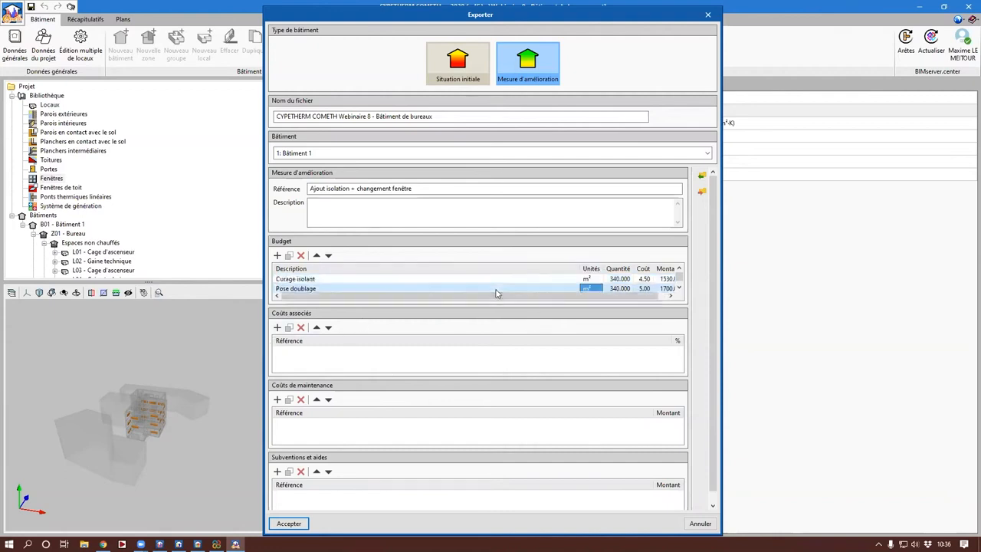
scroll(414, 296, down, 1)
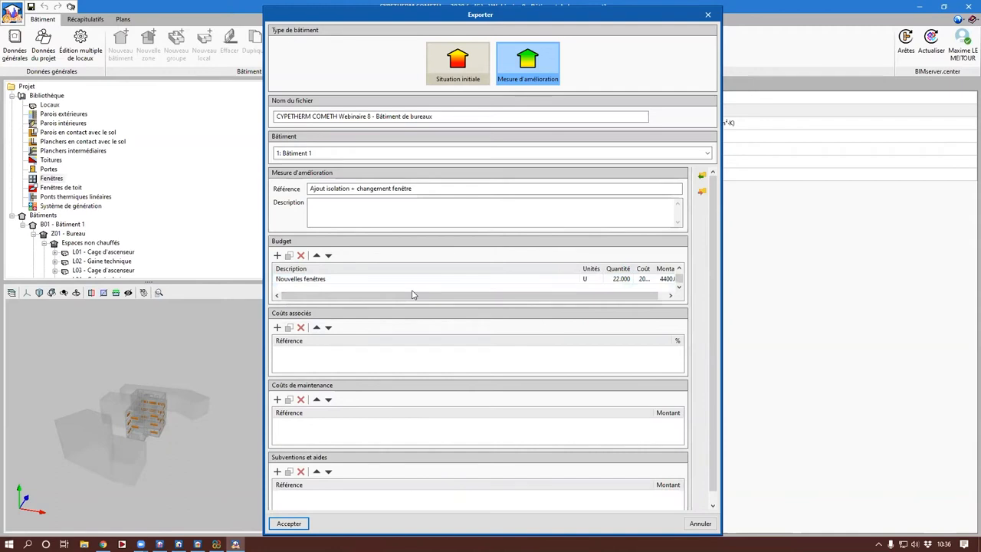
Step: Add two associated costs to the measure: Transport at 5 % and Main d'oeuvre at 5 %
click(278, 328)
click(310, 353)
text(Transport)
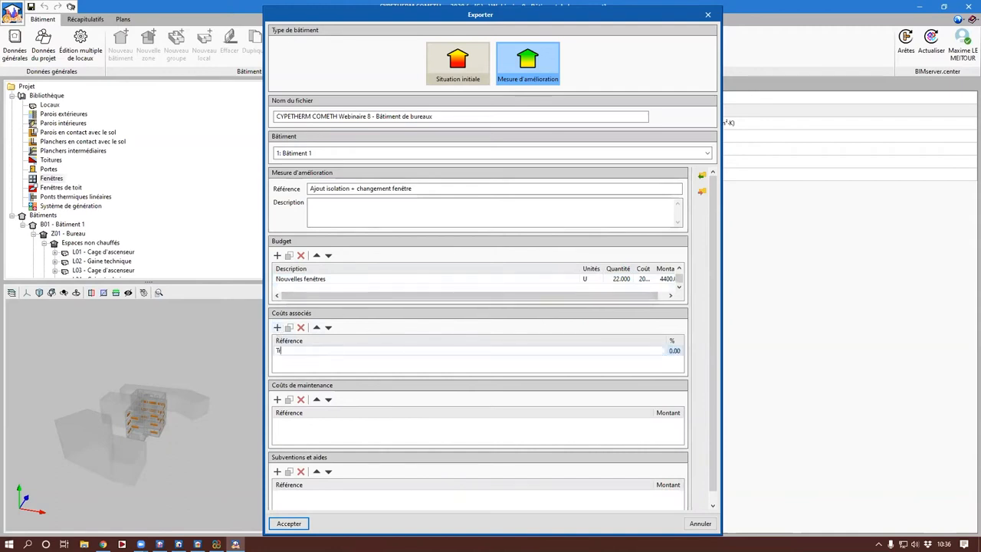
click(672, 351)
text(5)
click(277, 327)
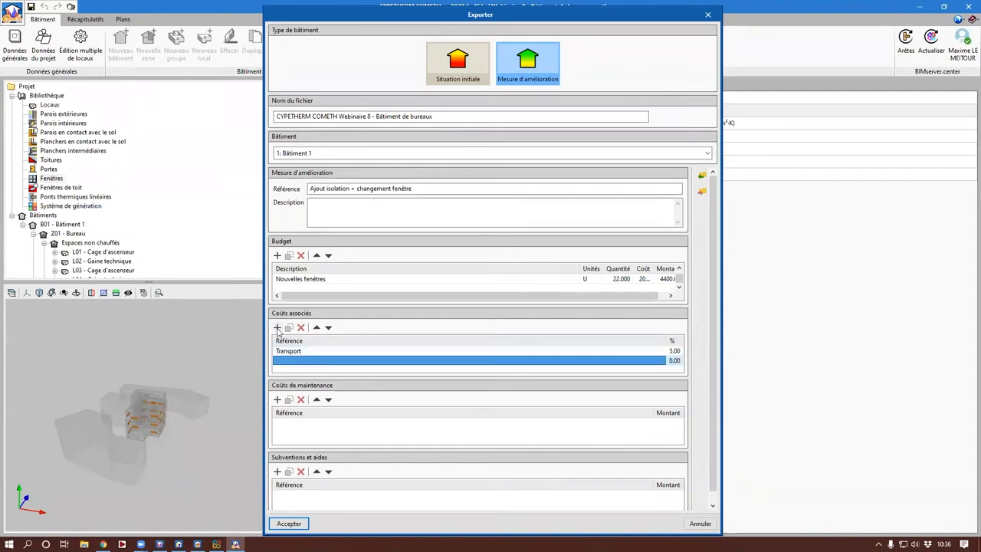
text(Main d'oeuvre)
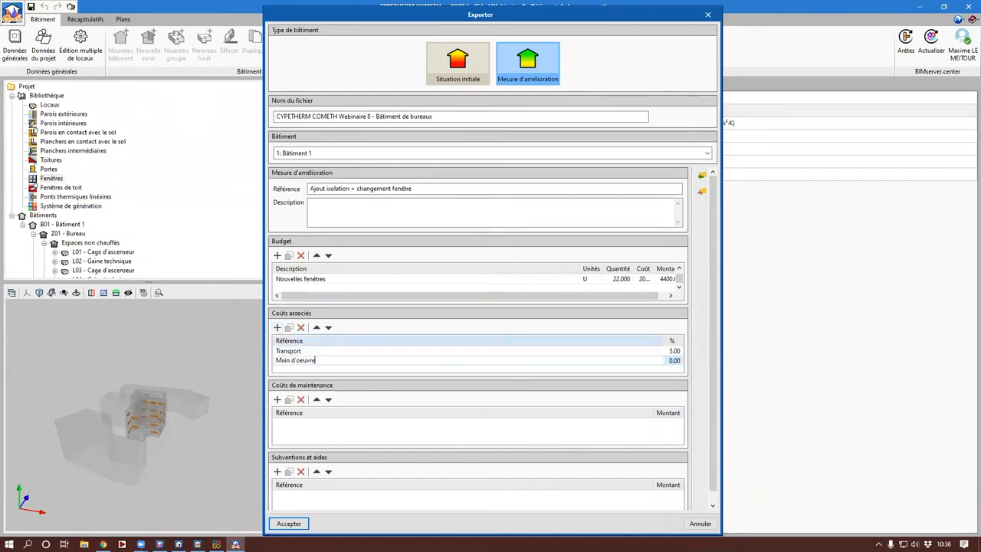
key(Tab)
text(5)
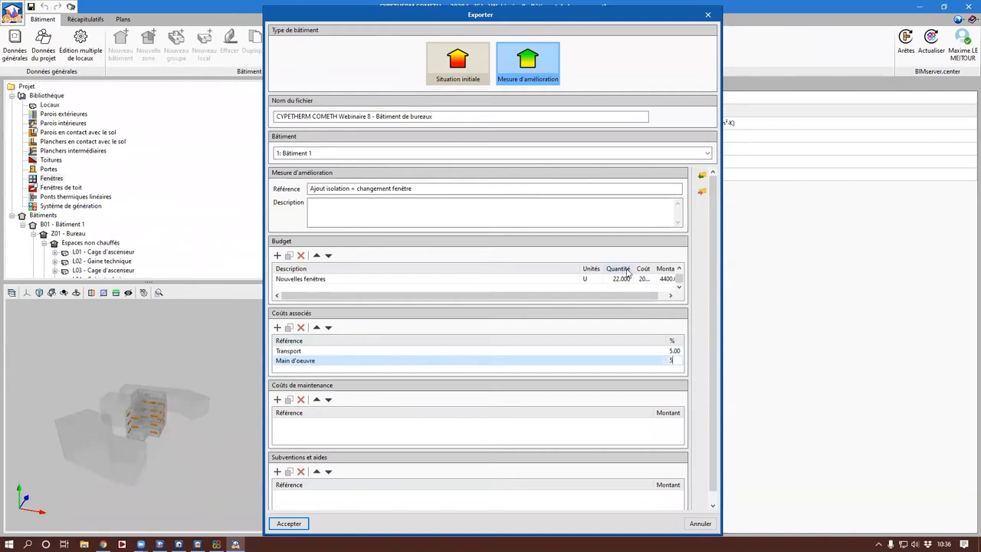
Step: Add a maintenance cost named "Entretien" with an amount of 500
click(277, 400)
click(285, 423)
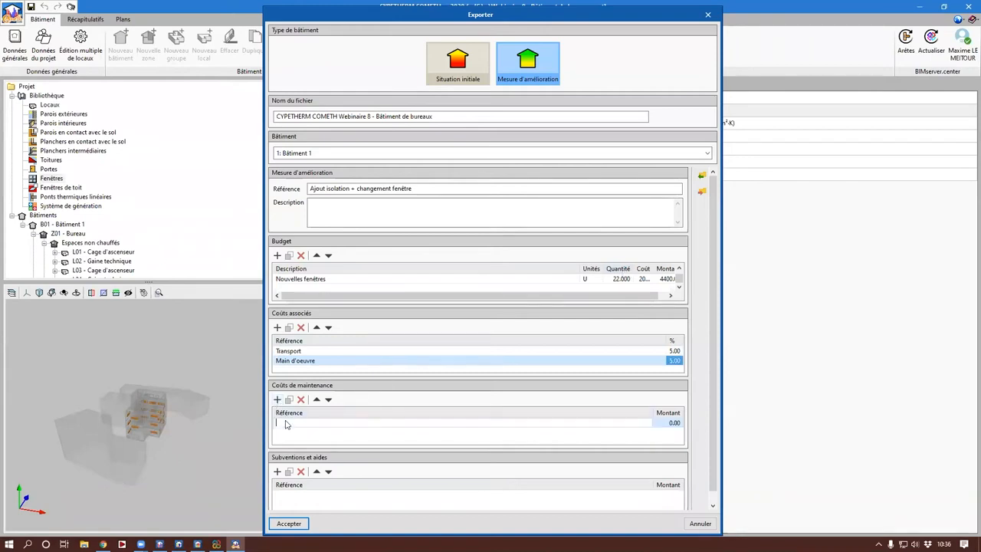
text(Entretien)
key(Tab)
text(500)
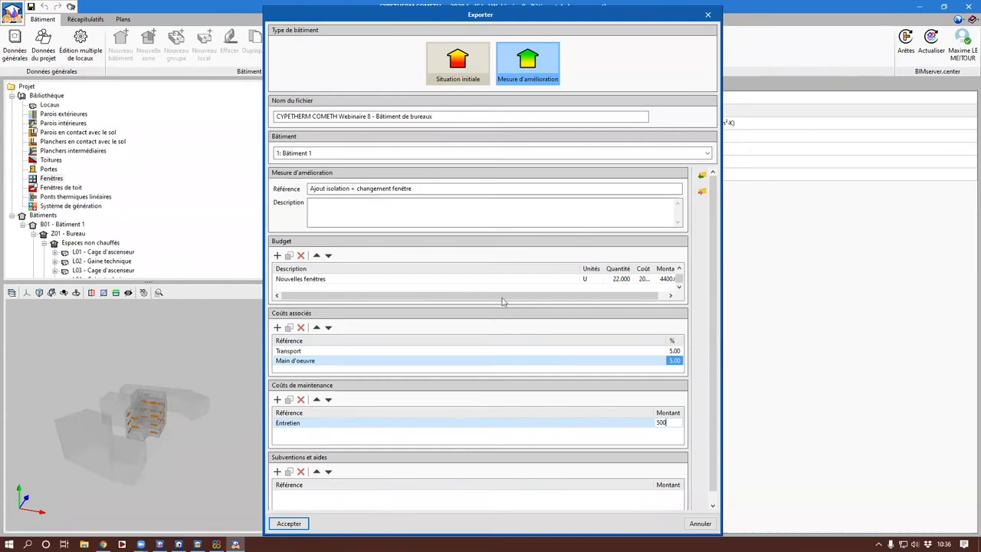
Step: Append V1 to the file name, giving "CYPETHERM COMETH Webinaire 8 - Bâtiment de bureaux V1", and export the improvement measure
click(504, 115)
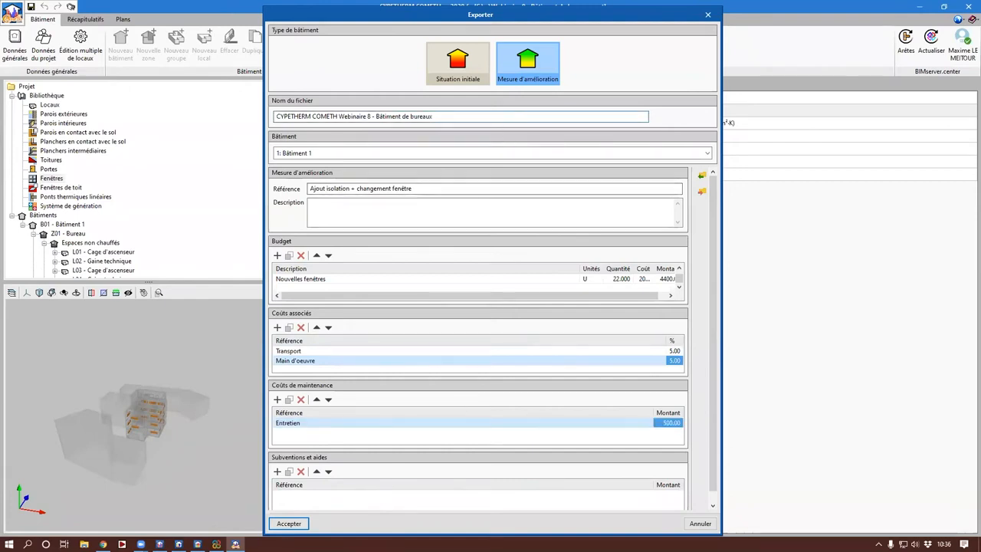
text(V1)
click(296, 528)
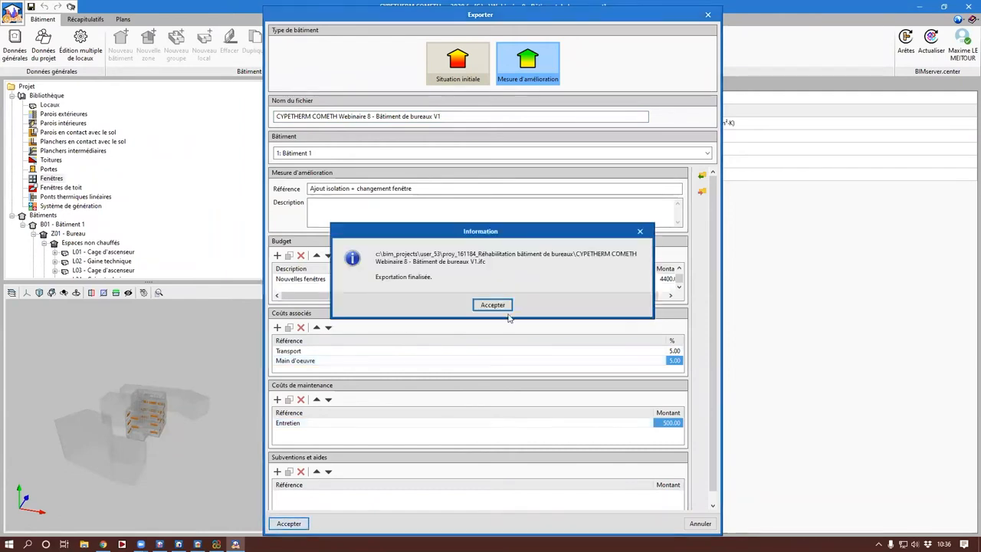
click(503, 308)
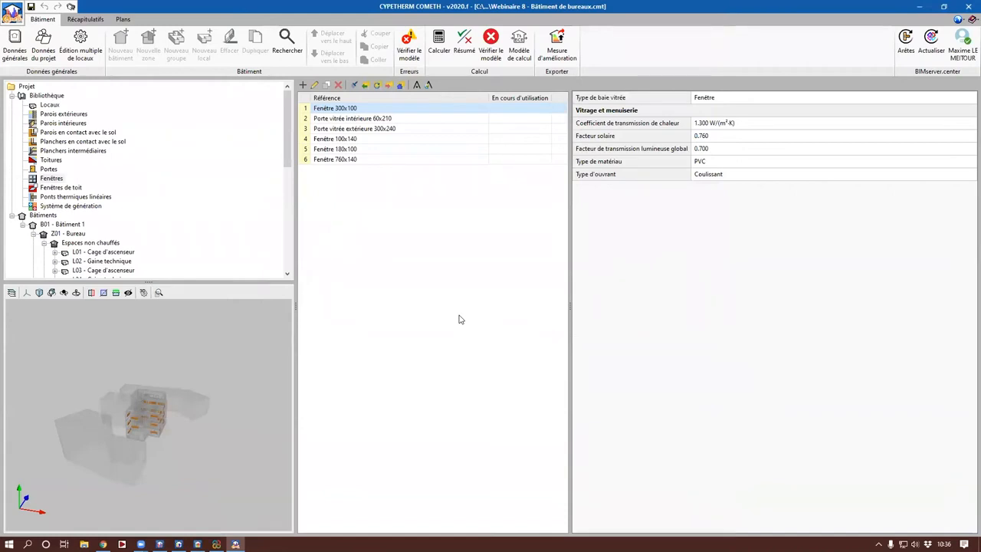
Step: Examine the layers and thermal characteristics of the exterior wall type Paroi à isolation répartie
click(79, 115)
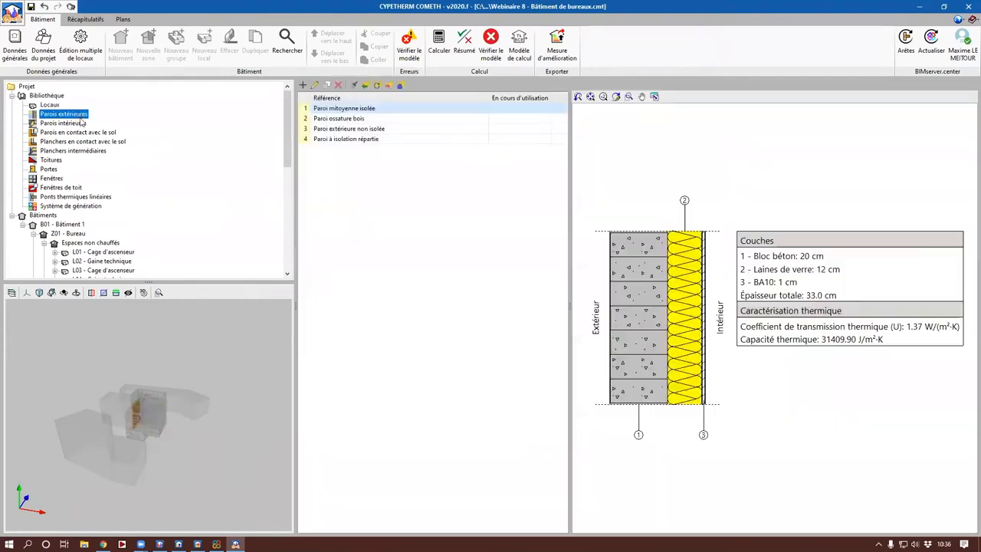
click(405, 139)
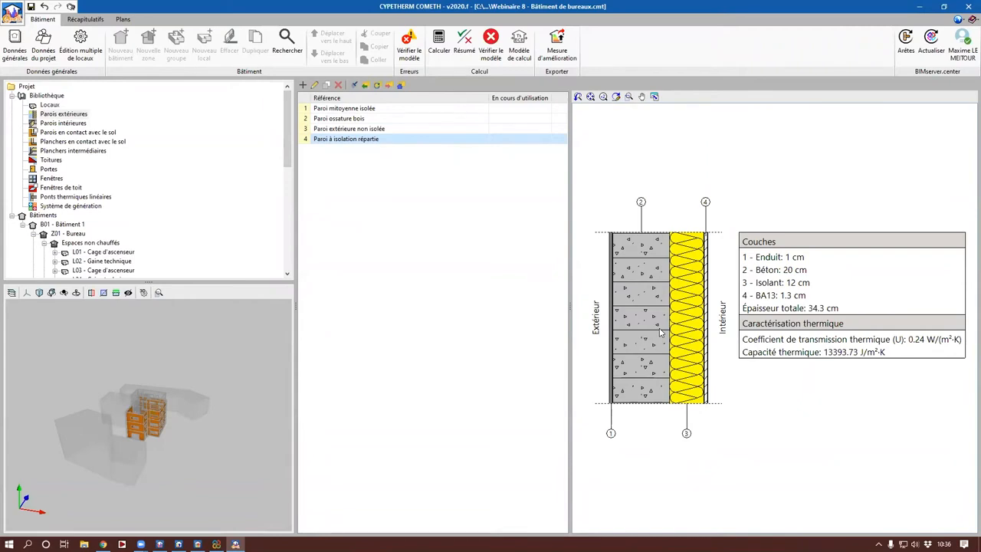
Step: Edit the exterior wall type Paroi à isolation répartie and delete all of its existing layers
double_click(401, 139)
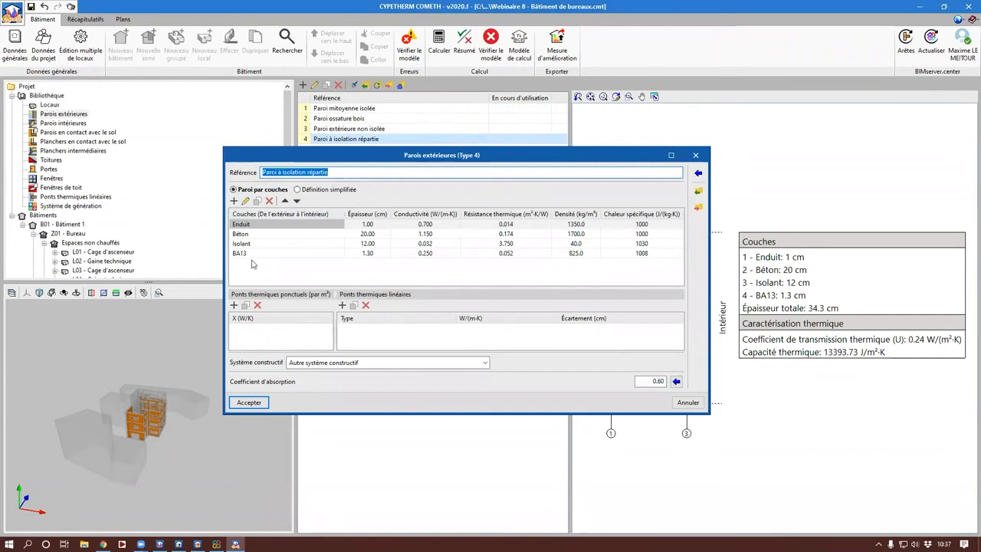
click(270, 202)
click(270, 202)
click(270, 201)
click(270, 201)
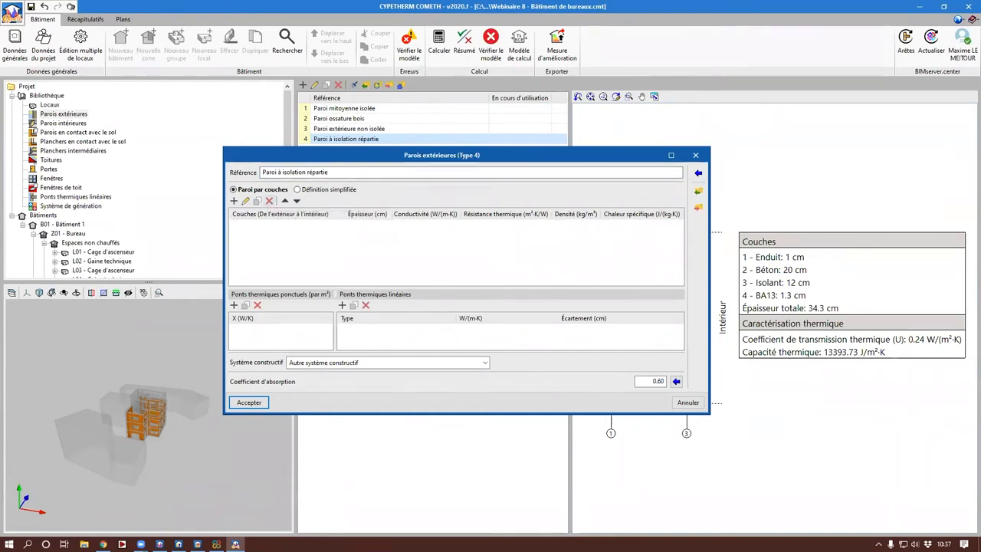
Step: Add a Résineux mi-lourds wood layer from the RT 2012 materials, with a thickness of 1 cm
click(233, 201)
click(586, 210)
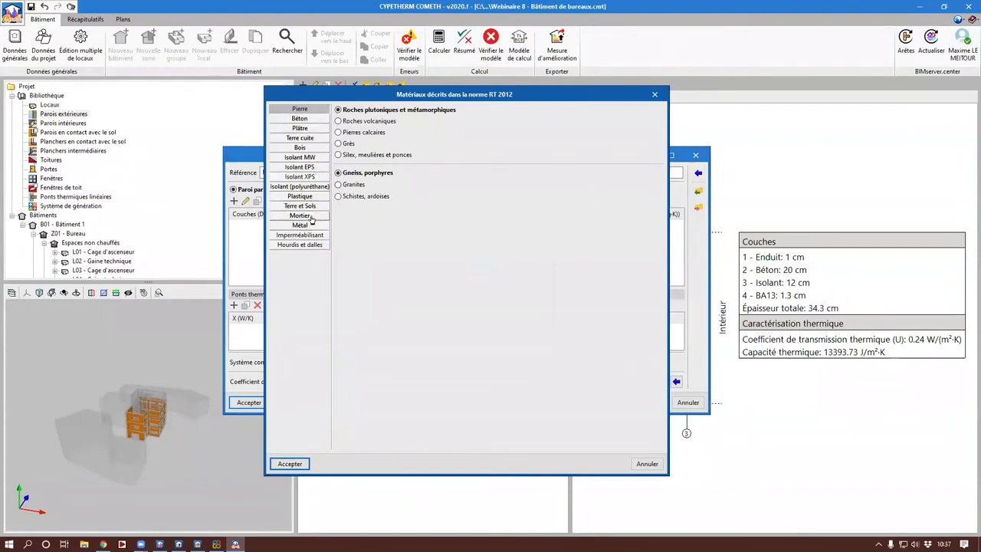
click(299, 147)
double_click(358, 270)
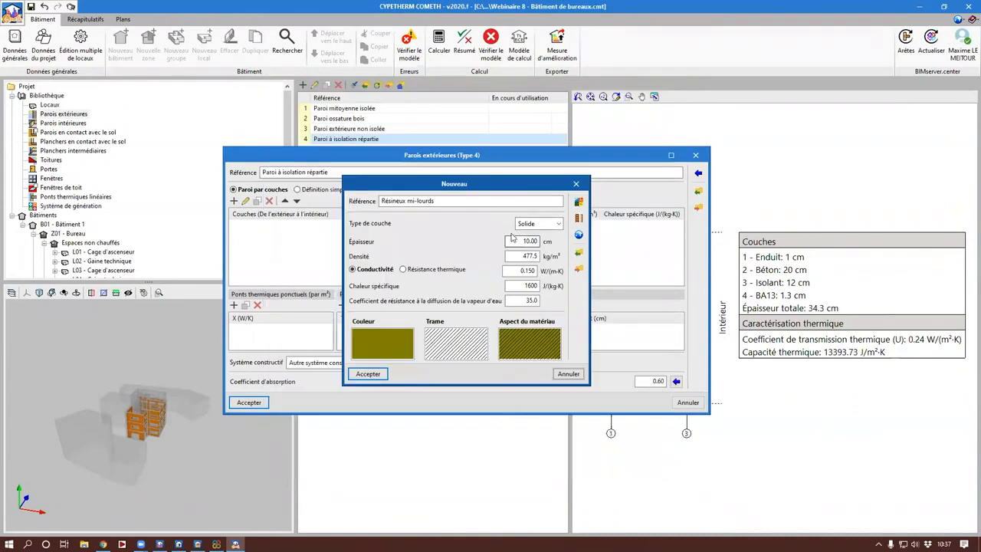
key(Return)
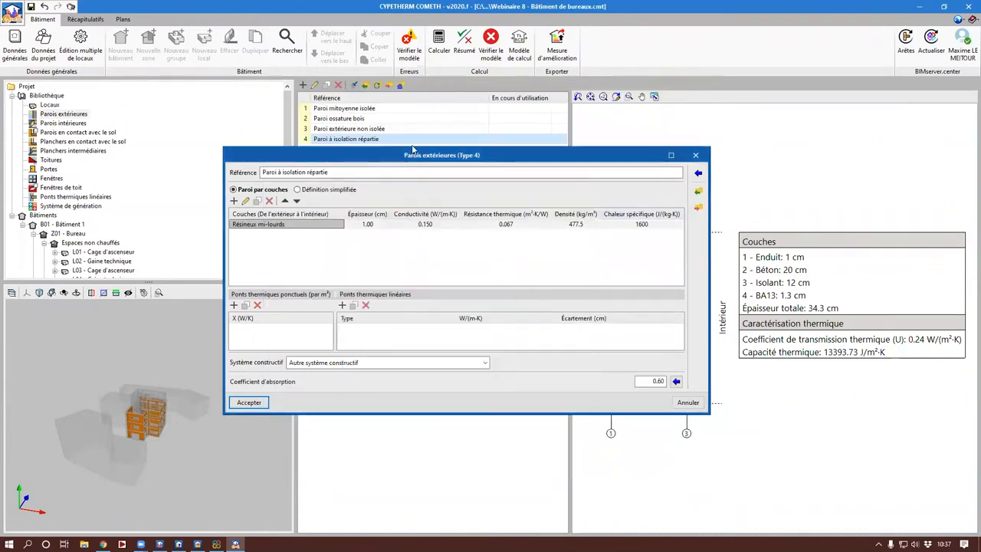
Step: Add a 5 cm vertical air gap layer of the Fortement ventilée type according to NF EN ISO 6946
click(234, 201)
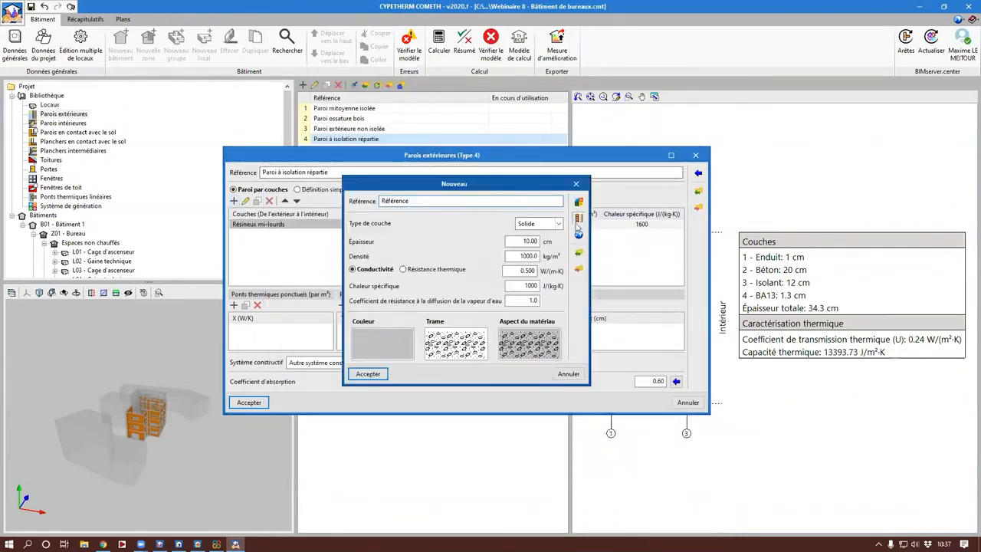
click(579, 218)
click(360, 180)
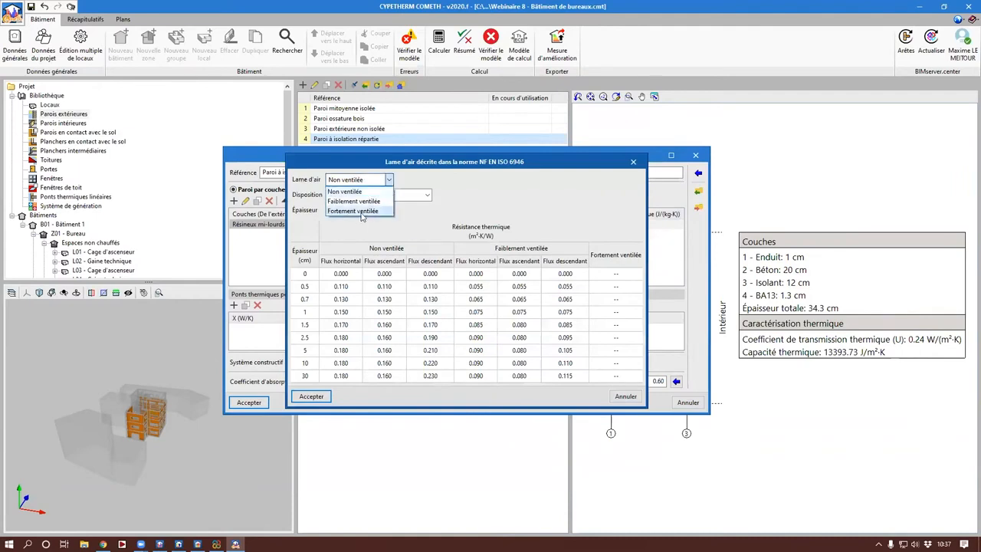
click(363, 210)
double_click(345, 209)
text(5)
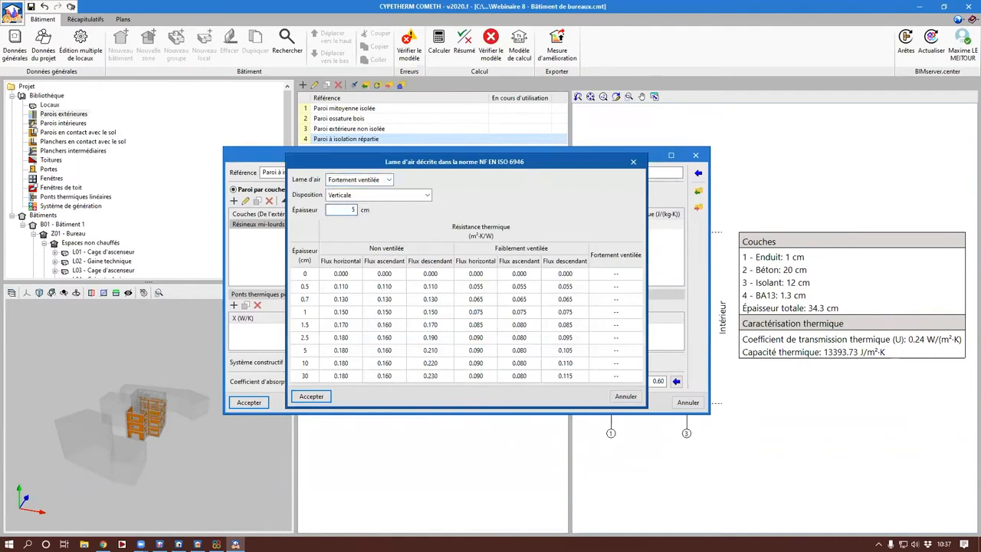
key(Return)
key(Return)
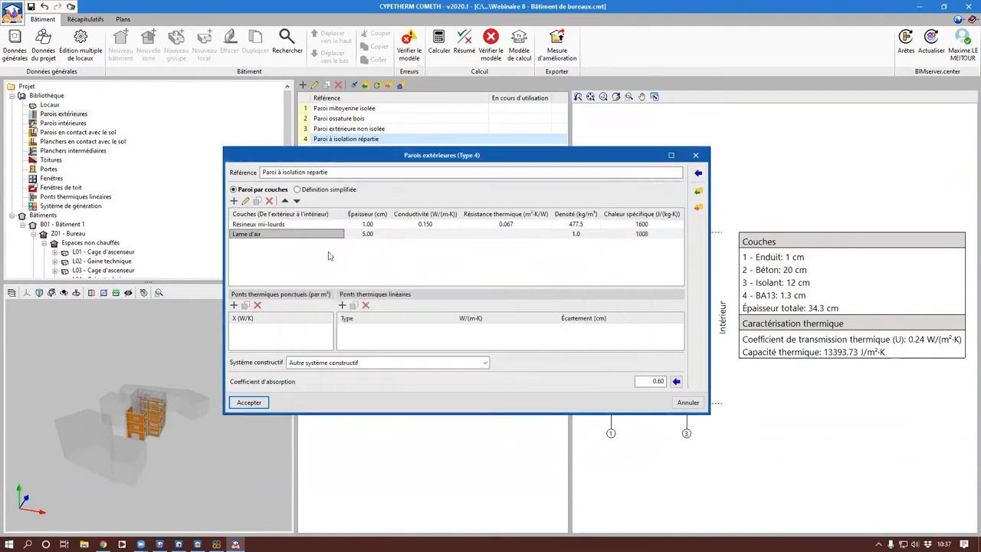
Step: Create a new layer from the RT 2012 mineral wool insulants, using Laines de verre with Masse volumique nominale 35
click(235, 201)
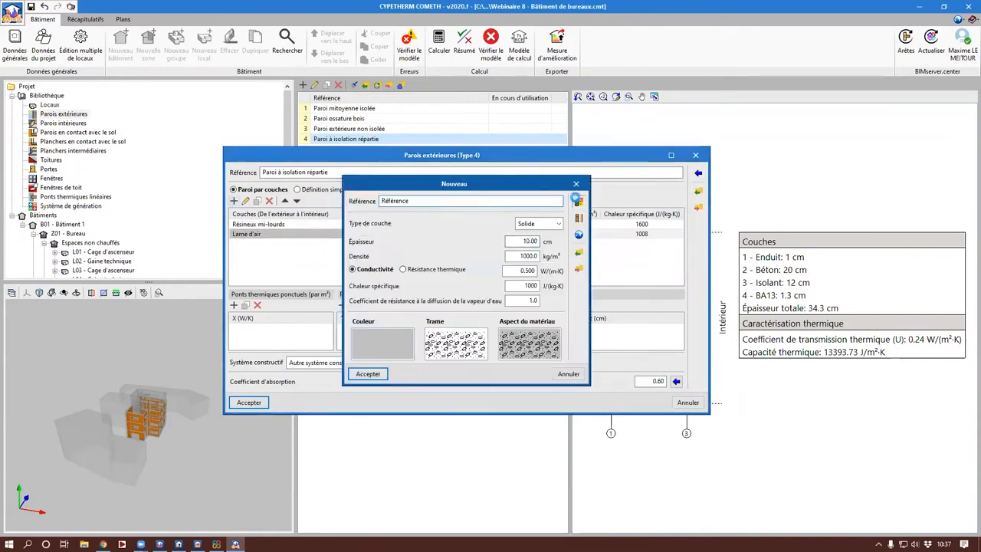
click(578, 199)
click(300, 157)
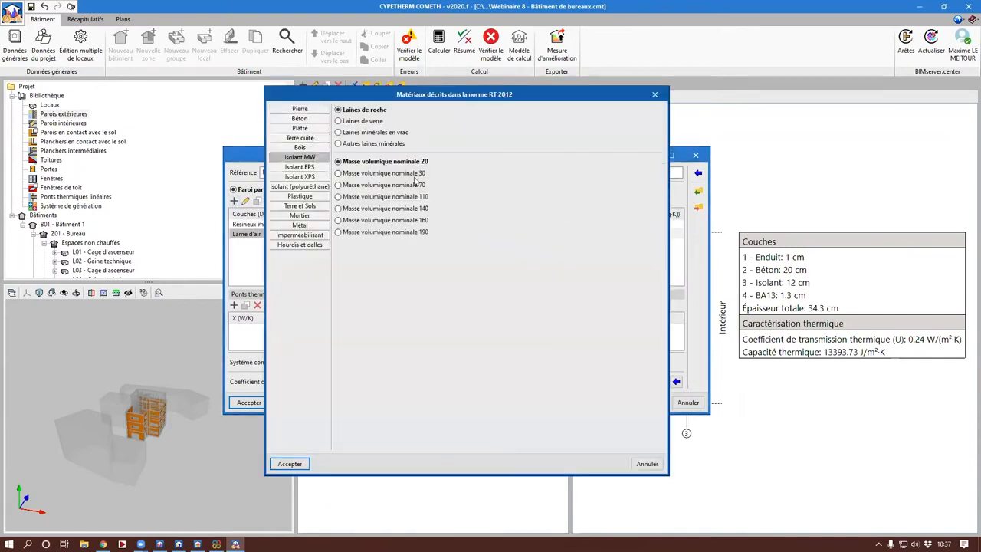
click(369, 121)
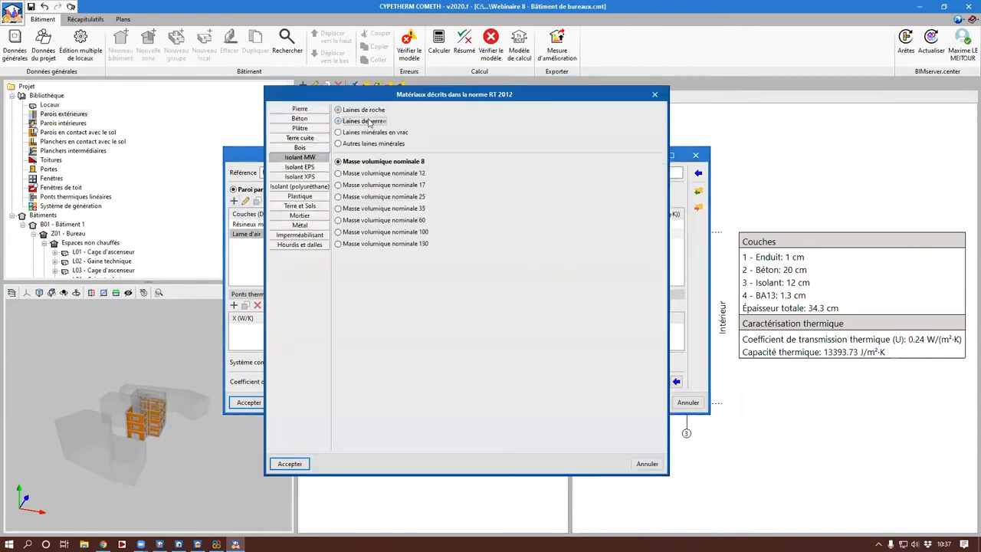
click(403, 208)
key(Return)
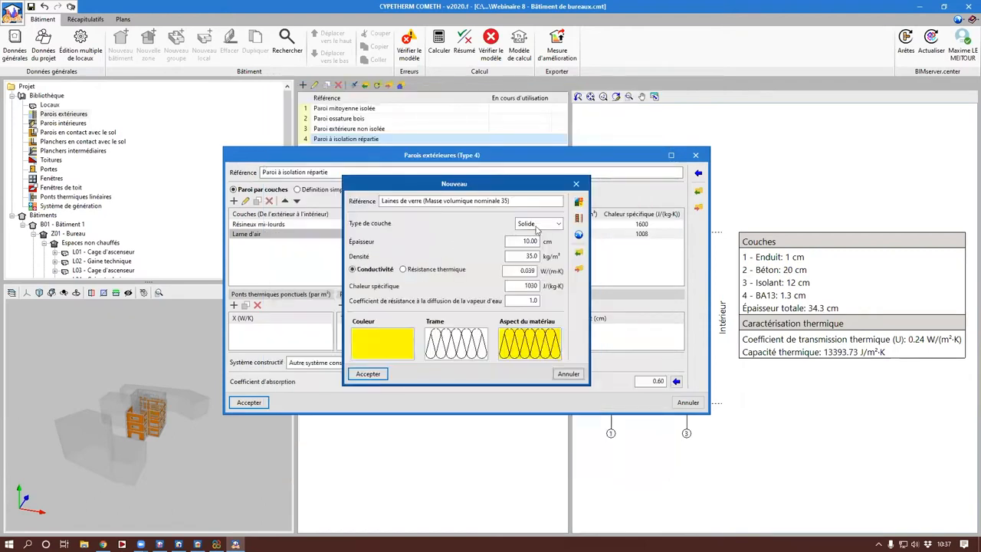
Step: Set the glass wool layer's thickness to 8 cm and its conductivity to 0.032 W/(m·K), and add it to the wall
drag(523, 242, 765, 243)
text(8)
key(Tab)
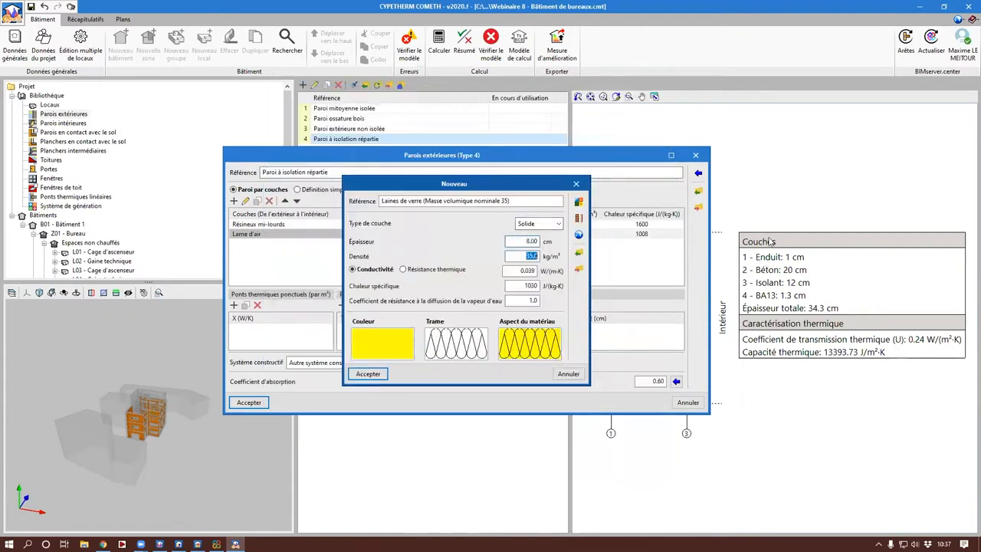
key(Tab)
key(Tab)
text(0)
key(Return)
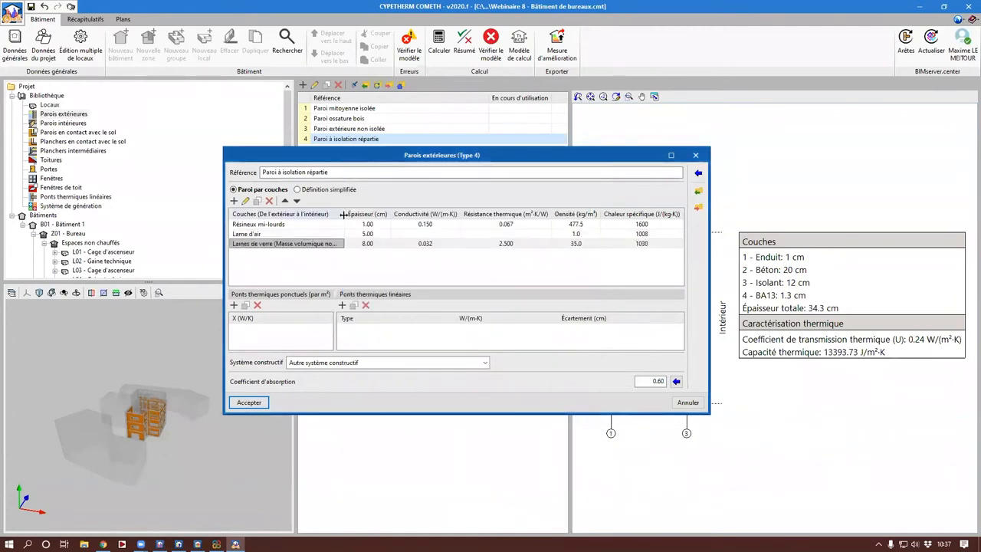
Step: Duplicate the glass wool layer and set the copy's thickness to 12 cm and conductivity to 0.035 W/(m·K)
click(257, 201)
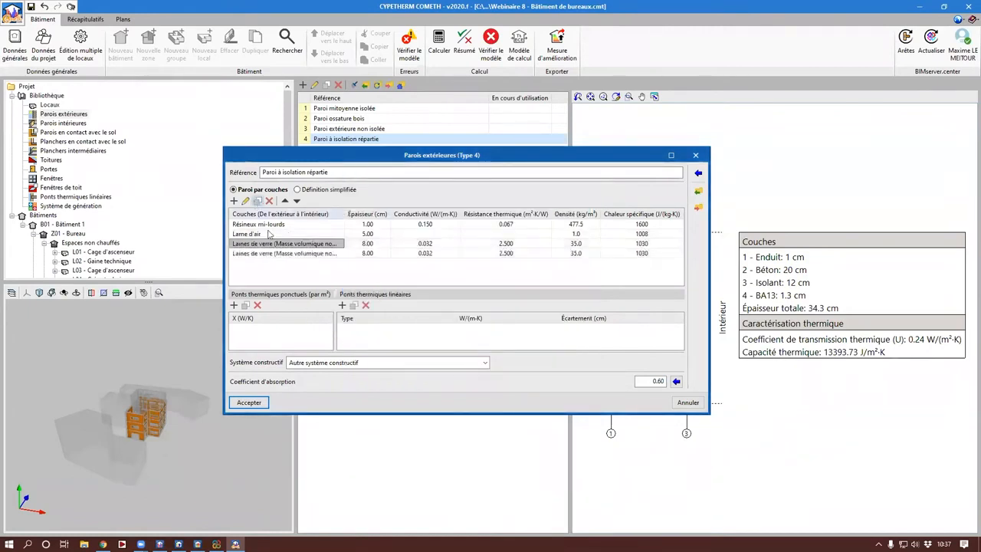
double_click(291, 253)
click(517, 198)
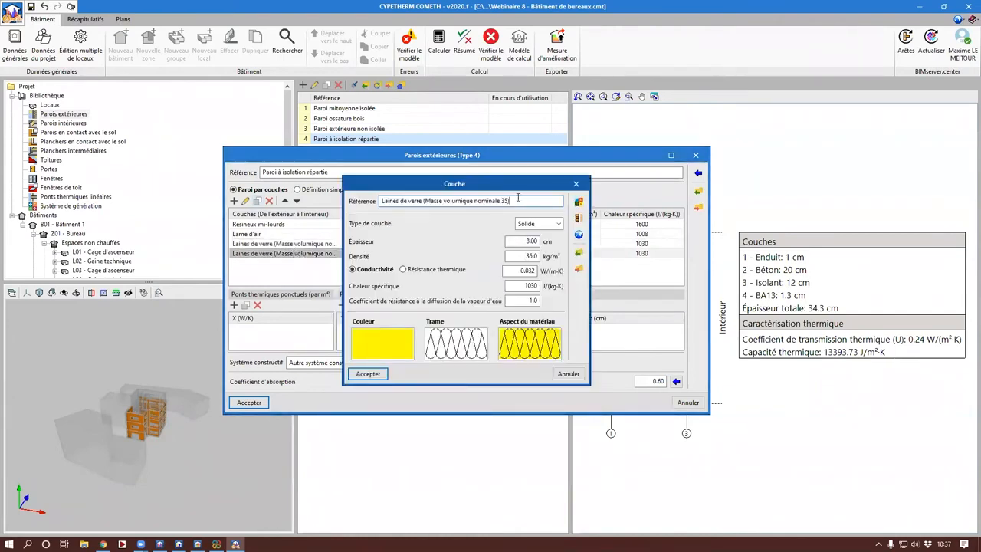
click(527, 240)
text(12)
key(Tab)
key(Tab)
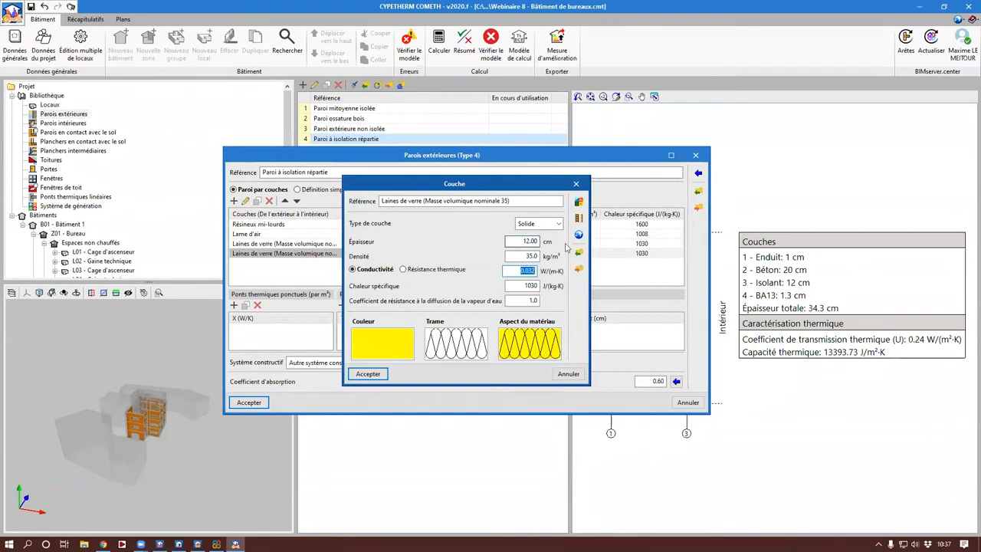
text(0)
drag(512, 273, 565, 276)
key(Return)
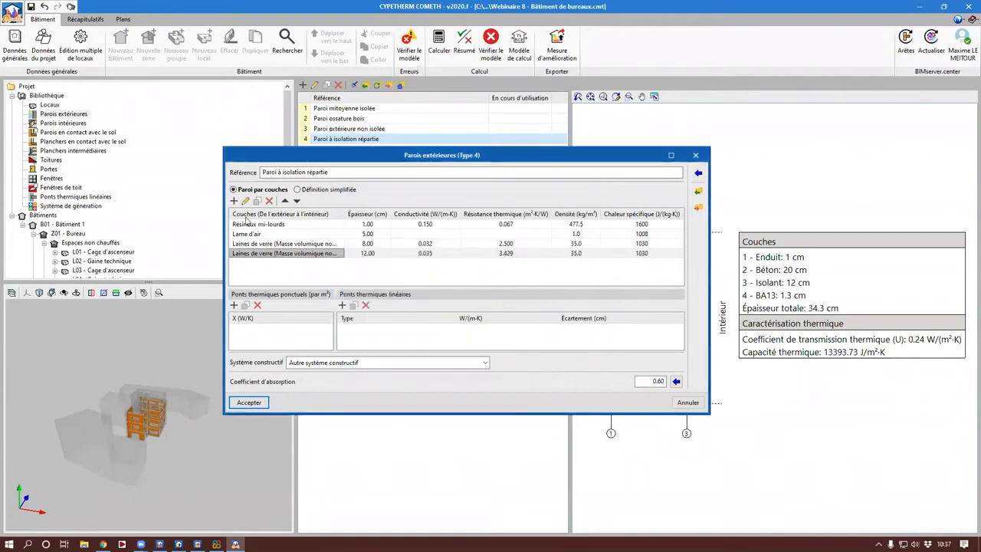
Step: Add a 5 cm vertical air gap layer of the Non ventilée type after the second glass wool layer
click(234, 201)
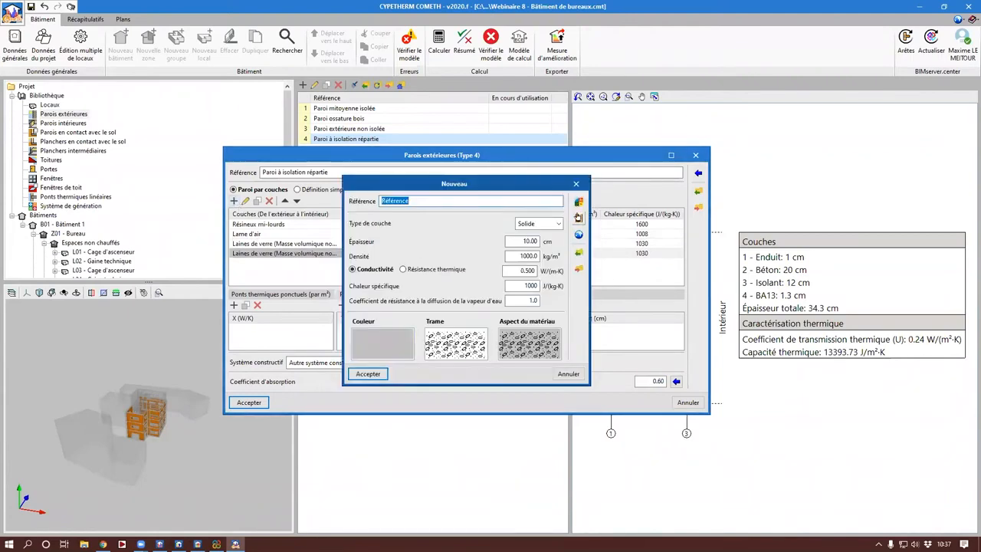
click(578, 217)
double_click(349, 209)
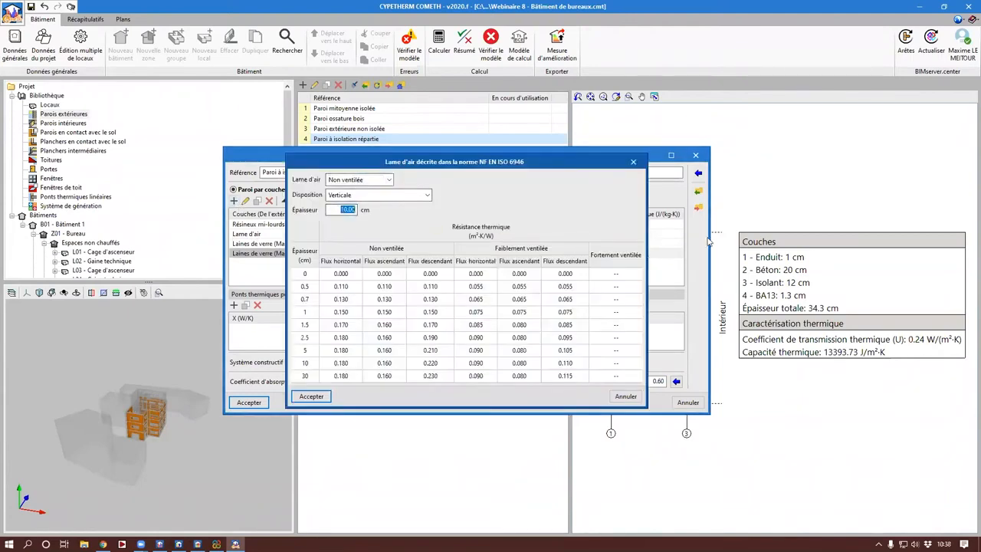
text(5)
key(Return)
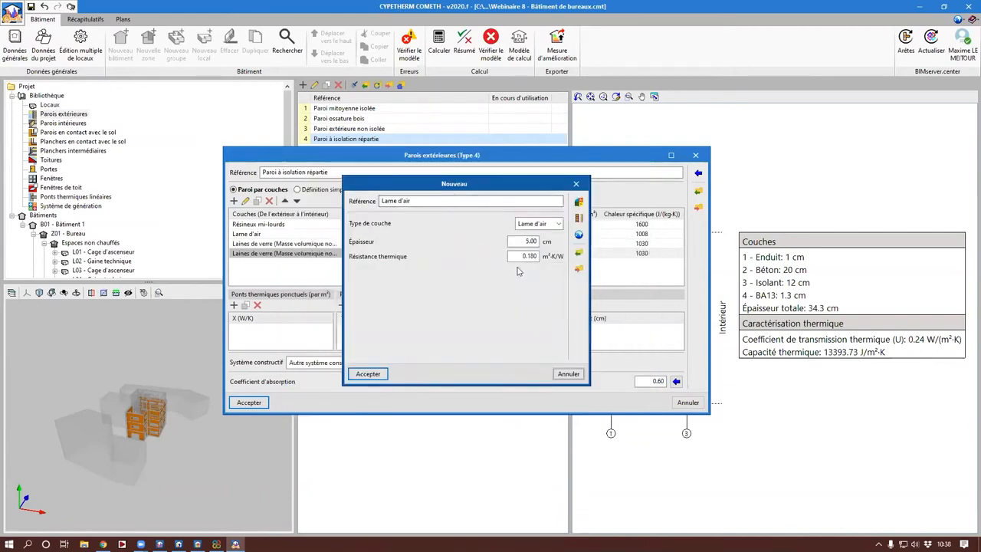
key(Return)
Step: Add a 1.3 cm layer of "standard" and "haute dureté" cardboard-faced plasterboard from the RT 2012 materials
click(234, 201)
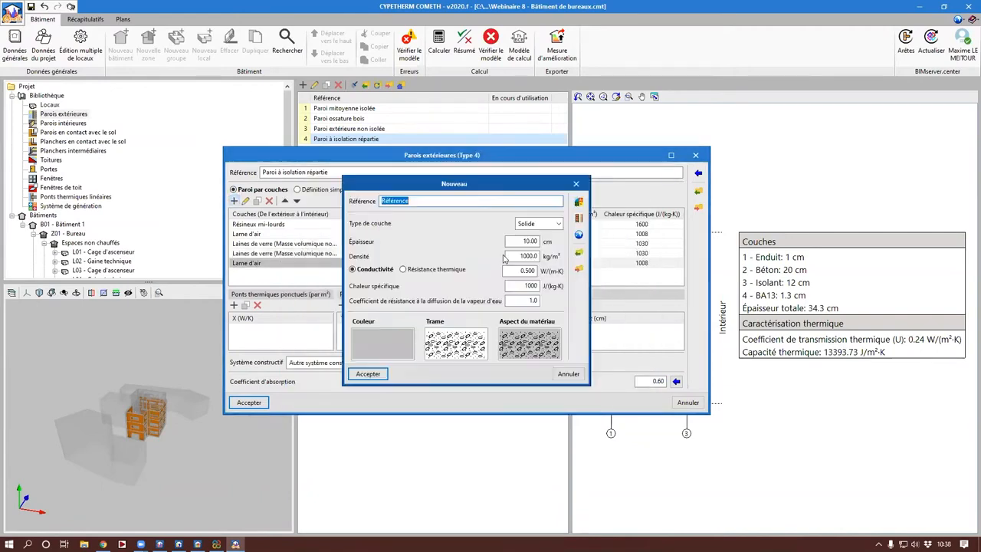
click(581, 209)
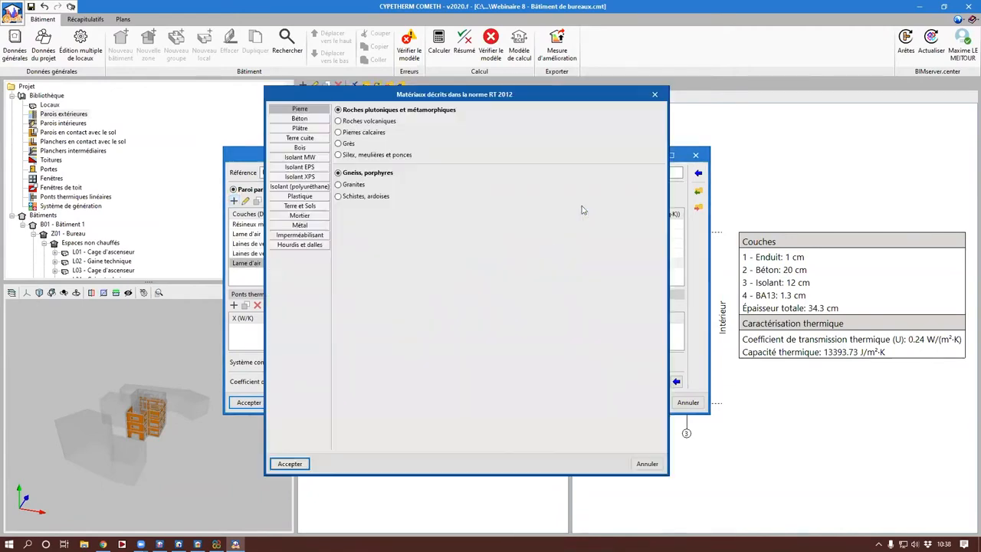
click(303, 130)
click(384, 223)
key(Return)
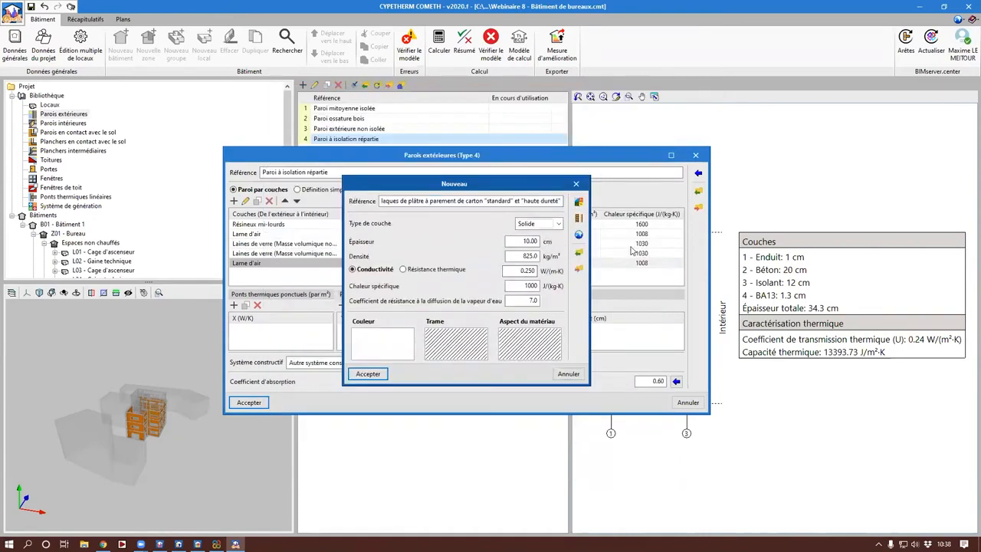
key(Tab)
text(1)
key(Return)
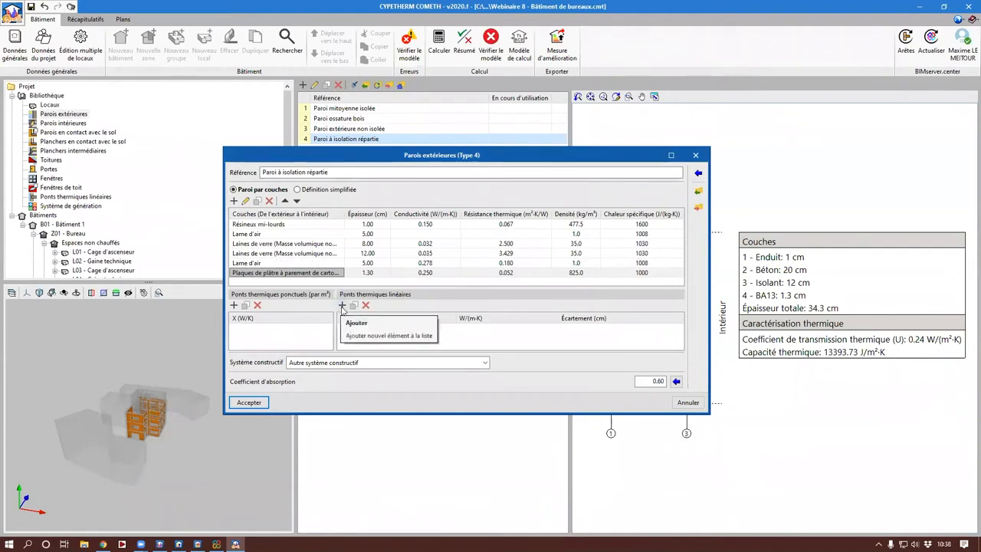
Step: Add a vertical linear thermal bridge of 0.02 W/(m·K) with a spacing of 60 cm to the wall
click(342, 306)
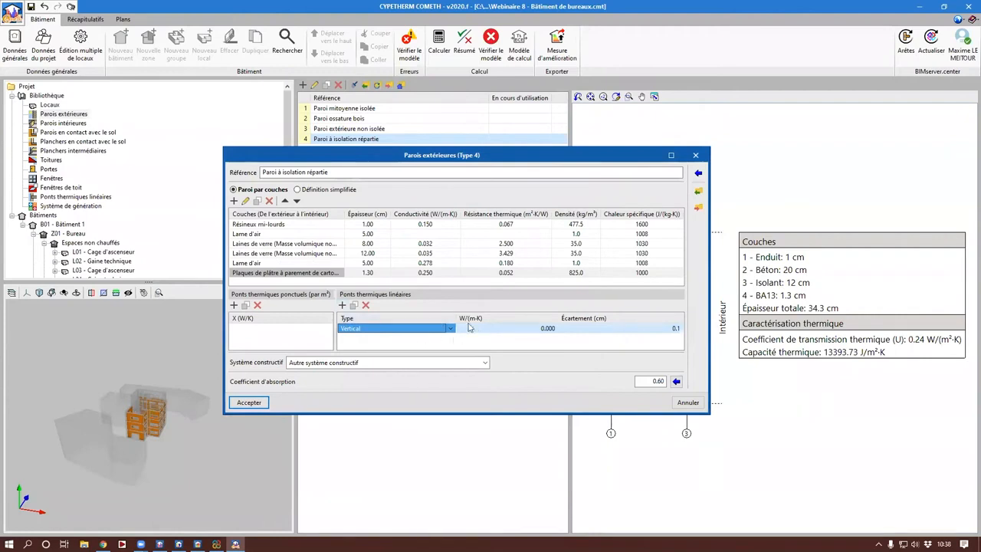
click(527, 329)
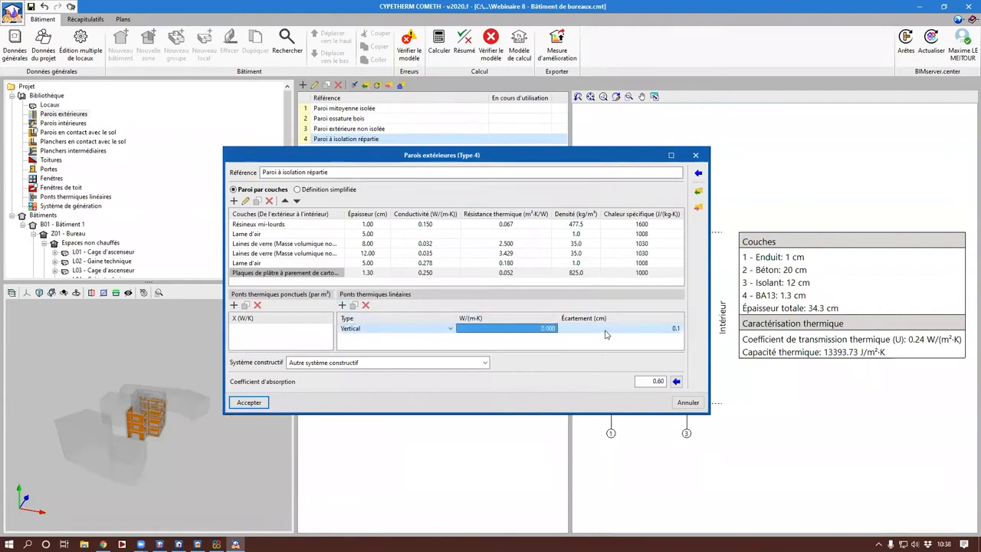
text(0.0)
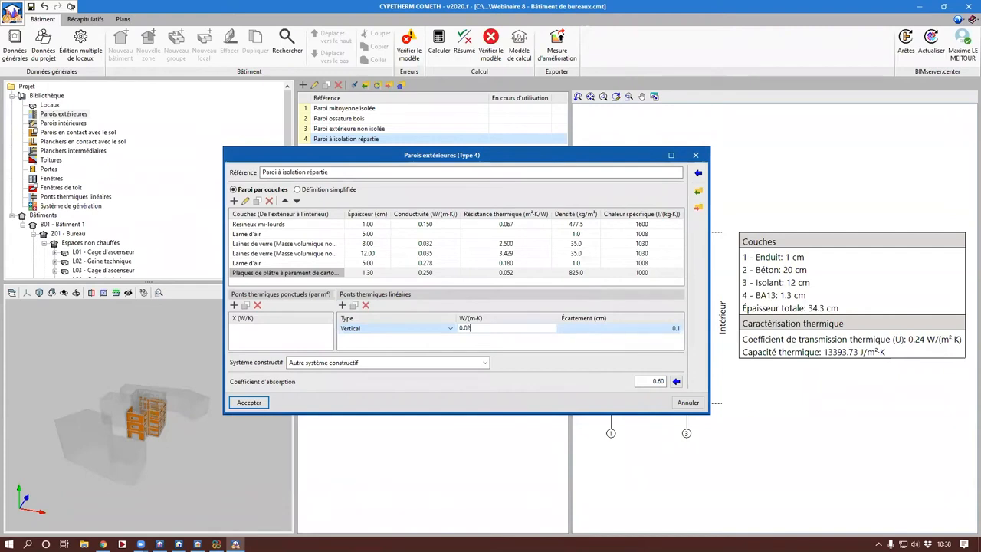
click(618, 330)
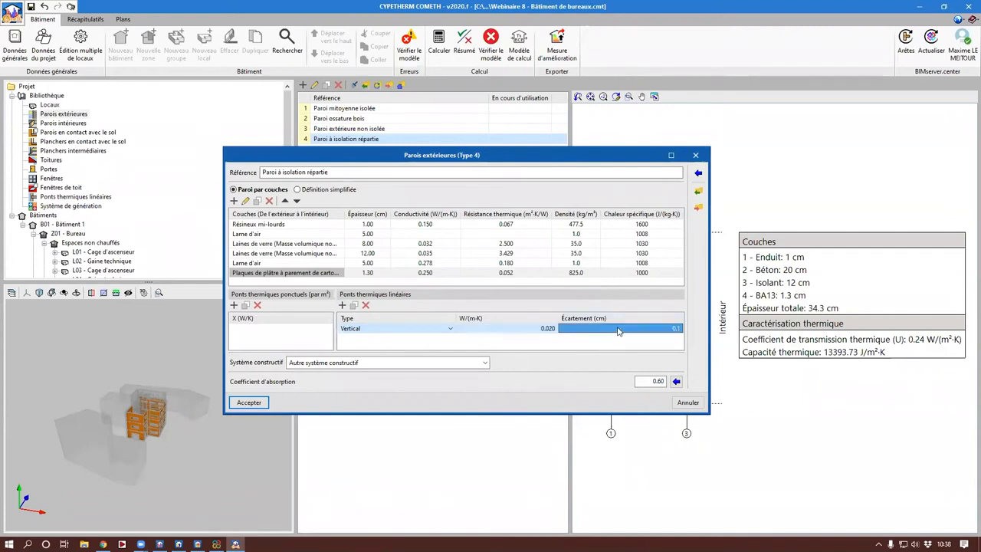
text(60)
key(Tab)
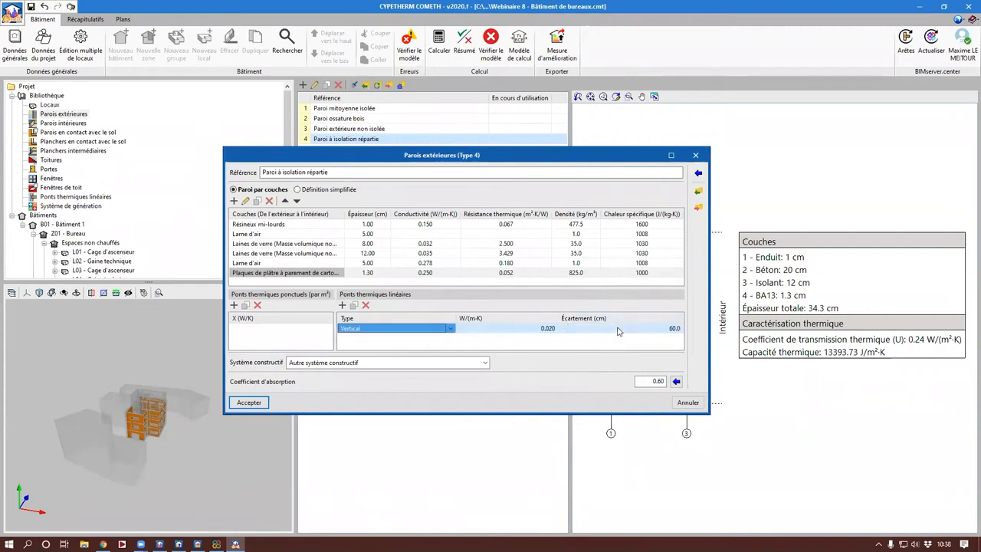
Step: Set the wall's construction system to Ossature métallique and accept the wall definition
click(416, 363)
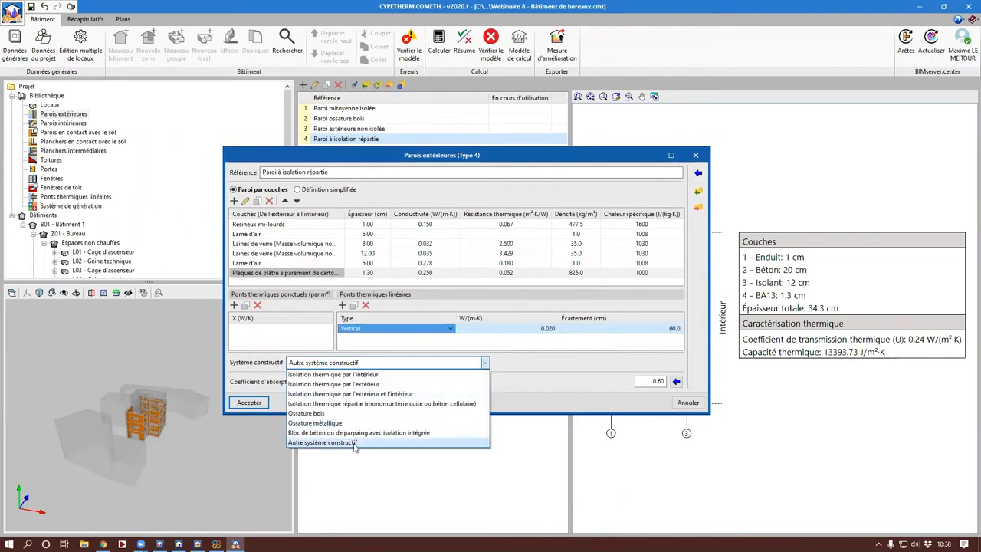
click(337, 423)
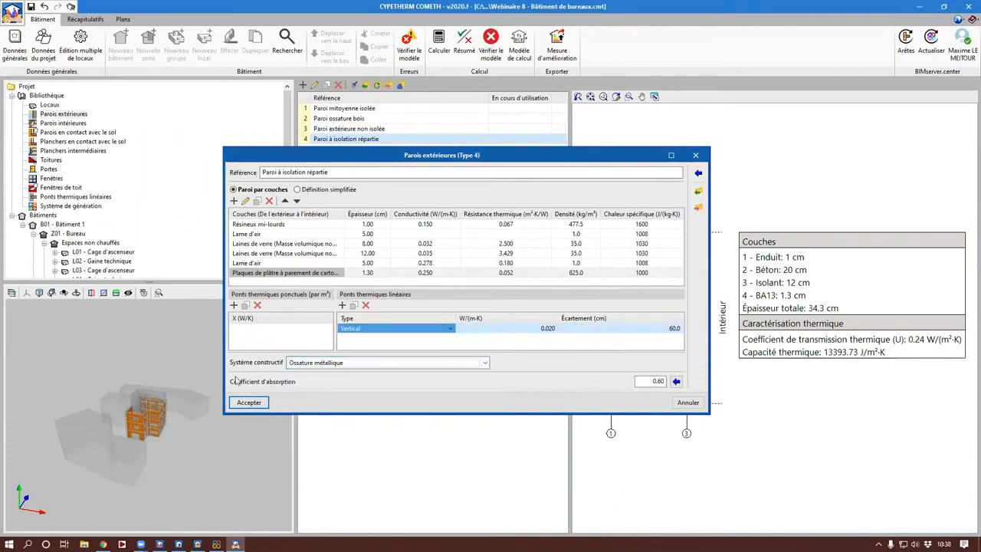
click(252, 403)
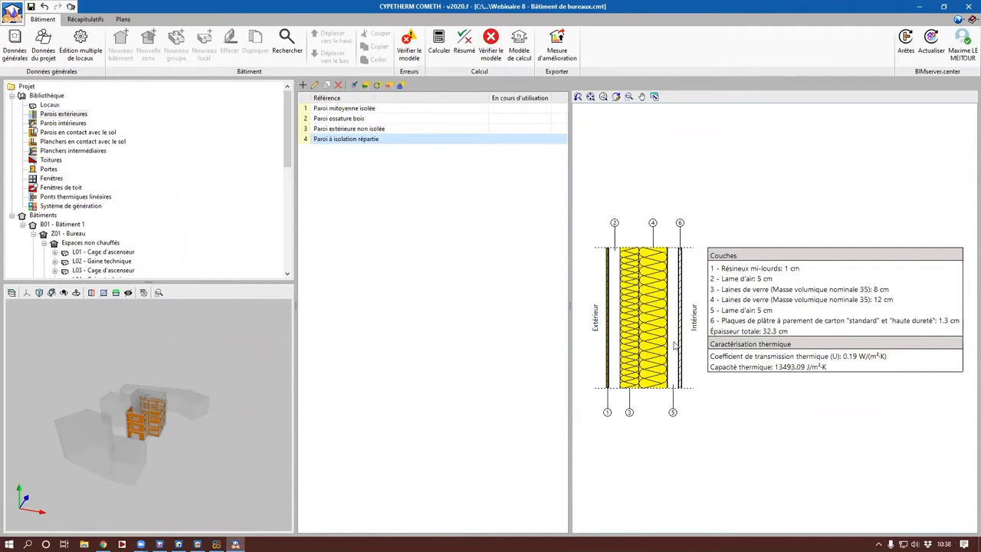
double_click(419, 141)
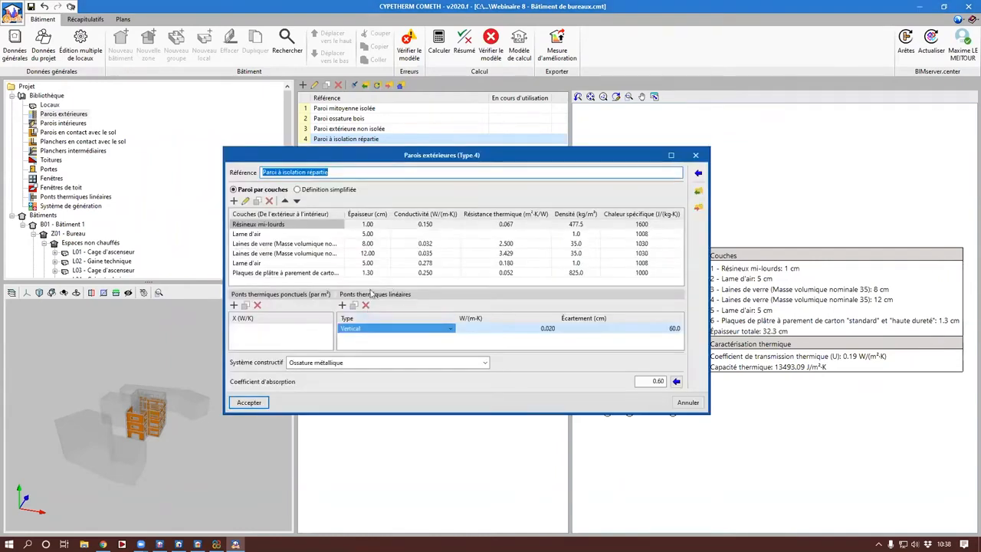
click(249, 402)
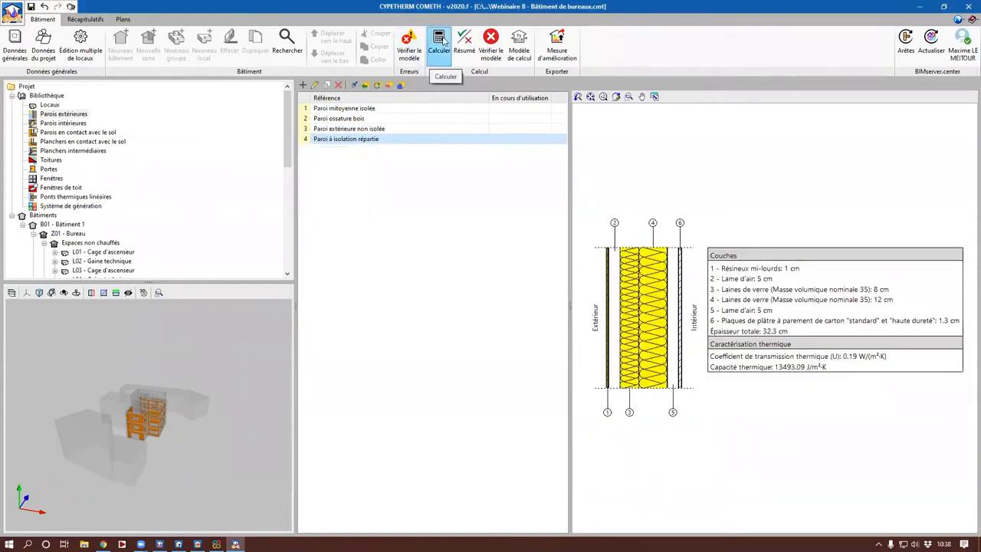
Step: In the edge processing's manual coefficients, clear the reference and description of IT.1.1 and set its linear transmittance to 0.38 W/(m·K)
click(905, 52)
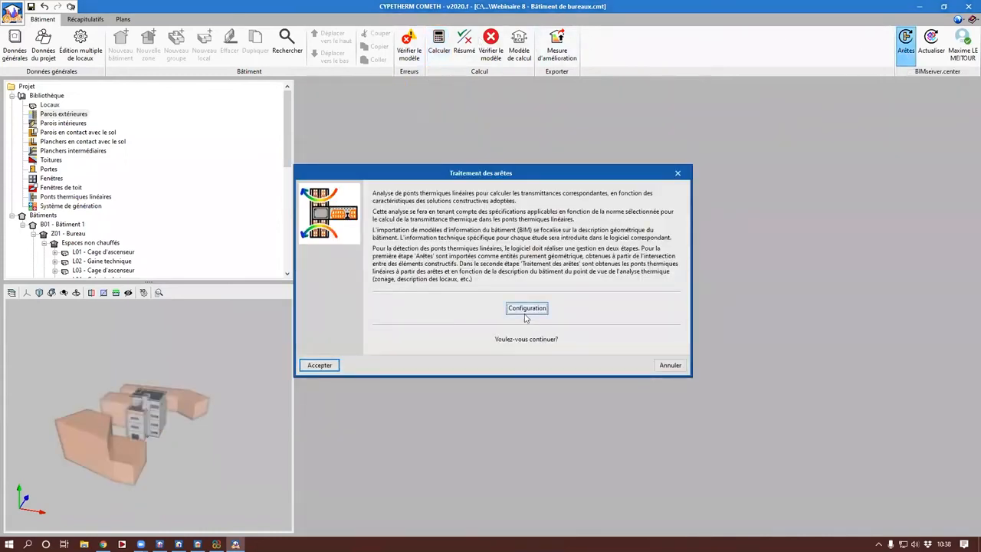
click(491, 312)
click(500, 380)
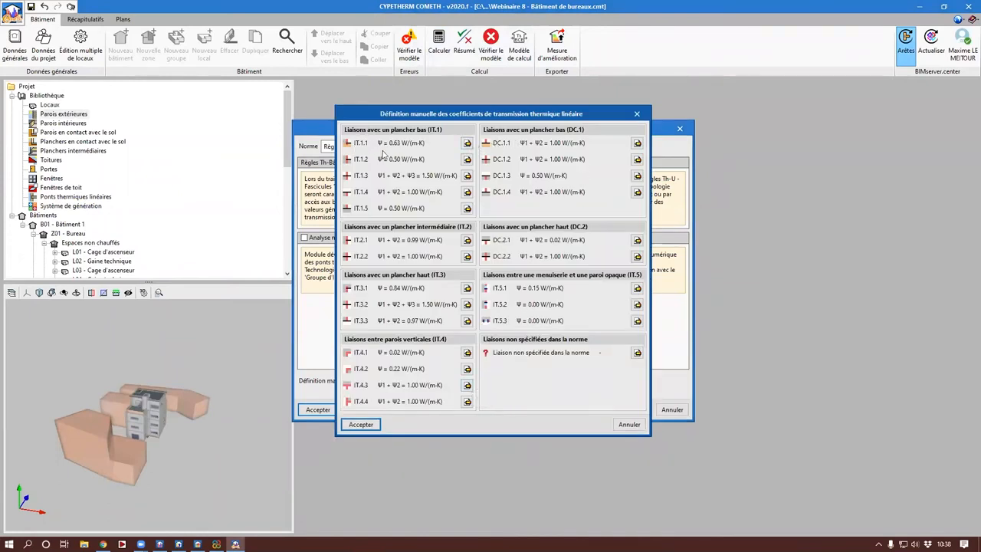
click(467, 142)
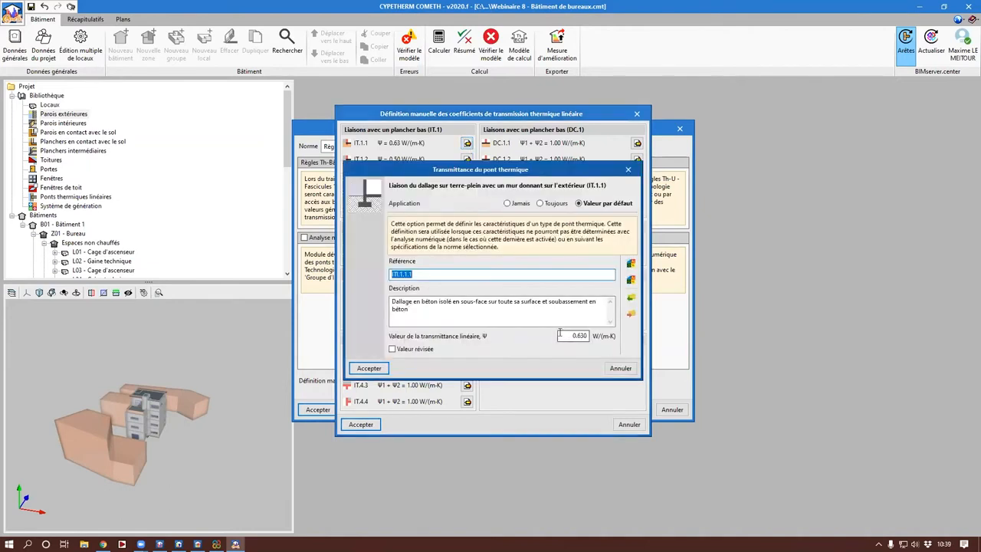
drag(422, 309, 363, 290)
key(BackSpace)
drag(423, 273, 384, 274)
key(BackSpace)
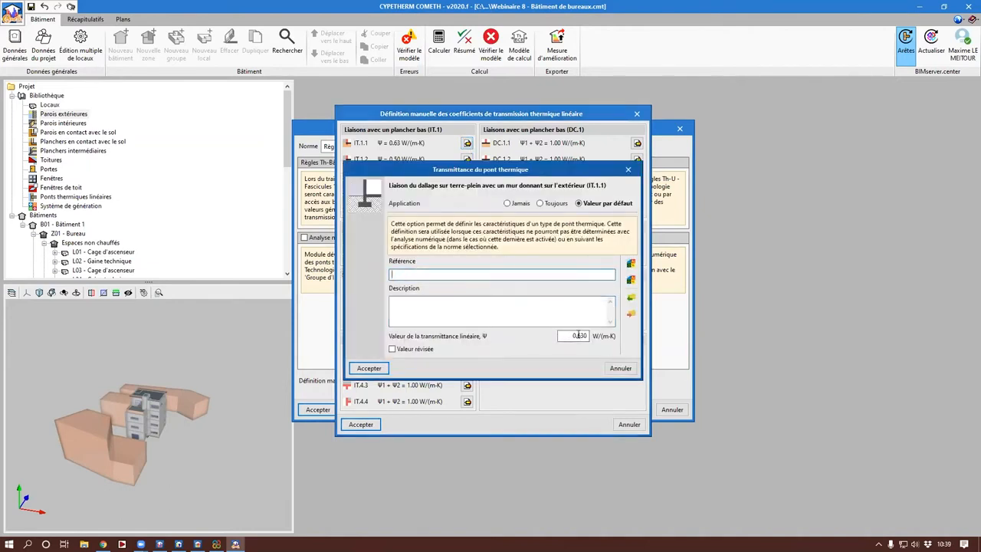
double_click(575, 336)
text(0.8)
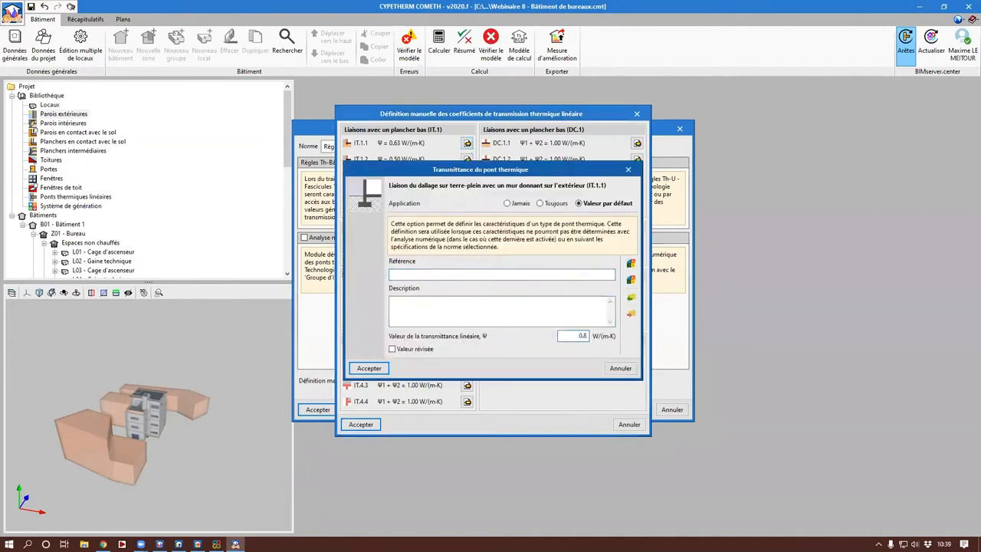
text(.38)
key(Return)
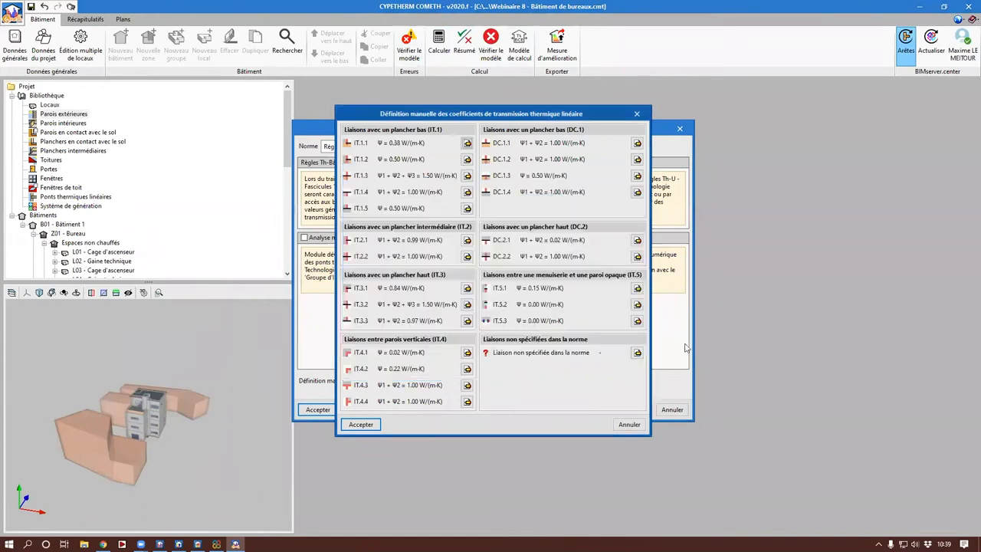
Step: Clear the reference and description of the intermediate floor junction IT.2.1 and set its linear transmittance to 0.14 W/(m·K)
click(467, 241)
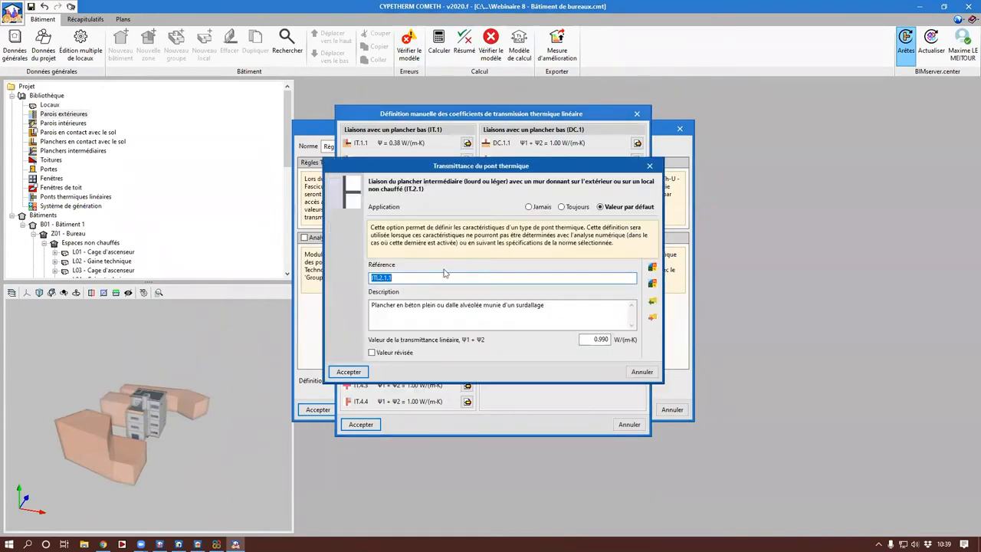
drag(597, 316, 269, 298)
key(Delete)
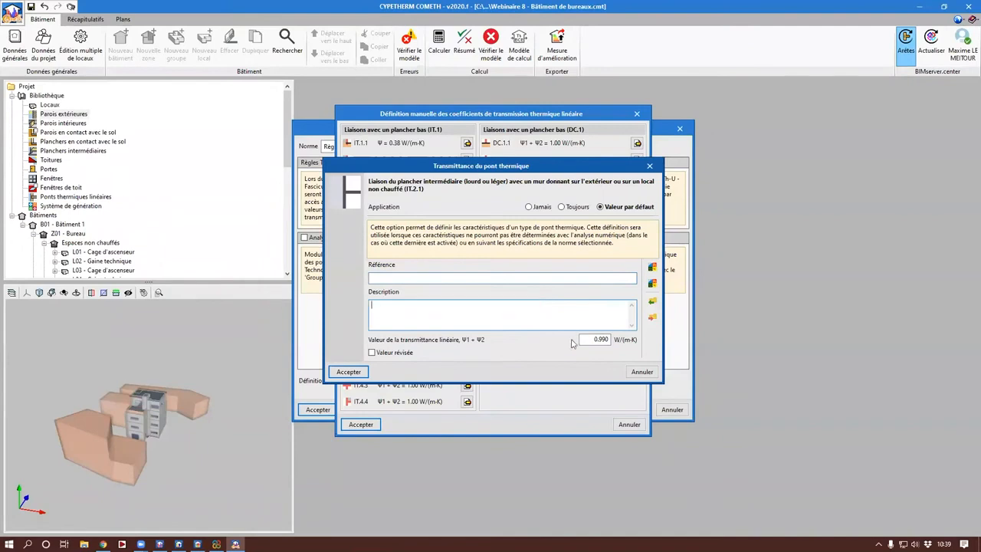
drag(582, 342, 660, 343)
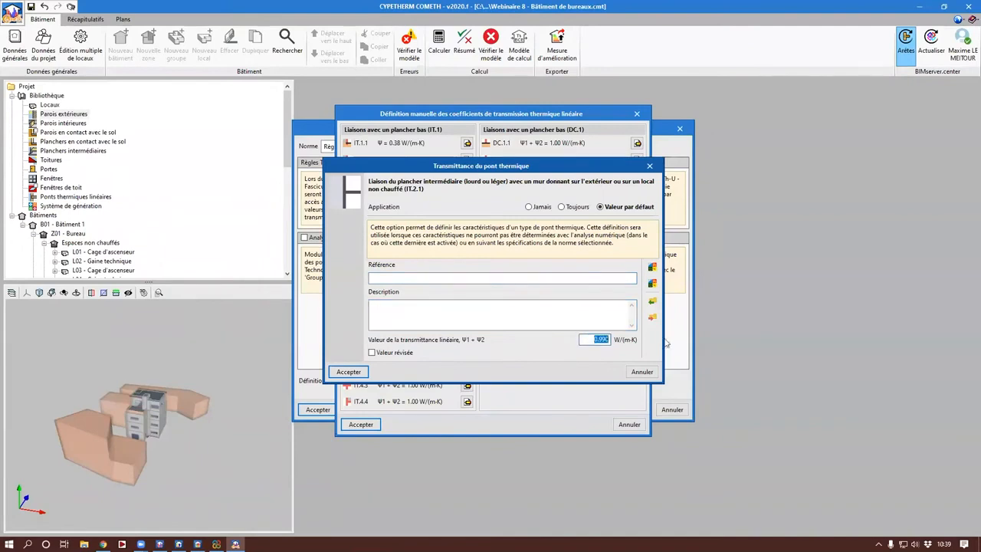
text(0.14)
key(Return)
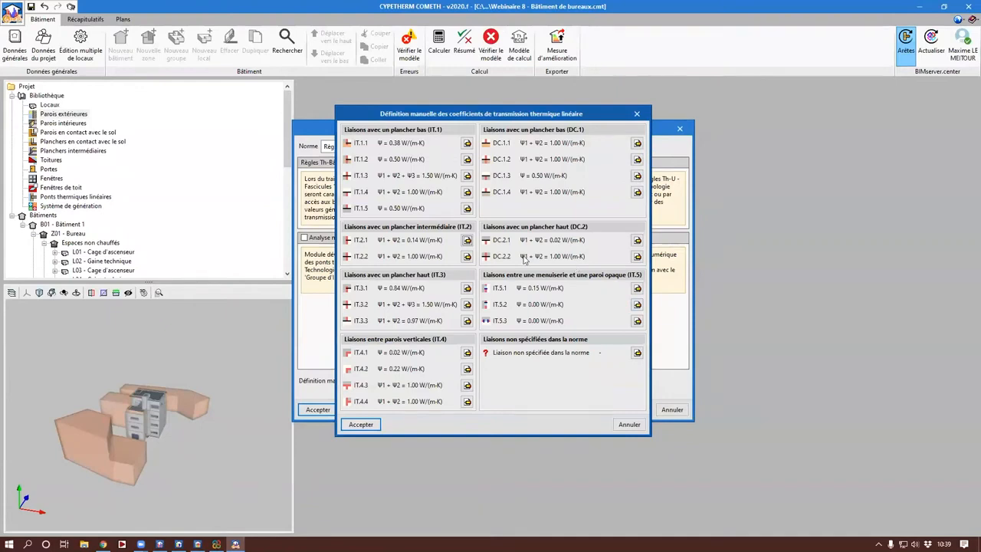
Step: Clear the text fields of the upper floor junction IT.3.1 and set its linear transmittance to 0.43 W/(m·K)
click(468, 290)
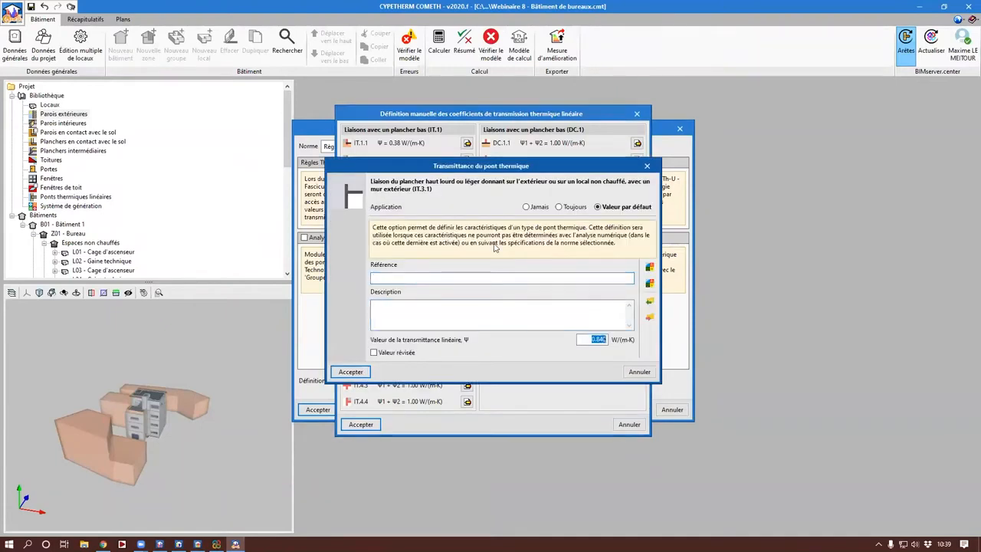
text(0)
key(Return)
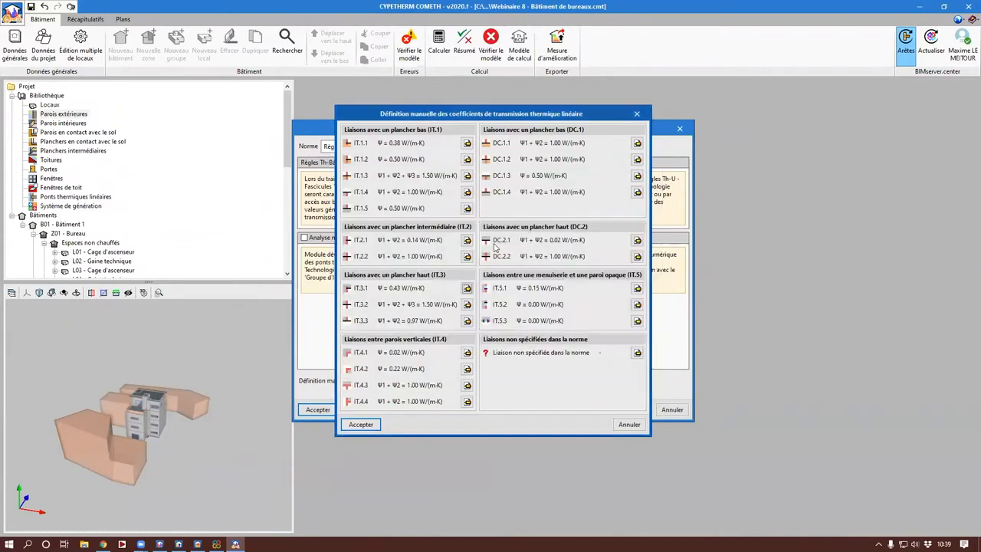
Step: Clear the reference and description of the outward corner junction IT.4.1 and set its linear transmittance to 0.21 W/(m·K)
click(467, 352)
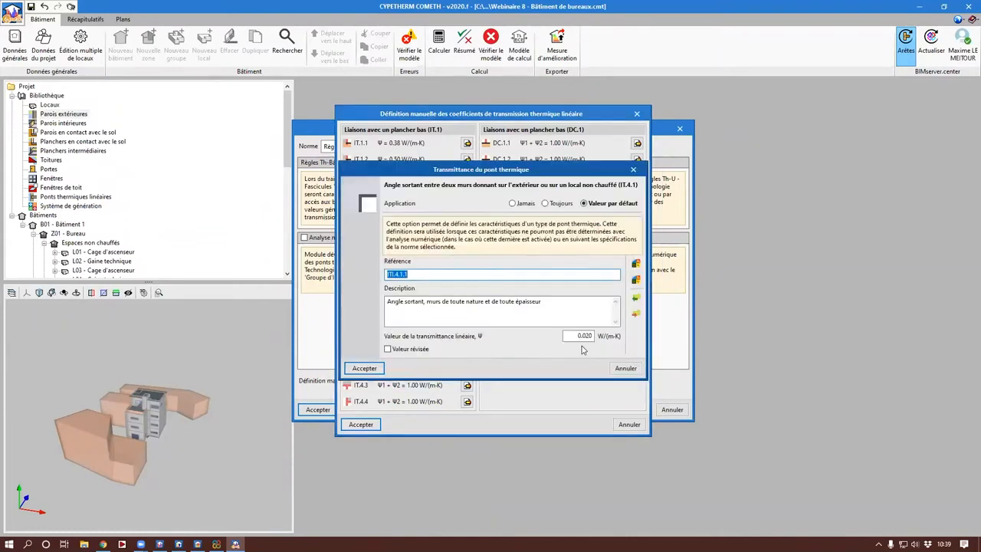
key(BackSpace)
key(Tab)
key(BackSpace)
key(Tab)
text(0.2)
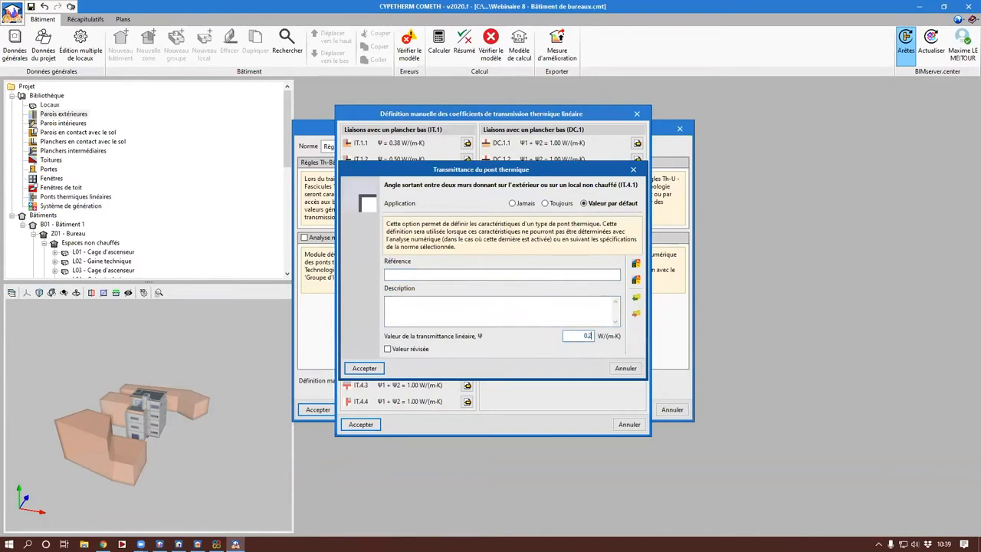
key(Return)
Step: Clear the reference and description of the inward corner junction IT.4.2 and set its linear transmittance to 0.03 W/(m·K)
click(467, 369)
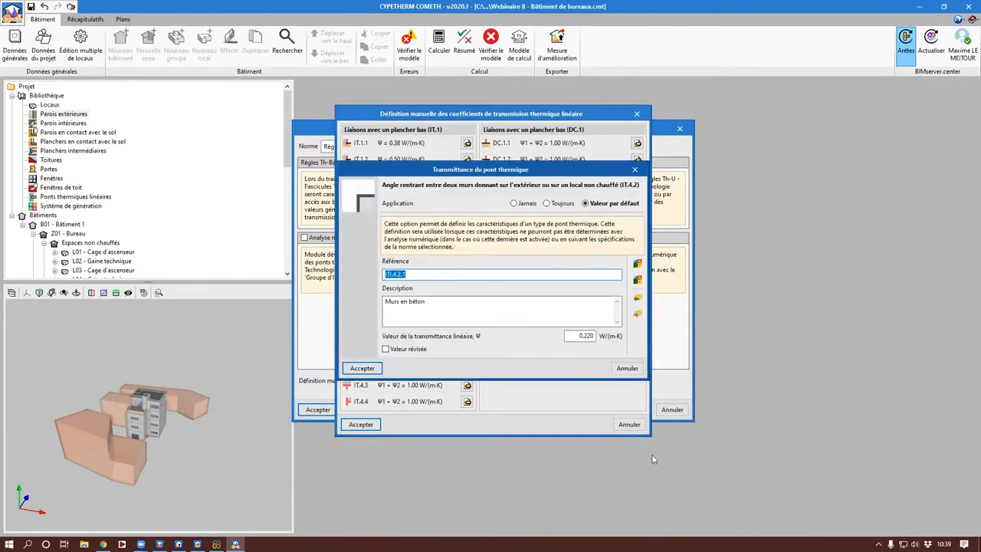
key(BackSpace)
key(Tab)
key(BackSpace)
key(Tab)
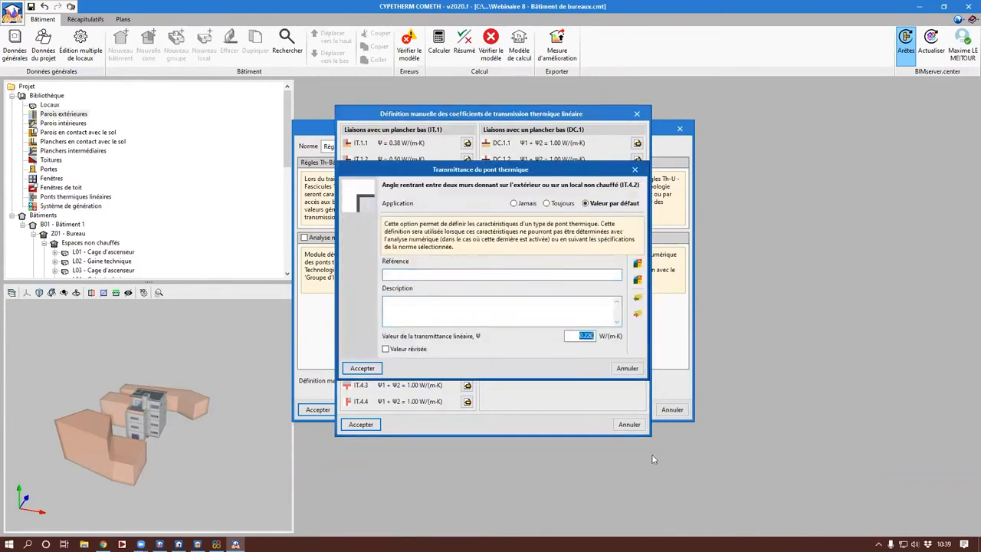
text(0.03)
key(Return)
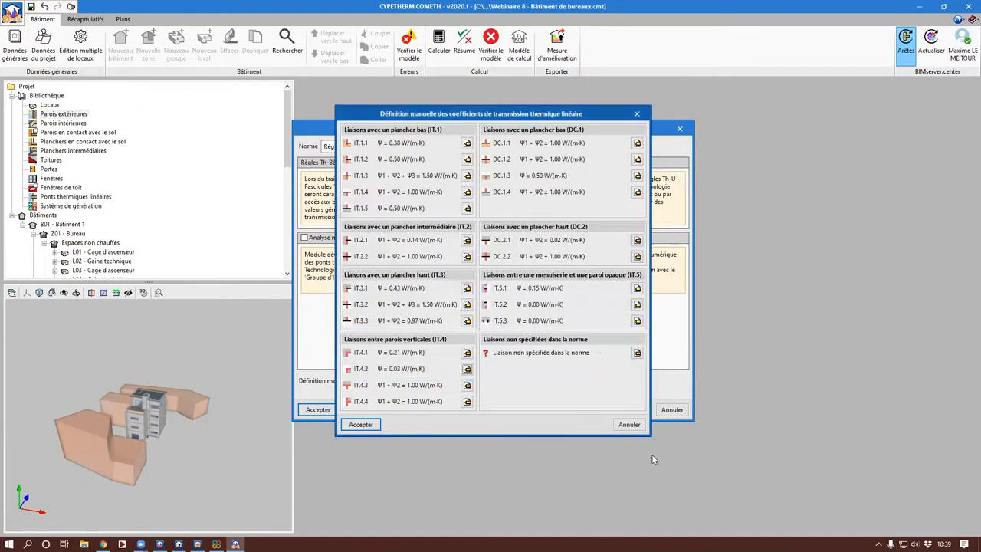
Step: Clear the reference and description of the window sill junction IT.5.1 and set its linear transmittance to 0.32 W/(m·K)
click(637, 287)
key(BackSpace)
key(Tab)
key(BackSpace)
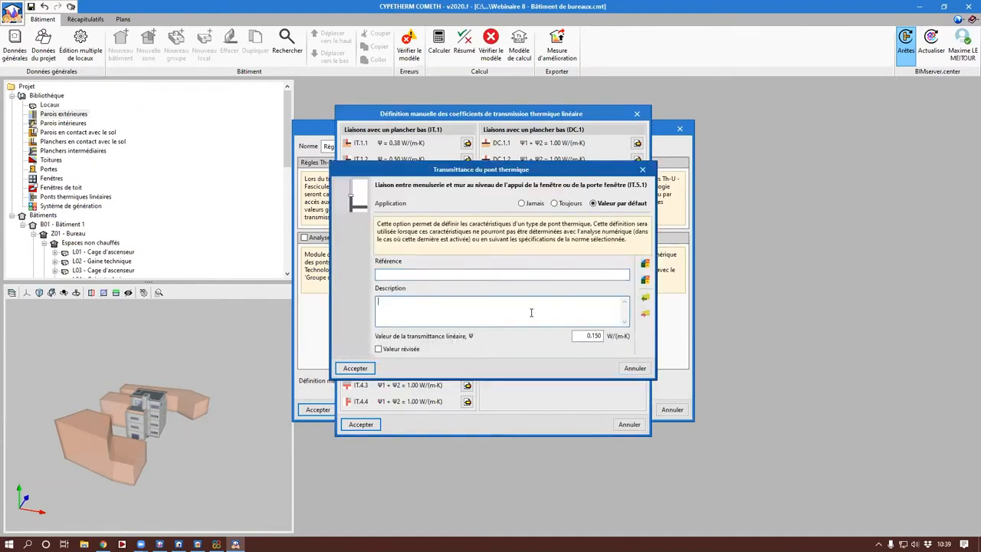
key(Tab)
text(0.0)
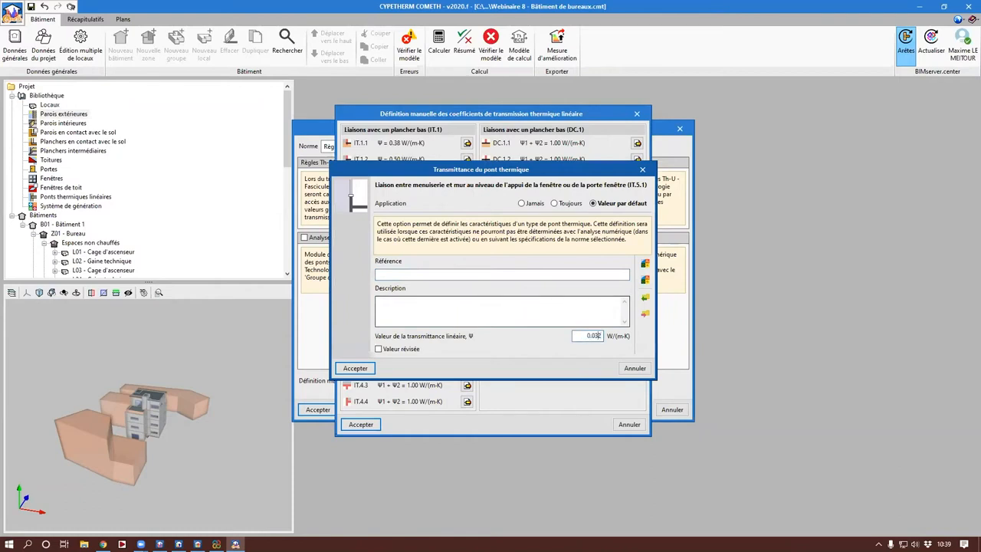
text(2)
key(Return)
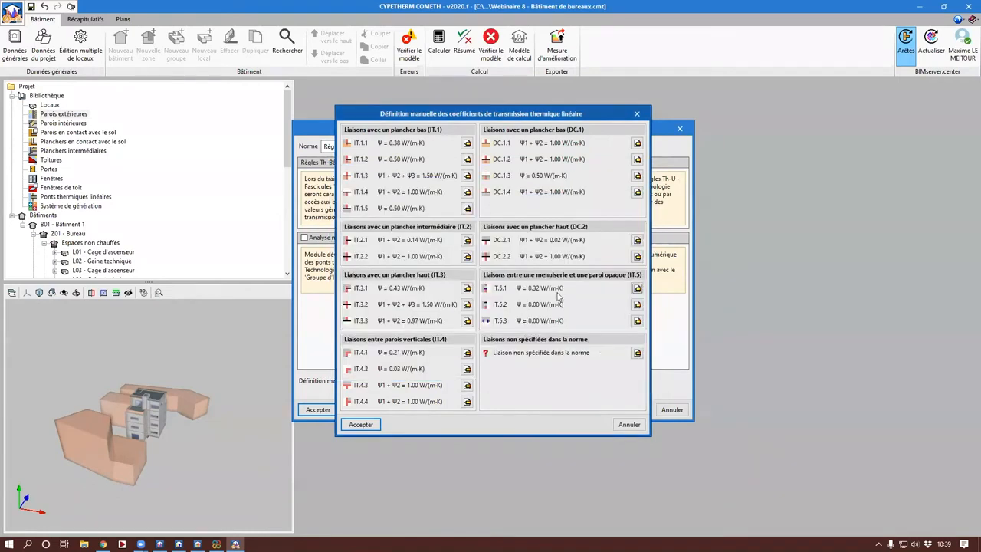
Step: Clear the reference and description of the window lintel junction IT.5.2 and set its linear transmittance to 0.32 W/(m·K)
click(638, 304)
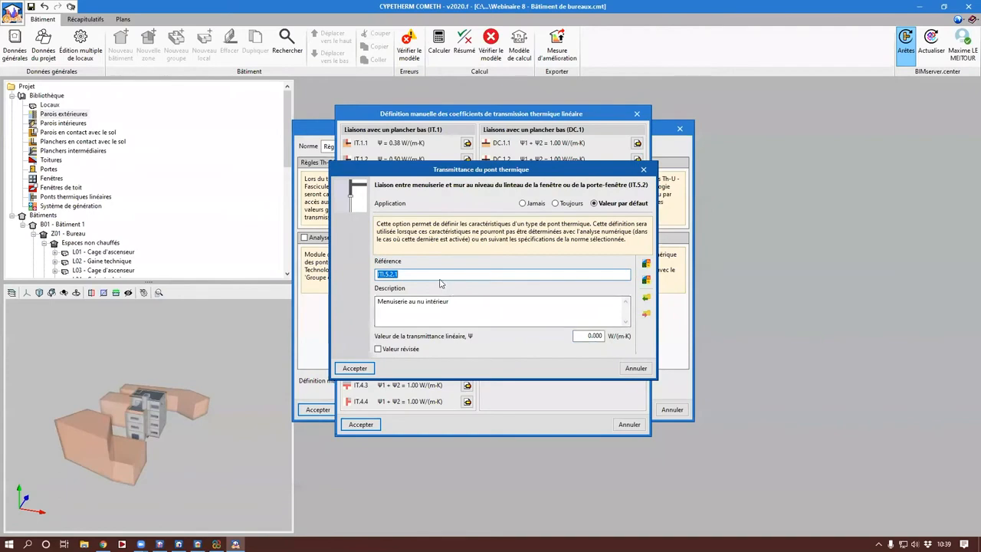
key(BackSpace)
key(Tab)
key(BackSpace)
key(Tab)
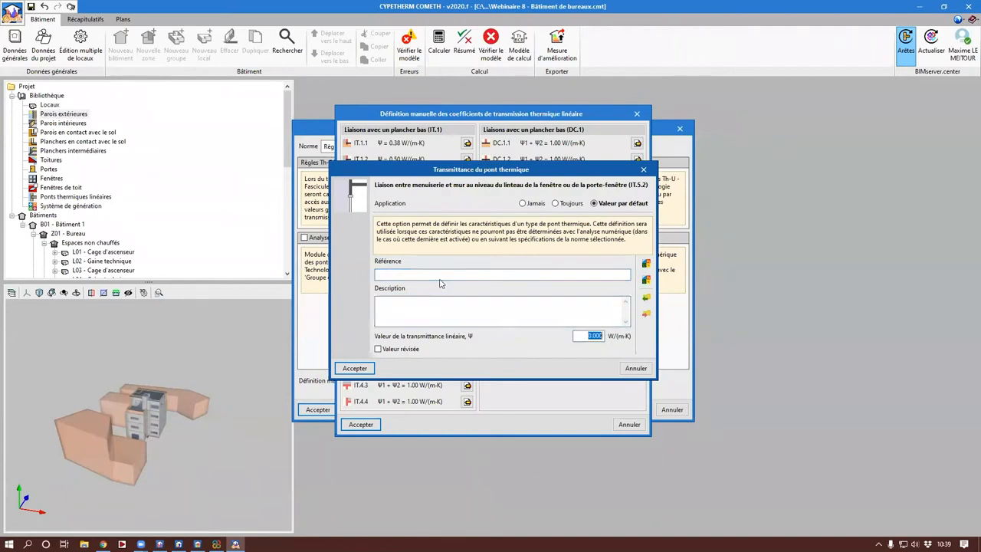
text(0.32)
key(Return)
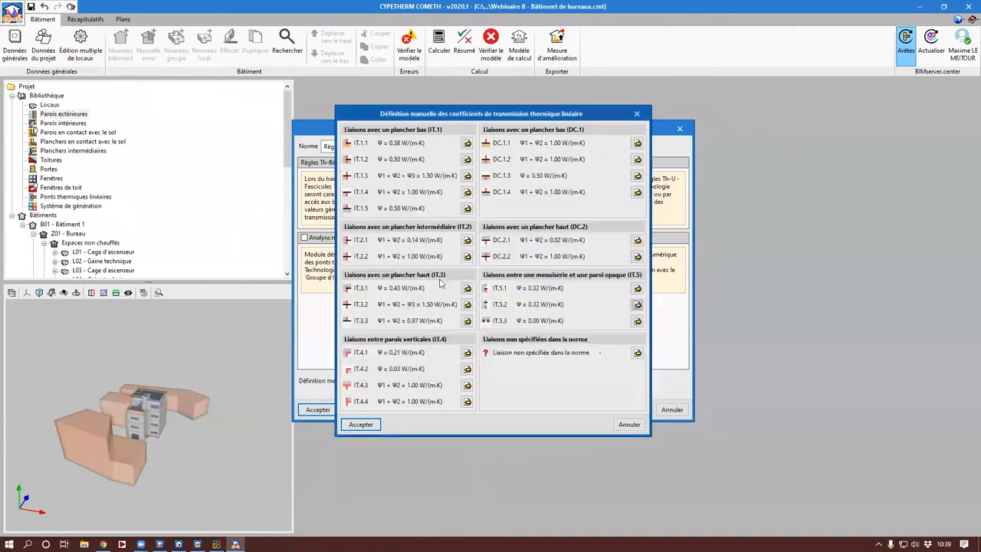
Step: Clear the reference and description of the window jamb junction IT.5.3 and set its linear transmittance to 0.31 W/(m·K)
click(637, 320)
key(BackSpace)
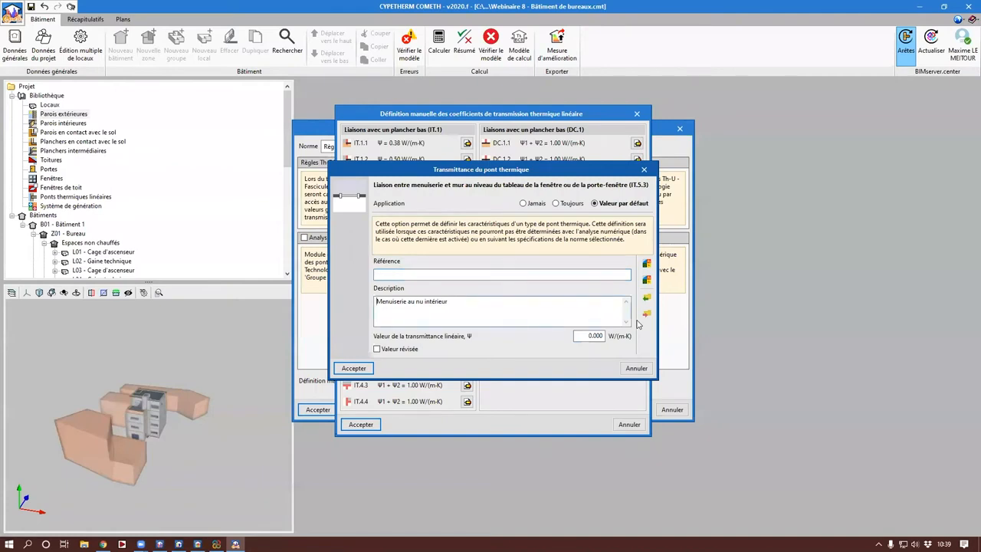
key(Tab)
key(BackSpace)
key(Tab)
text(0)
key(Return)
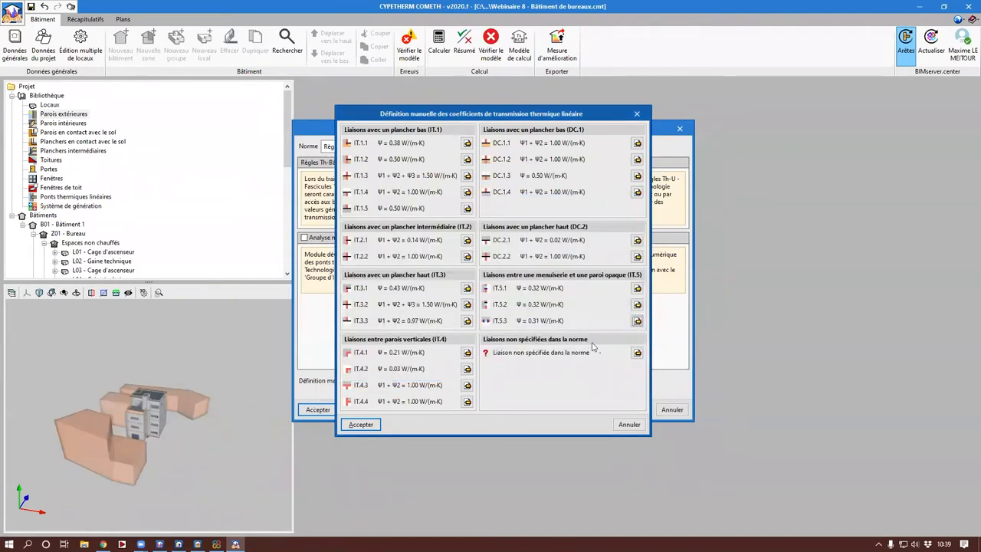
Step: Accept the coefficients, run the edge processing and accept its thermal bridges, and display the library's linear thermal bridges
key(Return)
key(Return)
click(335, 368)
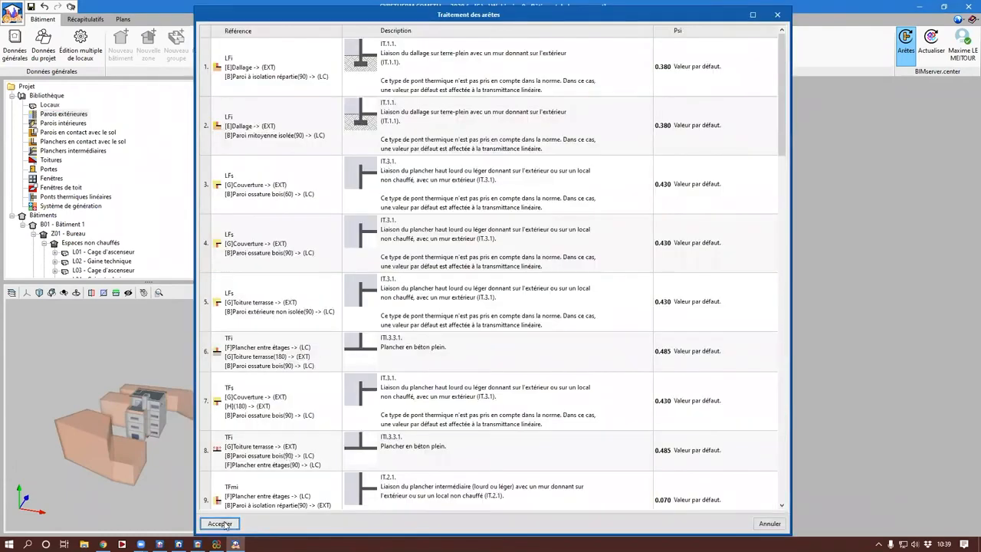
click(220, 524)
click(492, 324)
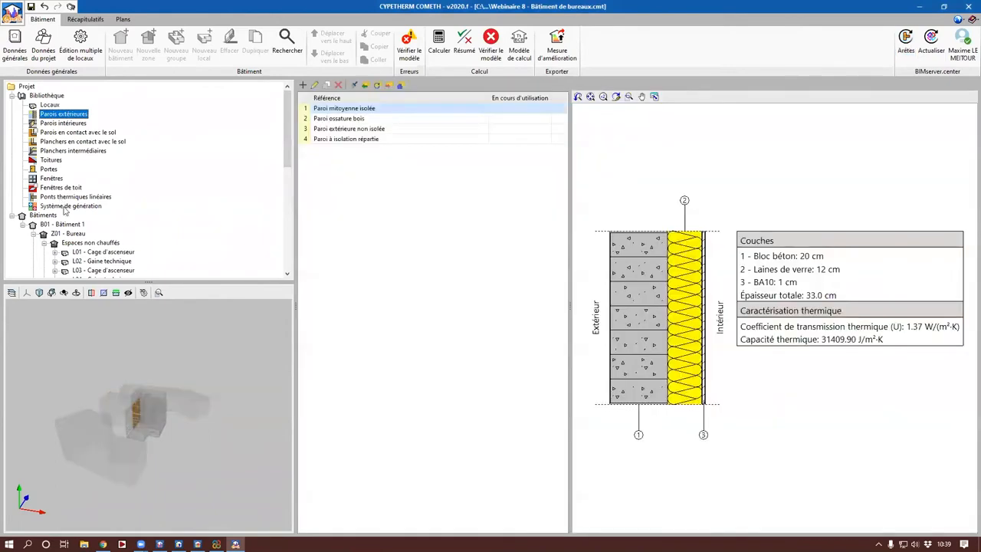
click(68, 197)
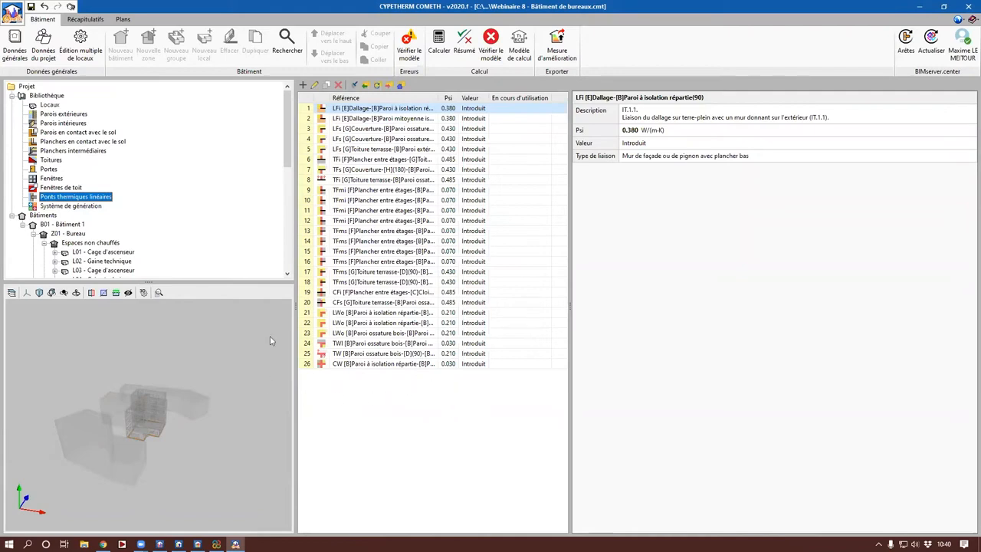
drag(295, 264, 363, 263)
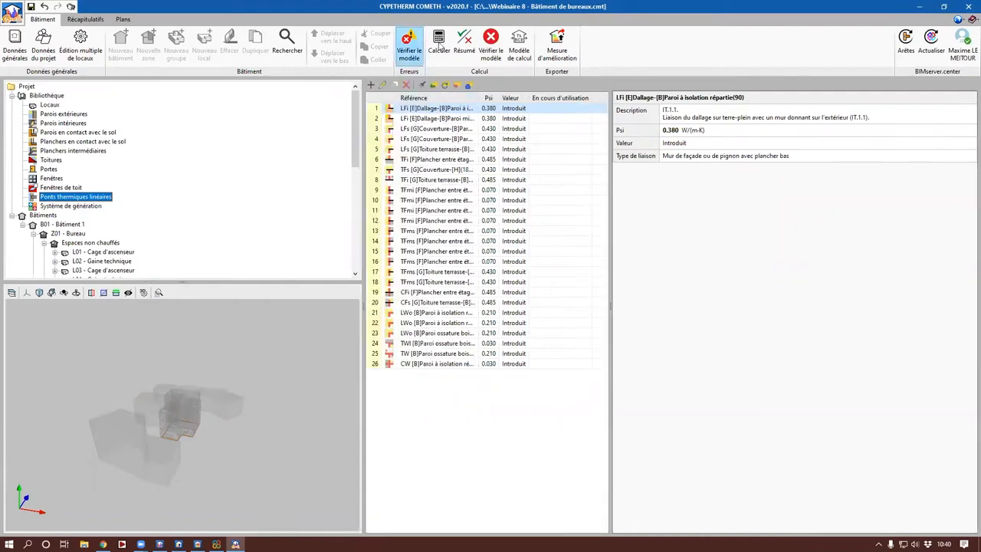
Step: Calculate the building with the updated wall and thermal bridges, and close the results summary
click(439, 44)
click(436, 308)
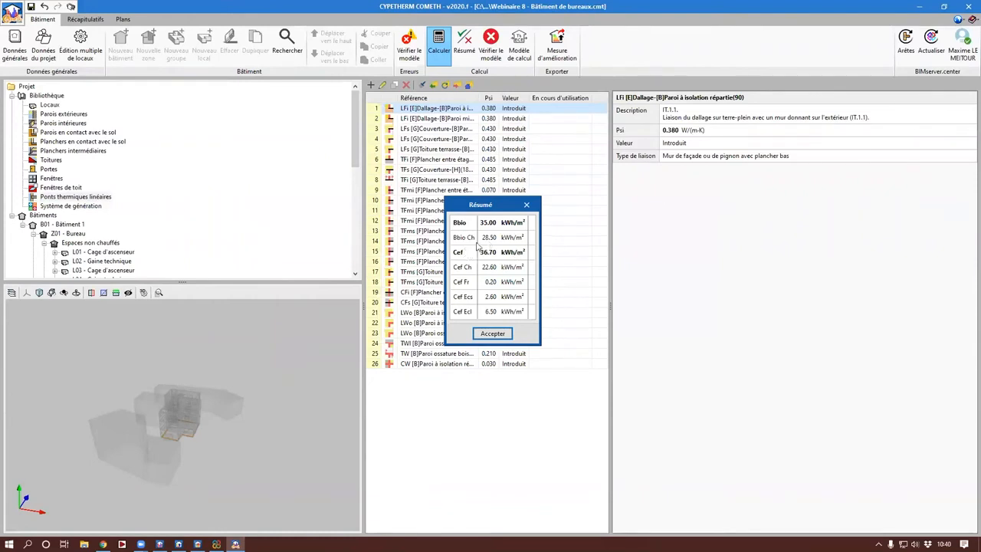
click(491, 333)
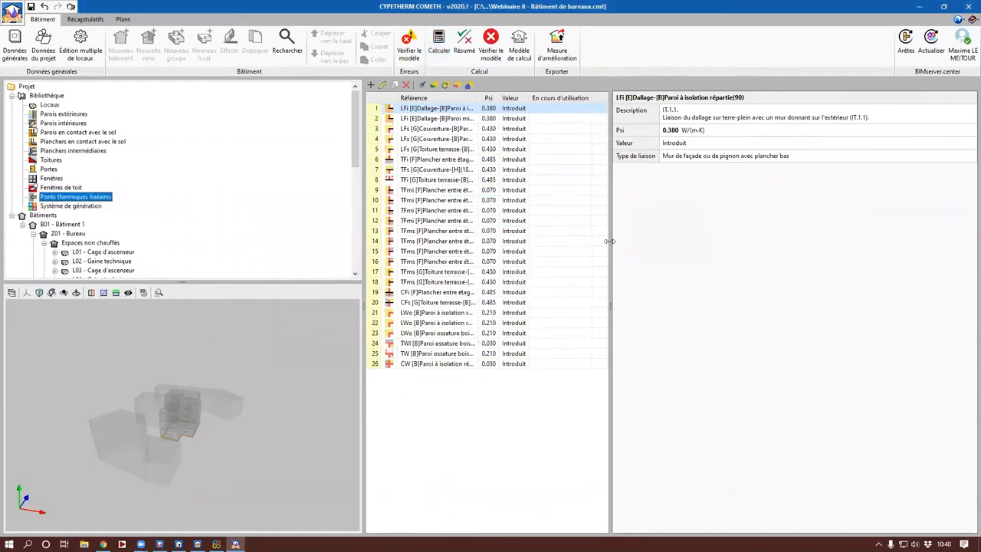
Step: Start an improvement measure export and name the file CYPETHERM COMETH Webinaire 8 - Bâtiment de bureaux V2
click(569, 51)
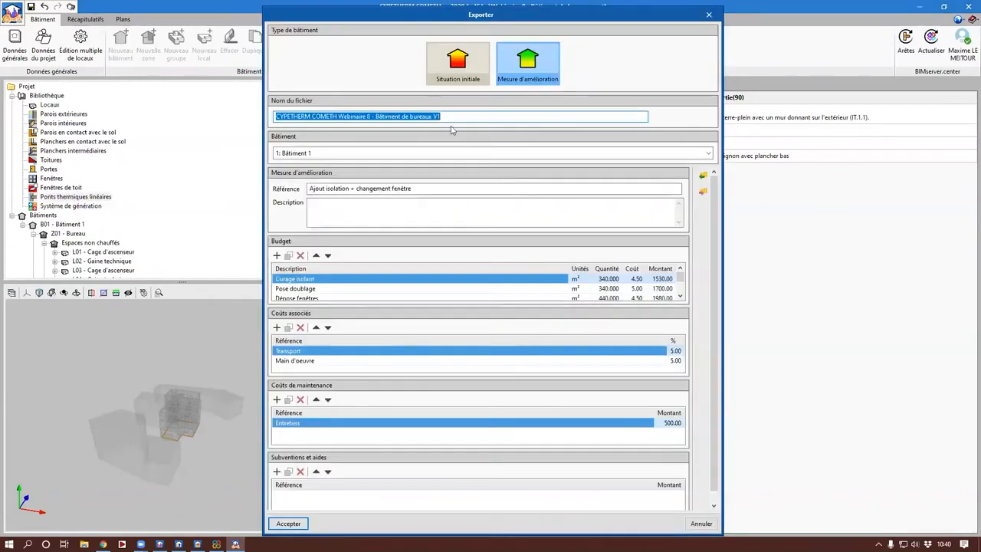
click(465, 117)
key(BackSpace)
text(2)
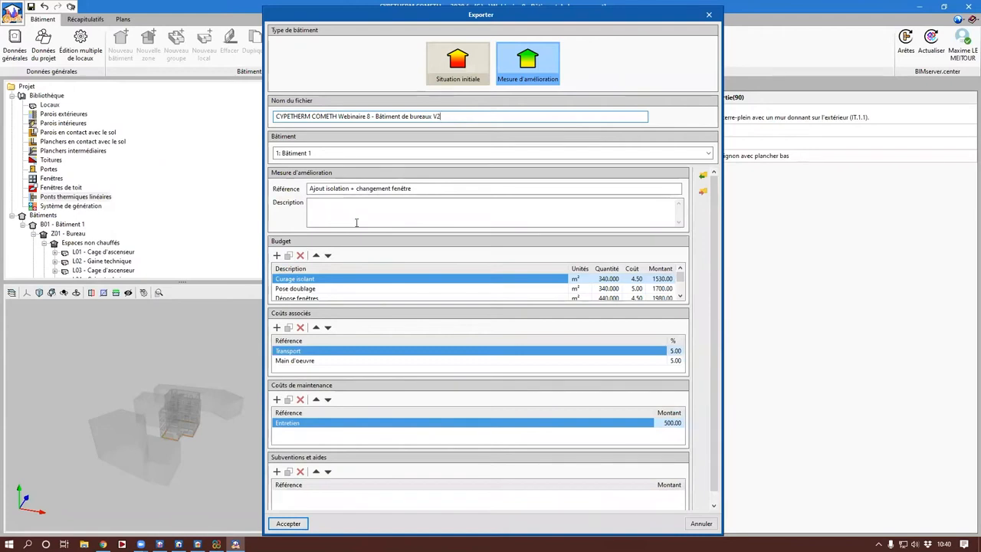
Step: Replace the Curage isolant and Pose doublage budget lines with a new line described Démolition mur
click(300, 256)
click(300, 257)
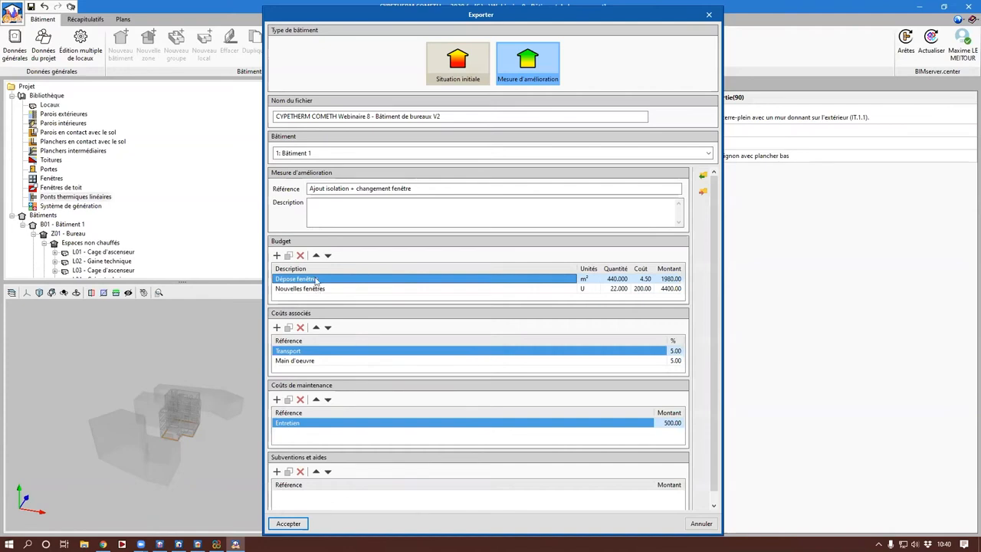
click(277, 255)
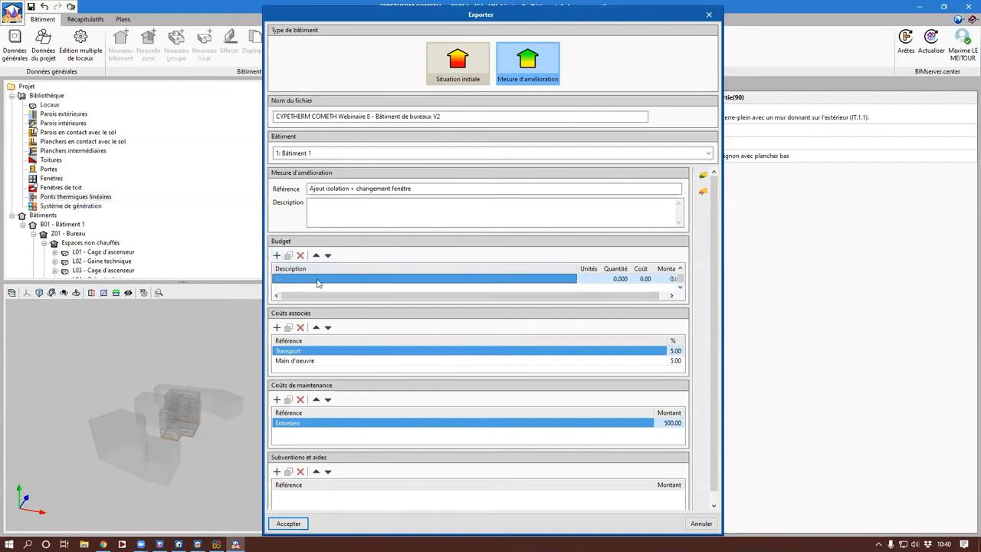
click(296, 280)
text(Démol)
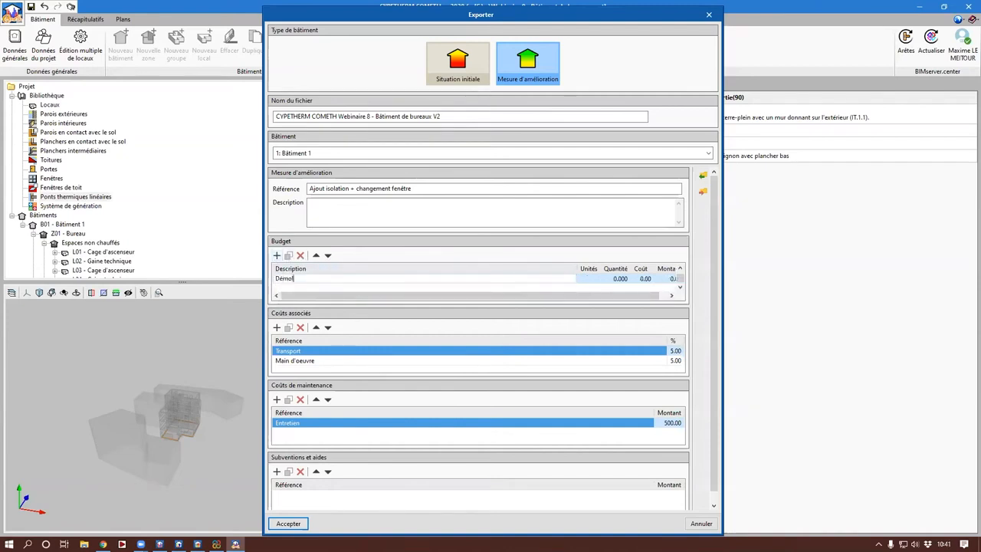
text(ition mur)
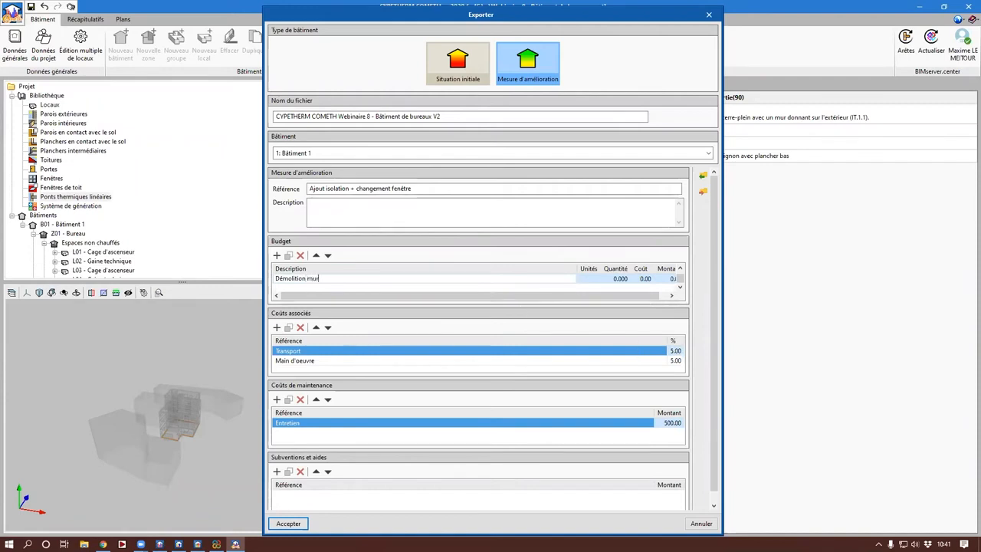
Step: Set the Démolition mur budget line to 340 m² at a unit cost of 175
click(584, 279)
text(m²)
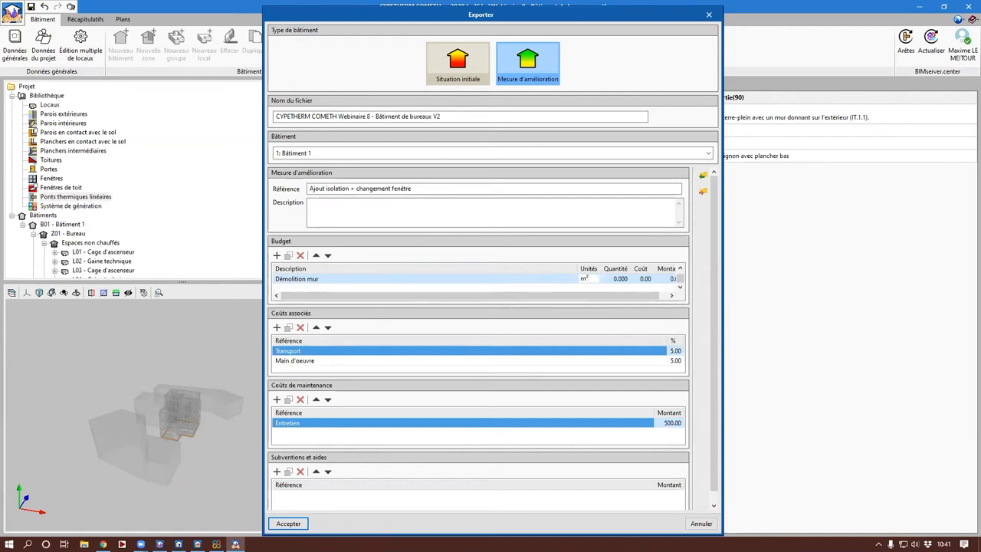
key(Tab)
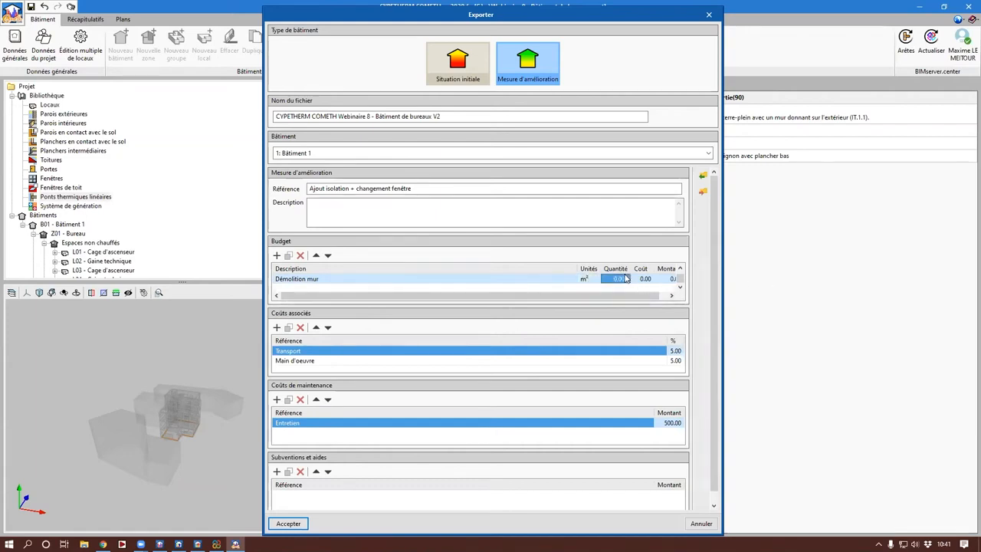
text(340)
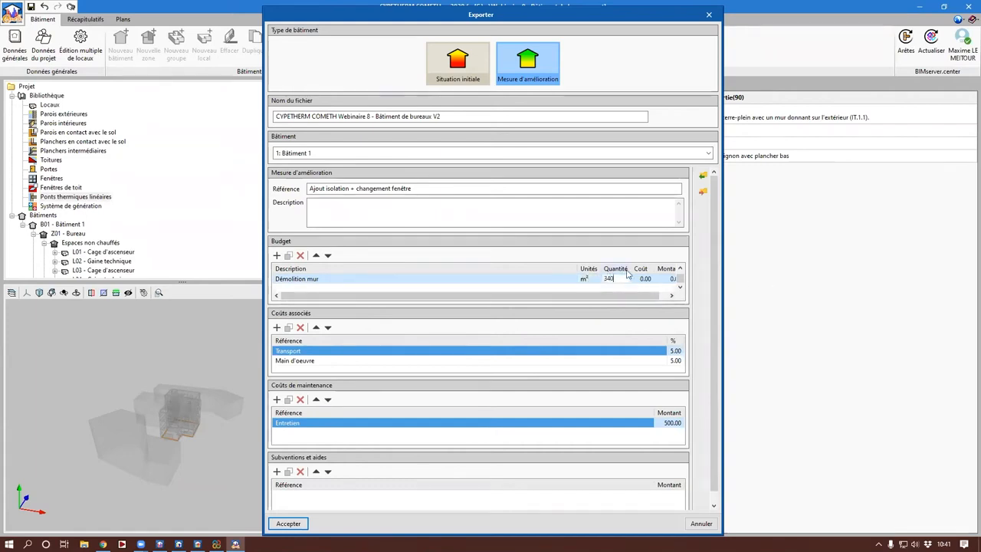
click(646, 279)
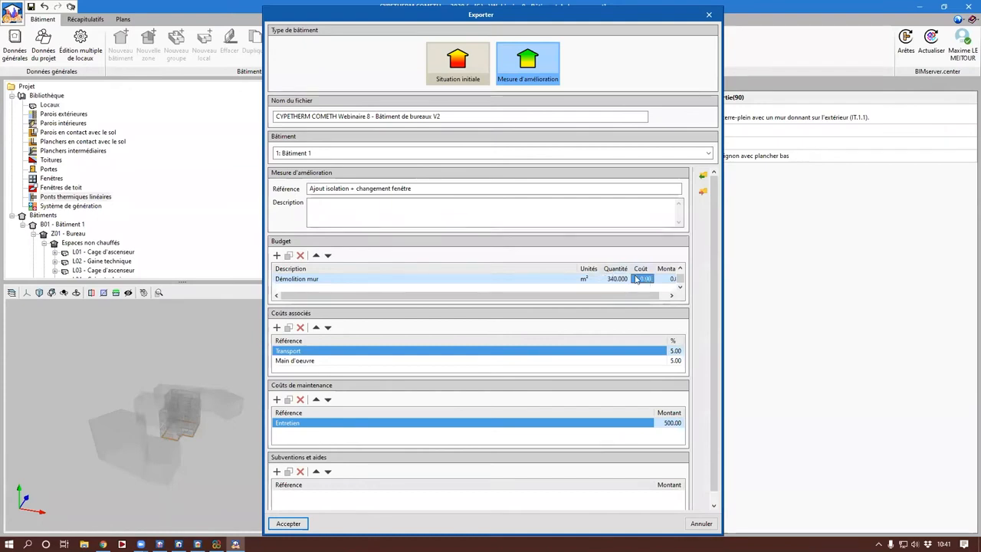
text(175)
key(Return)
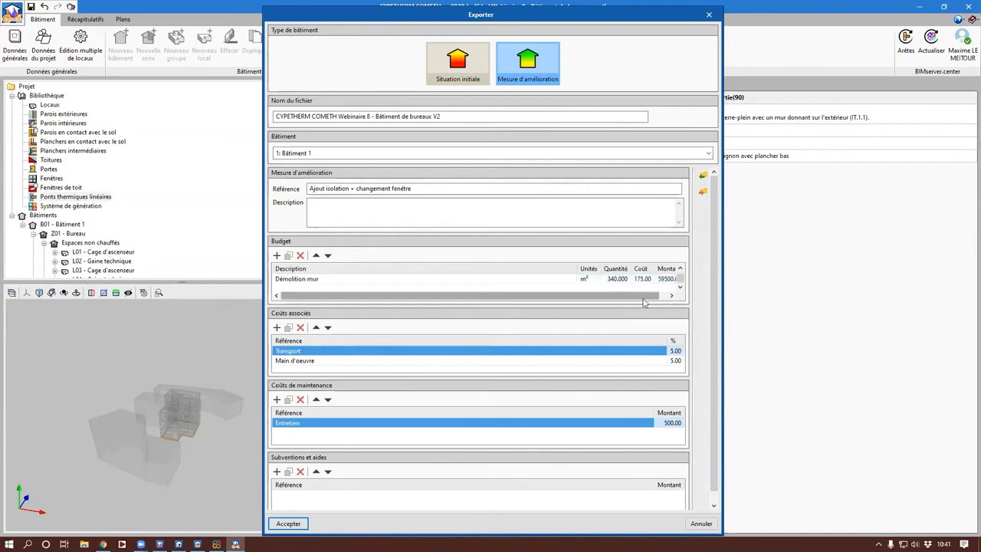
Step: Add a budget line described Facade F4 with m² as its unit
click(277, 255)
click(310, 280)
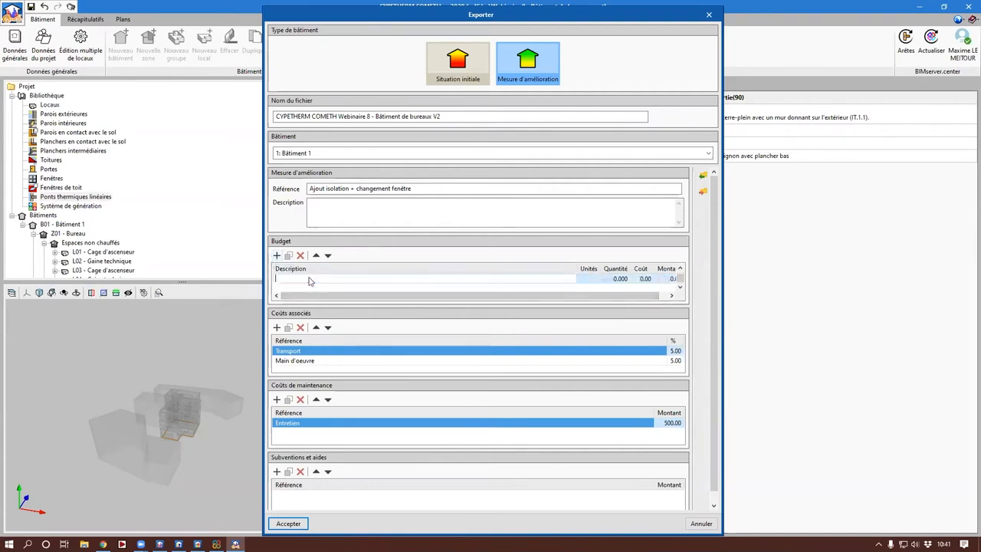
text(Facade)
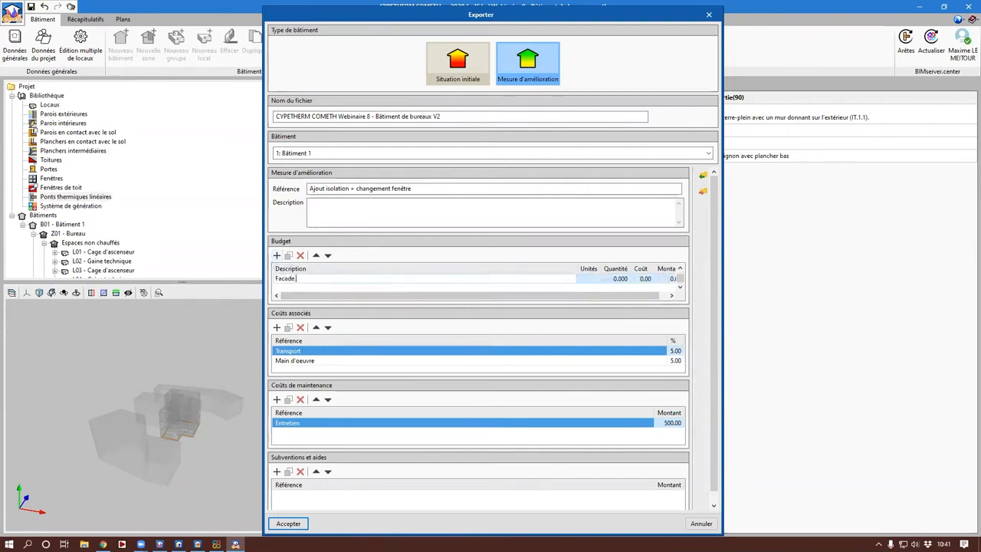
text( F4)
key(Return)
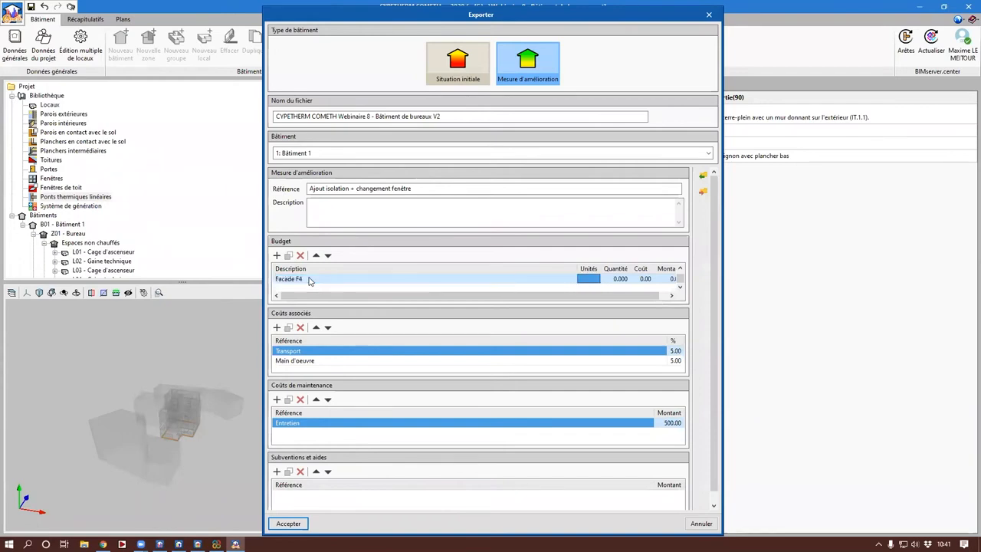
text(M²)
key(BackSpace)
key(BackSpace)
text(m)
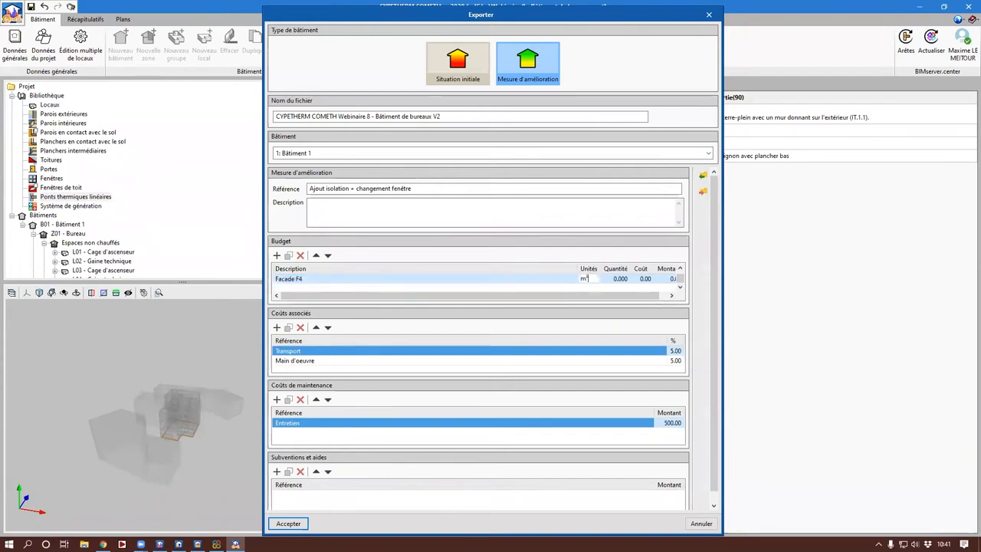
text(²)
key(Return)
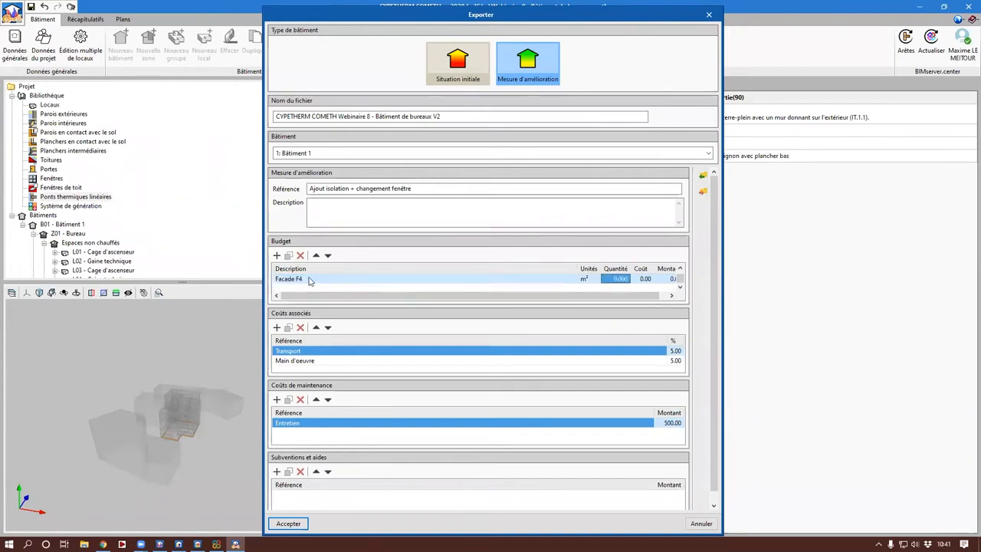
Step: Set the Facade F4 budget line's quantity to 340 and its unit cost to 180
text(340)
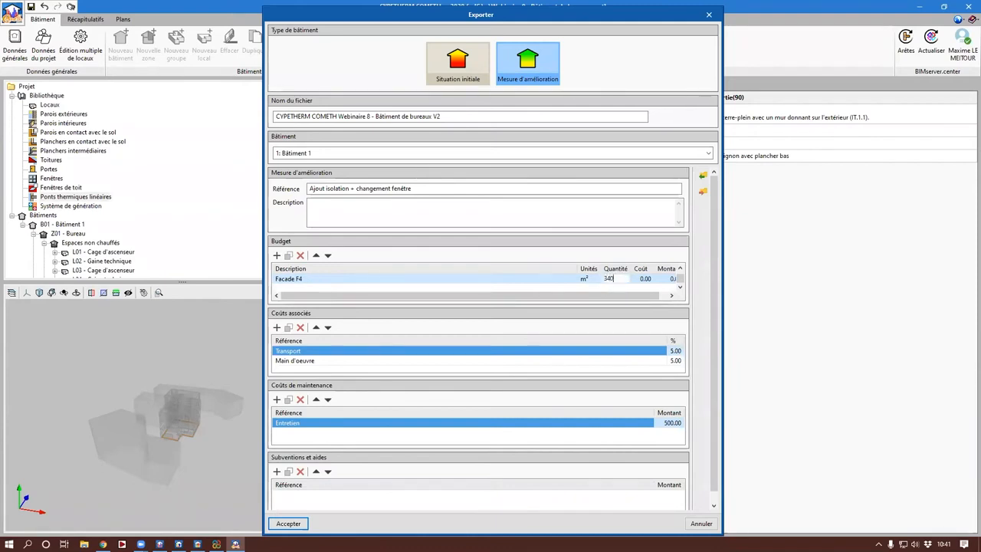
key(Return)
text(180)
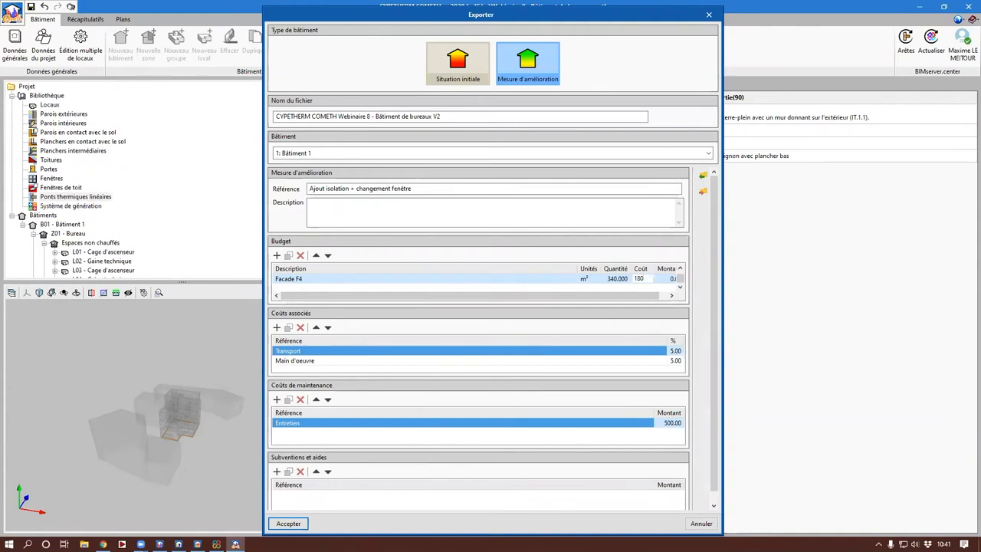
key(Return)
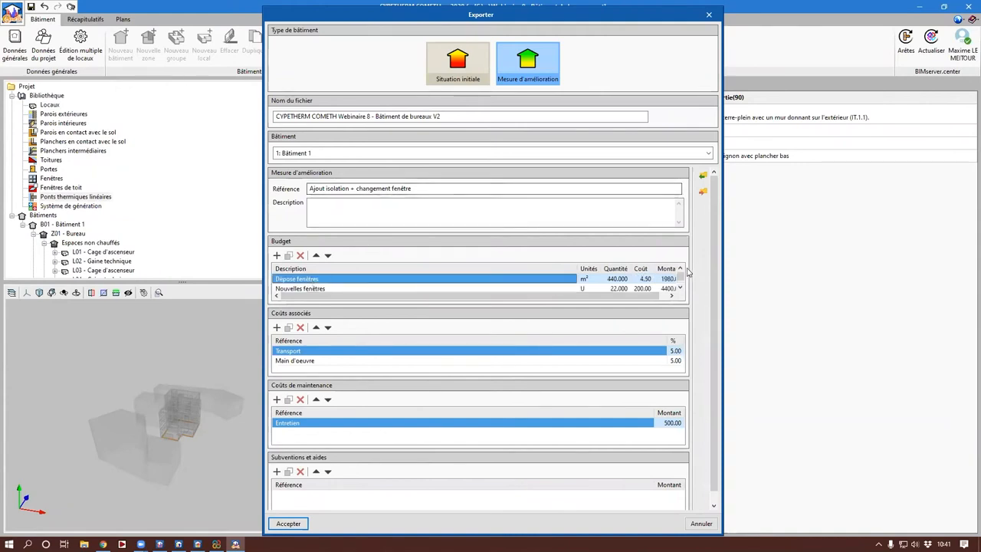
scroll(682, 278, up, 1)
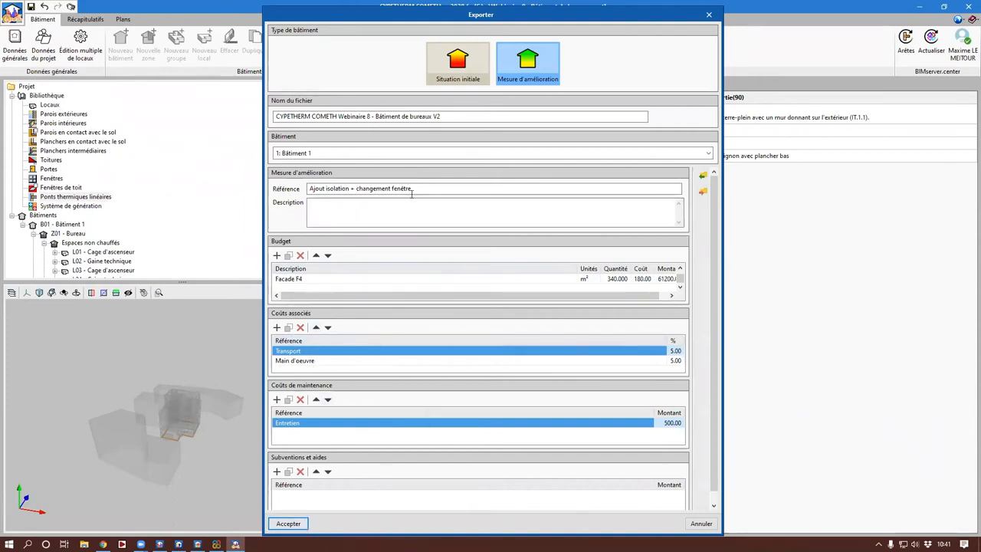
Step: Change the improvement measure's reference to Facade F4 + changement fenêtre and complete the export
drag(351, 188, 259, 187)
text(Faca)
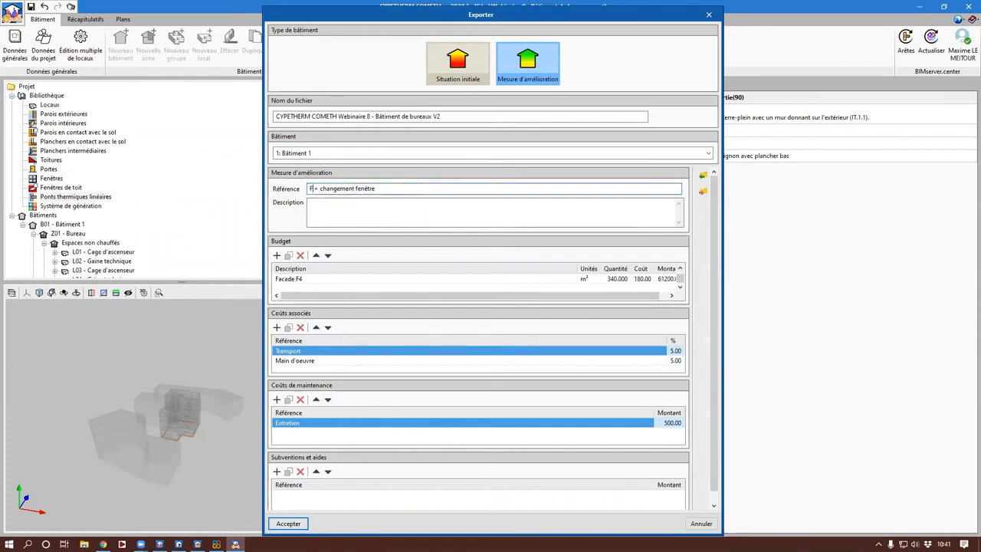
text(de F4)
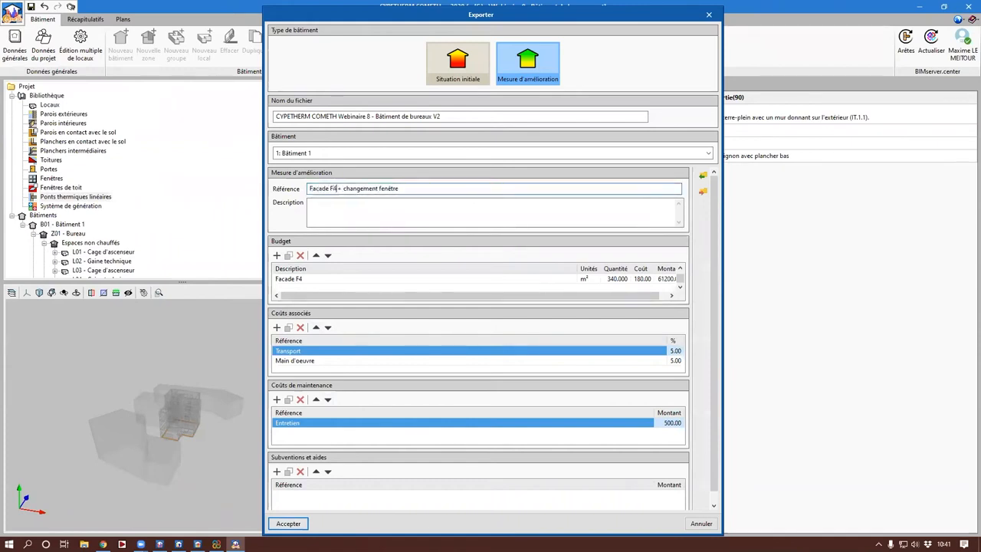
click(285, 524)
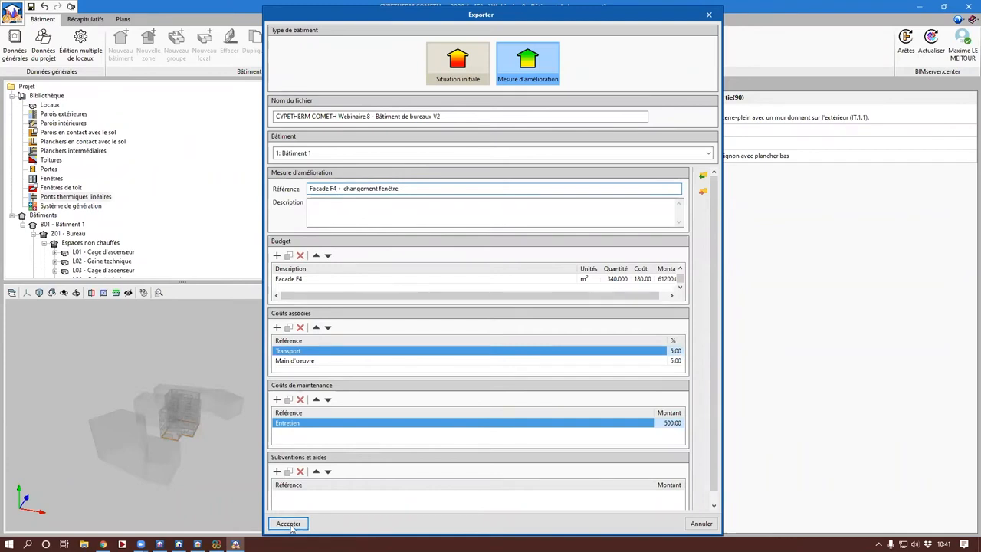
click(497, 306)
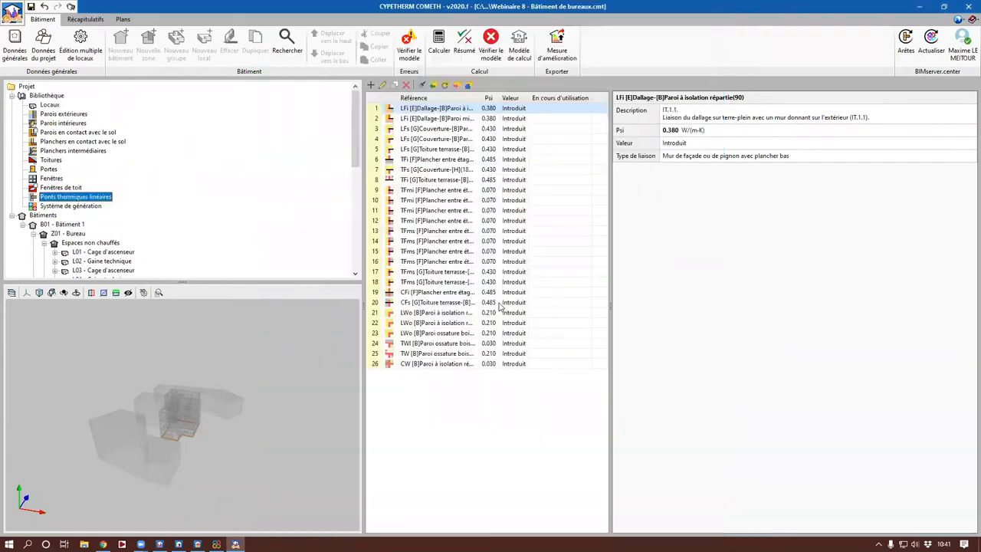
Step: Review the Bbio and Cef values in the calculation results summary and close it
click(464, 43)
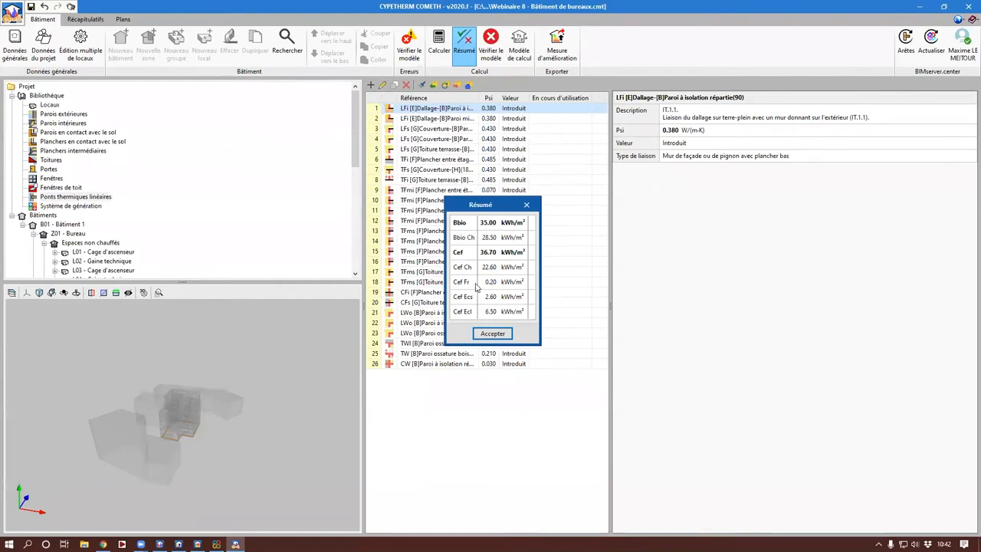
click(493, 334)
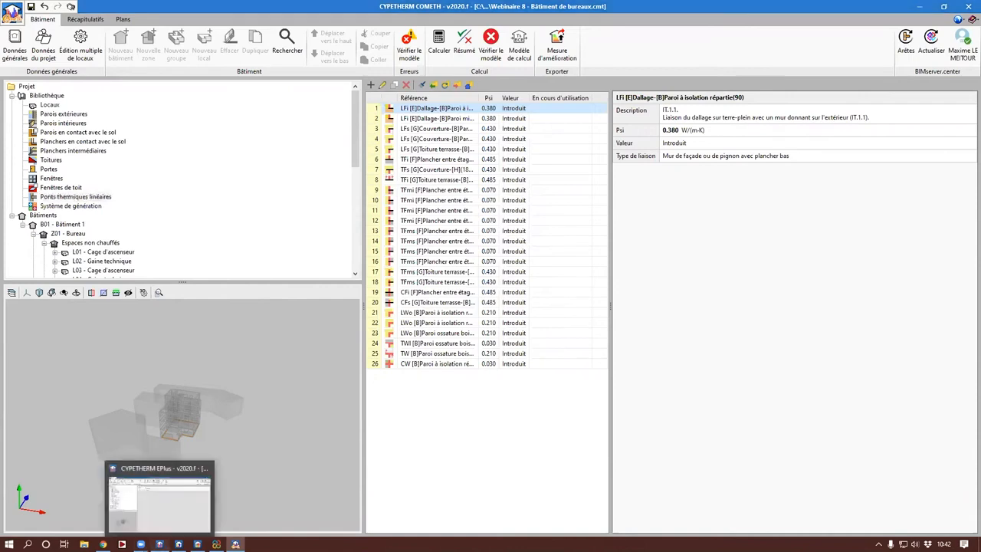
Step: Switch to CYPETHERM EPlus, collapse zone Z05 and check the building's location and climate data
click(160, 545)
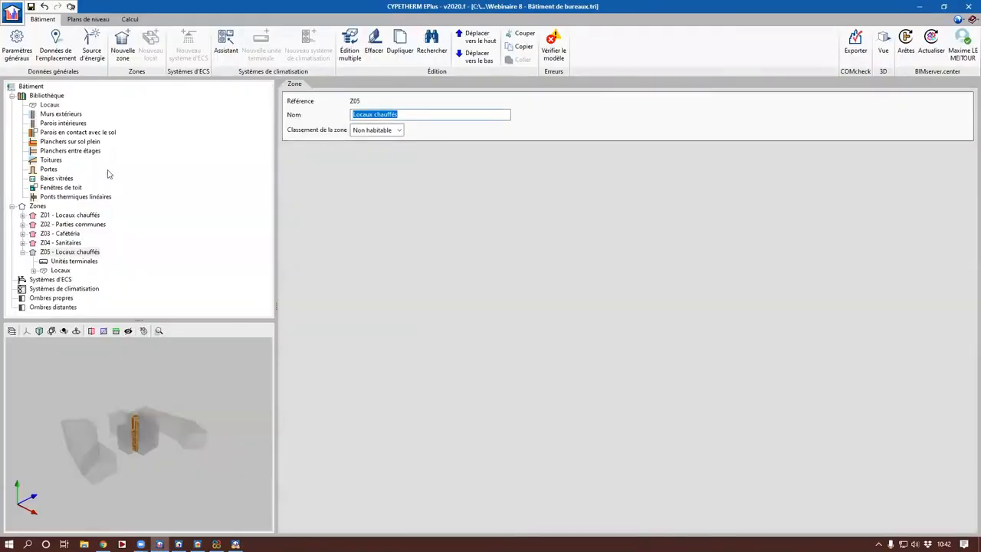
click(23, 254)
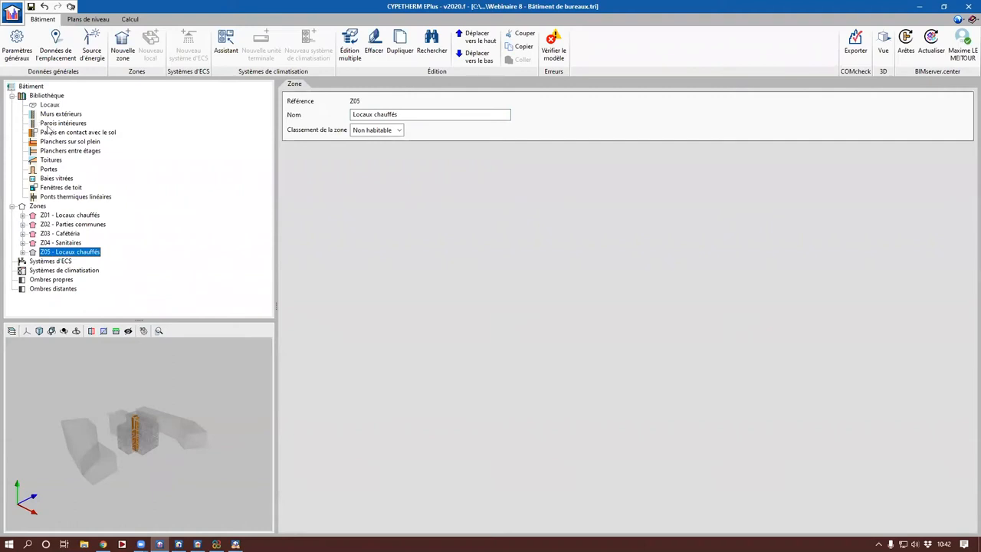
click(55, 48)
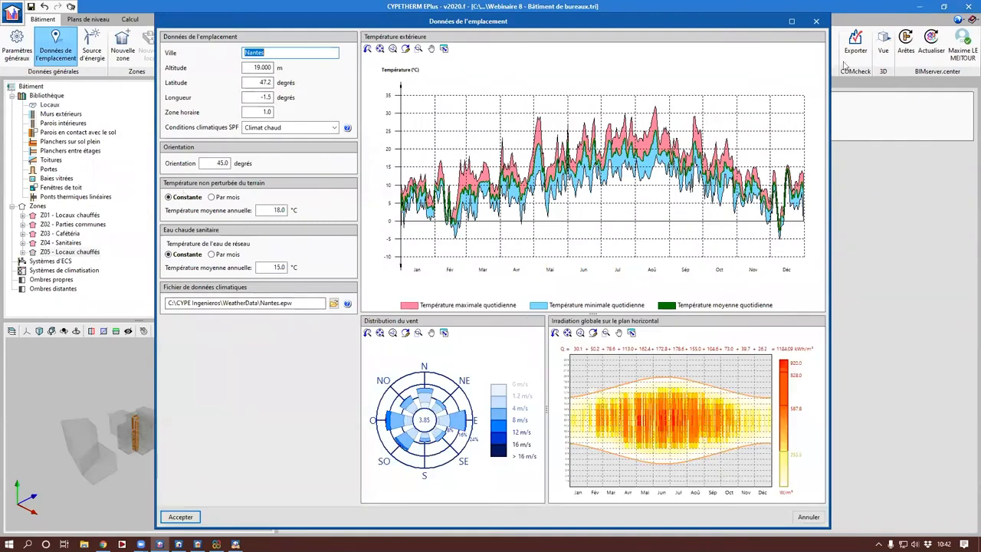
click(815, 22)
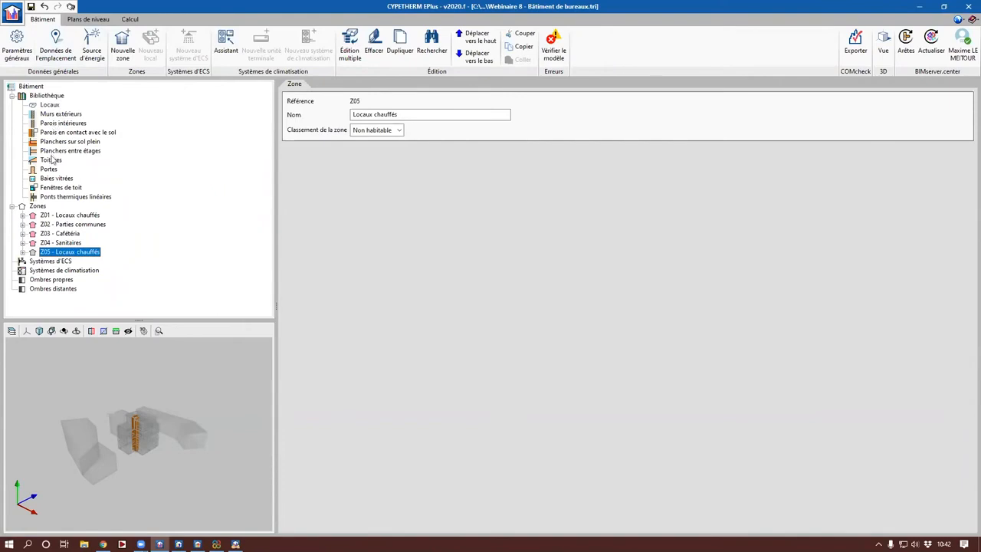
Step: Examine the library constructions of the exterior walls, interior walls, ground floors, intermediate floors and roofs
click(61, 115)
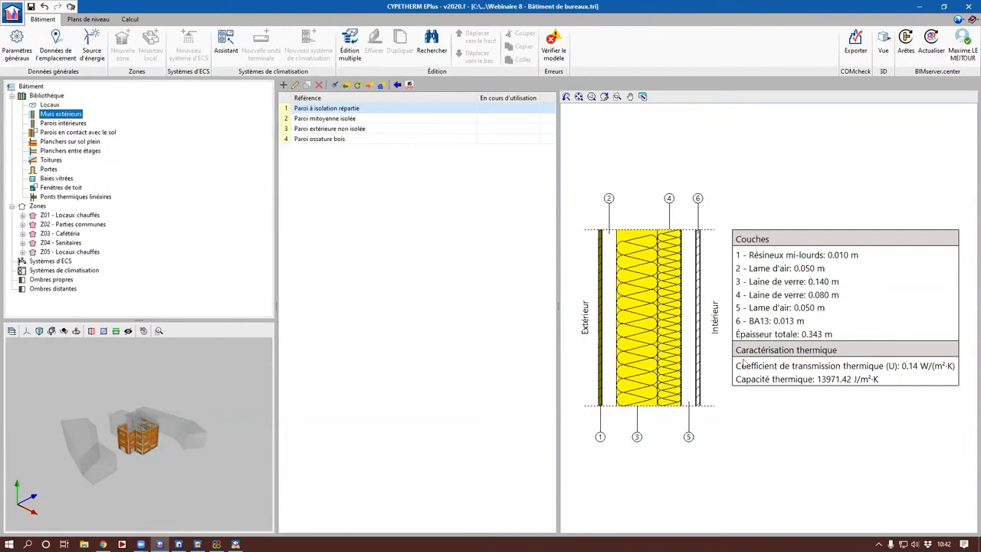
click(73, 123)
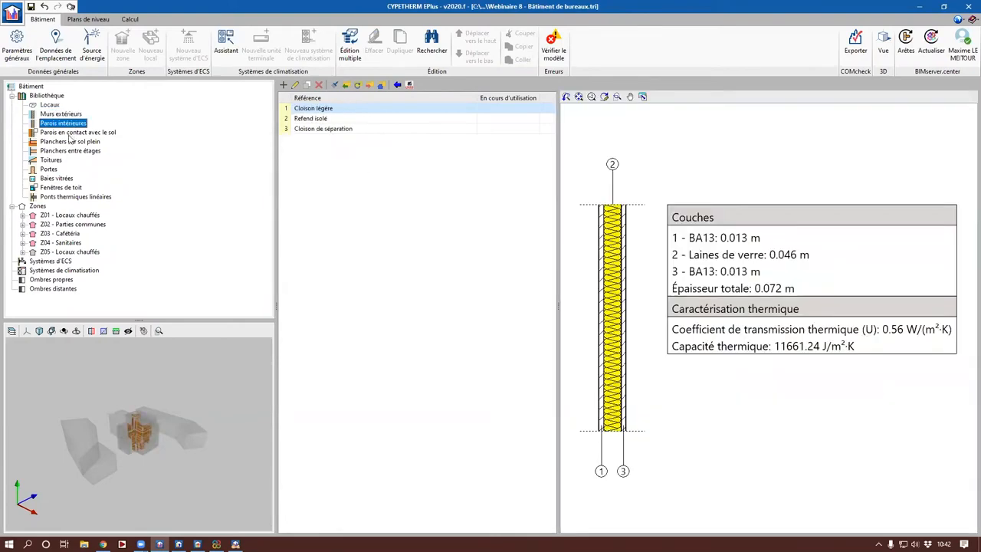
click(69, 142)
click(66, 152)
click(56, 160)
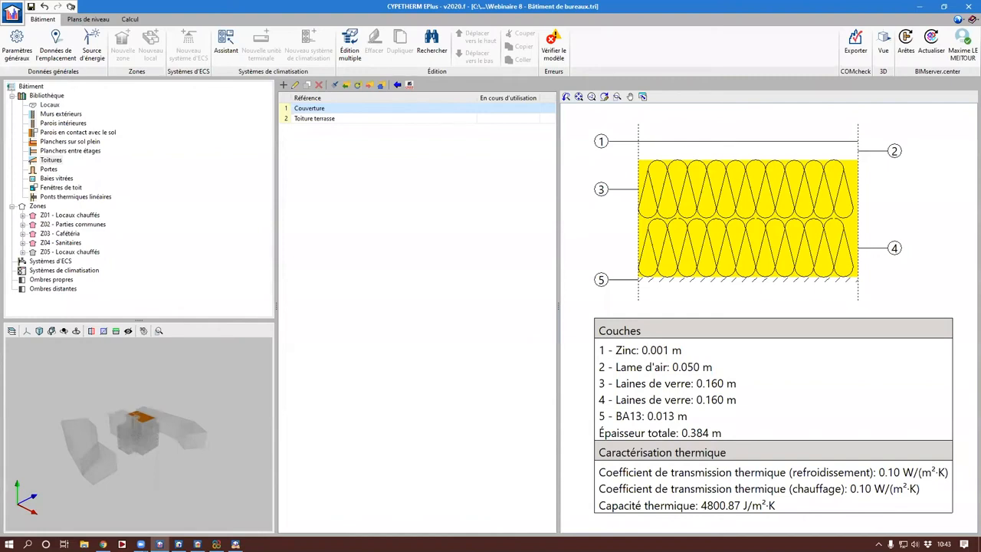
Step: Run the energy simulation of type Demande, with calculation per room and thermal bridge export enabled
click(129, 19)
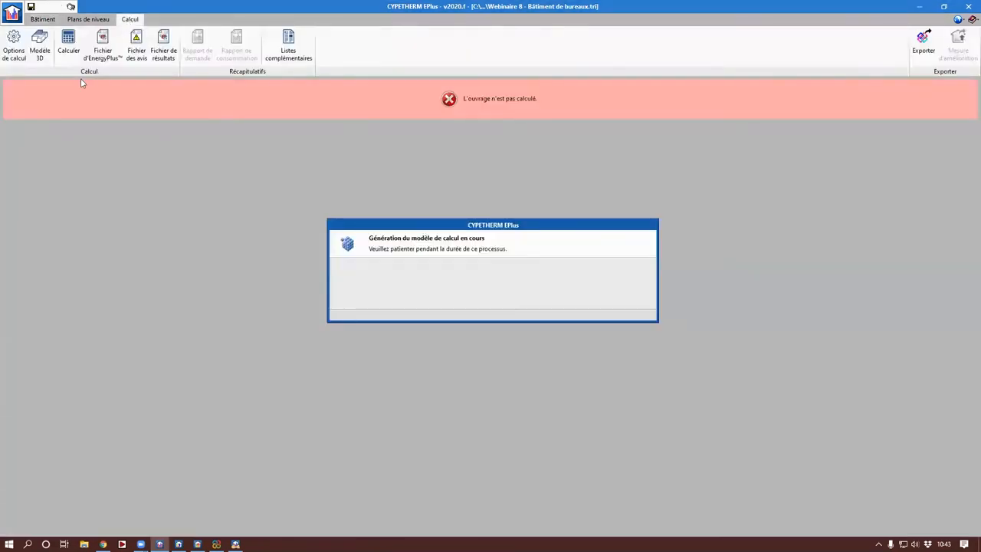
click(68, 56)
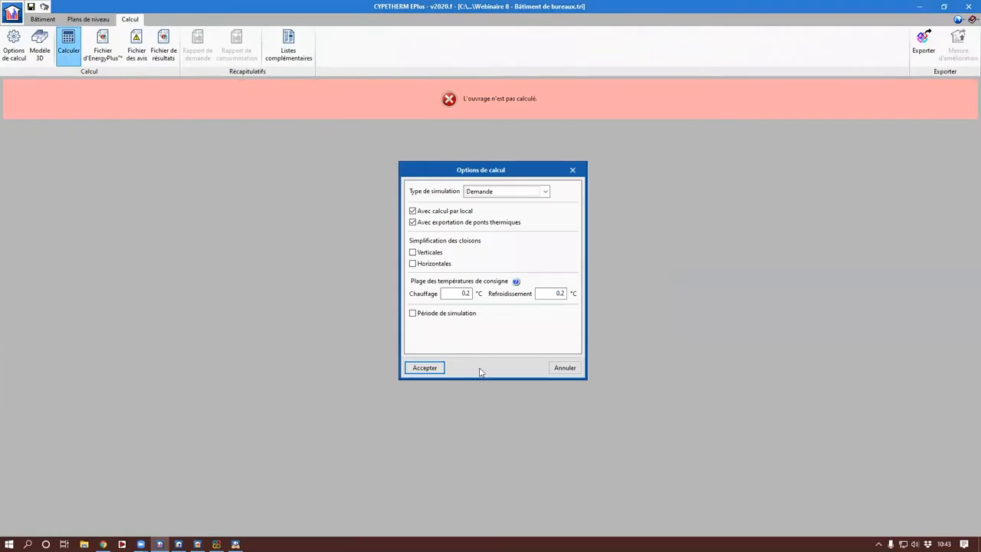
click(431, 368)
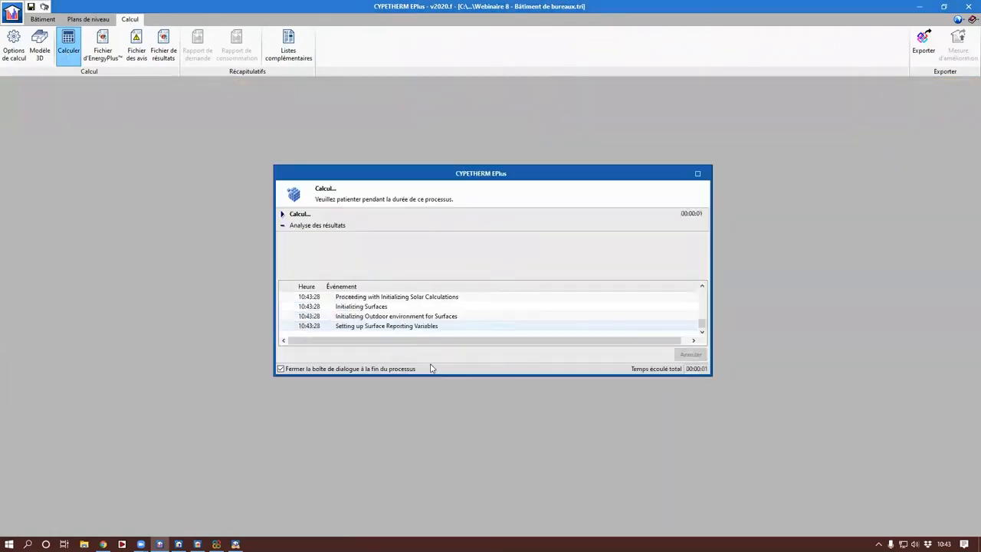
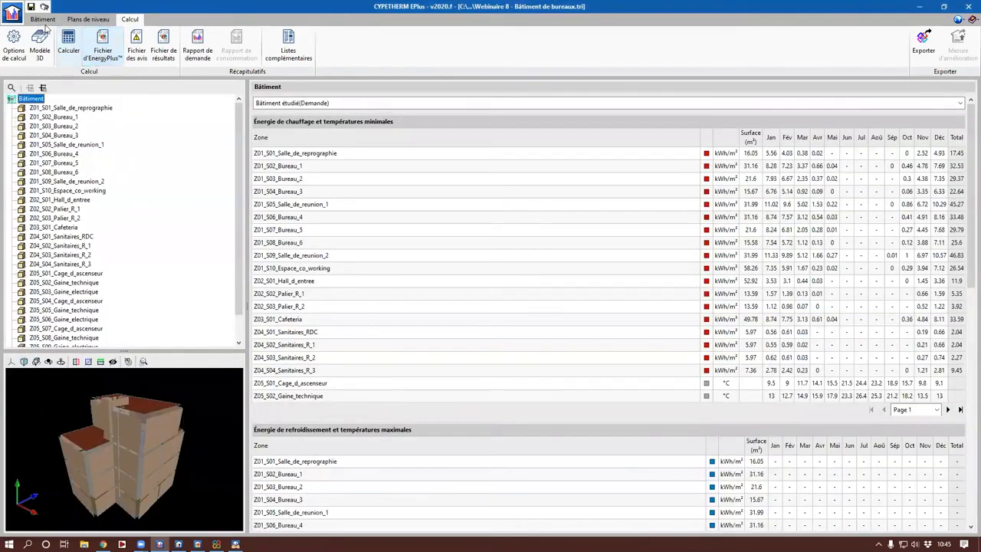
Step: Examine the ventilation, occupancy and lighting settings of the Bureau room type, and return to the calculation results
click(45, 25)
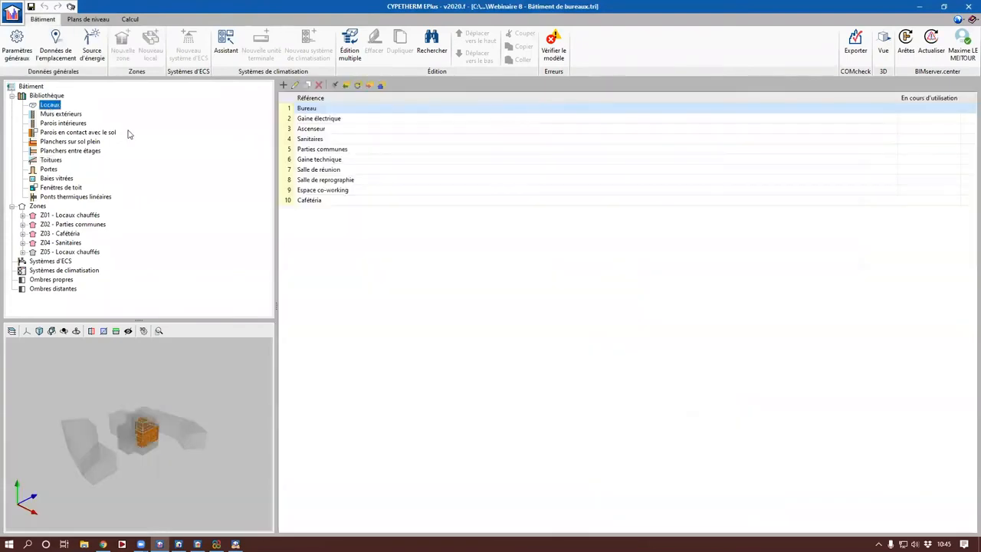
double_click(347, 111)
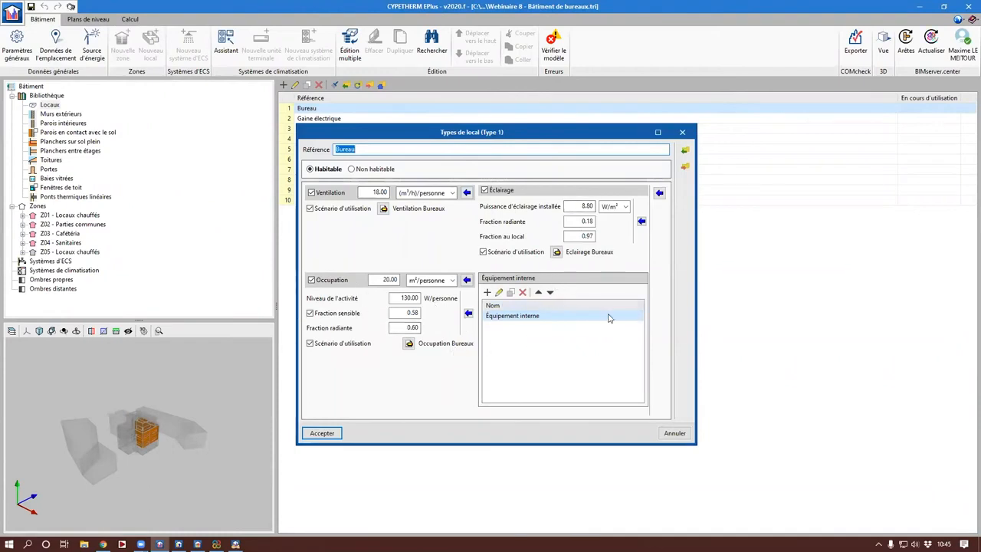
click(682, 132)
click(127, 23)
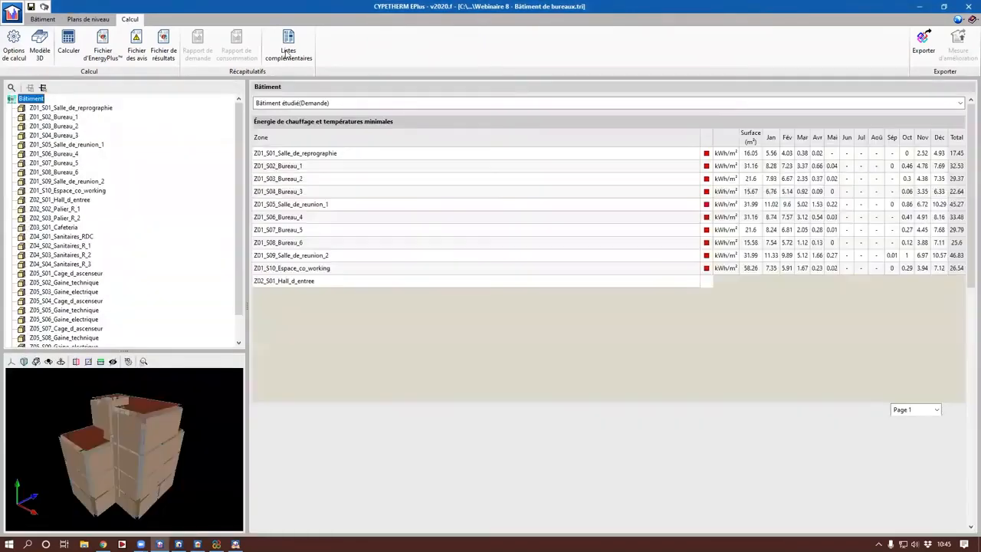
Step: Check the available complementary lists and rerun the Demande simulation with calculation per room and thermal bridge export enabled
click(289, 52)
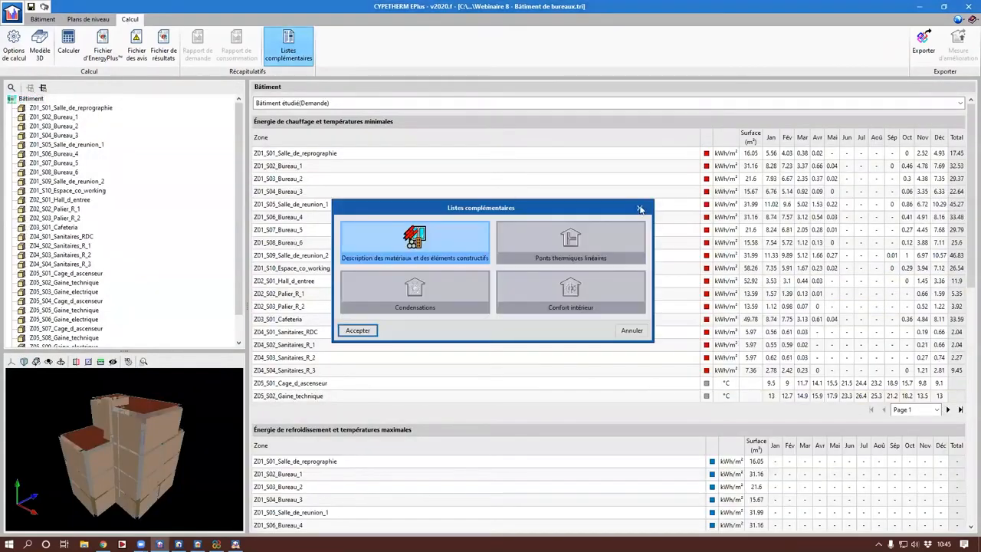
click(641, 209)
click(69, 46)
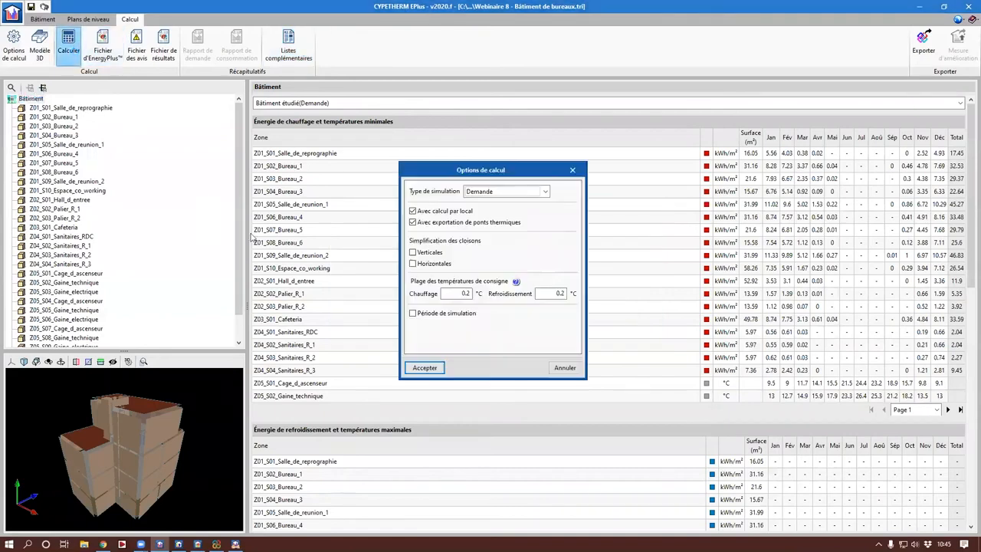
click(424, 367)
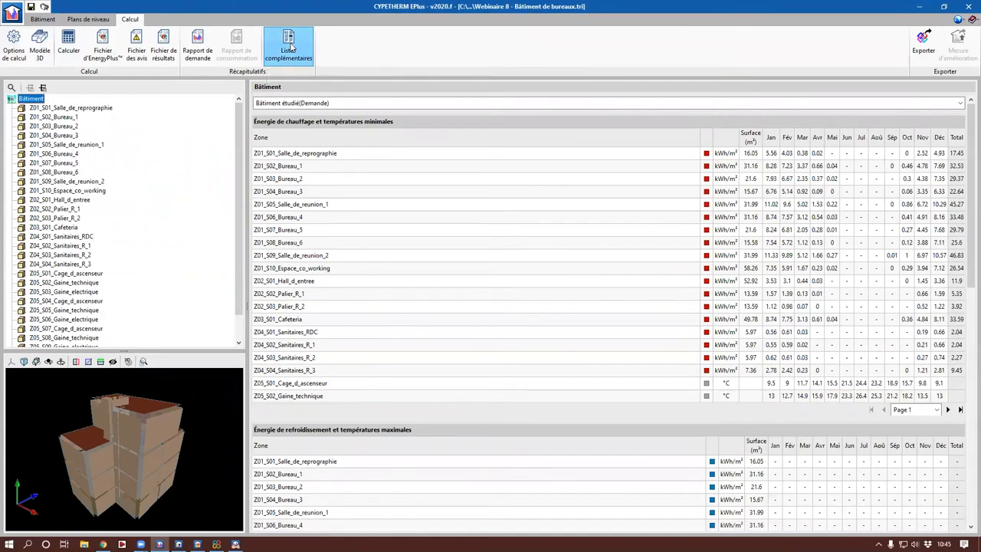
Step: Generate the Confort intérieur report from the complementary lists
click(290, 48)
click(590, 303)
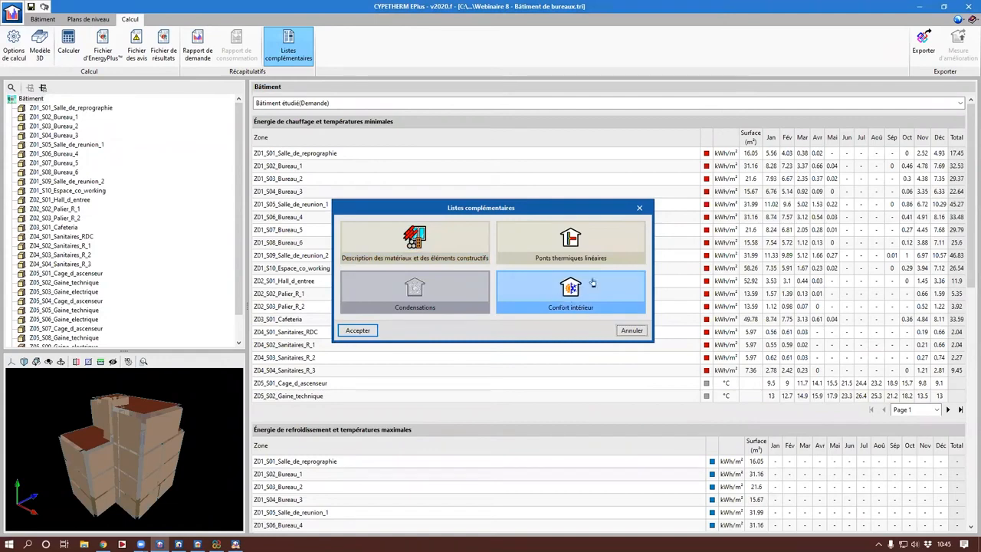
click(360, 333)
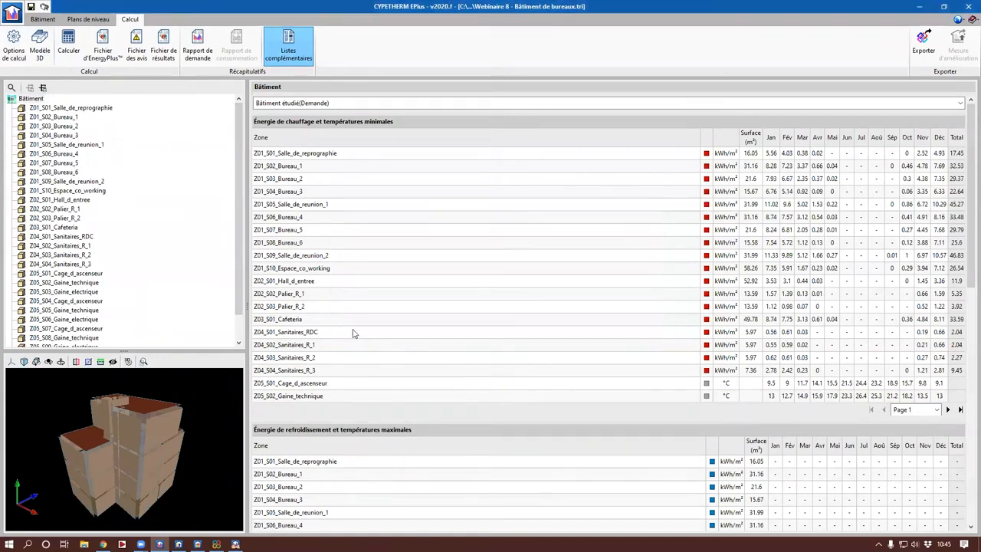
Step: Examine the annual temperature chart and comfort hours table of Z01_S02_Bureau 1 in the Confort intérieur report
scroll(407, 344, down, 3)
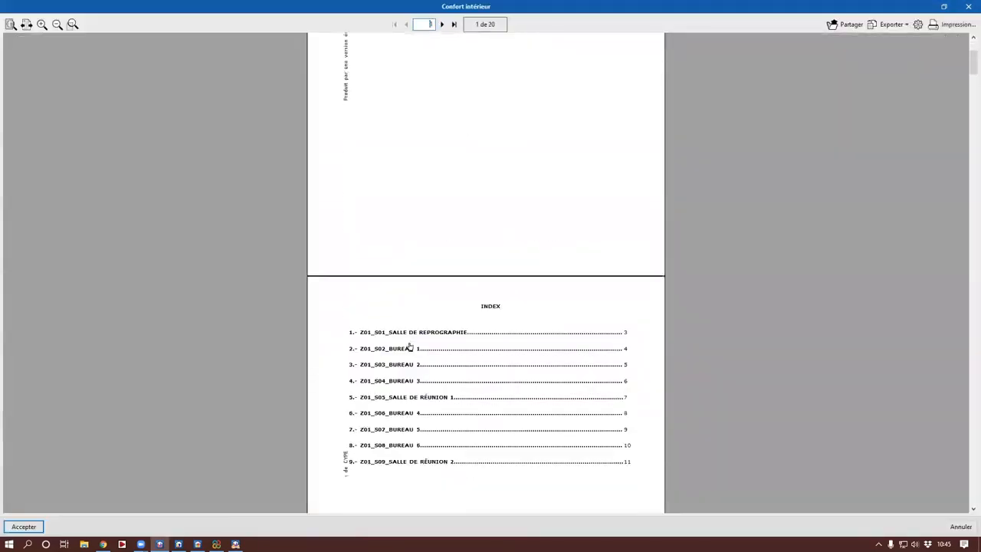
click(407, 316)
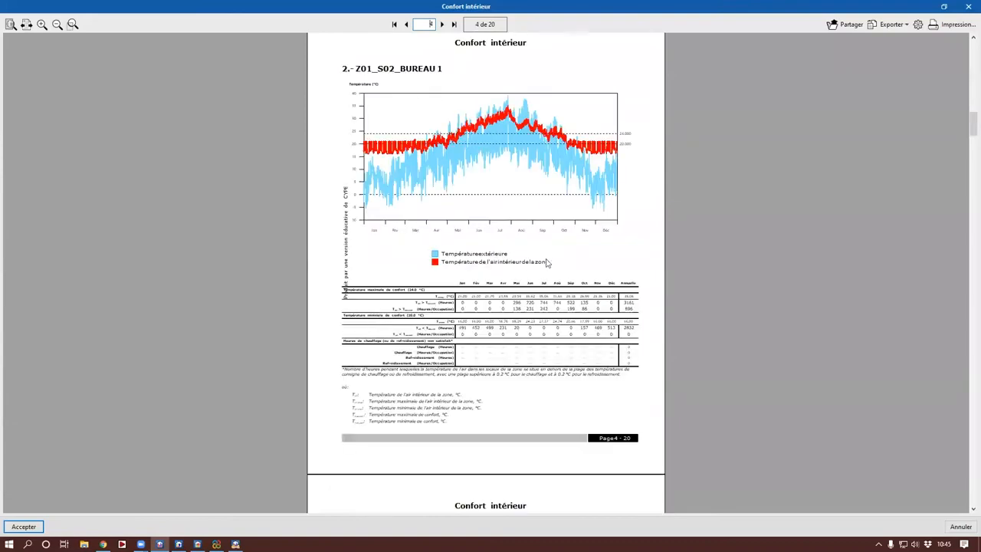
scroll(493, 337, up, 6)
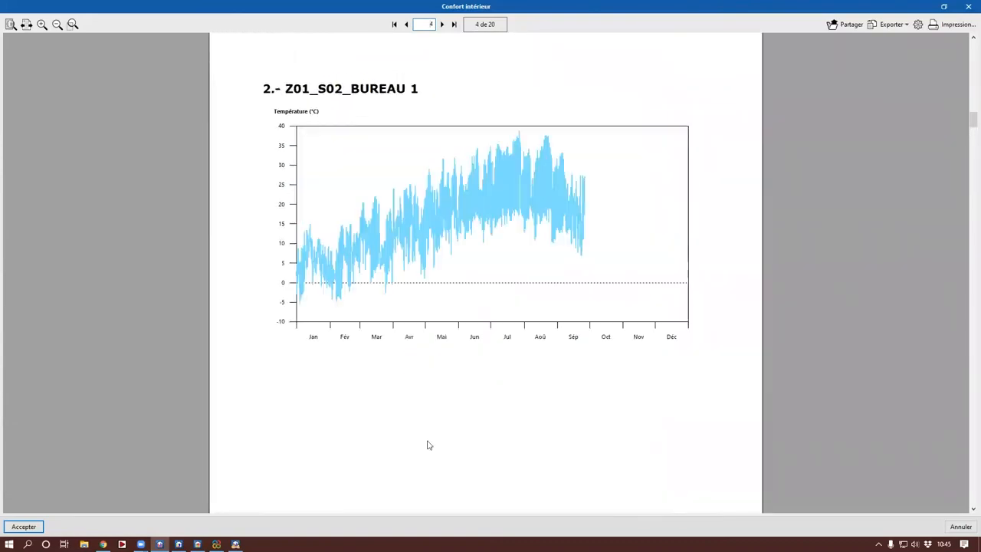
scroll(414, 383, down, 2)
scroll(414, 381, up, 2)
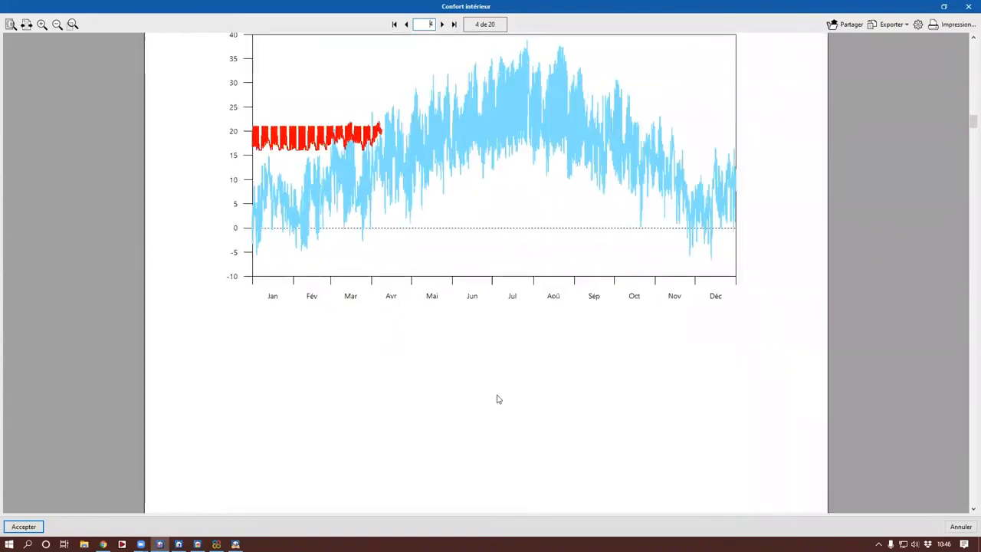
scroll(280, 304, down, 1)
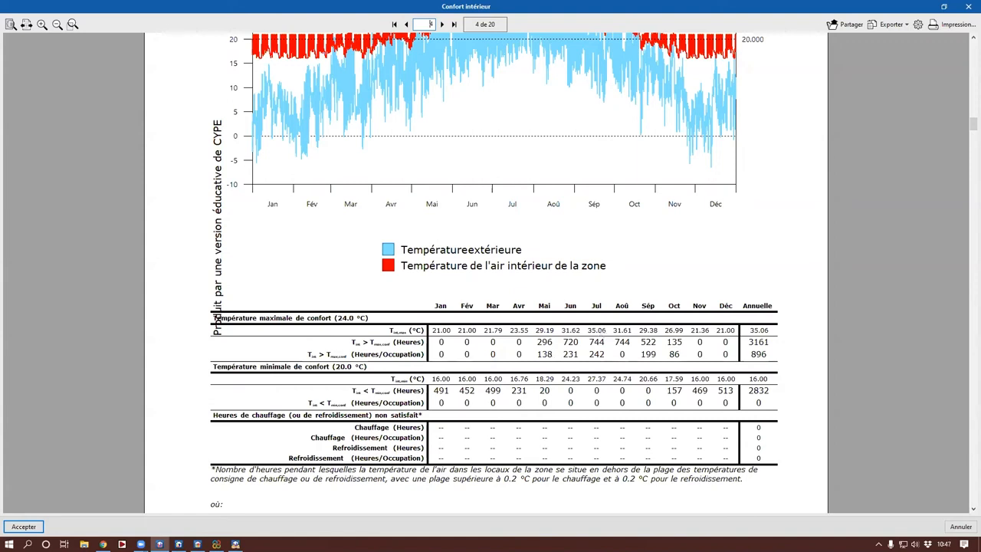
Step: Switch to CYPETHERM COMETH, open the PAC Air/Air generator and check its heat generation data
click(235, 545)
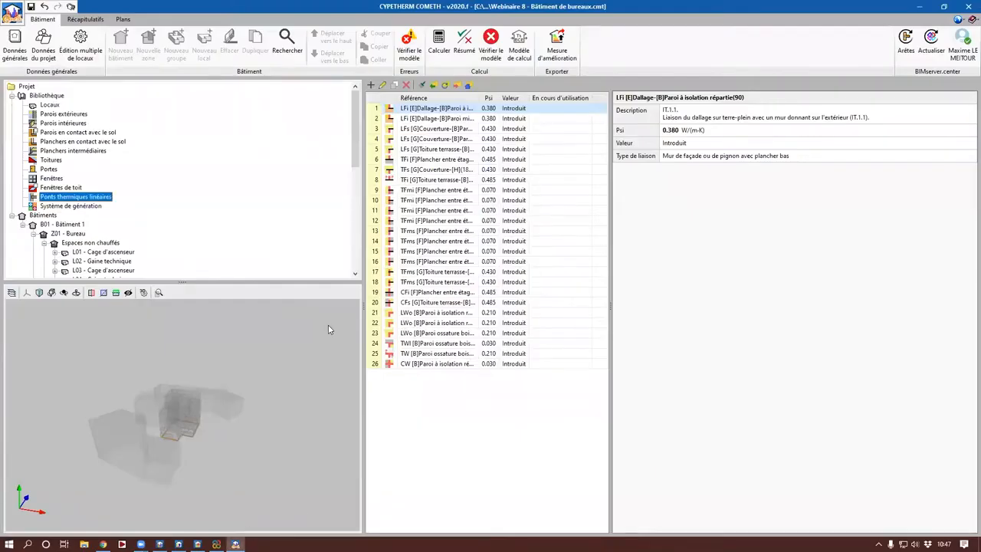
click(76, 205)
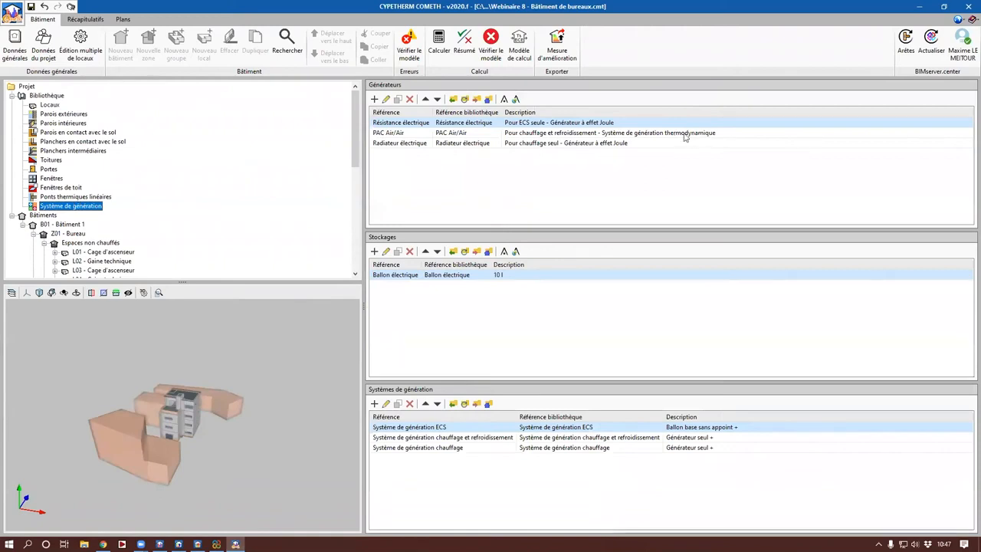
double_click(618, 135)
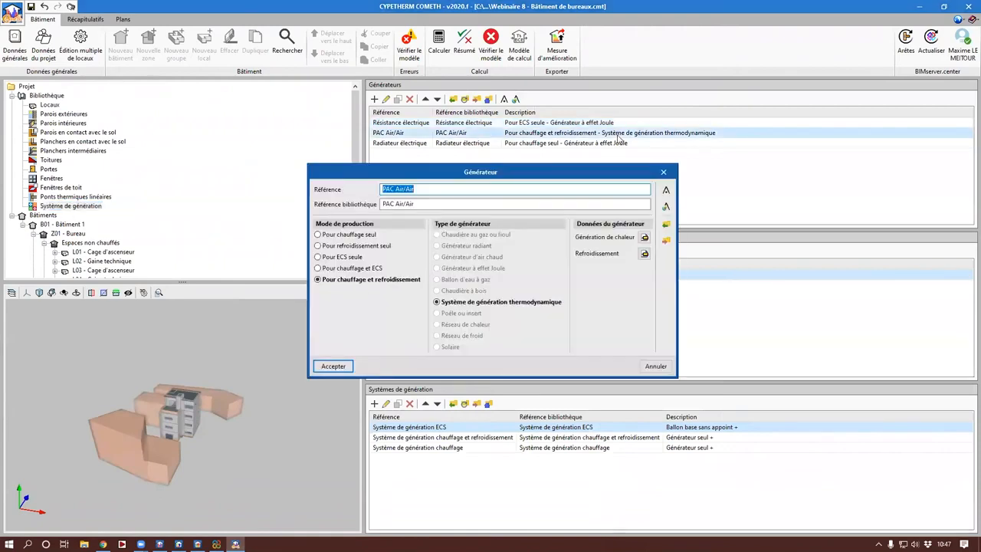
click(644, 237)
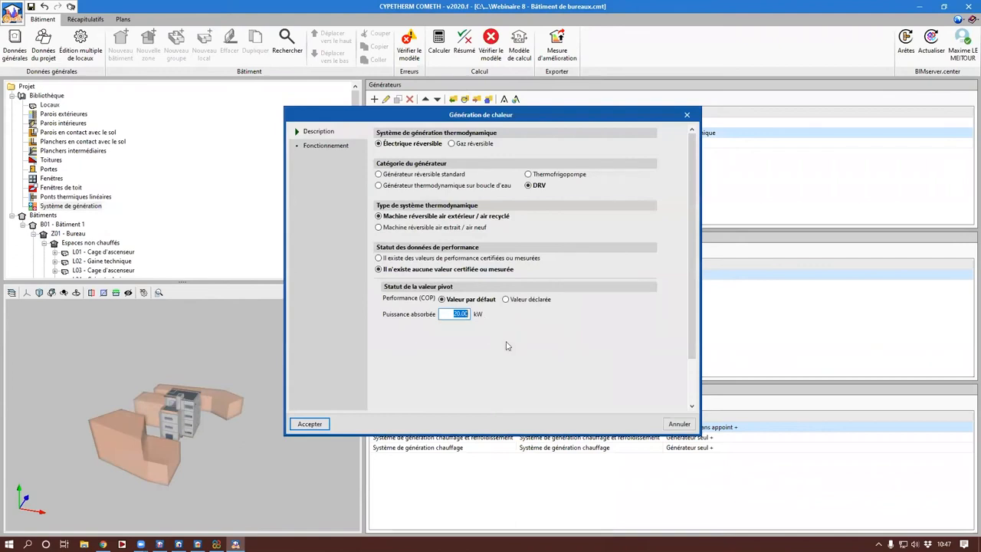
key(Escape)
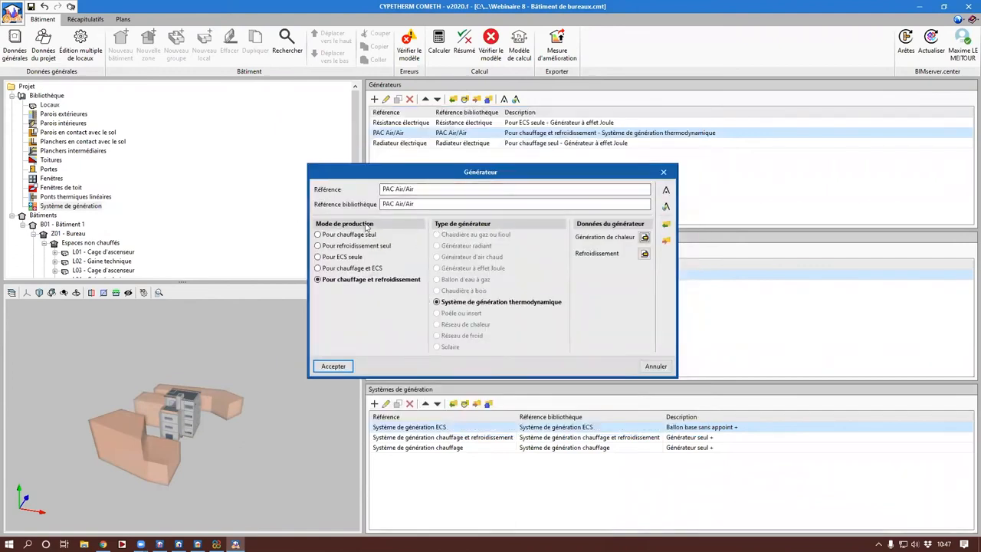
Step: Open the EDIBATEC import for the generator and filter by Pour chauffage et refroidissement with Système de génération thermodynamique
click(667, 194)
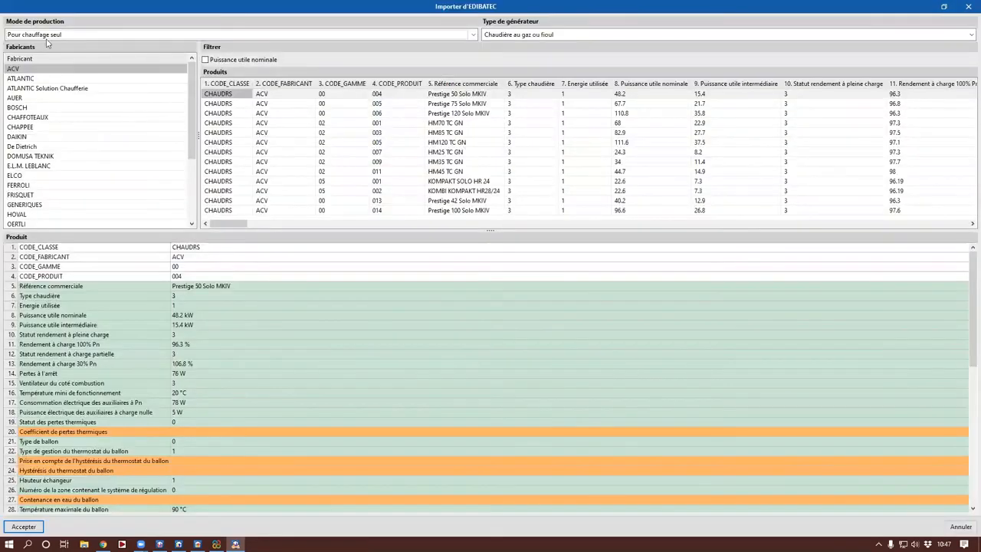
click(42, 35)
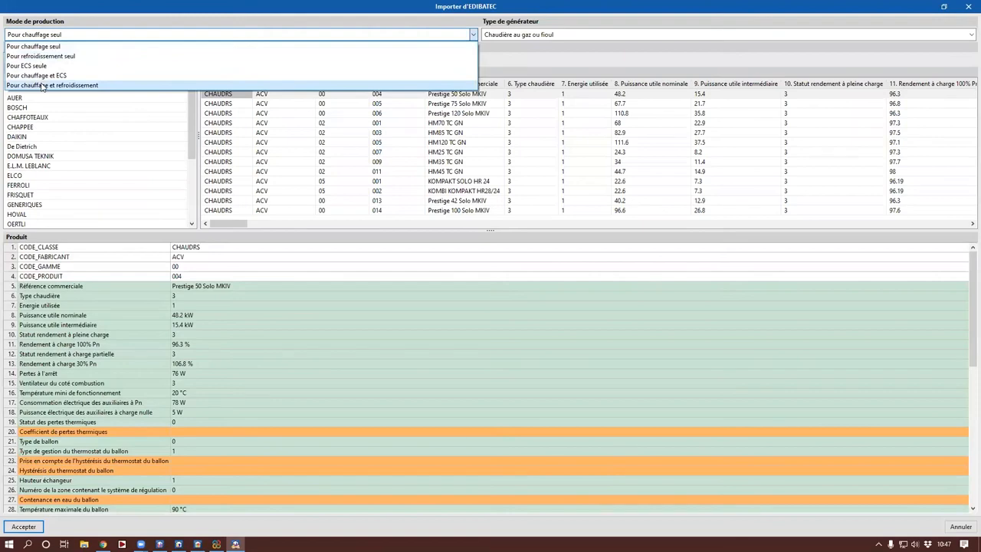
click(42, 85)
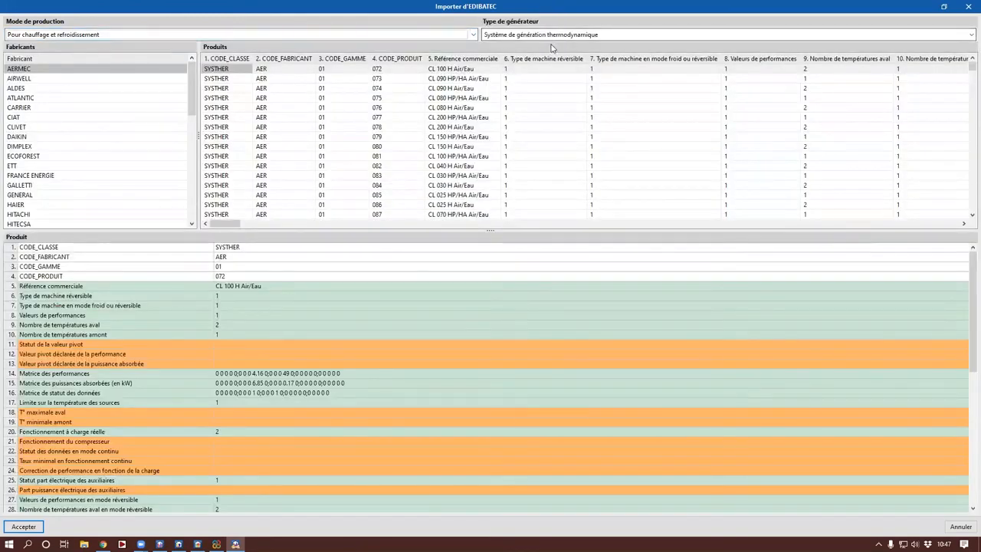
click(557, 37)
click(546, 46)
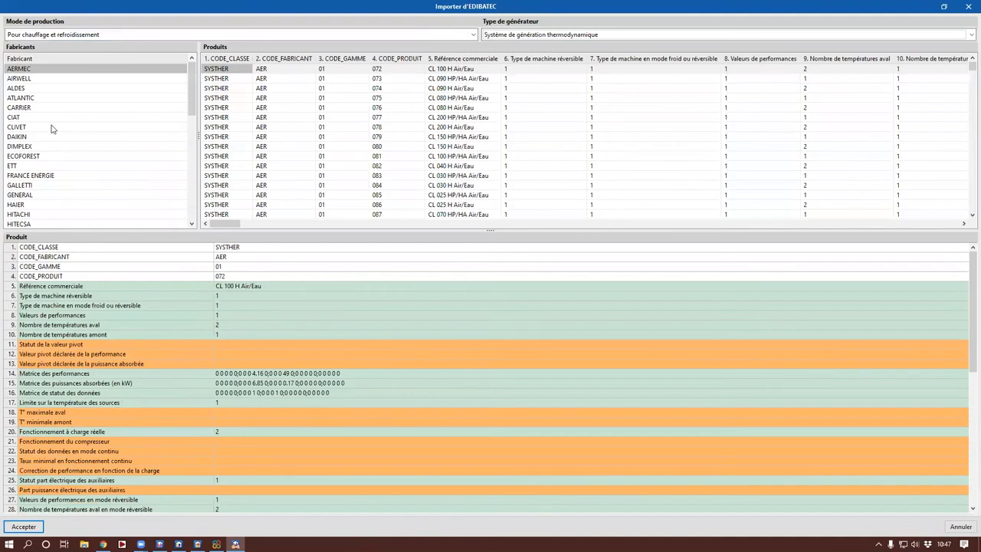
Step: Import the MIDEA product MOE30U-55HFN8-RRD0/MUE-55HRFNX-QRD0* Air/Air into the PAC Air/Air generator
scroll(48, 153, down, 5)
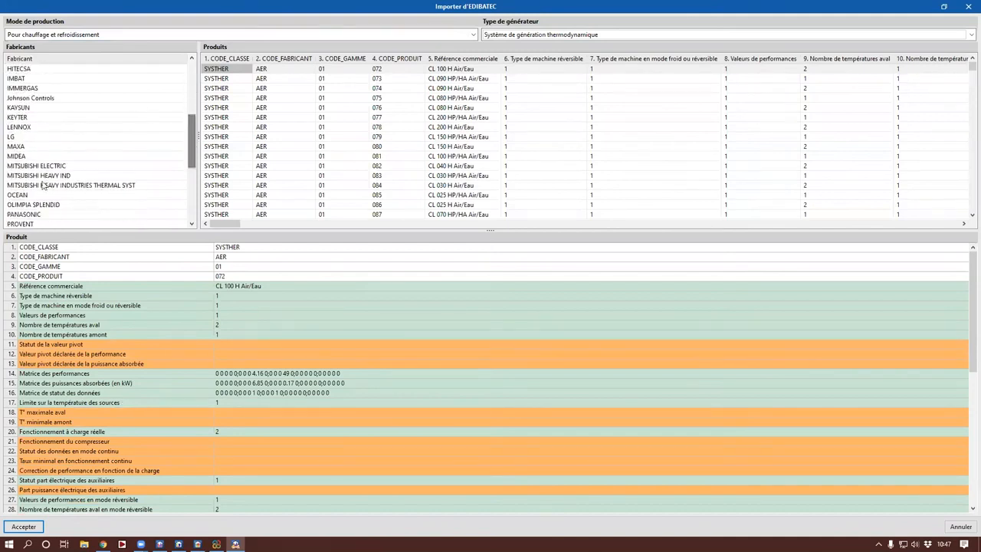
click(23, 157)
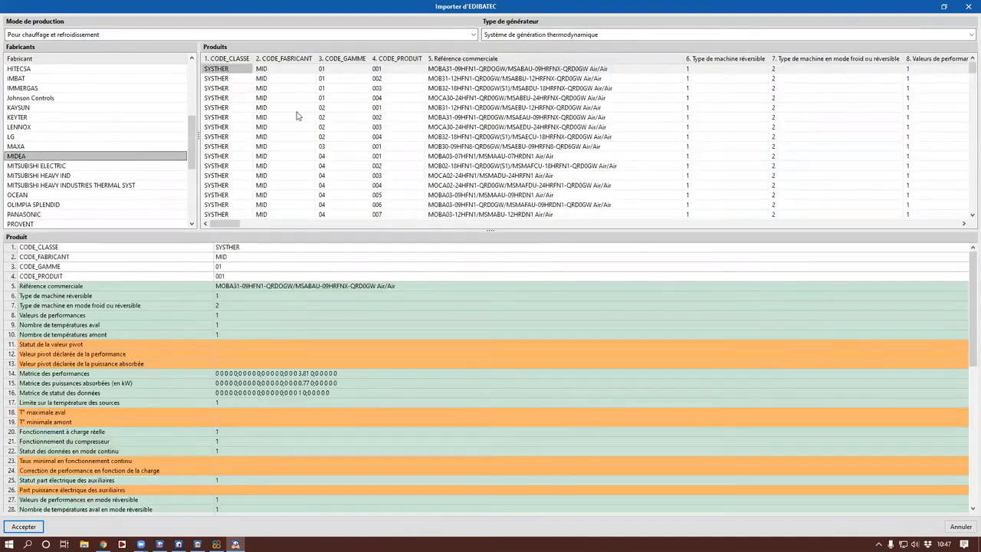
scroll(345, 195, down, 7)
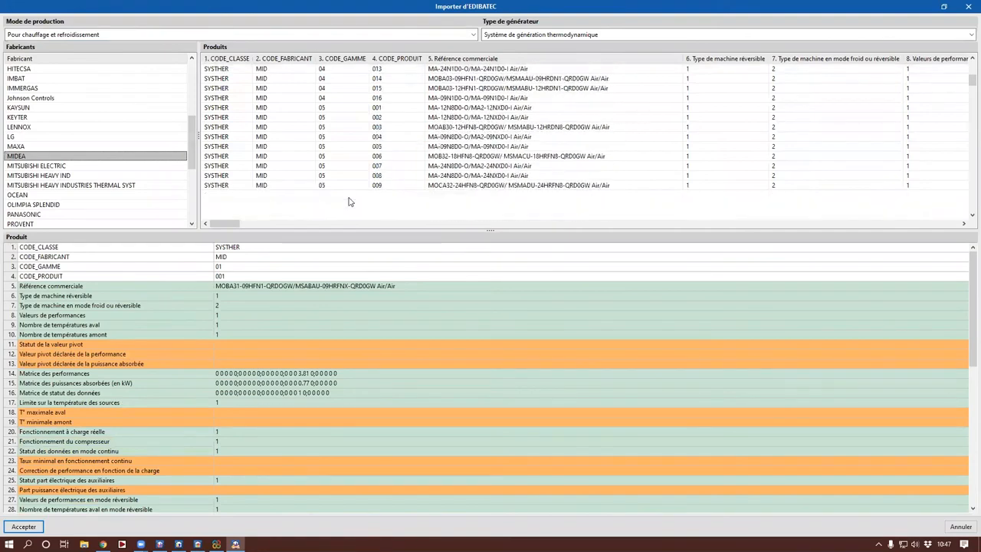
scroll(348, 201, down, 3)
scroll(417, 170, down, 2)
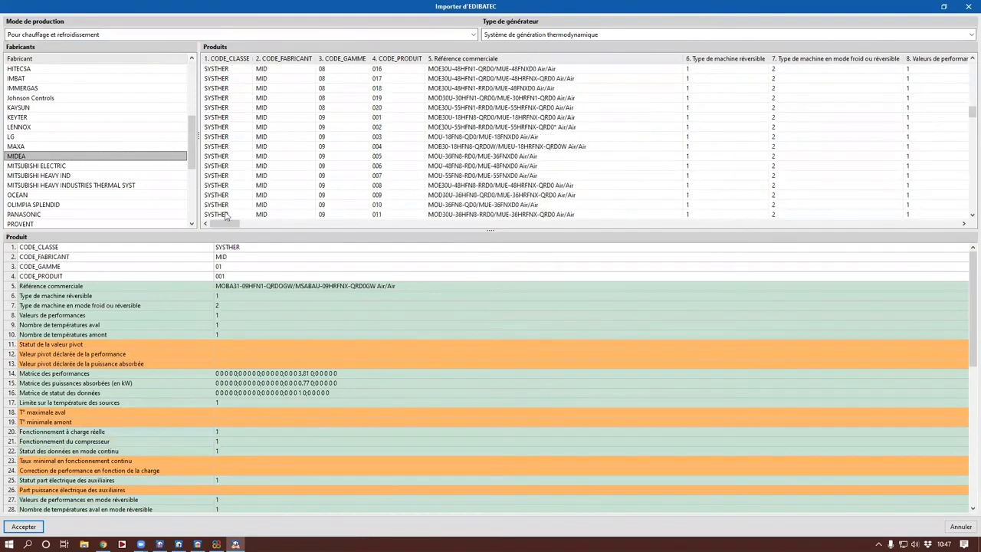
click(538, 127)
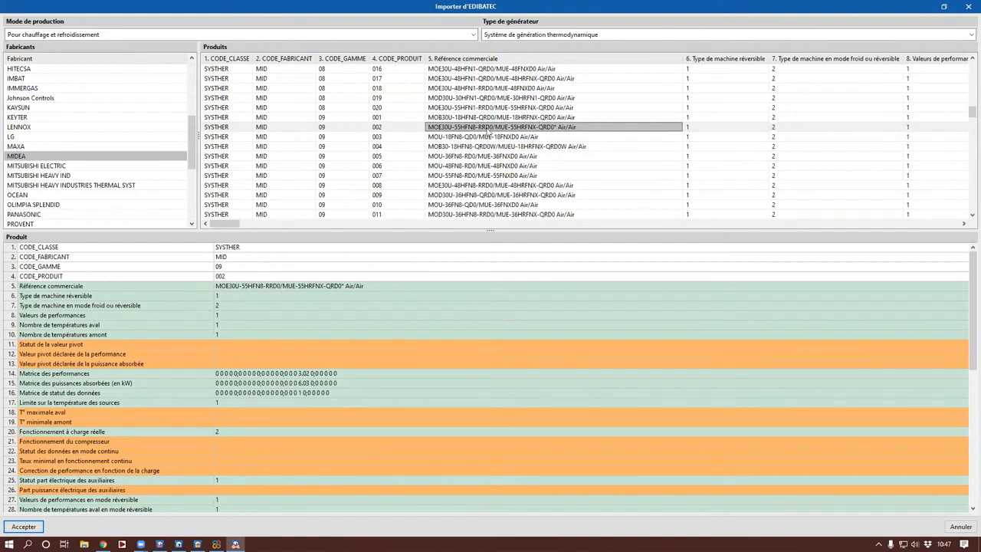
scroll(301, 368, down, 2)
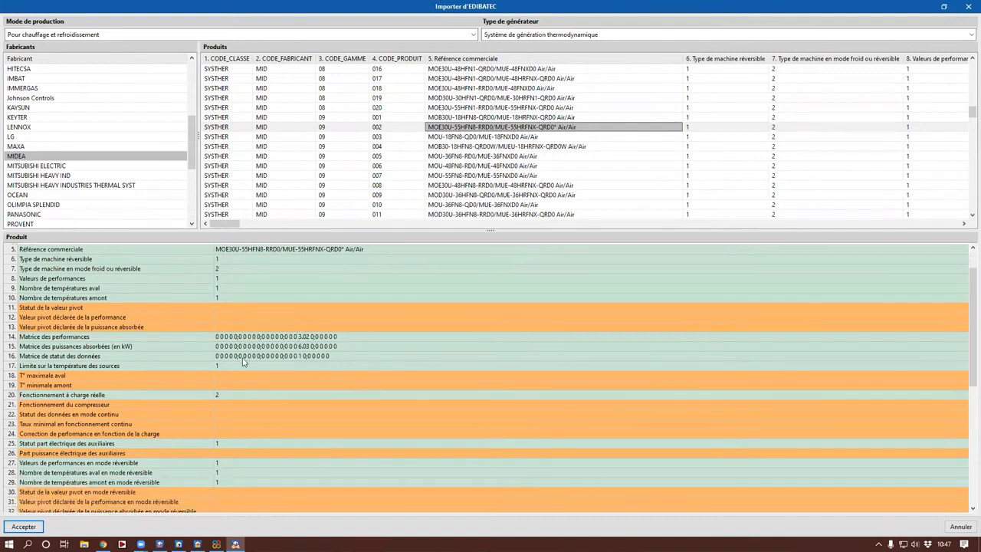
click(36, 529)
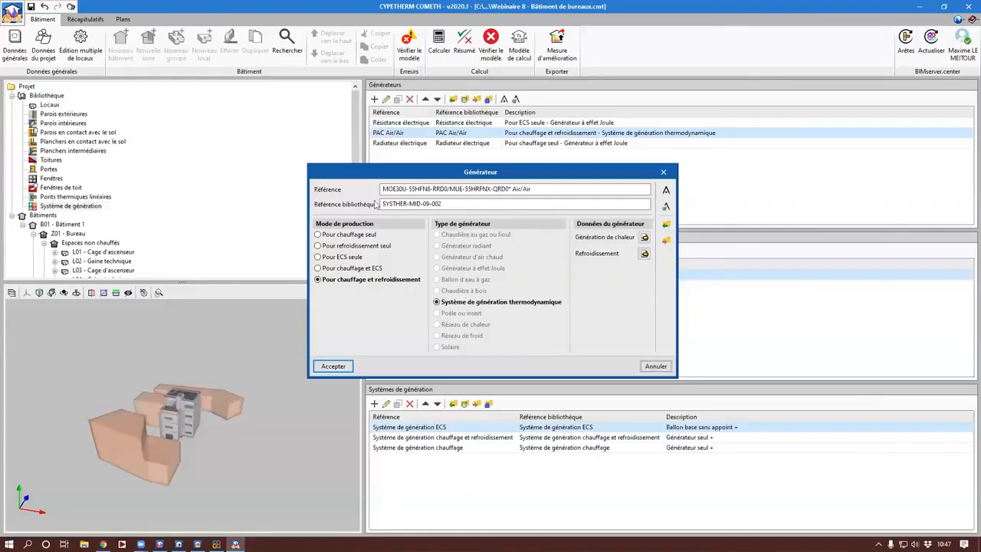
Step: Check the COP, absorbed power and correction matrices in the imported generator's heat generation data
click(645, 238)
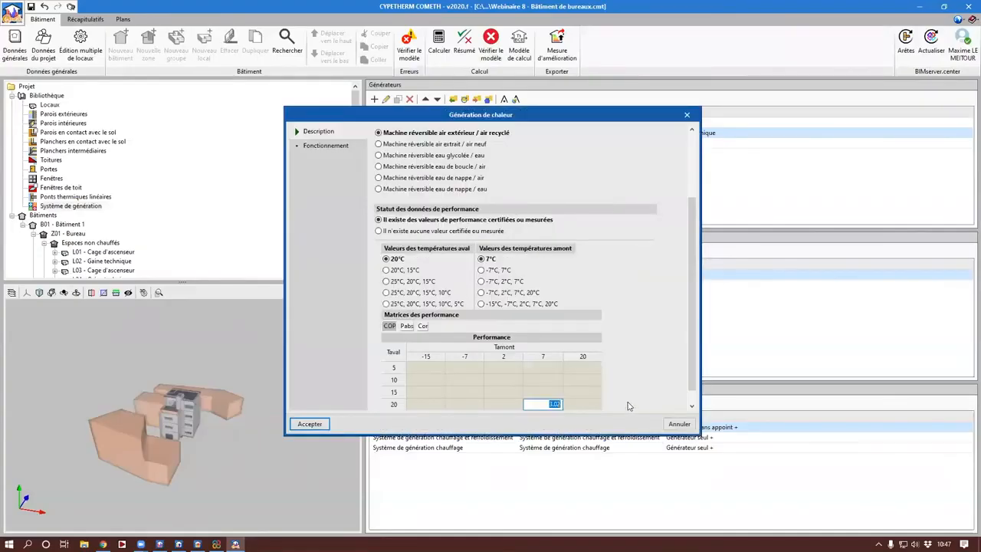
scroll(627, 405, down, 1)
click(408, 310)
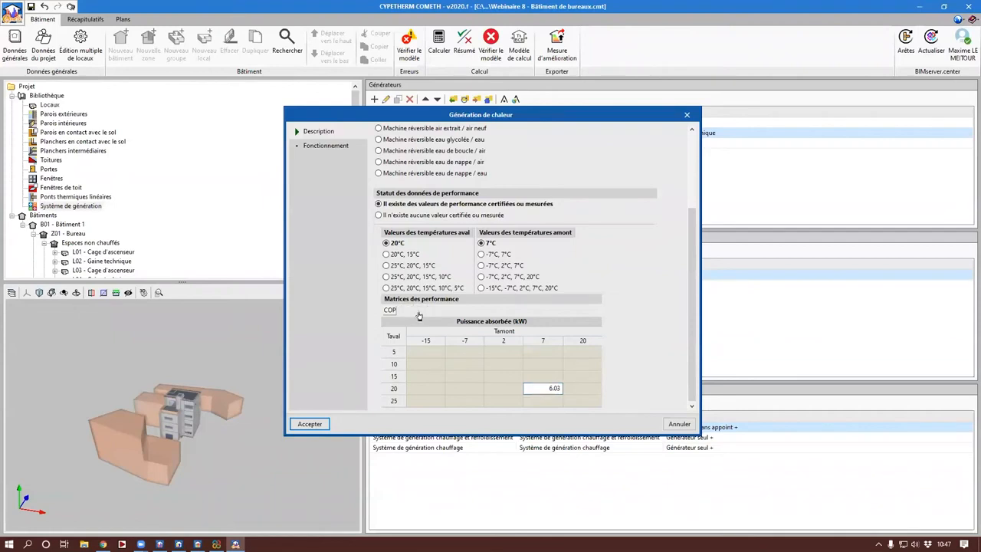
click(423, 310)
click(310, 426)
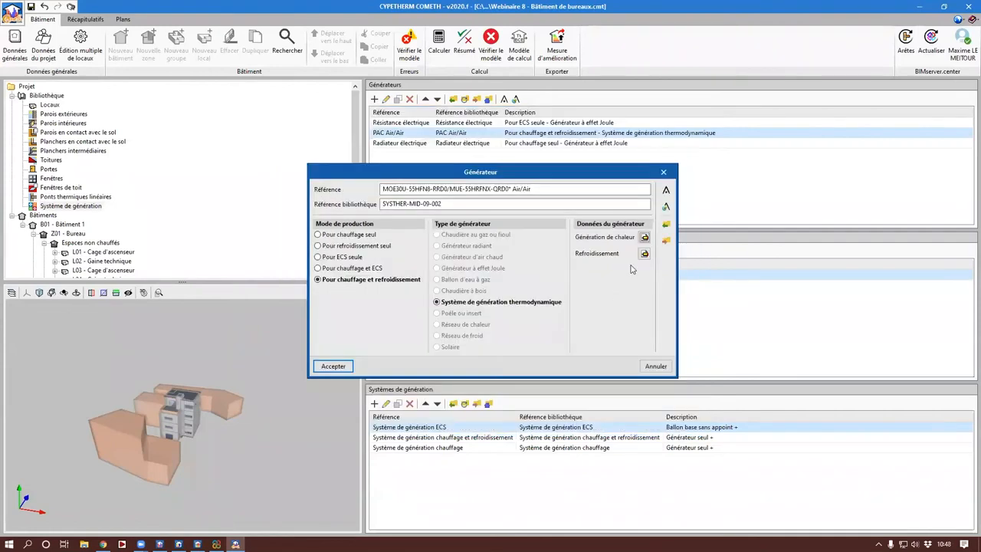
Step: Review the imported generator's cooling performance and operation data, and accept the generator definition
click(644, 253)
scroll(516, 256, down, 2)
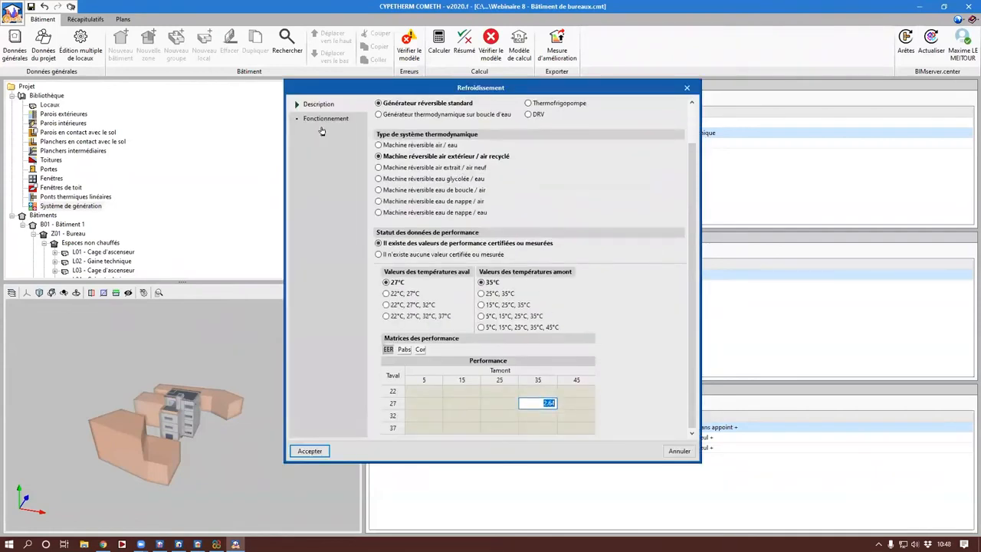
click(326, 119)
click(307, 451)
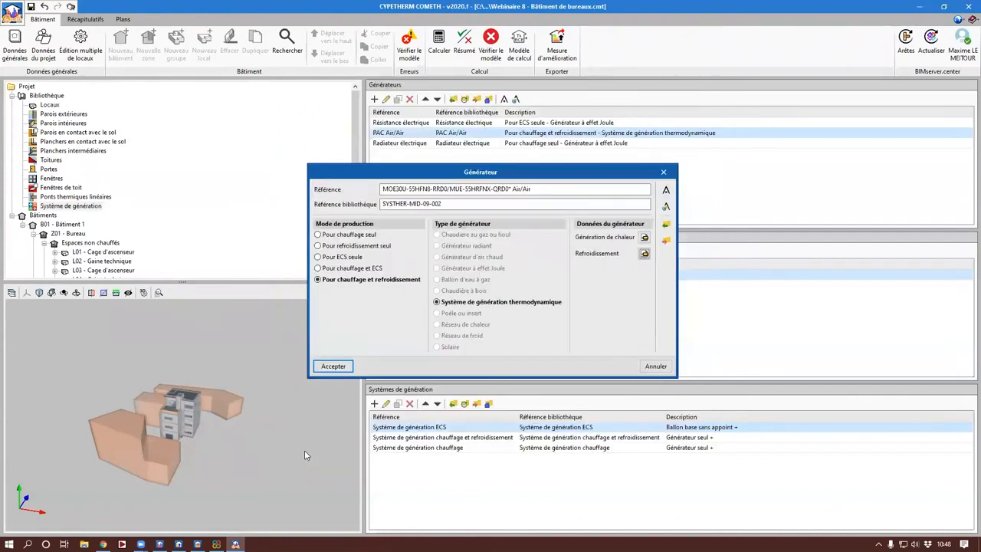
click(335, 366)
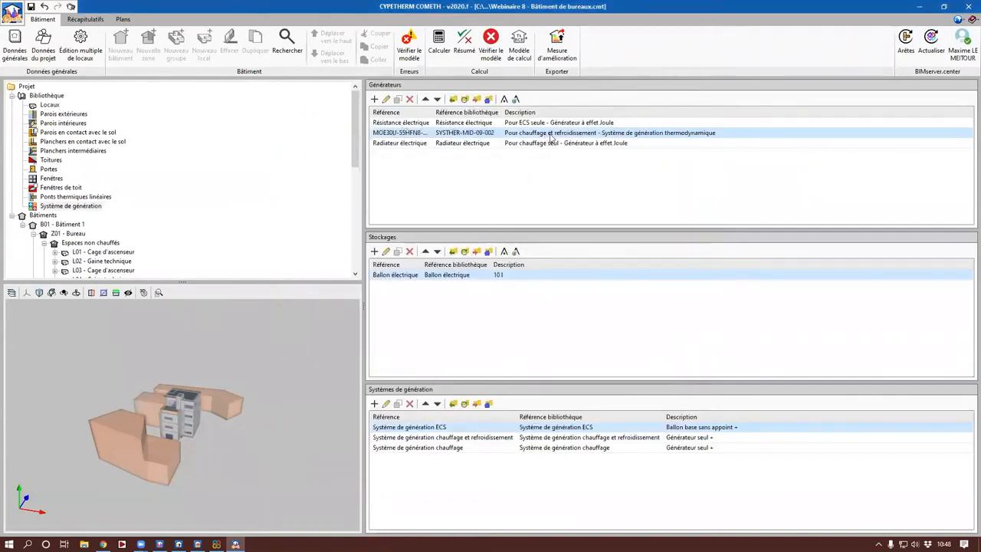
Step: Assign the MOE30U-55HFN8-RRD0/MUE-55HRFNX-QRD0* Air/Air unit as base generator of Système de génération chauffage et refroidissement
double_click(469, 438)
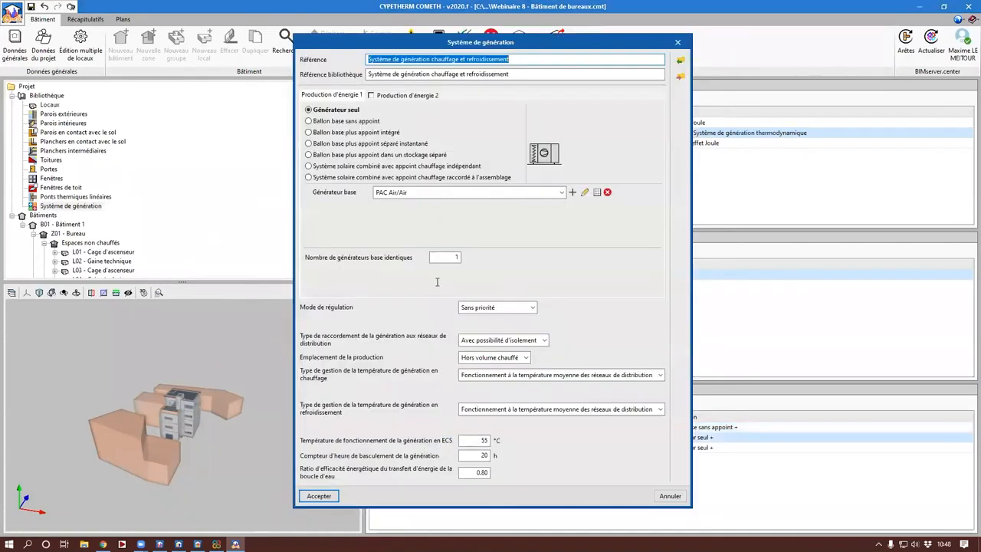
click(536, 193)
click(498, 223)
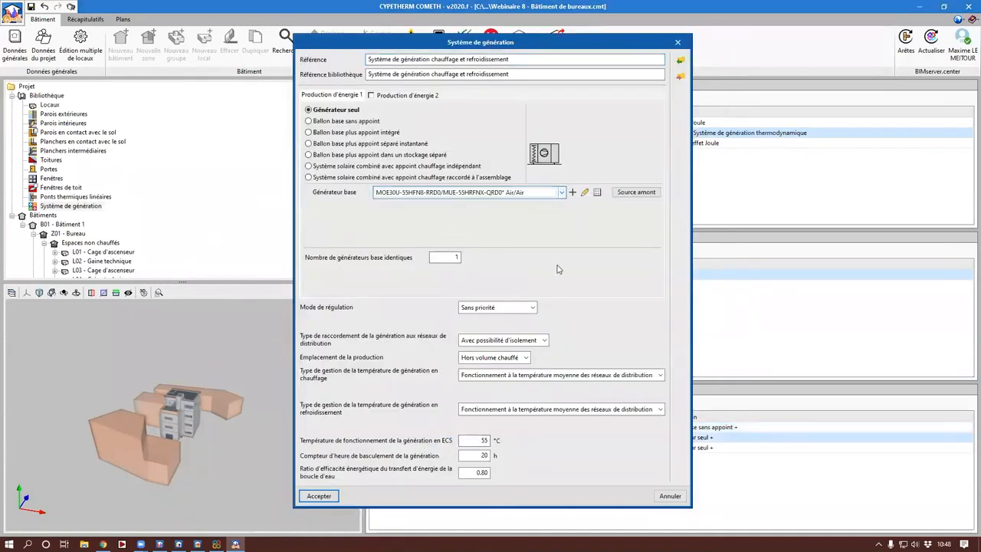
click(322, 498)
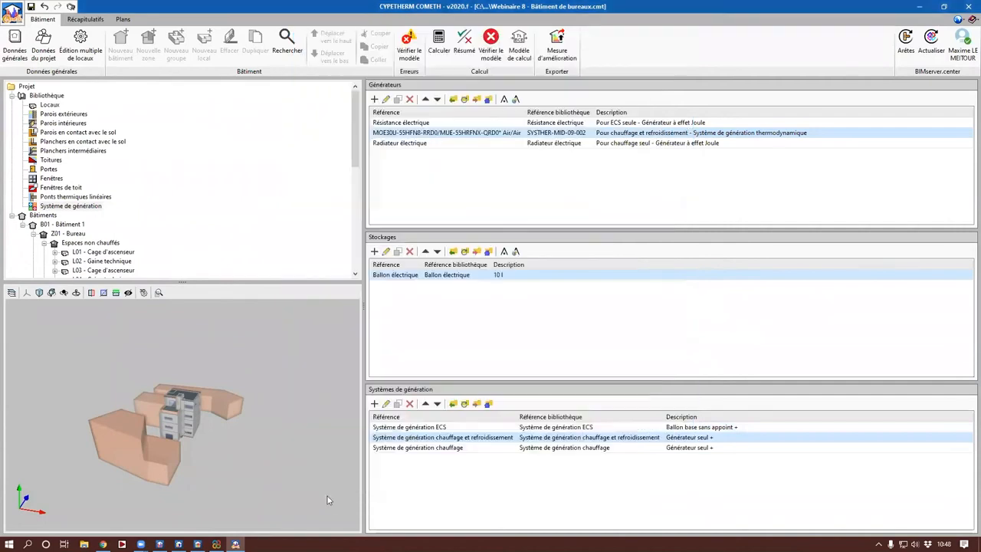
Step: Apply the Airzone certified regulation to the Ventilo-convecteur heating system of group G01 - Locaux chauffés
scroll(234, 225, down, 10)
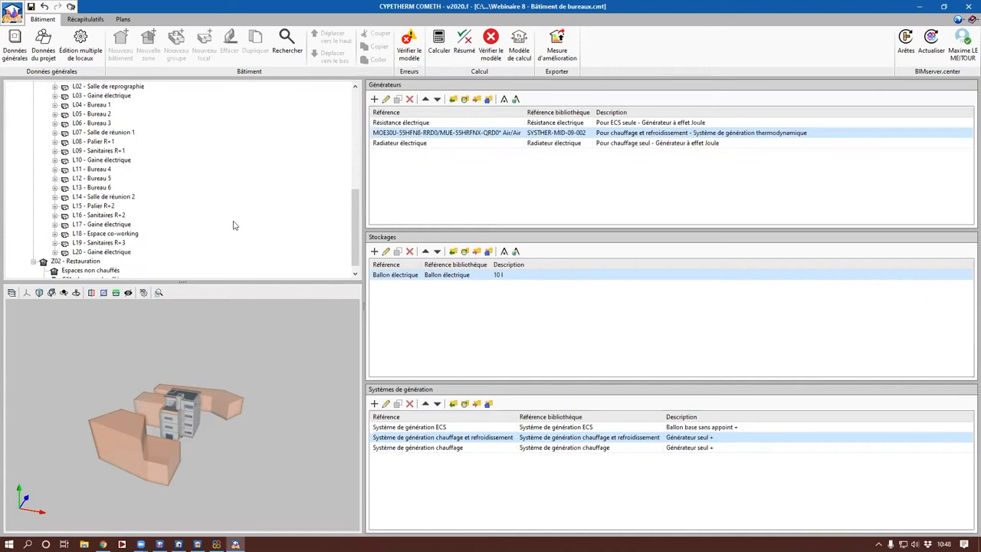
scroll(234, 224, up, 6)
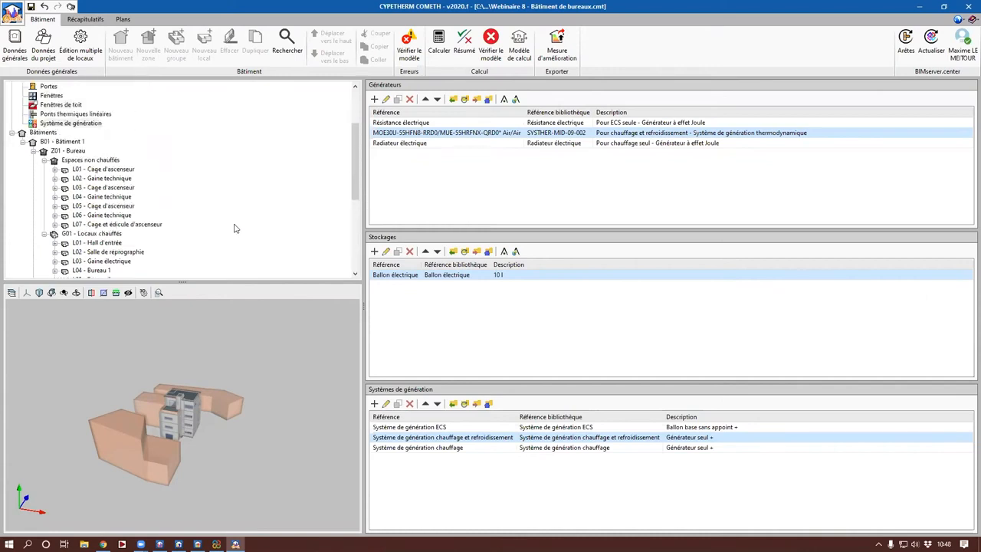
click(111, 234)
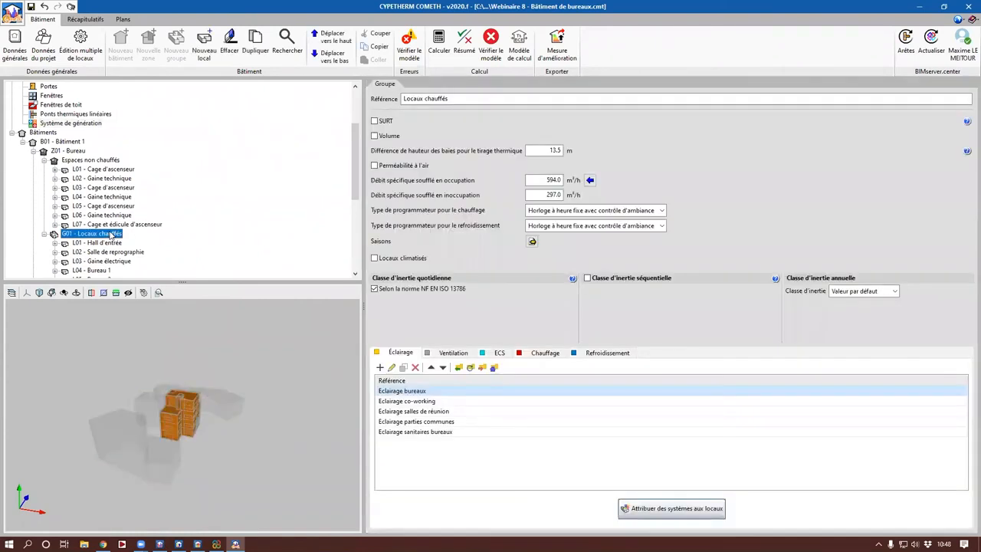
click(547, 353)
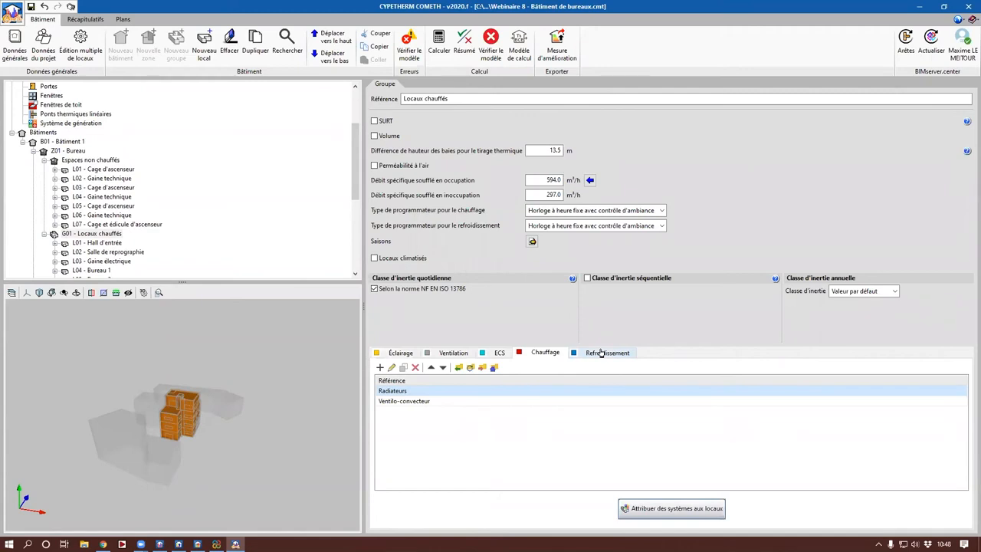
double_click(407, 401)
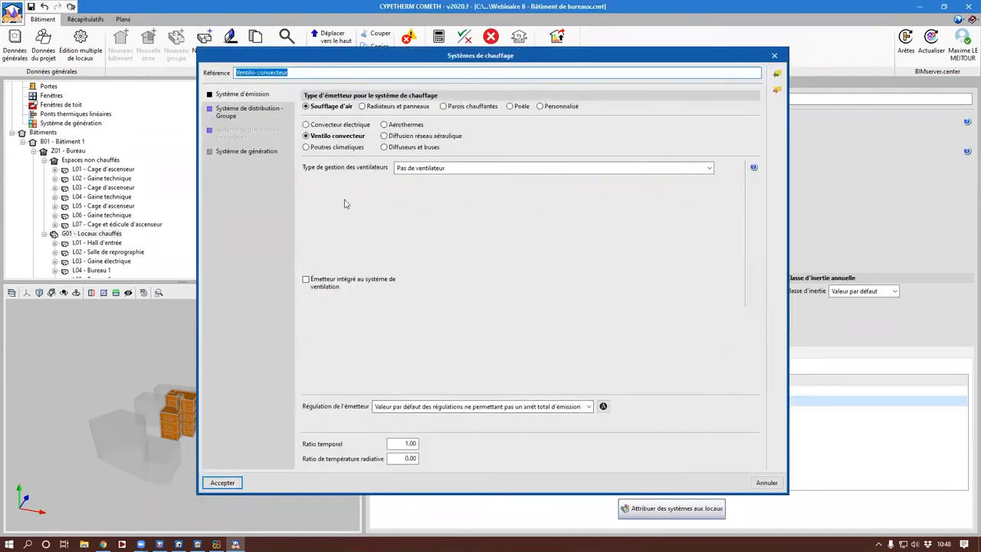
click(600, 406)
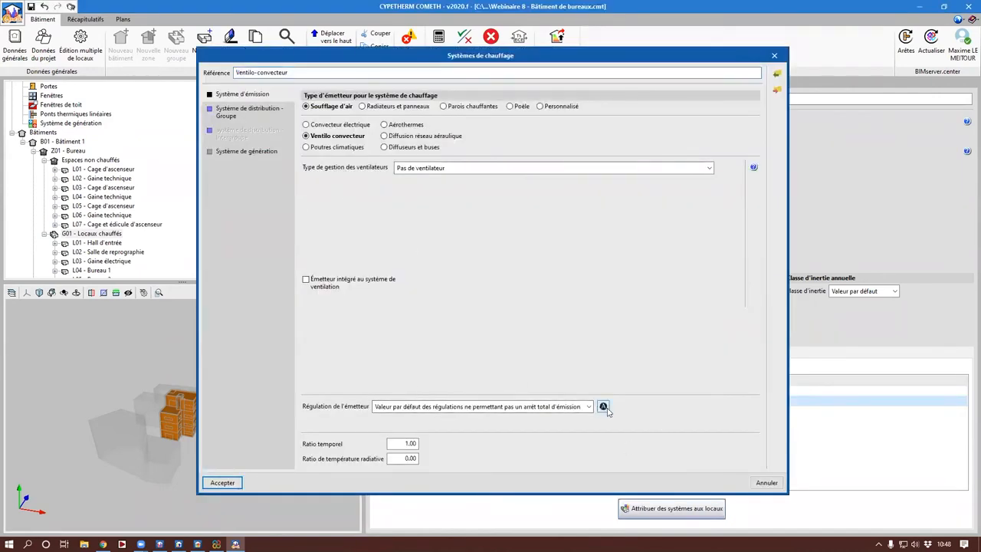
click(396, 336)
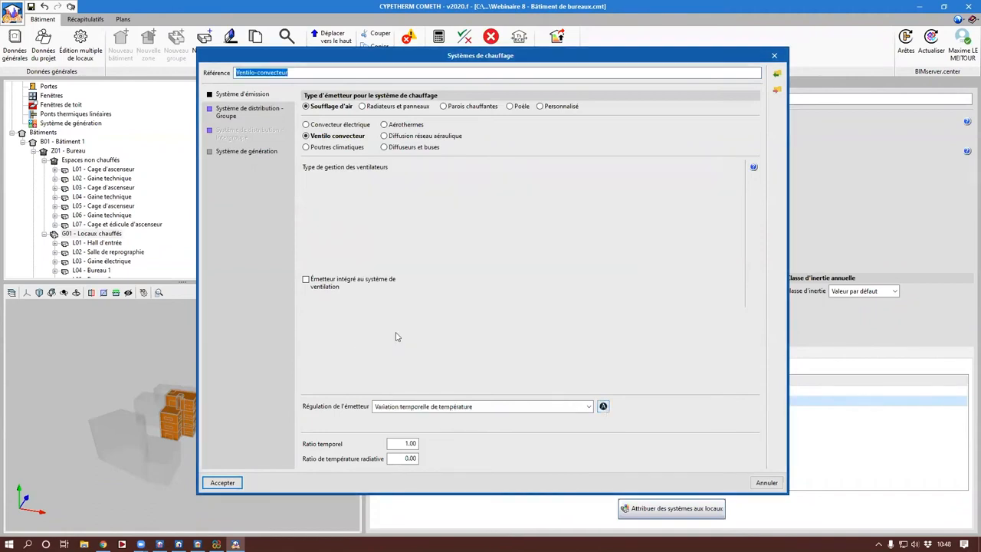
Step: Check the distribution and generation settings of the Ventilo-convecteur heating system and accept its definition
click(252, 111)
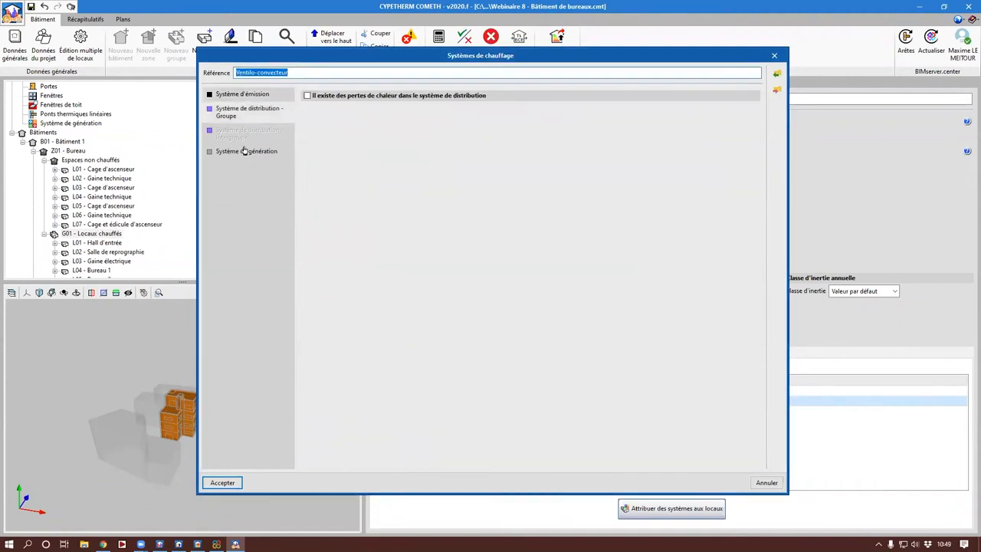
click(243, 151)
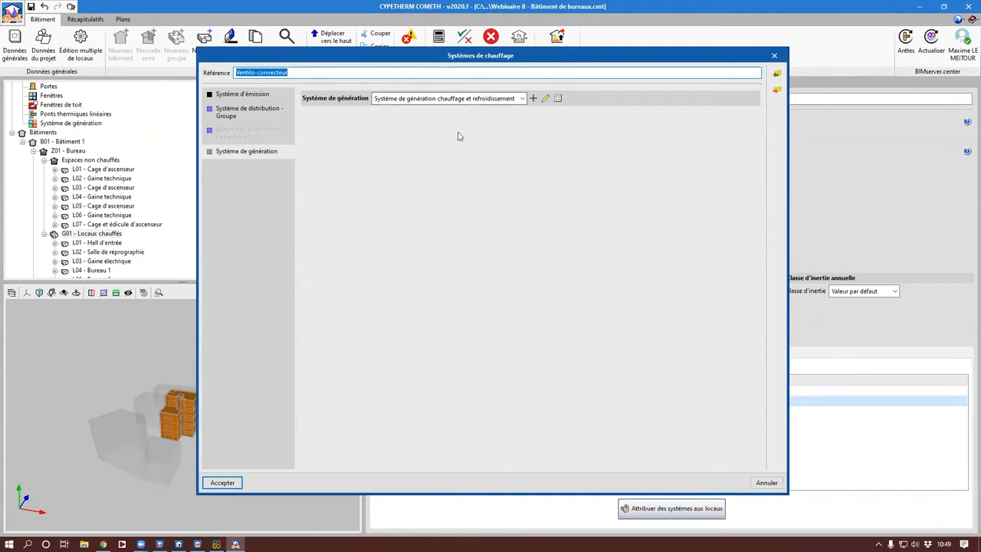
key(Return)
Step: Apply the Airzone certified regulation to the group's Ventilo-convecteur cooling system and accept its definition
click(597, 357)
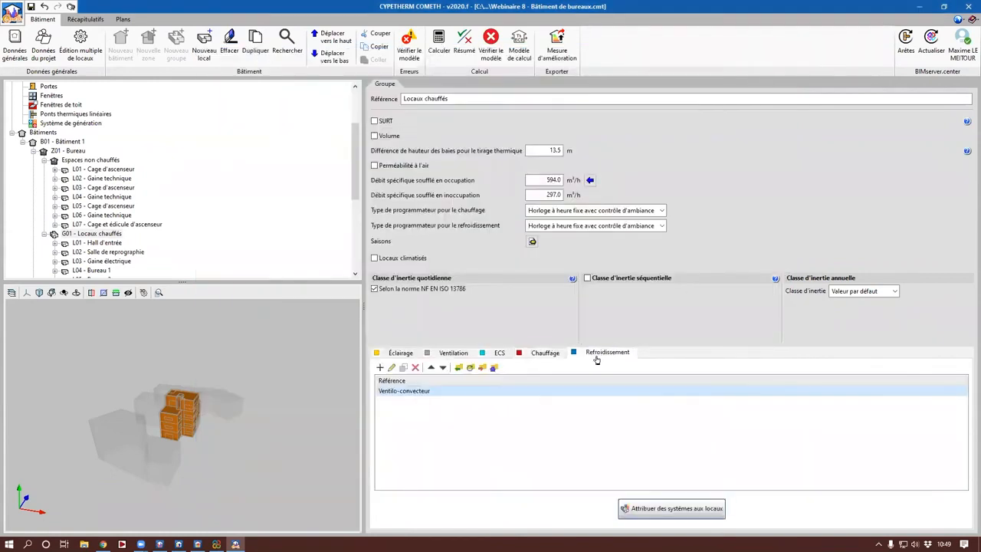
double_click(497, 397)
click(620, 394)
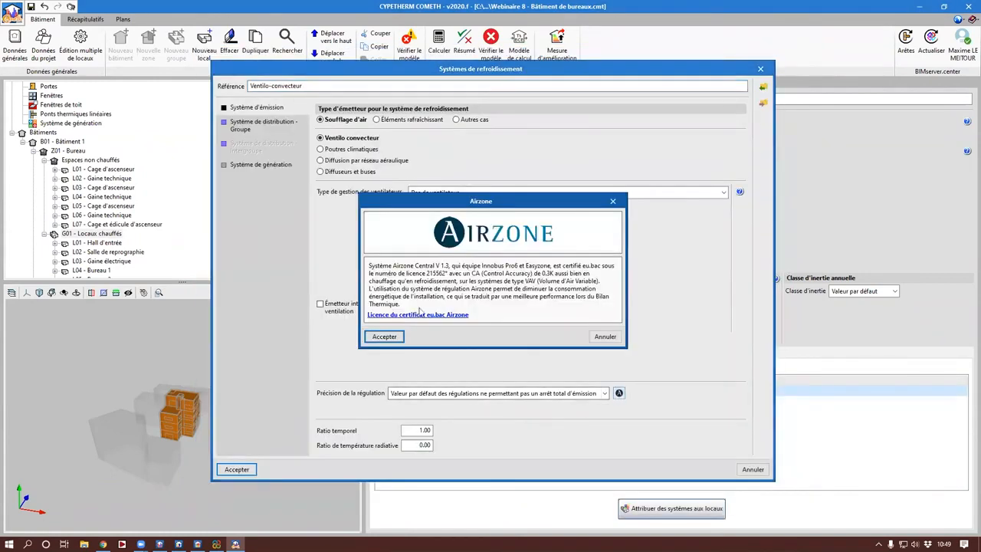
click(388, 335)
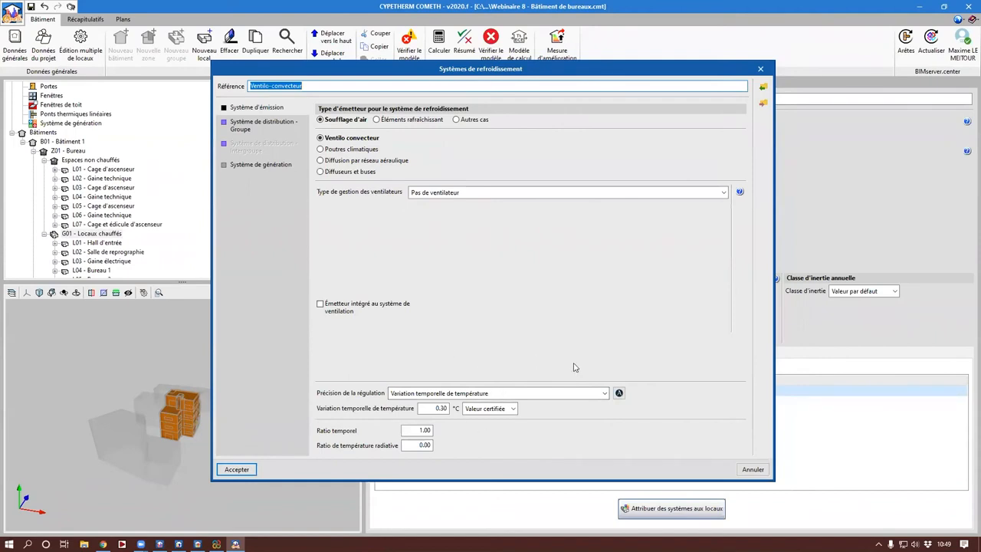
key(Return)
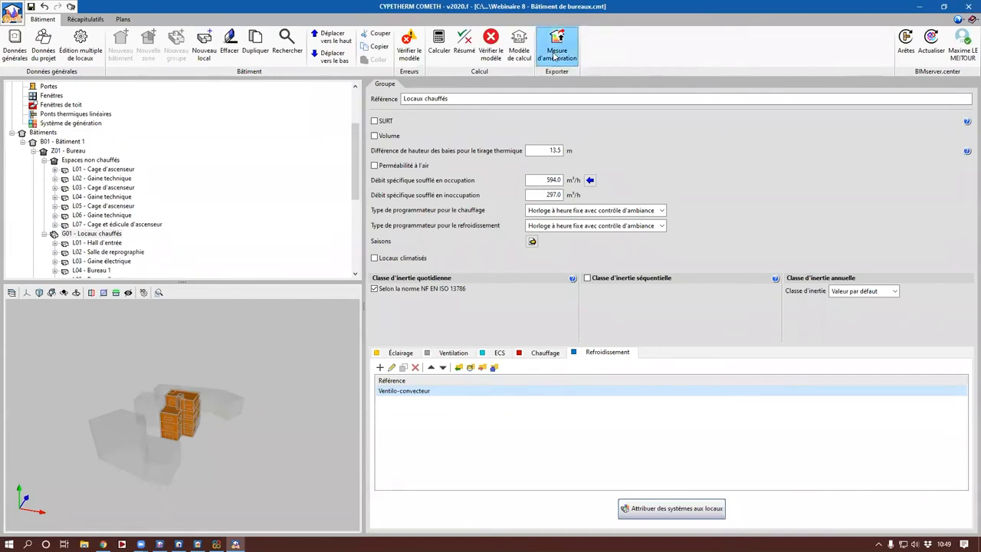
Step: Run the combined calculation of needs and consumption (Calcul du besoin et de la consommation) and close its summary
click(439, 47)
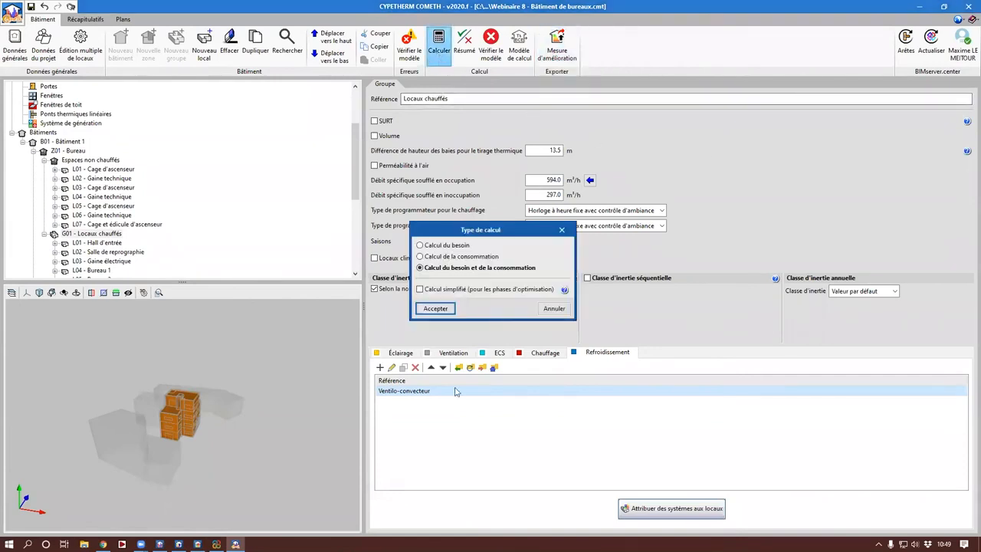
click(451, 308)
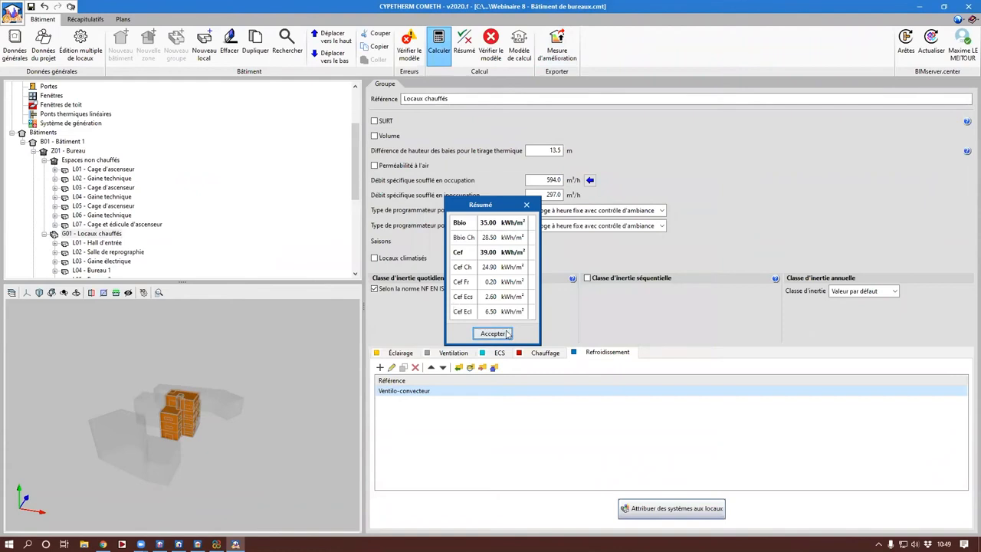
click(508, 334)
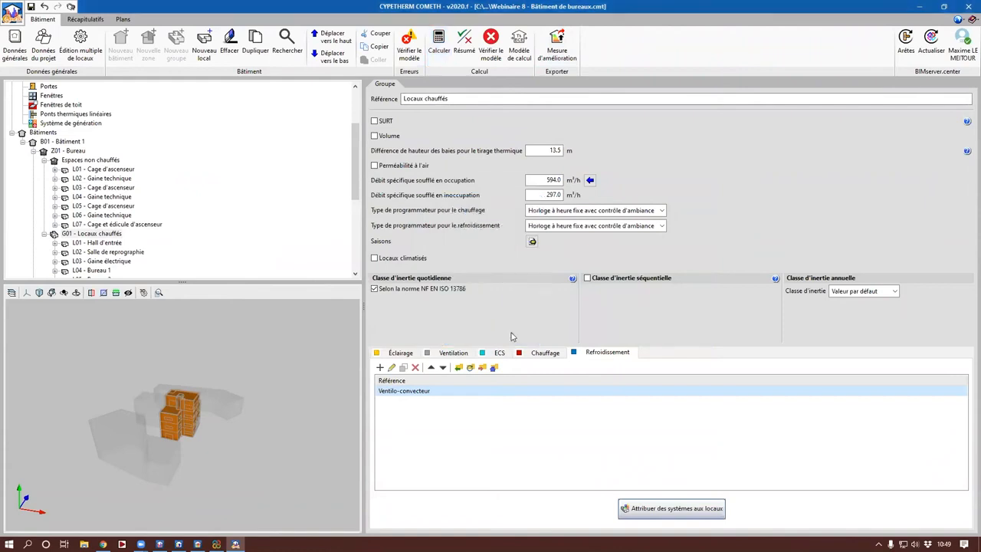
Step: Start exporting an improvement measure and set its reference to "Facade F4 + changement fenêtre + changement PAC"
click(557, 46)
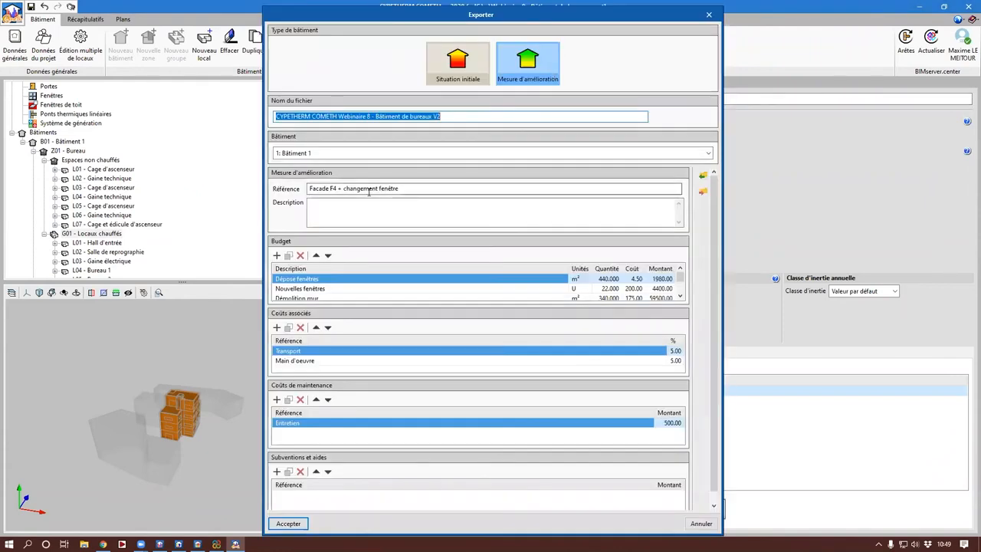
drag(309, 188, 400, 188)
click(400, 189)
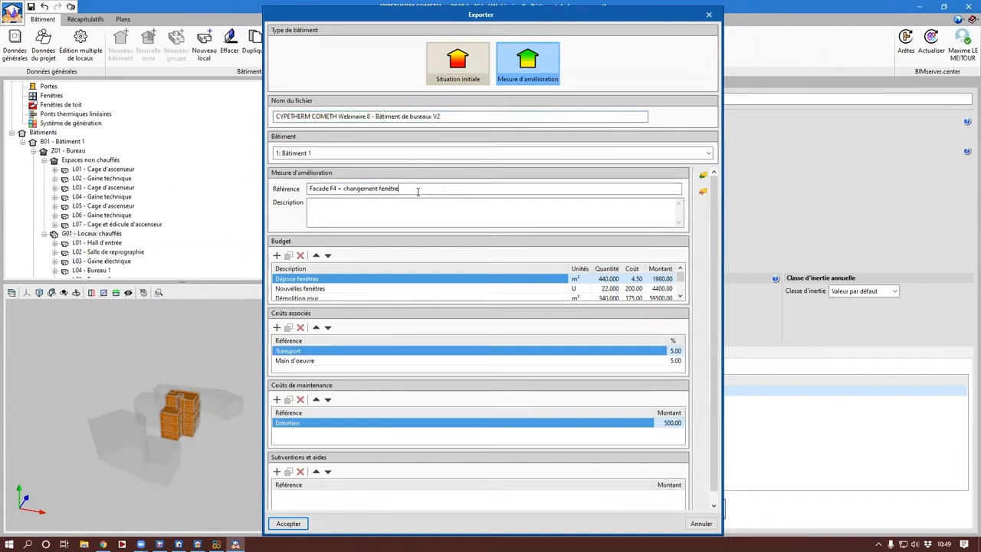
text(+ )
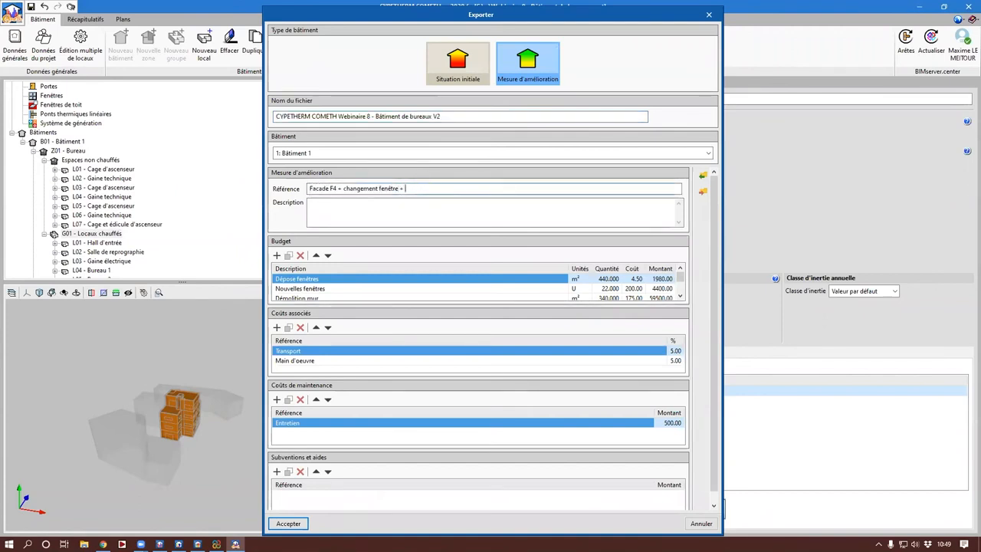
text(changeme)
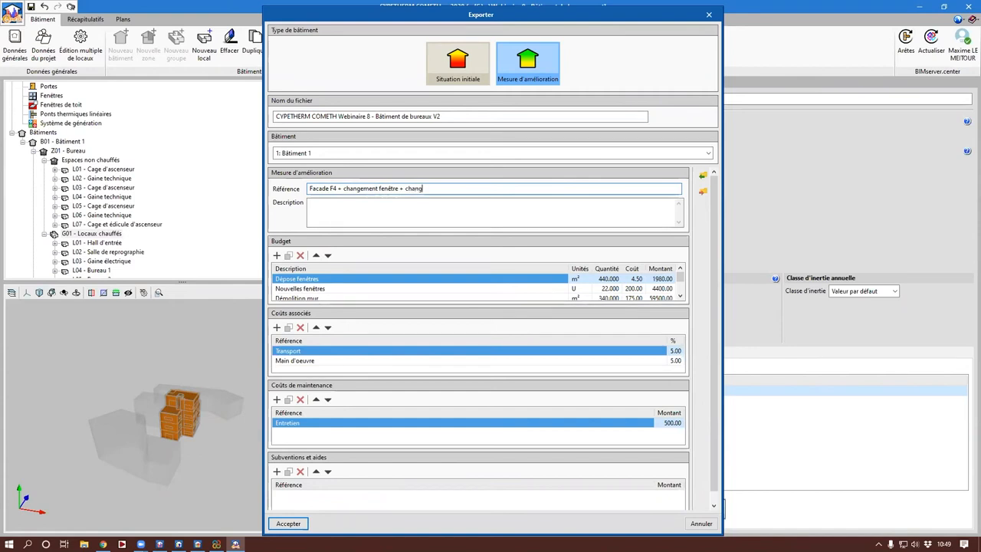
text(nt PAC)
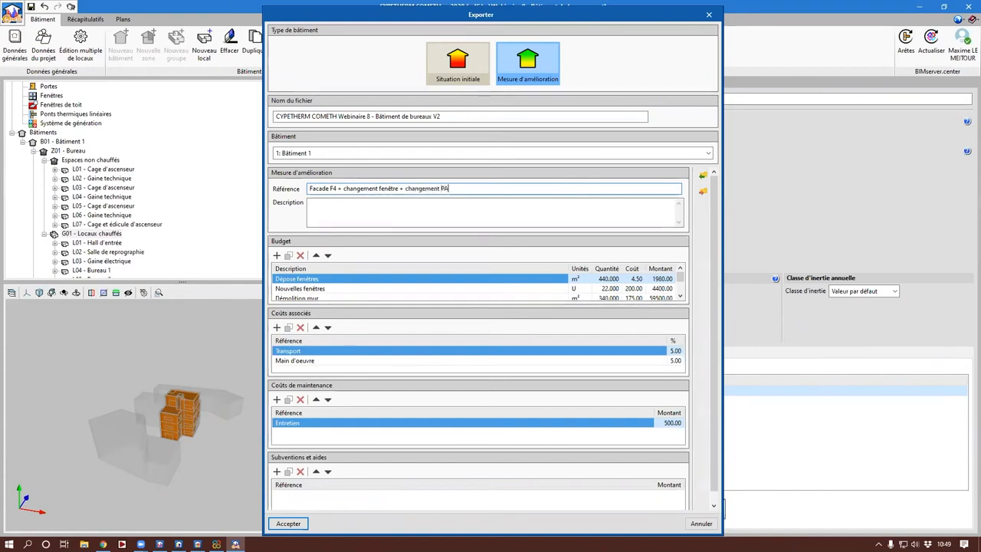
Step: Add a budget line "Dépose unités intérieures" with unit U, quantity 15 and cost 150
click(277, 255)
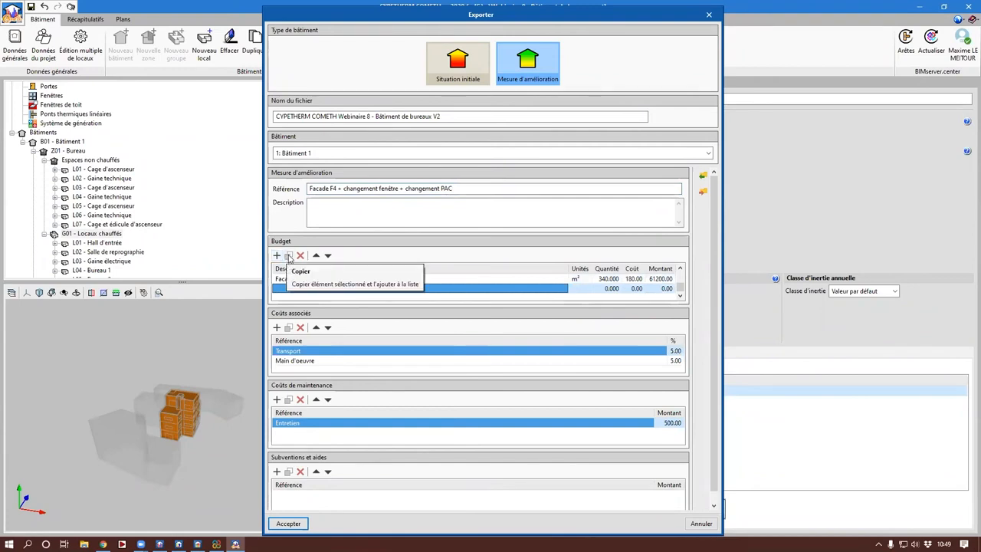
click(298, 289)
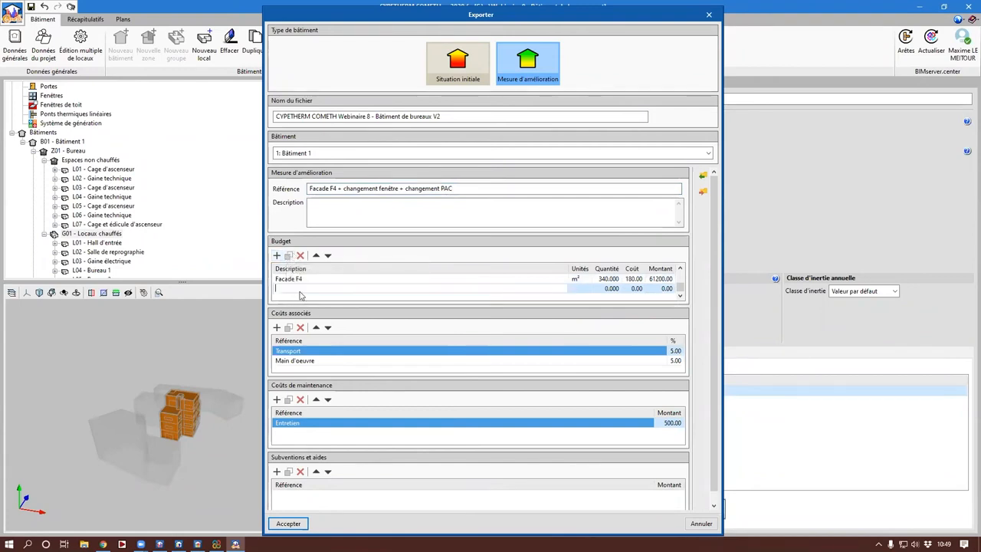
text(Dépose ()
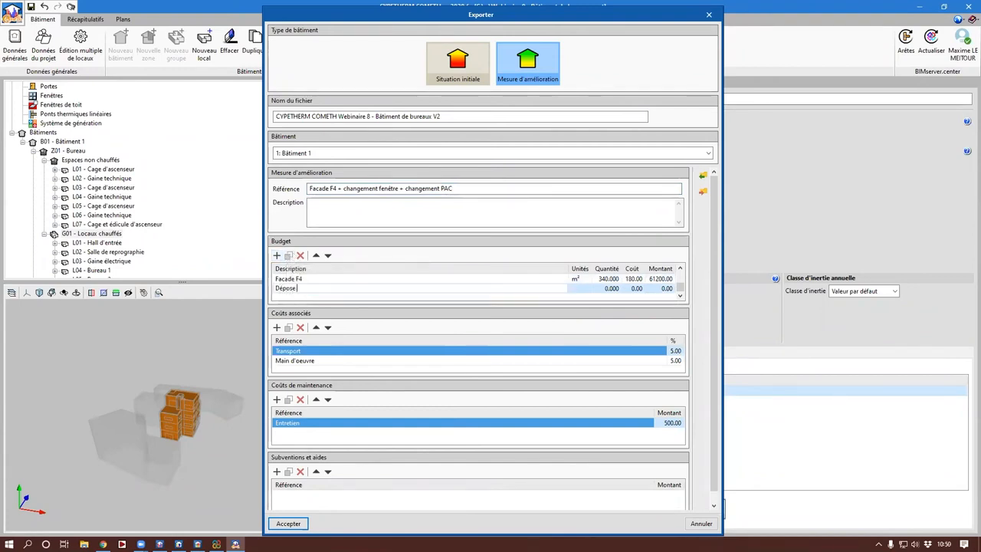
key(BackSpace)
key(BackSpace)
text(unités intérieures)
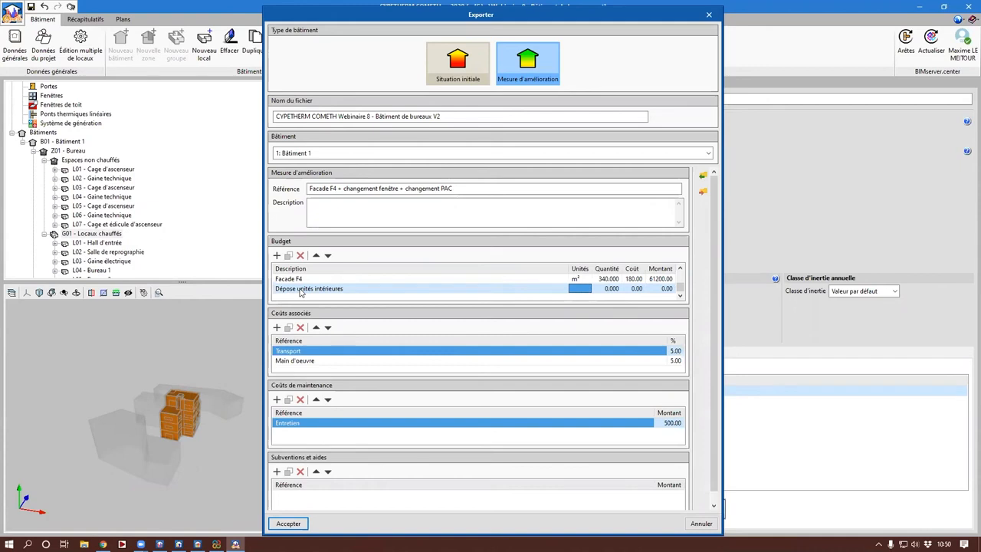
text(U)
key(Tab)
text(15)
key(Tab)
text(150)
Step: Add a budget line "Dépose unité extérieure" with unit U, quantity 1 and cost 200
click(277, 255)
text(d2POS)
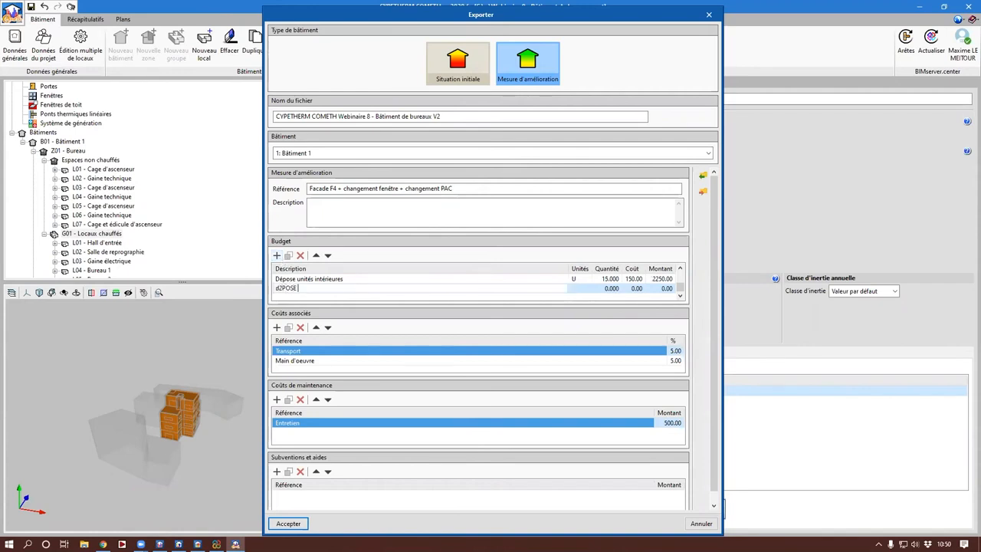
text(E)
key(ctrl+a)
text(Dépose unité)
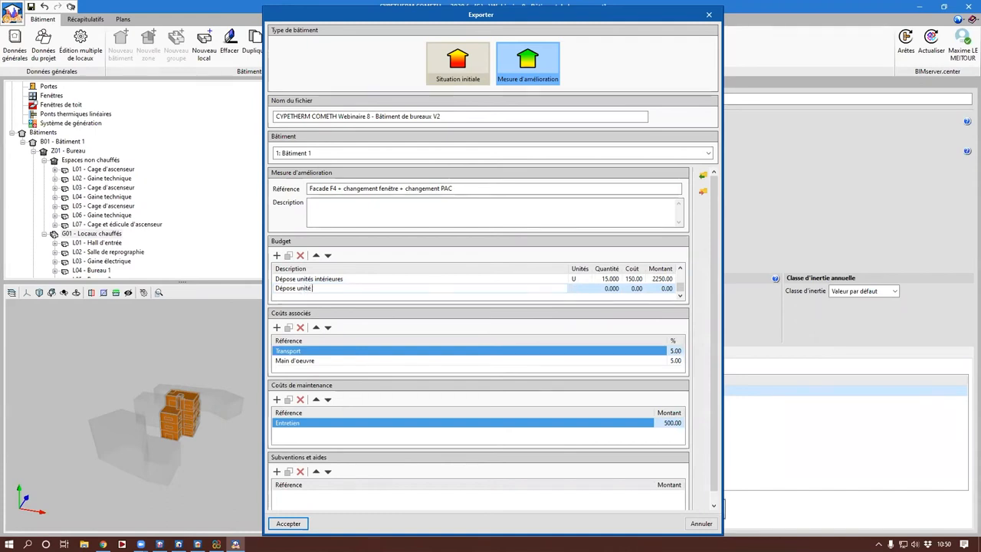
text( extérieure)
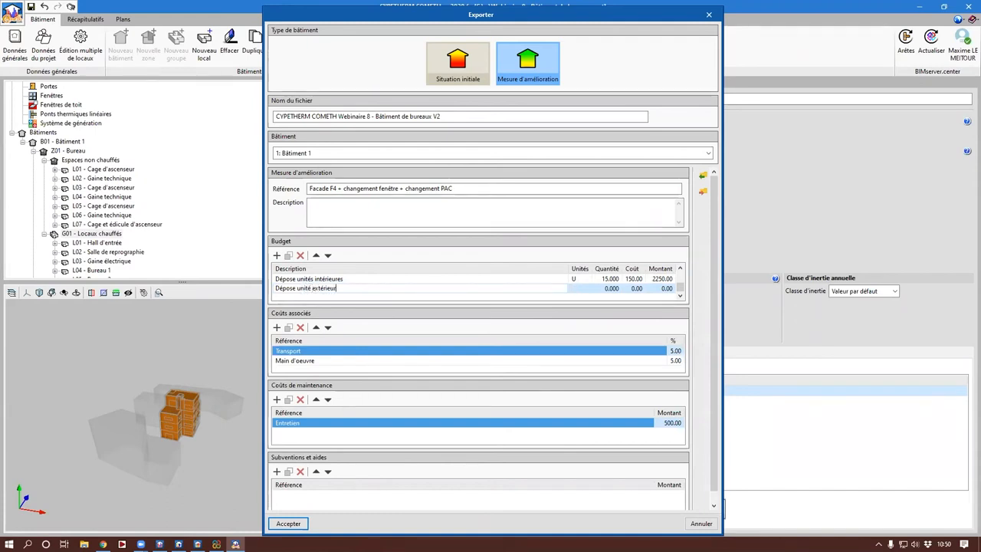
key(Tab)
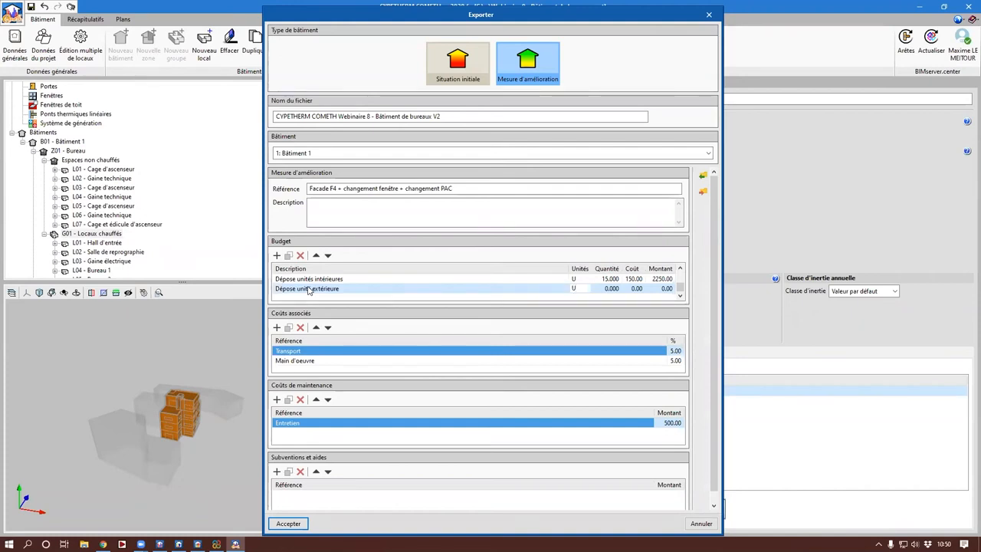
text(U)
key(Tab)
text(1)
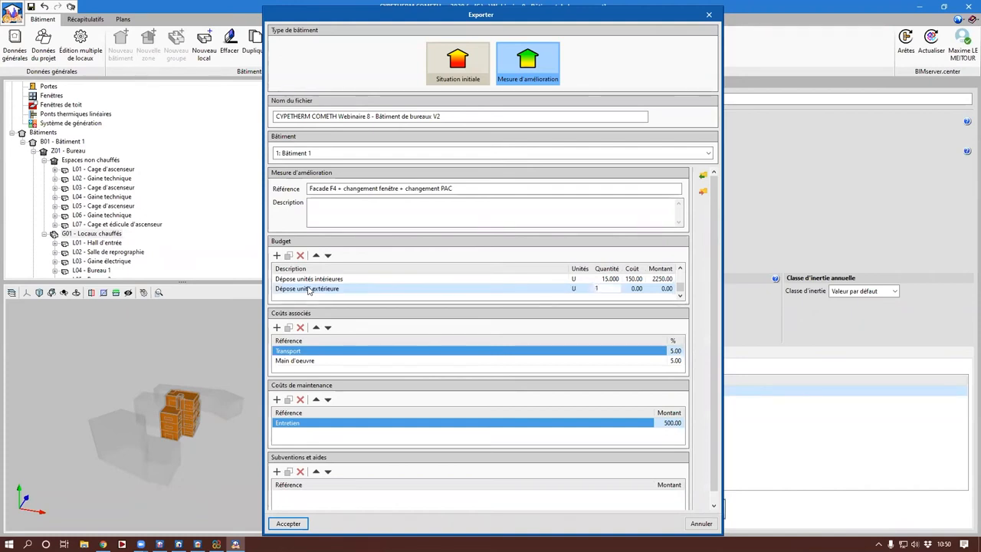
key(Tab)
text(20)
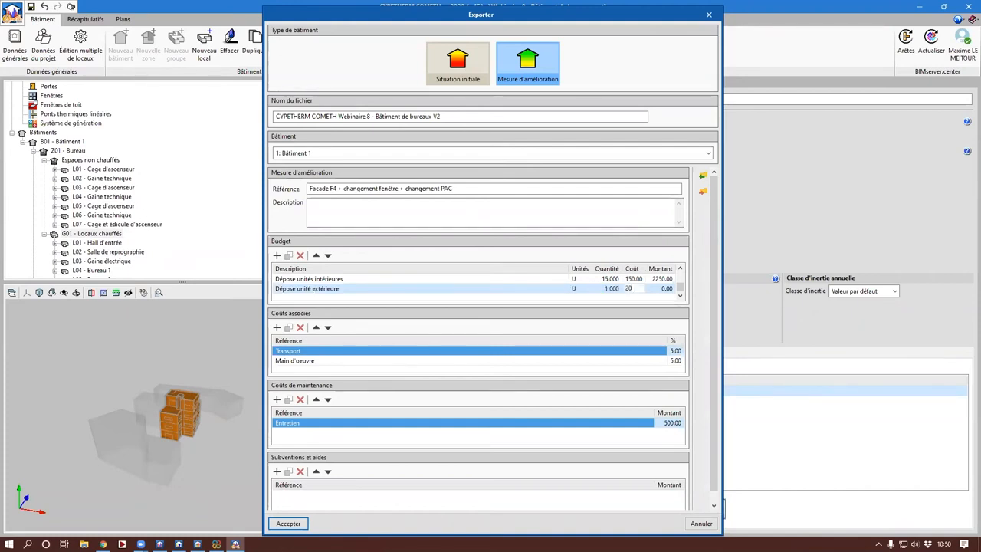
text(0)
Step: Add a budget line "Pose unités intérieures" with unit U, quantity 3 and cost 800
click(278, 255)
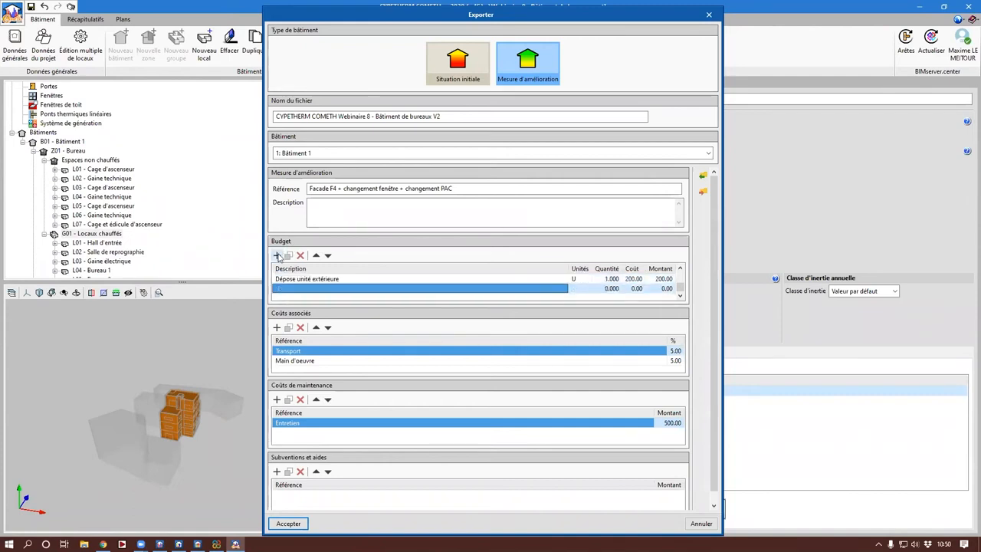
text(Pomp)
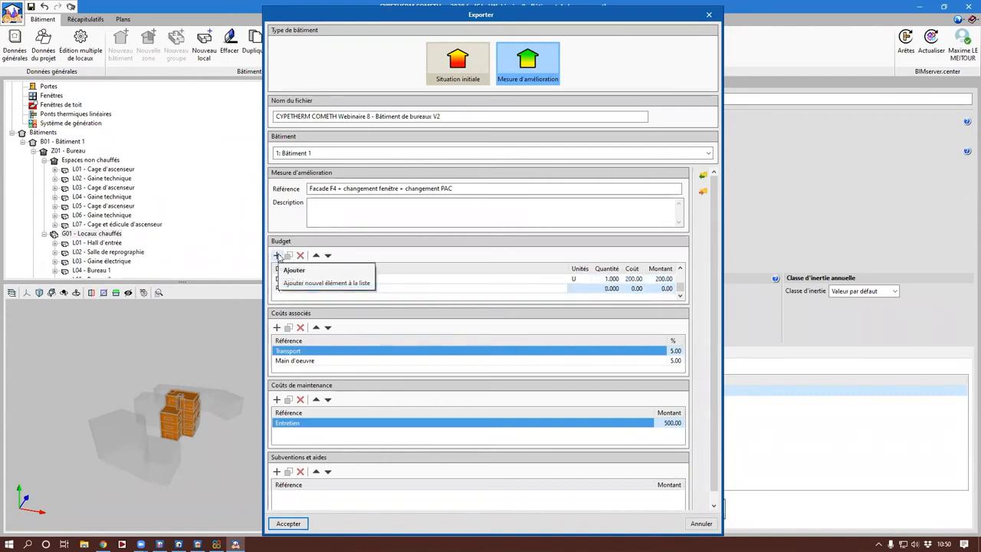
text( uni)
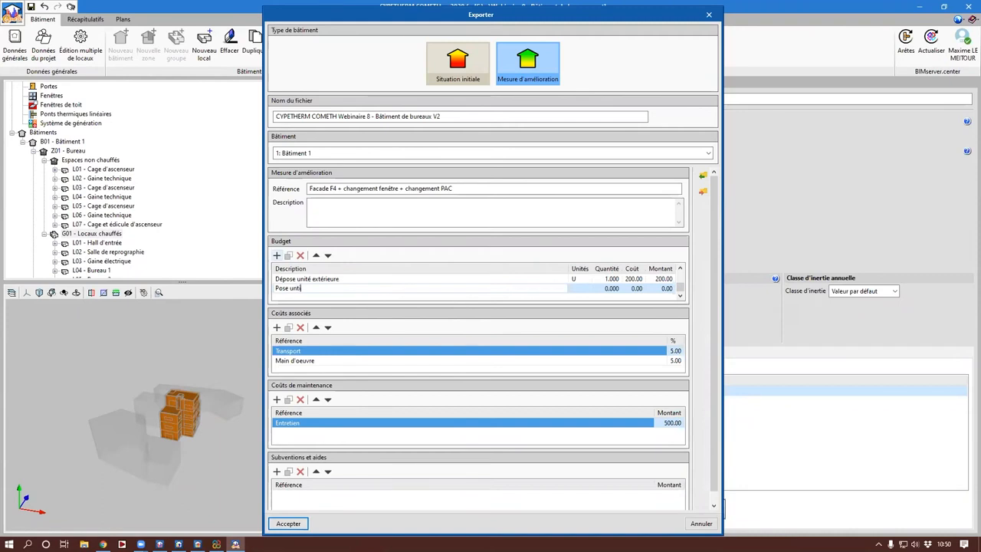
text(ti)
key(BackSpace)
key(BackSpace)
text(i)
key(BackSpace)
key(BackSpace)
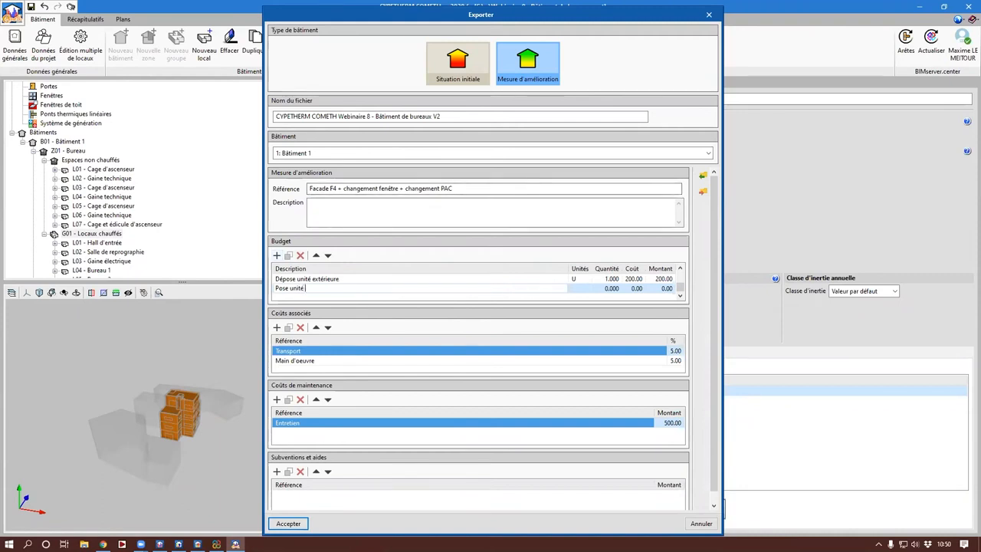
text(intérieures)
key(Tab)
text(u)
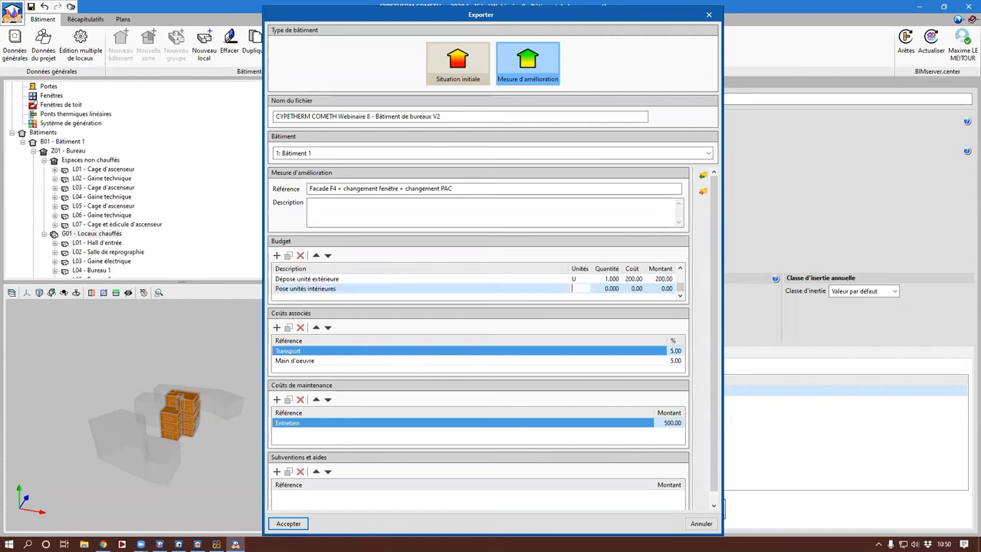
text(u)
key(Tab)
text(3)
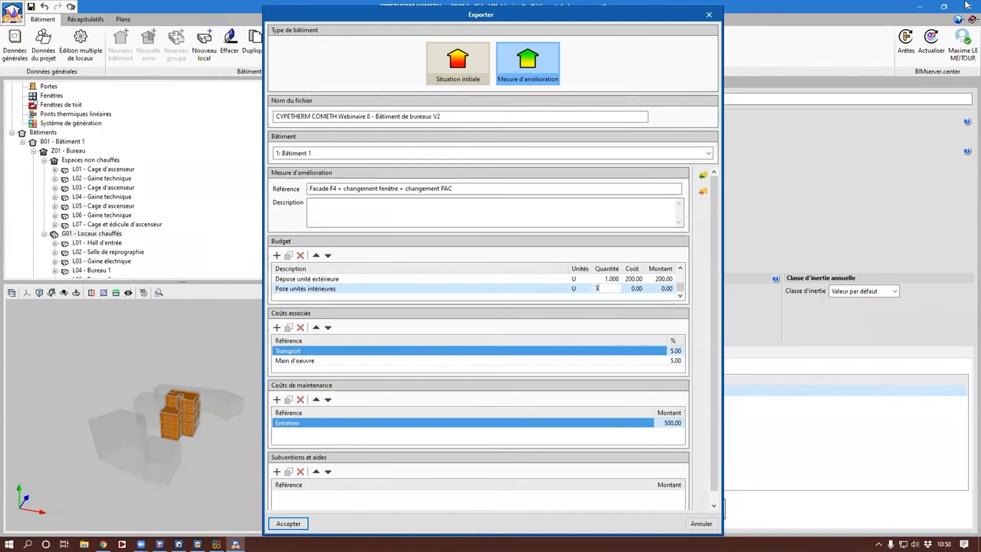
key(Tab)
text(800)
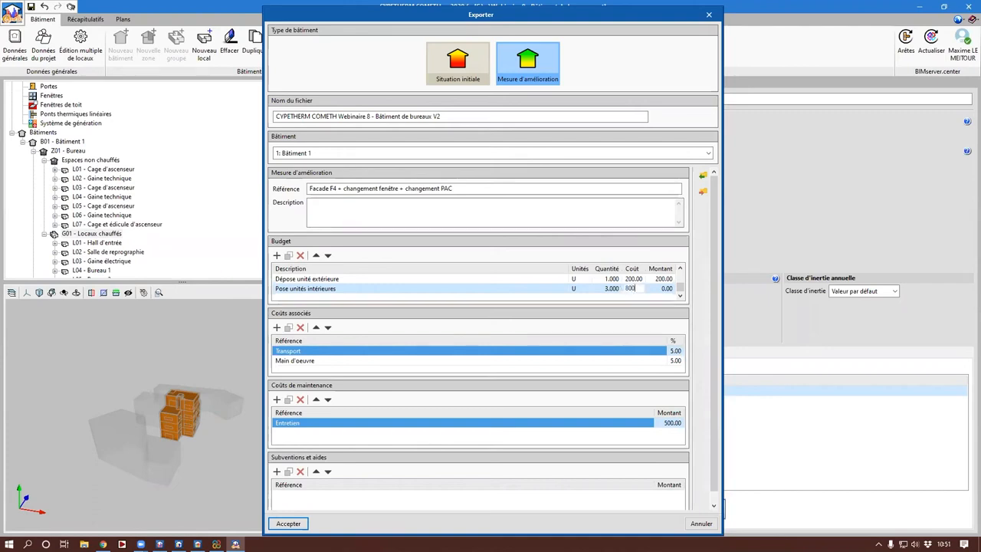
Step: Add a budget line "Pose unité extérieure" with unit U, quantity 1 and cost 5000
click(276, 257)
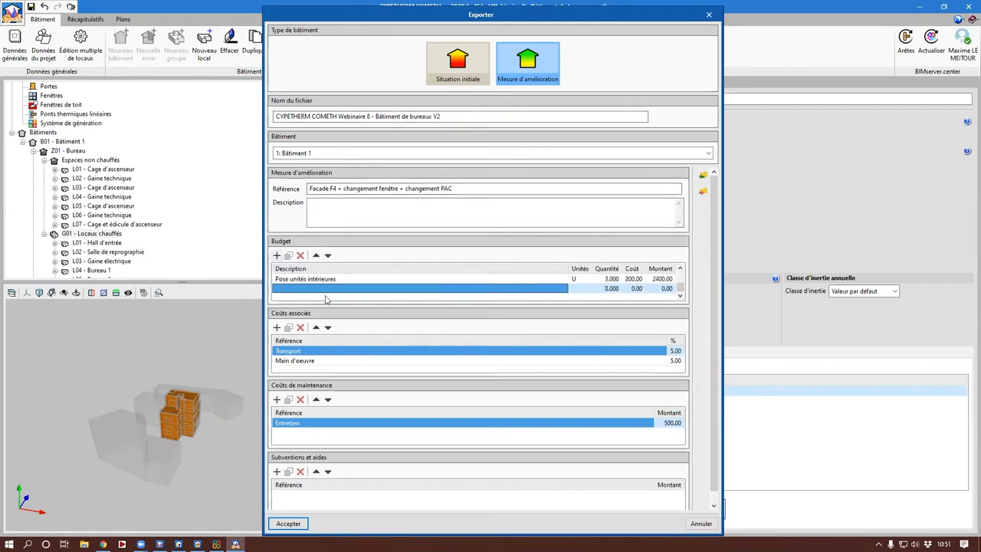
text(pOS)
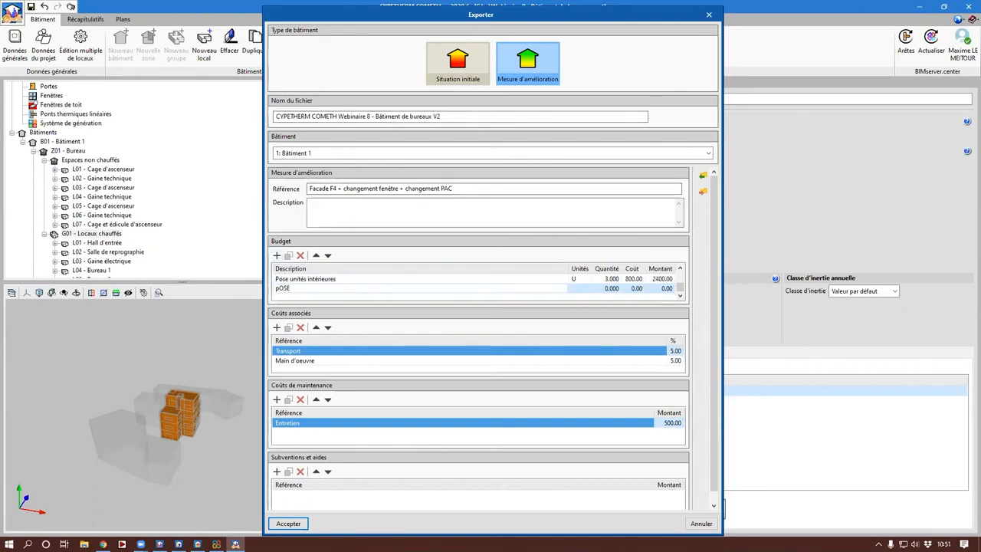
text(E)
key(BackSpace)
key(BackSpace)
key(BackSpace)
key(BackSpace)
text(Pose)
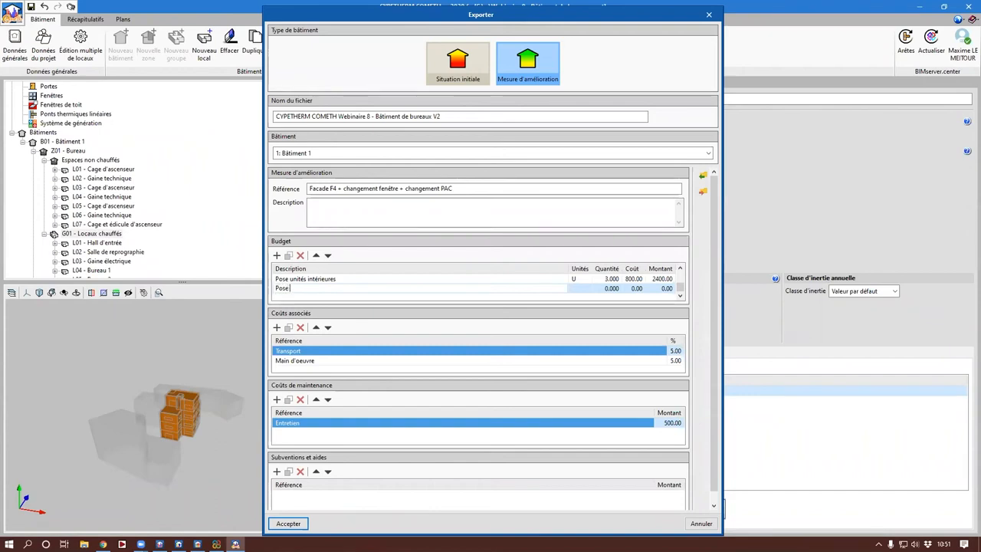
text( int unité e)
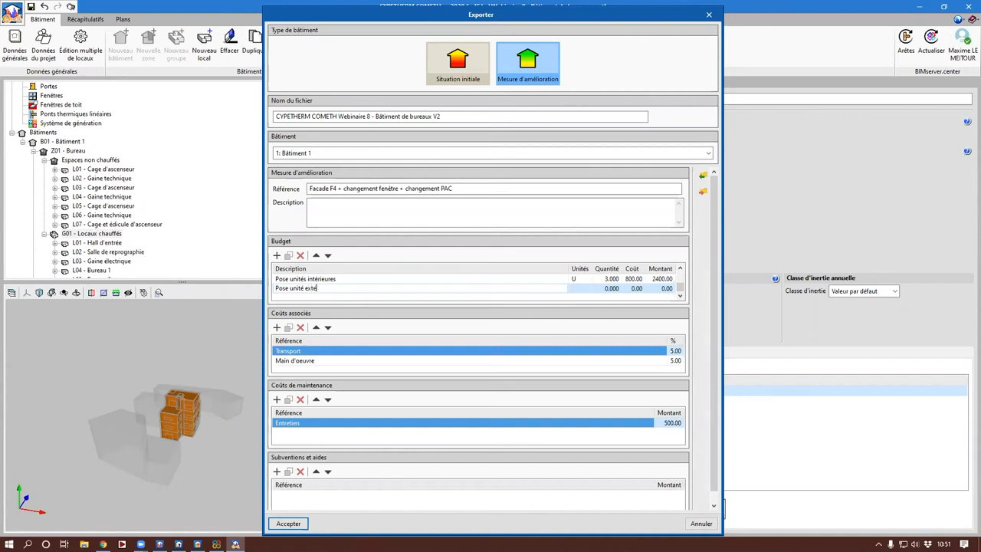
text(xtérieure)
key(Tab)
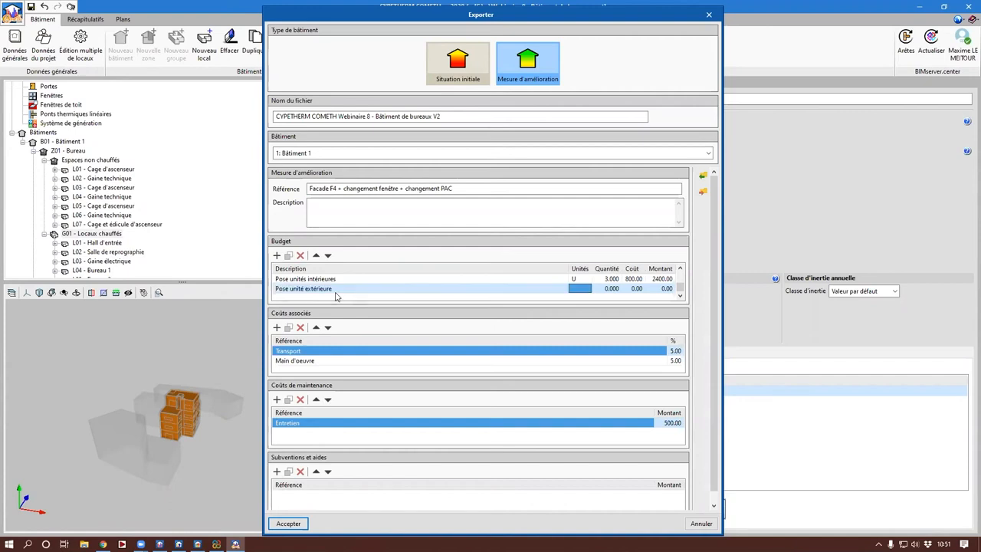
text(U)
key(Tab)
text(1)
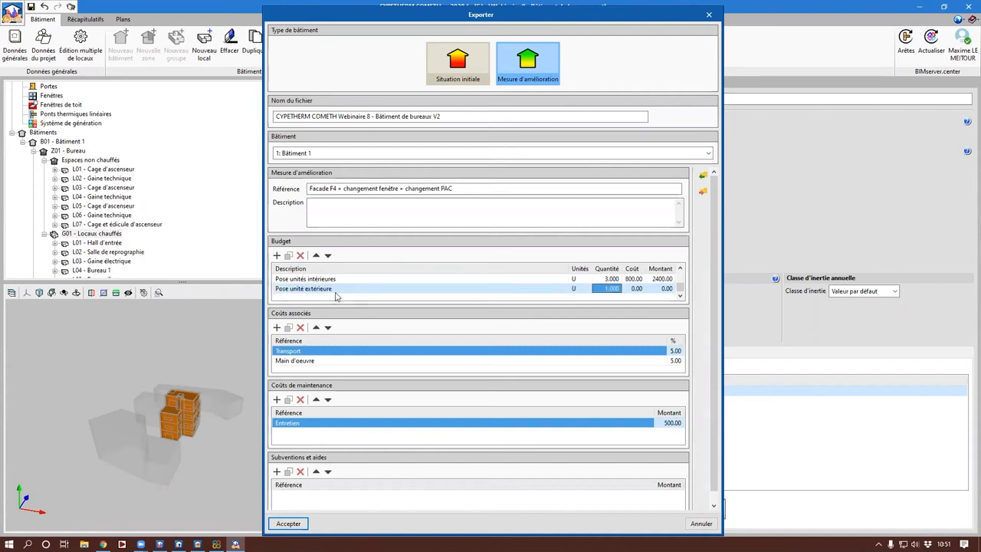
key(Tab)
text(50)
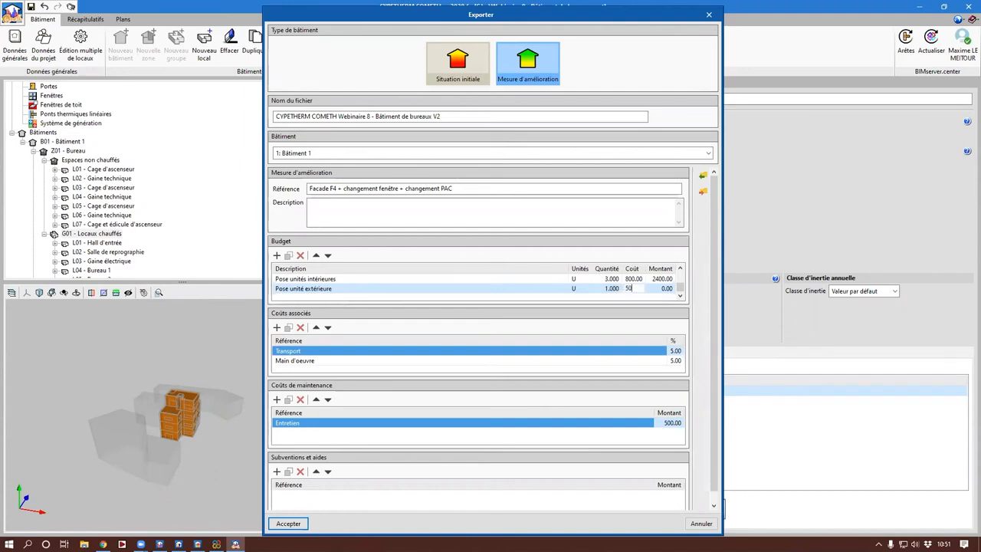
text(00)
Step: Add a budget line "Système airzone" with unit U, quantity 3 and cost 40.0
click(277, 255)
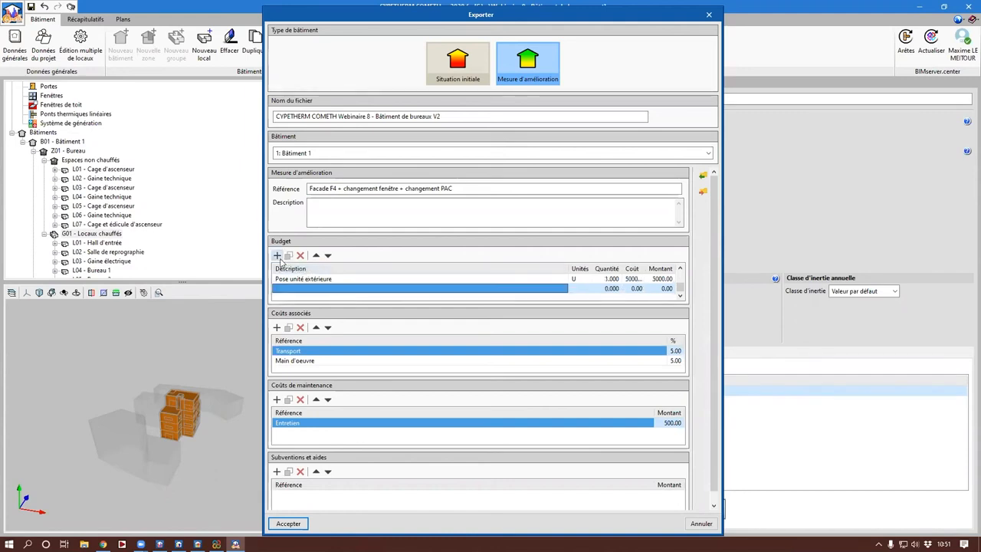
click(303, 289)
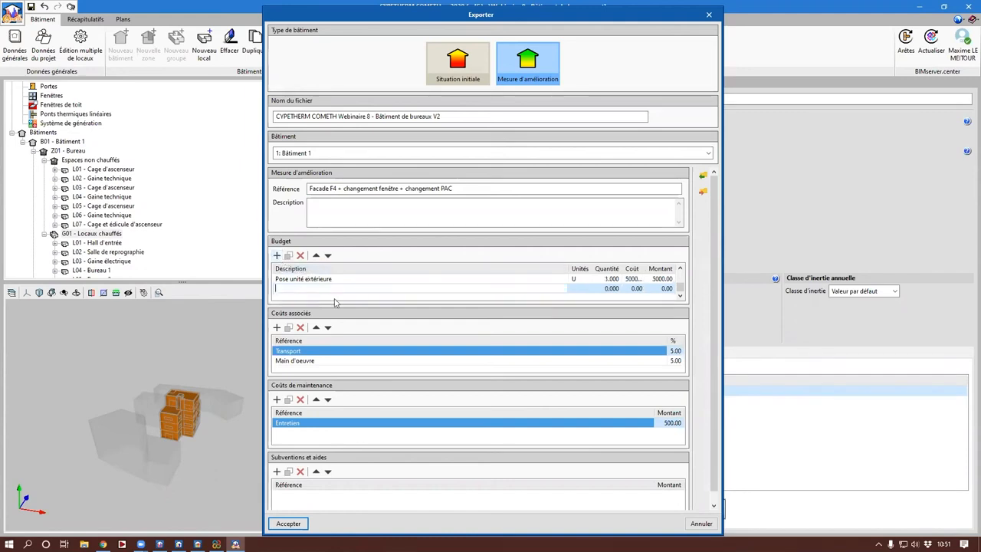
text(Système airzone)
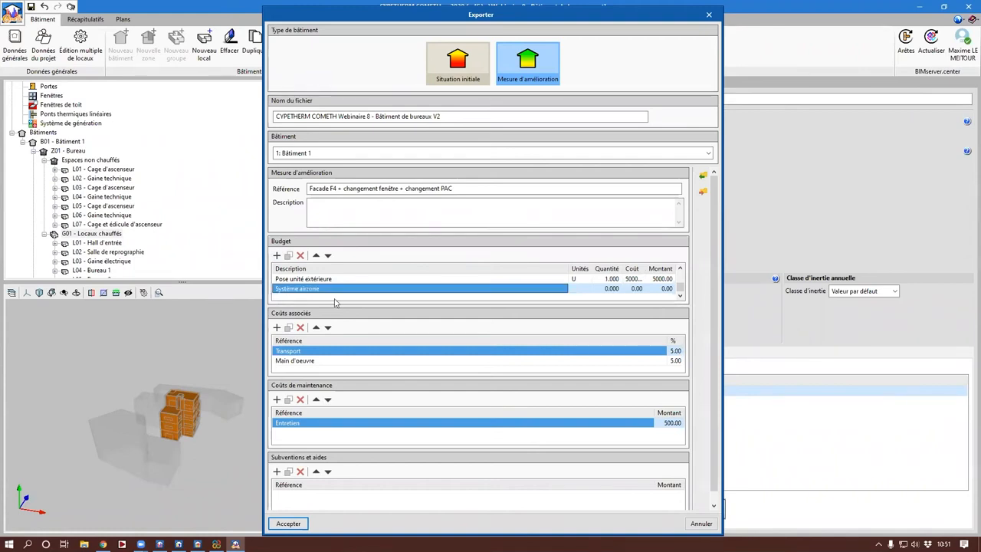
key(Tab)
text(U)
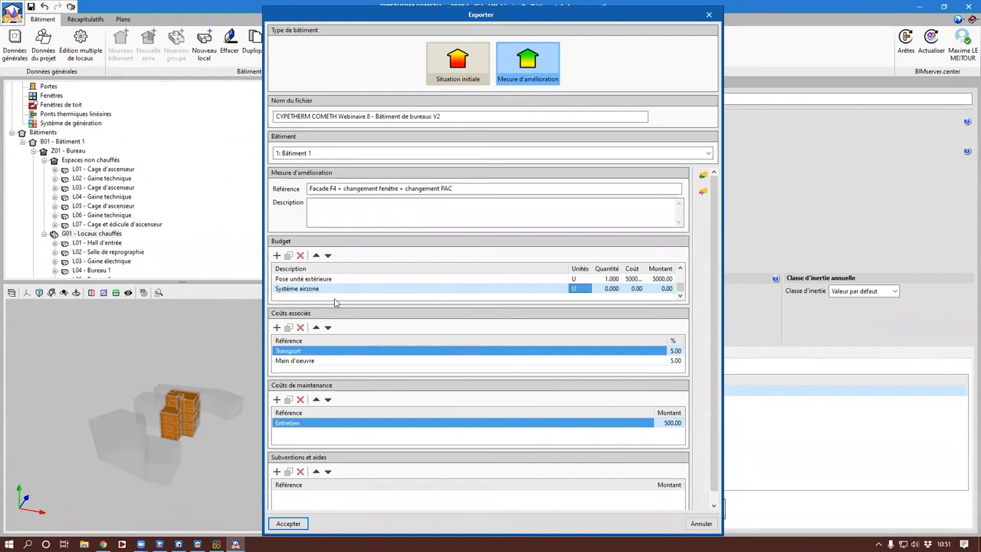
key(Tab)
text(3)
key(Tab)
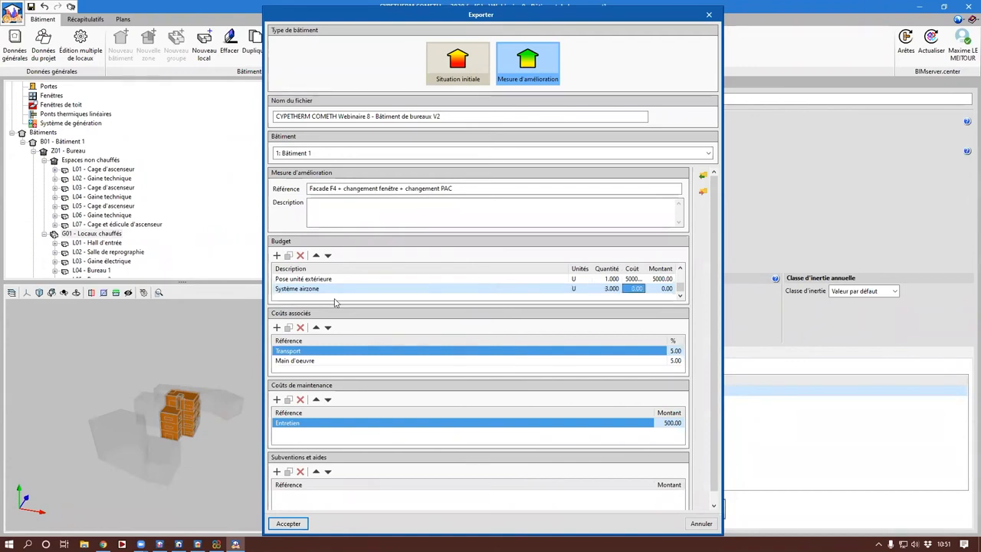
text(40.0)
key(Tab)
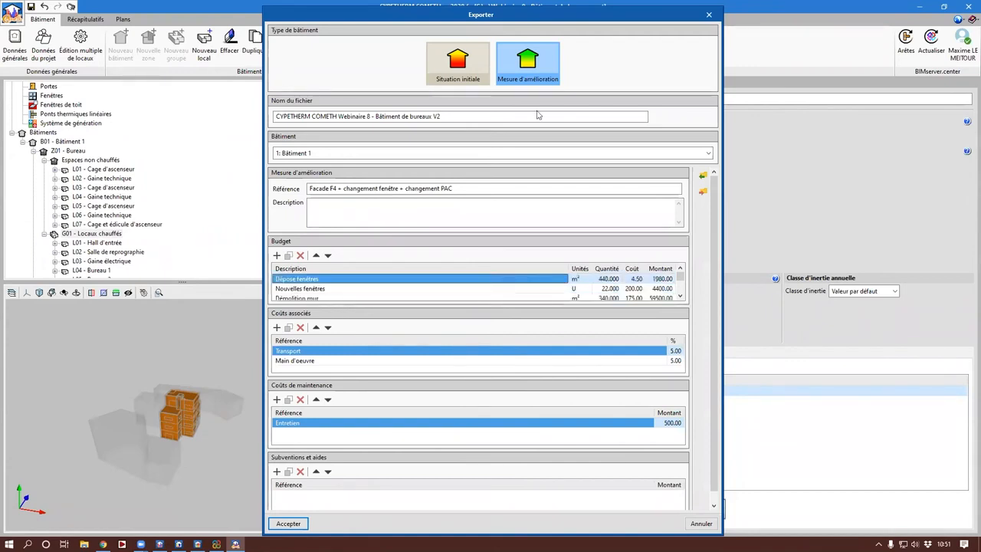
Step: Set the export file name to "CYPETHERM COMETH Webinaire 8 - Bâtiment de bureaux V3" and export the improvement measure
click(460, 117)
key(BackSpace)
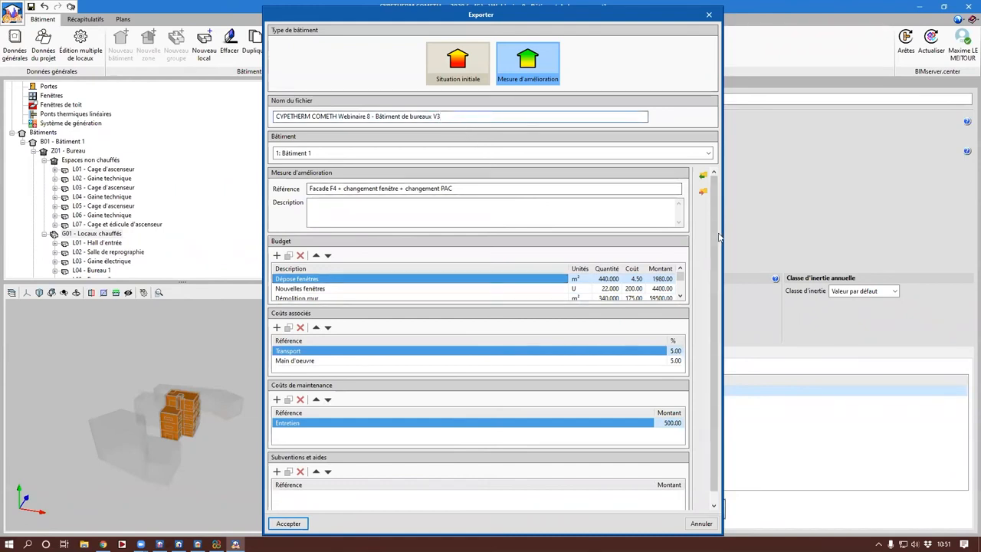
scroll(305, 353, down, 1)
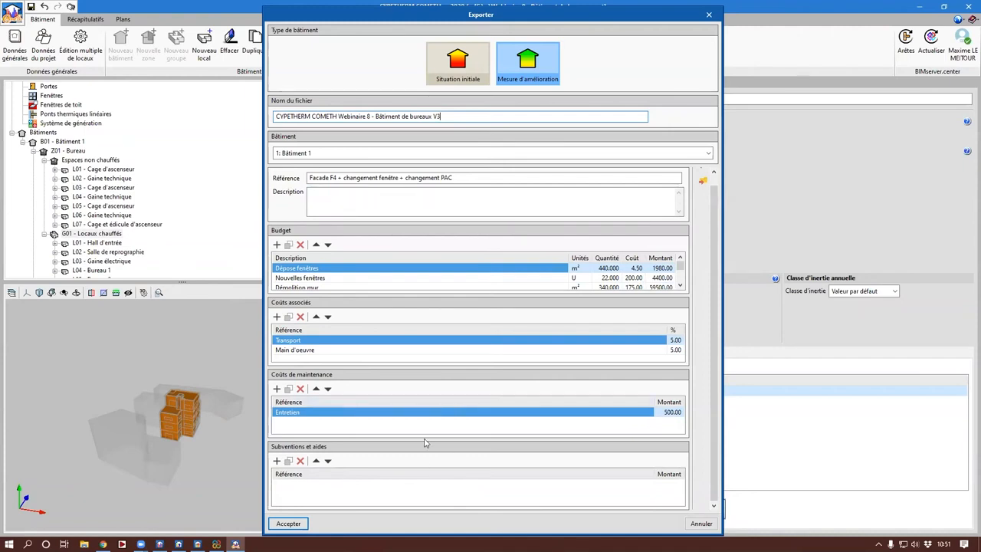
click(273, 528)
key(Return)
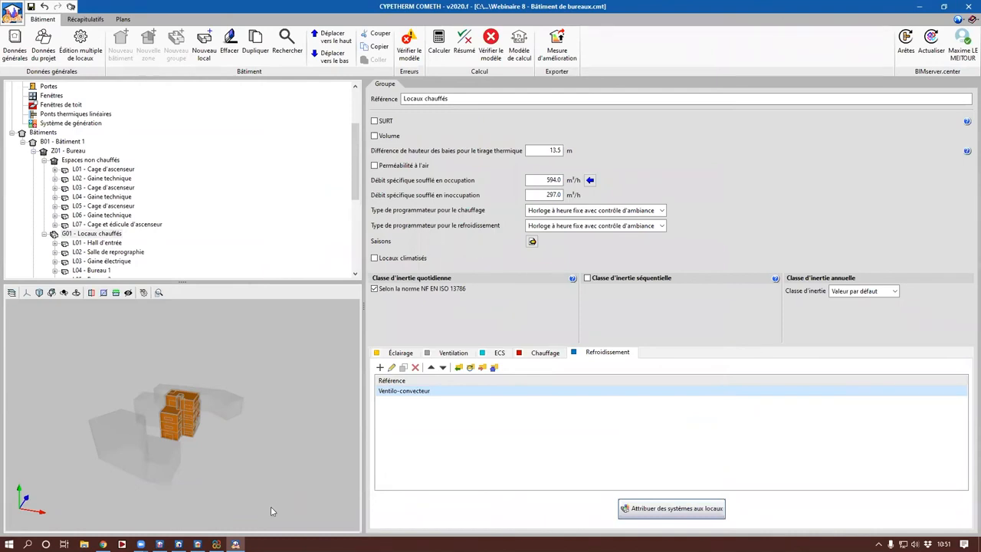
Step: Switch to CYPETHERM Improvements, save the current job and create a new one named "Réhabilitation Bâtiment bureaux"
mouse_move(178, 544)
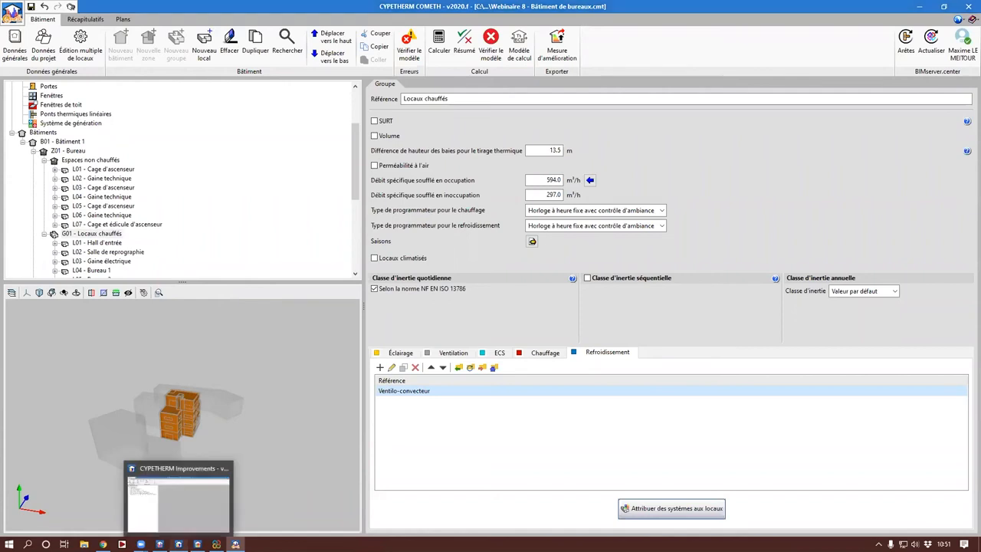
click(179, 502)
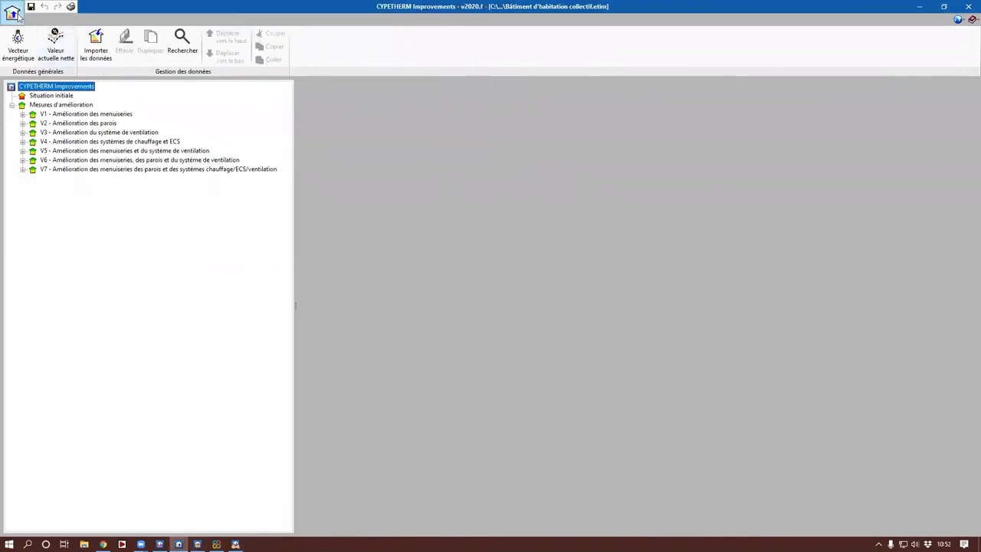
click(17, 14)
click(25, 32)
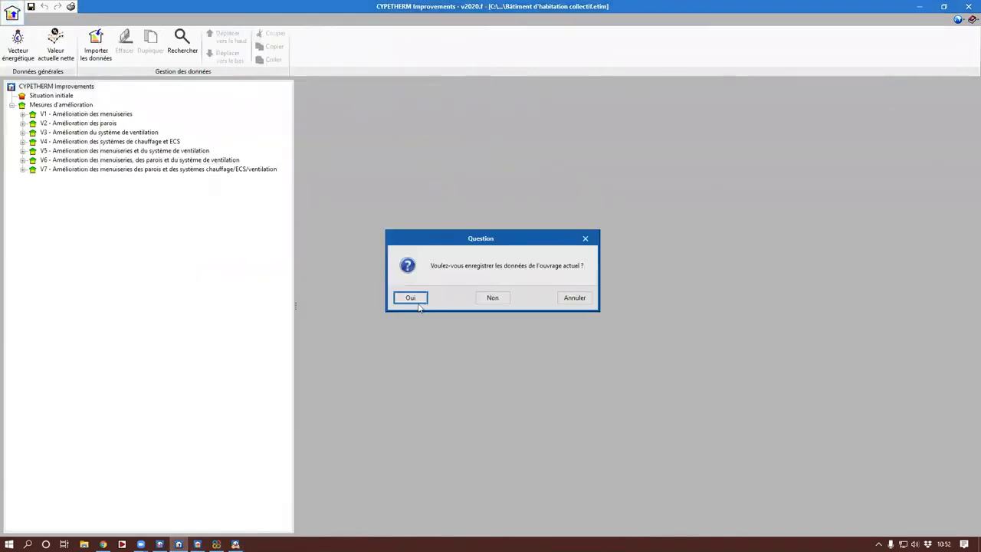
click(418, 303)
text(B)
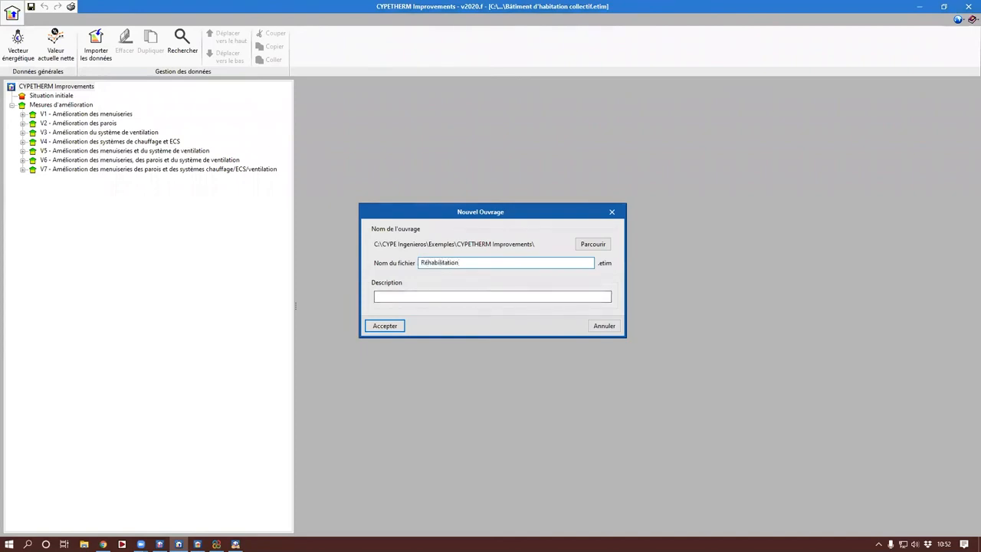
text(timent bureaux)
key(Return)
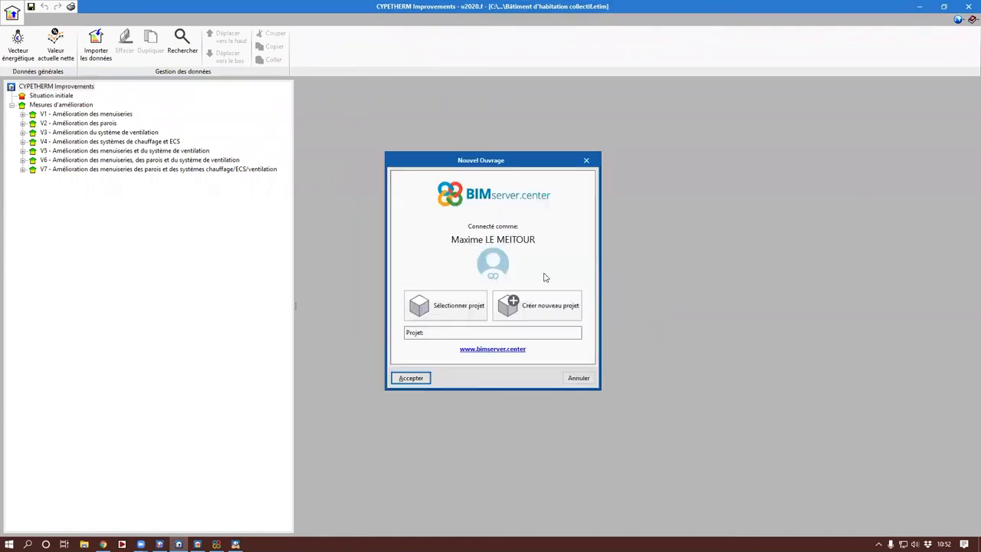
Step: Link the new job to the BIMserver.center project "Réhabilitation bâtiment de bureaux"
click(461, 306)
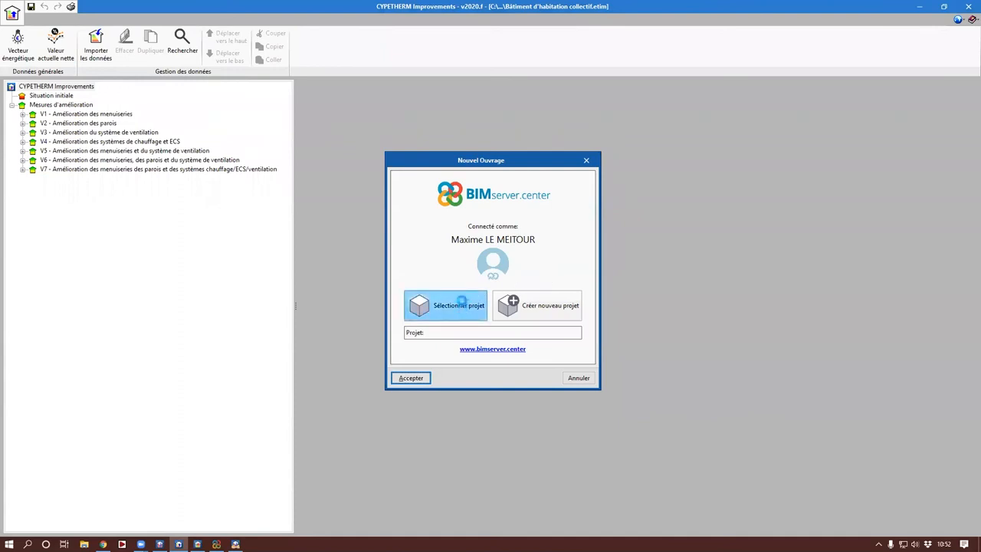
scroll(395, 299, up, 5)
click(411, 286)
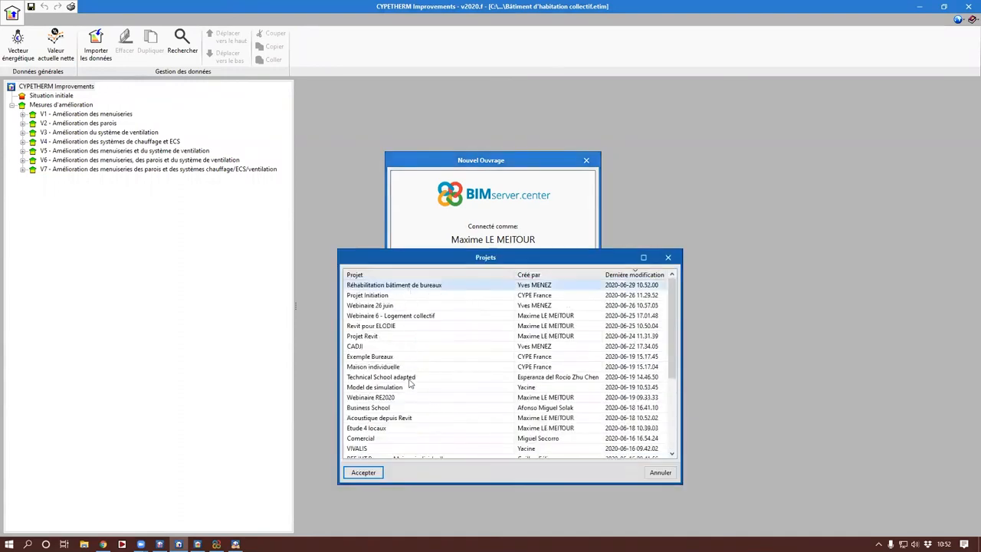
click(367, 473)
click(425, 378)
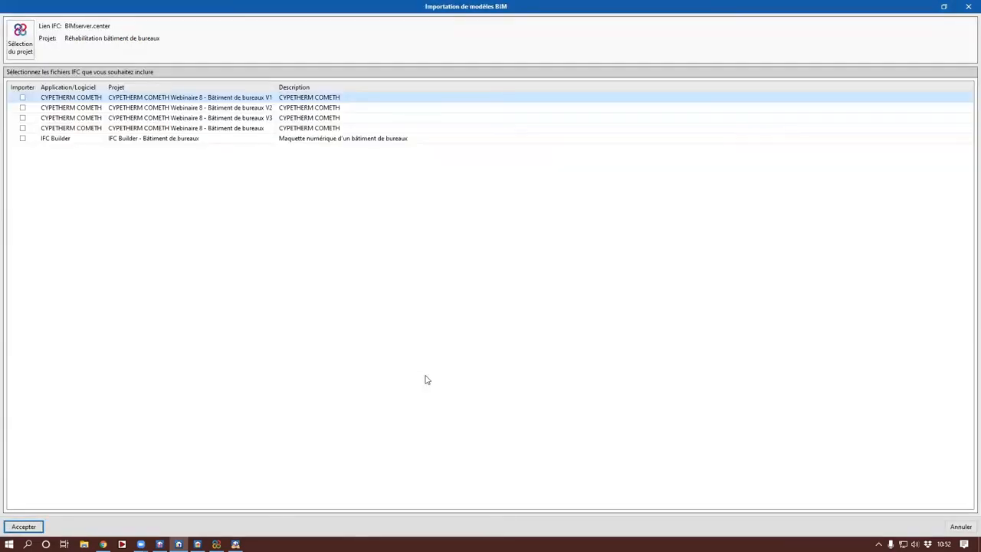
Step: Import the IFC Builder model and all four CYPETHERM COMETH files: the base office building and variants V1, V2 and V3
click(22, 138)
click(22, 128)
click(23, 118)
click(22, 107)
click(22, 97)
click(250, 129)
click(266, 98)
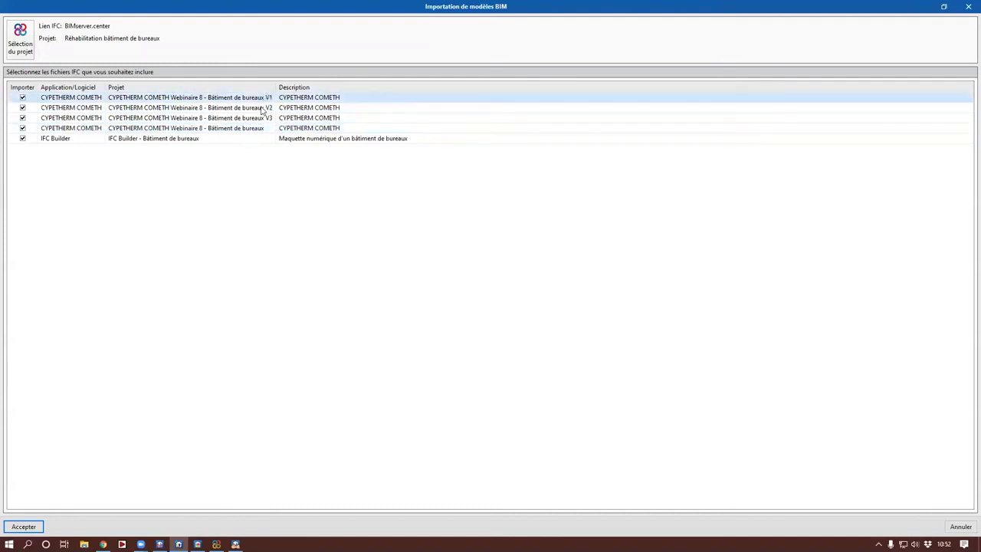
click(262, 108)
click(261, 118)
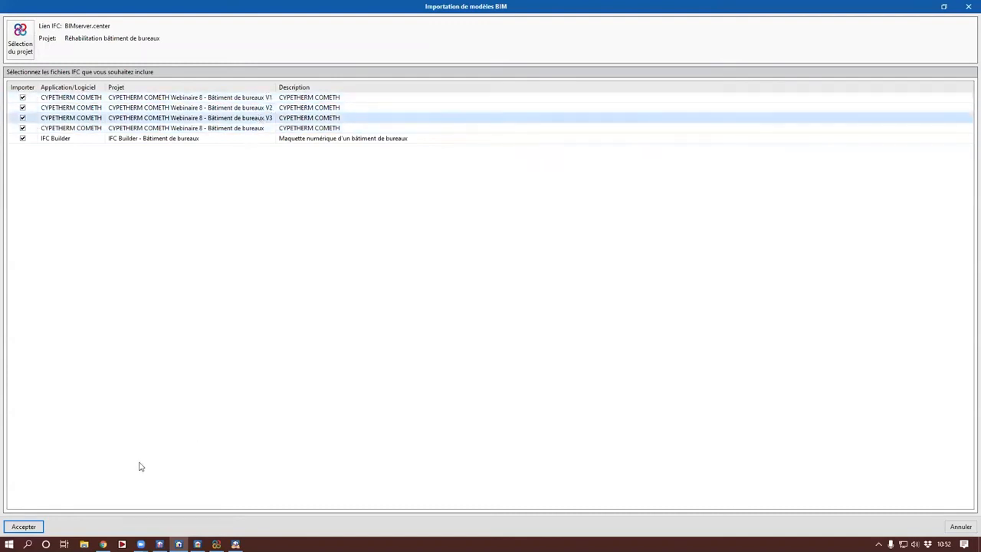
click(14, 527)
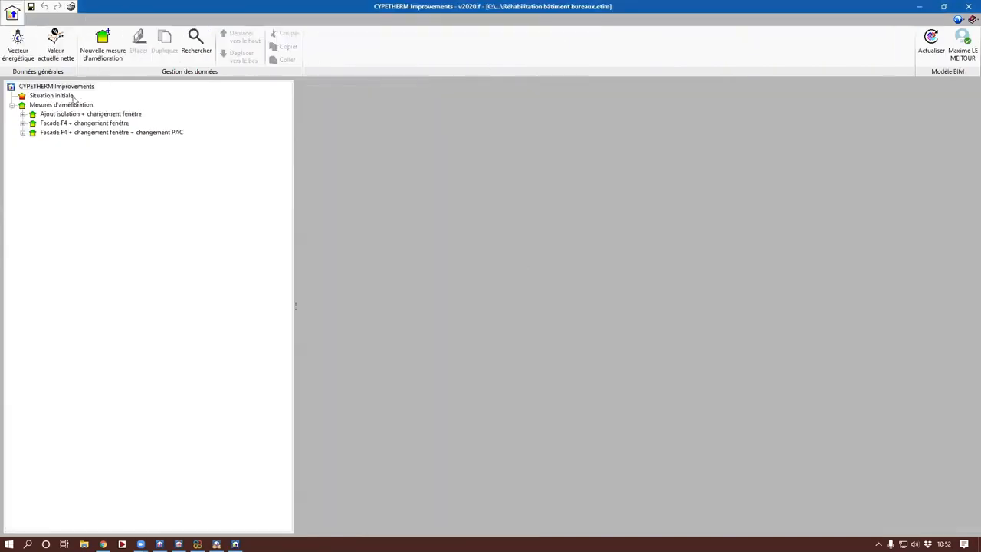
Step: Compare the vertical wall heat losses of the initial situation with those of the "Ajout isolation + changement fenêtre" measure
click(51, 95)
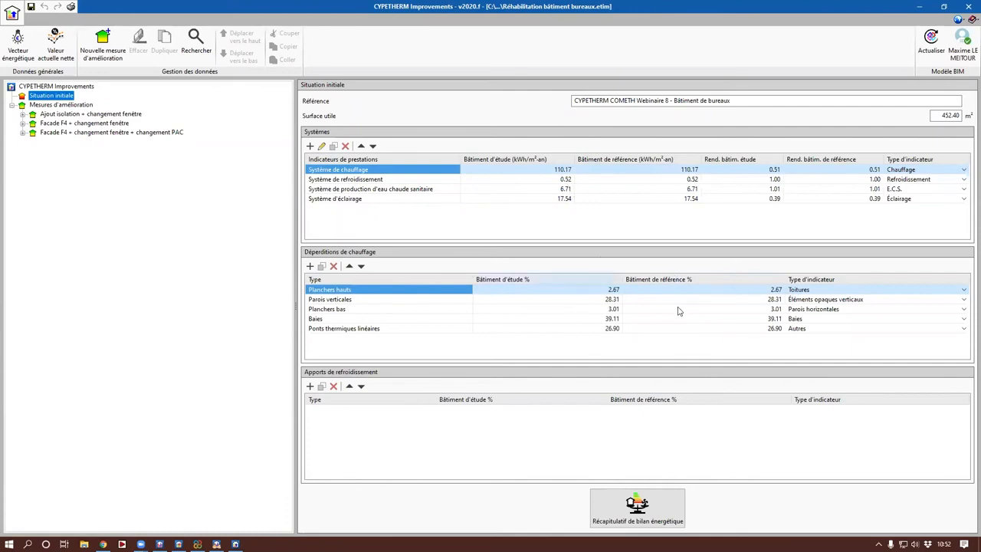
click(77, 106)
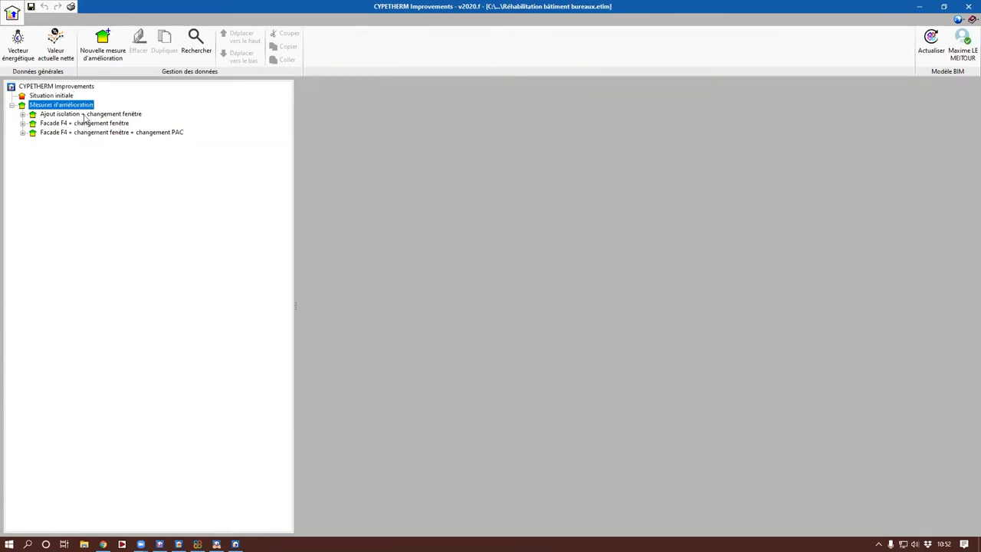
click(83, 115)
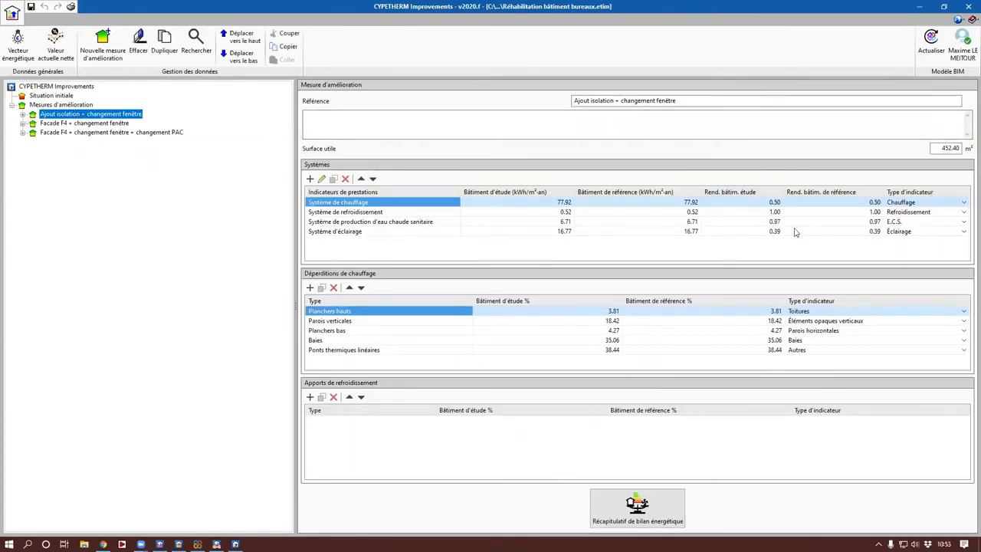
click(50, 95)
click(565, 300)
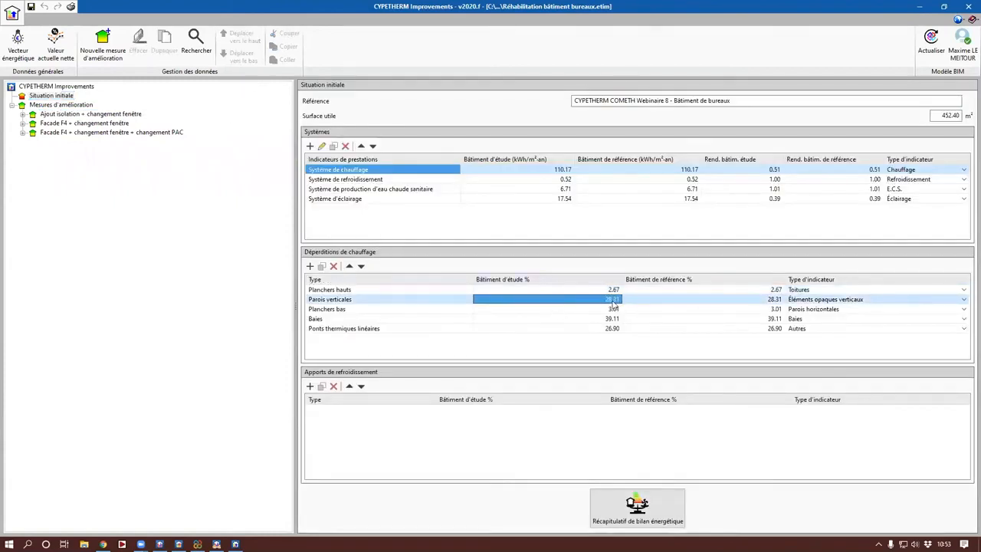
click(71, 115)
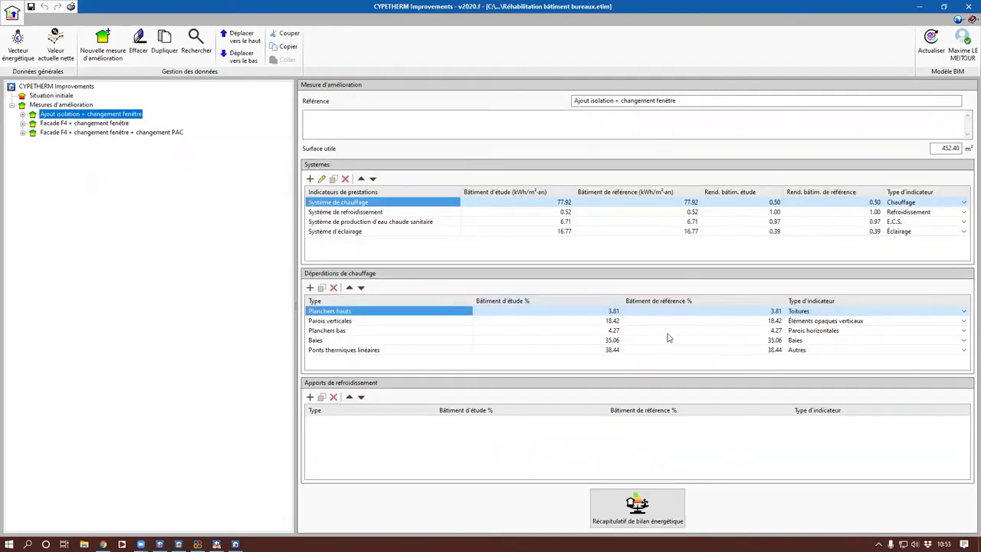
click(609, 322)
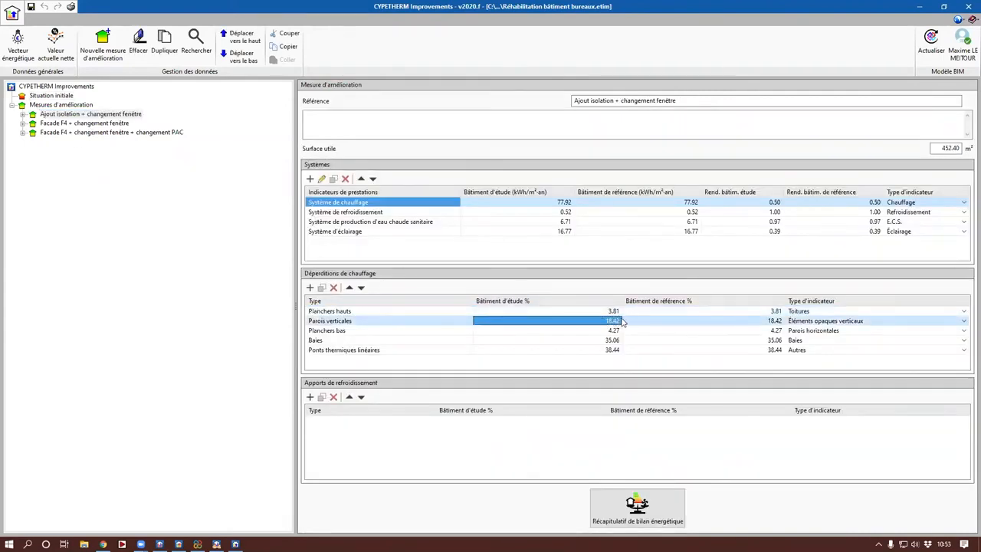
Step: Examine the study budgets and associated costs of the three improvement measures, including the systems data of the "changement PAC" measure
click(23, 114)
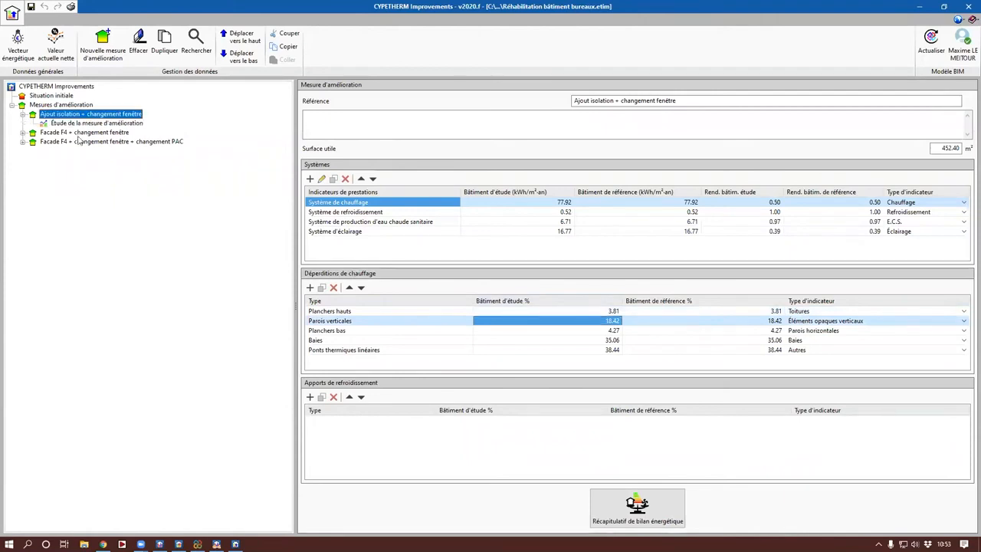
click(105, 124)
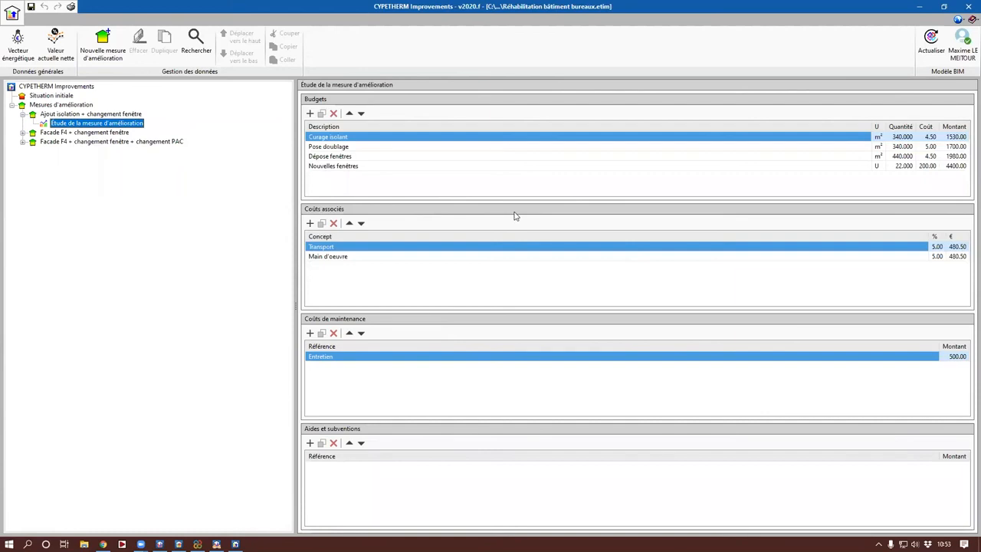
click(907, 147)
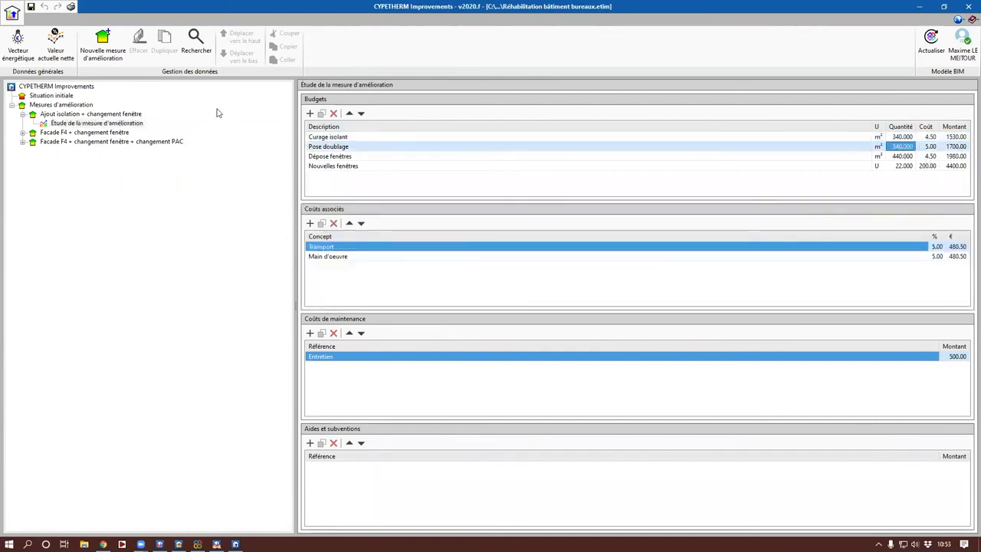
click(23, 132)
click(63, 133)
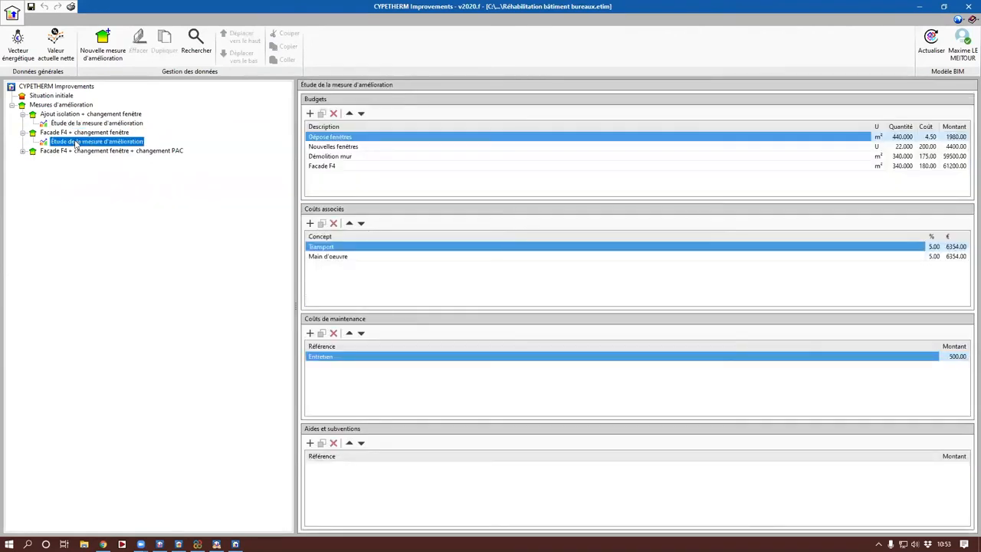
click(23, 153)
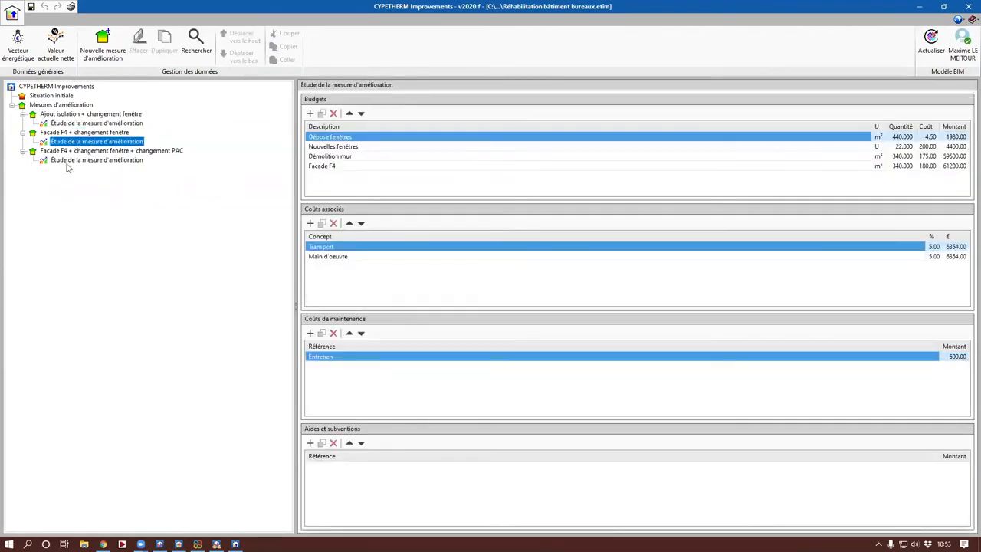
click(69, 161)
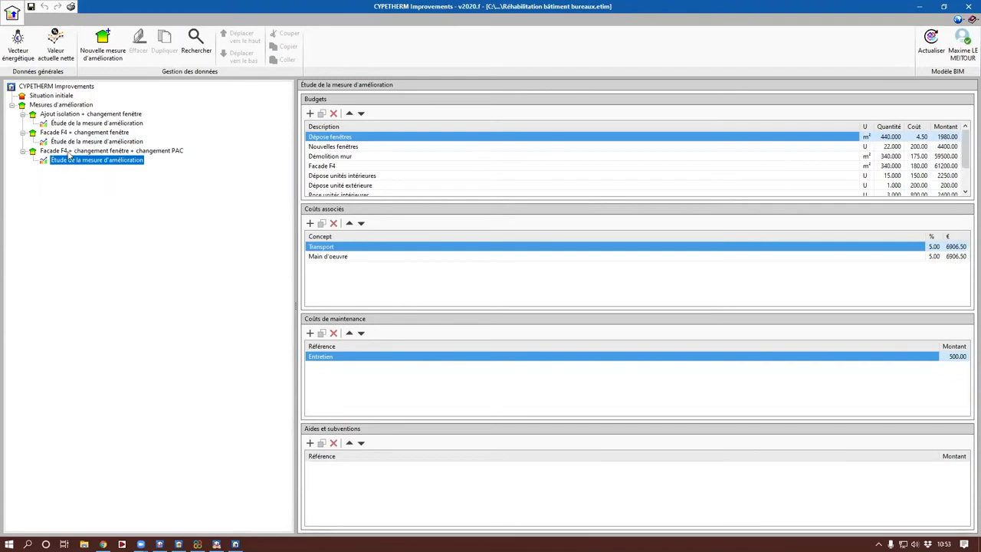
click(69, 151)
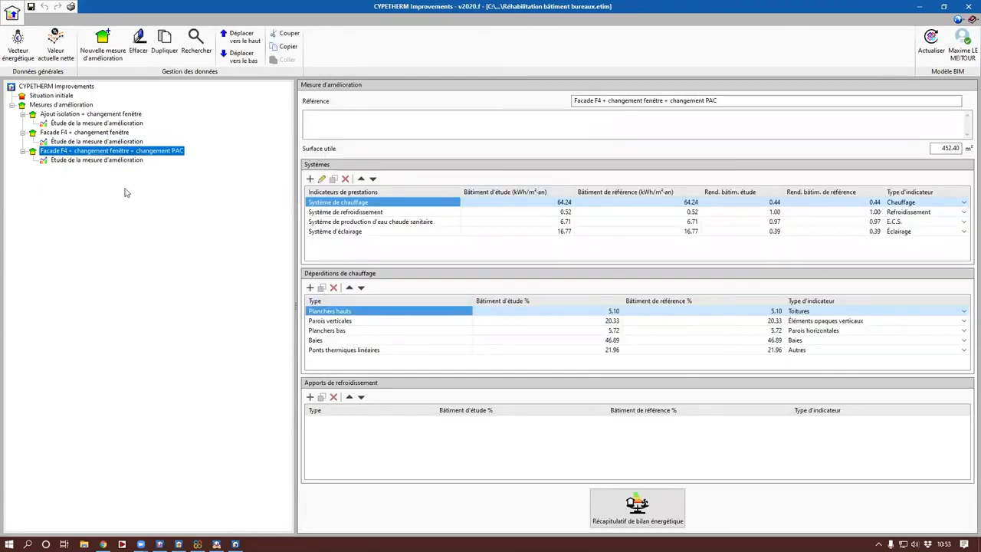
click(88, 162)
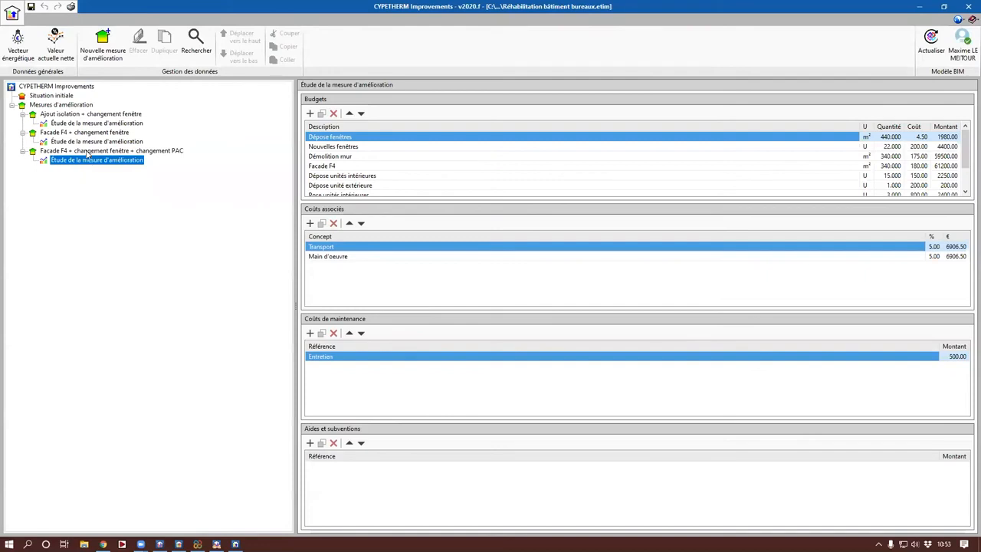
Step: Check the energy prices per energy carrier and enable the VAN calculation method for net present value
click(19, 44)
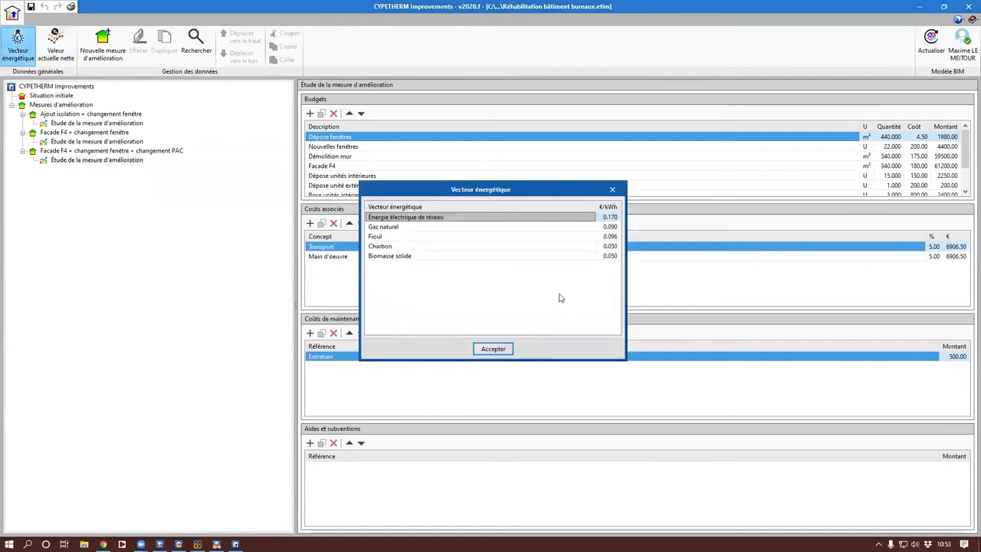
click(495, 351)
click(62, 48)
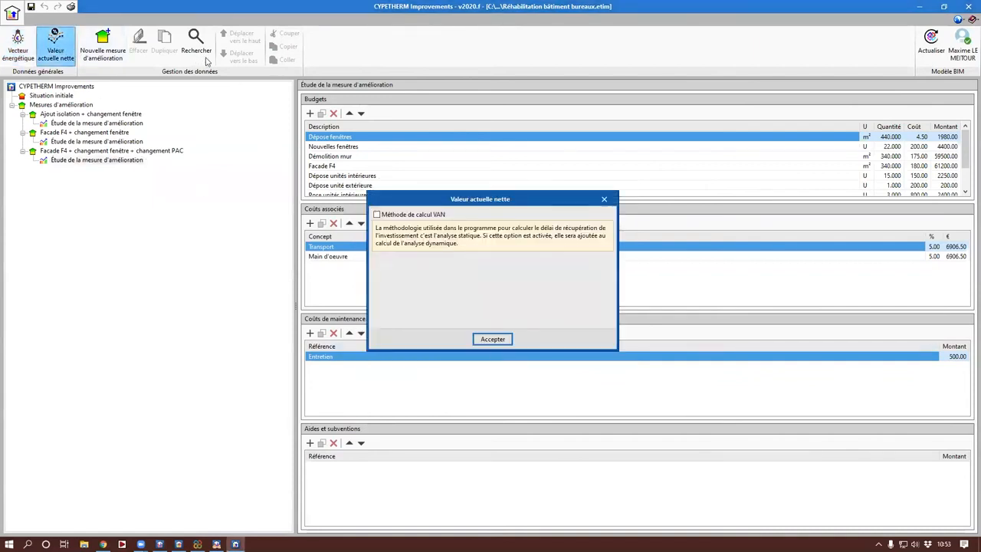
click(393, 216)
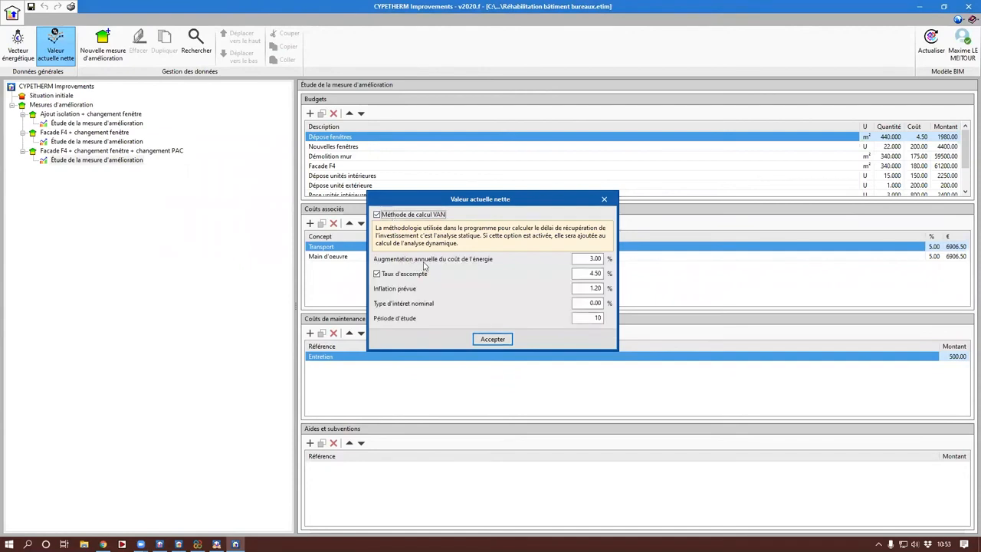
click(492, 339)
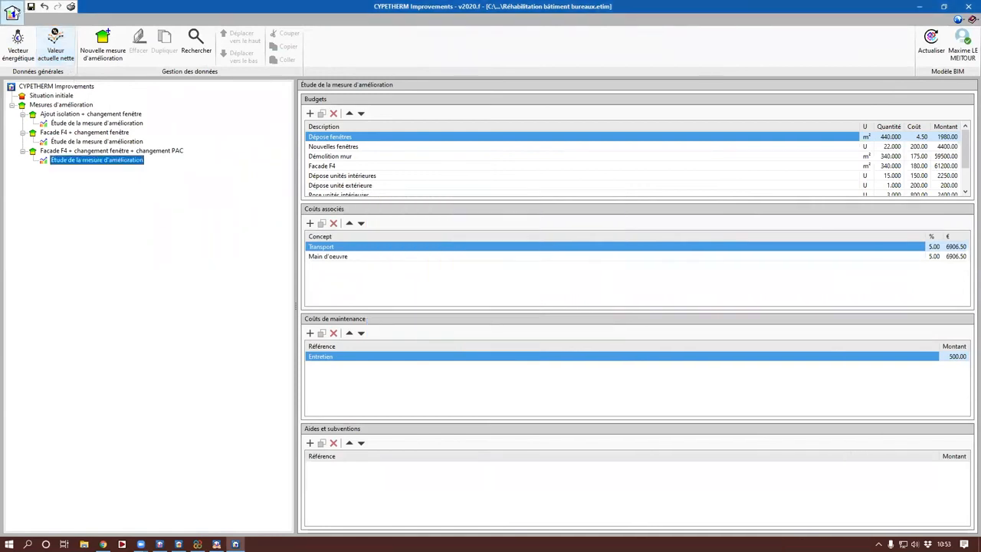
Step: Generate the summary reports and look through the "Bilan énergétique" report to its last page
click(15, 13)
click(74, 144)
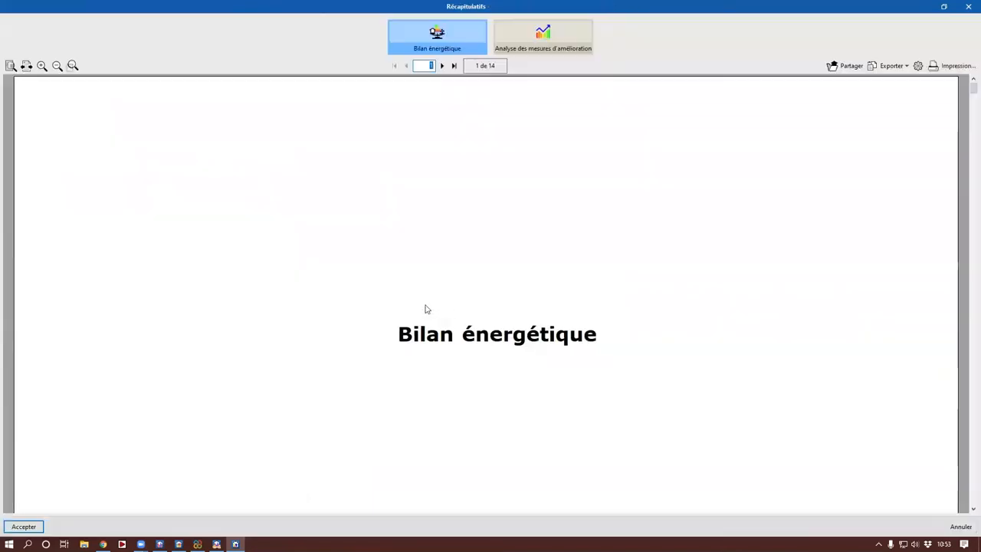
scroll(434, 361, down, 10)
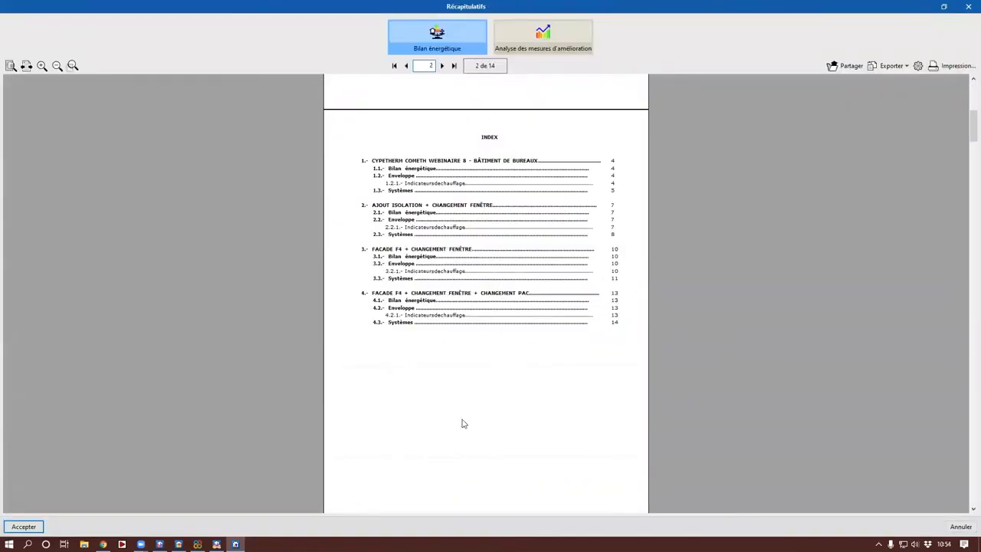
scroll(461, 423, down, 15)
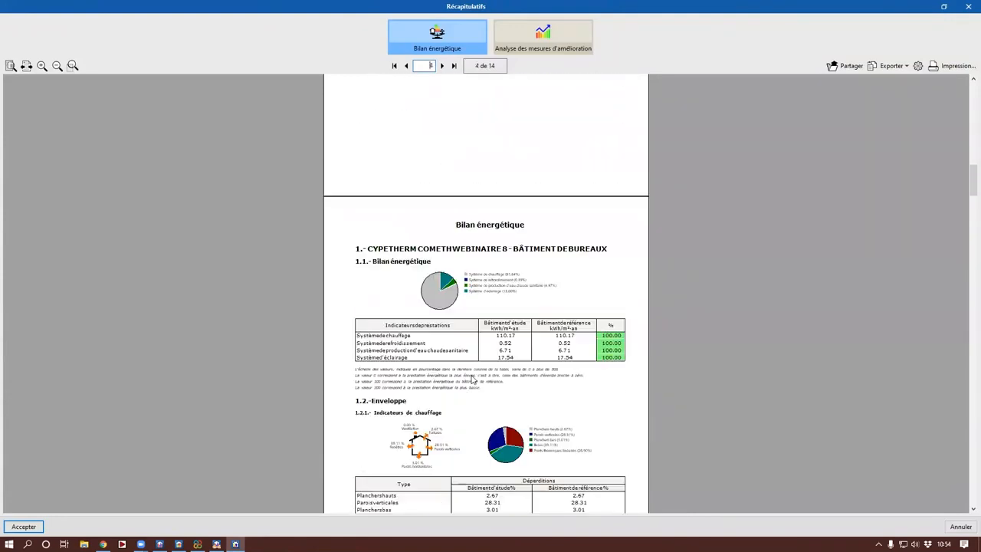
scroll(579, 241, down, 10)
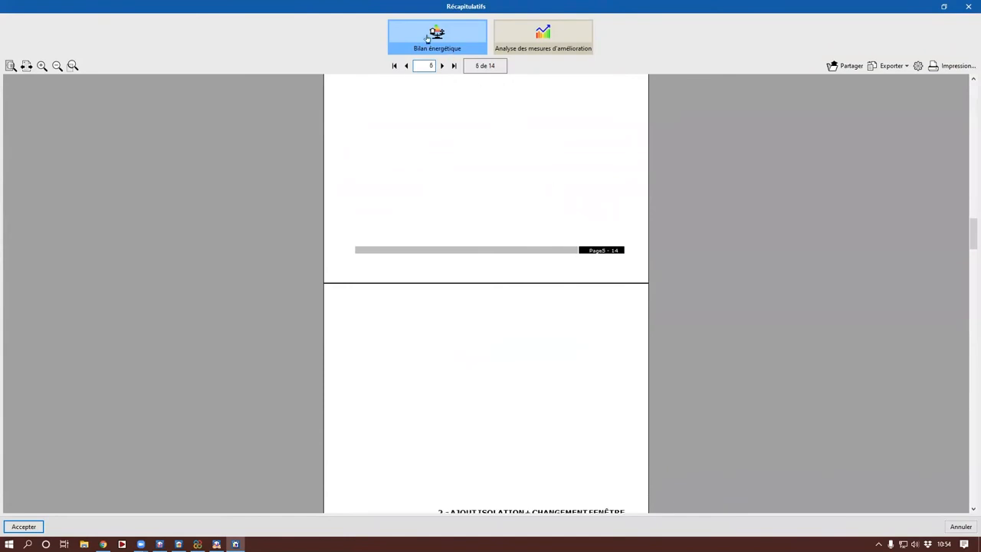
drag(971, 232, 905, 471)
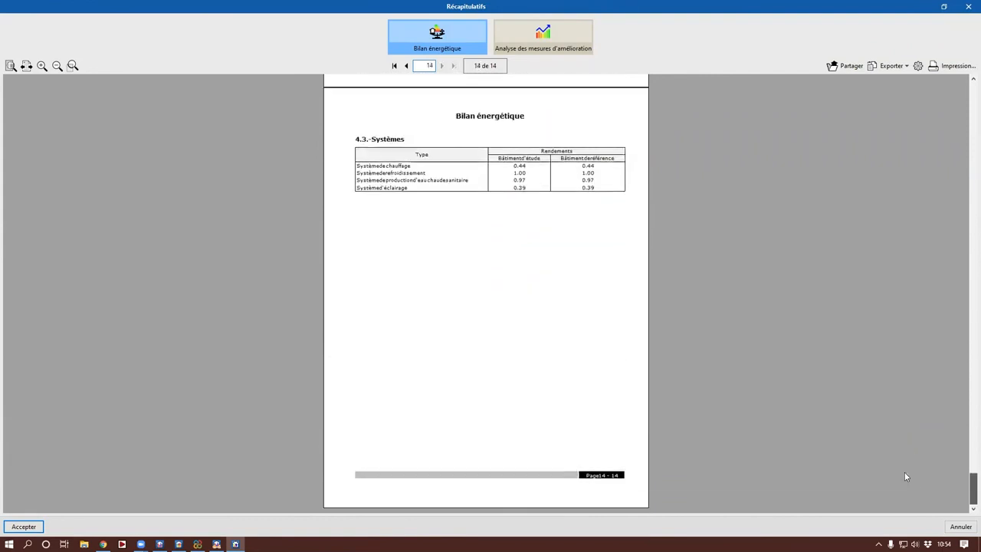
Step: Open the "Analyse des mesures d'amélioration" report and read its results summary and energy analysis tables
click(579, 45)
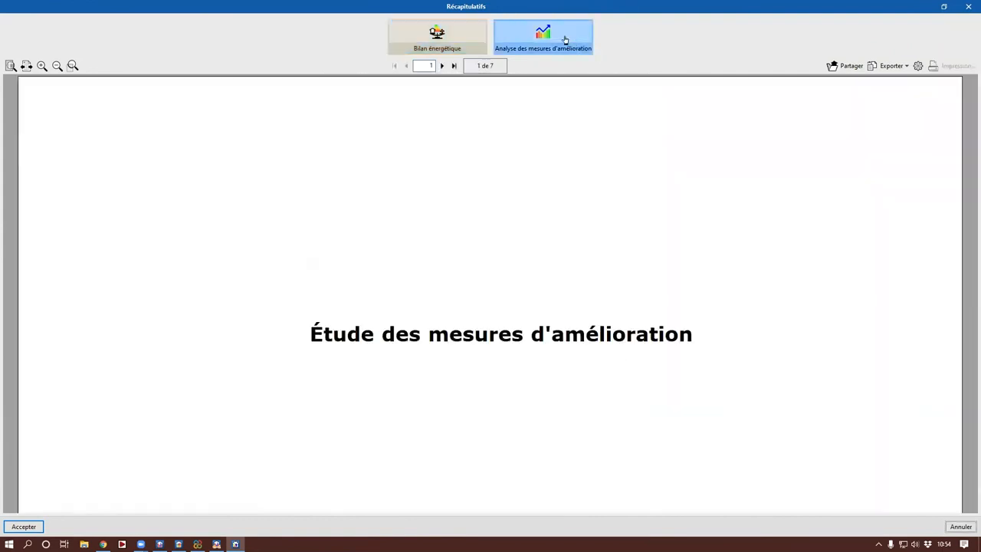
scroll(587, 289, down, 10)
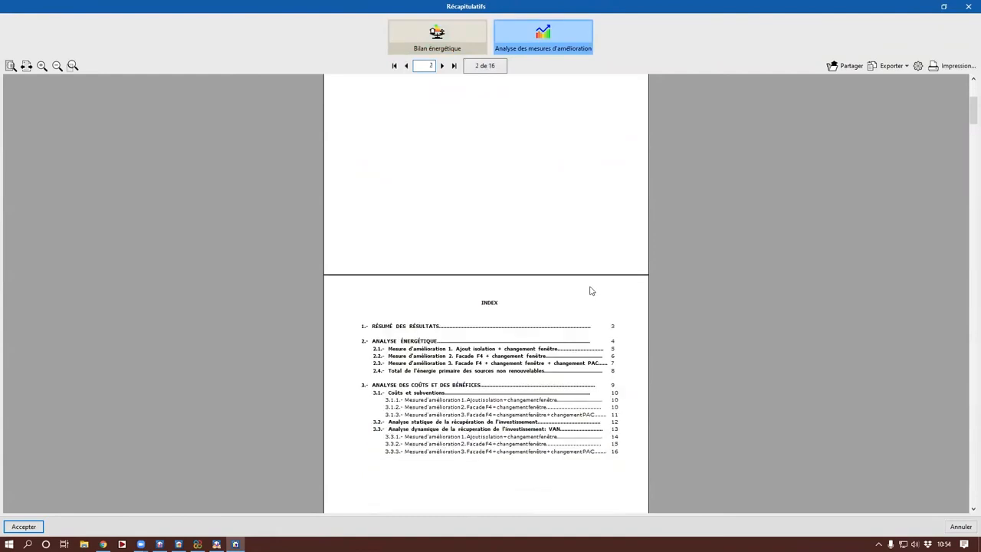
scroll(606, 280, down, 3)
scroll(602, 384, up, 2)
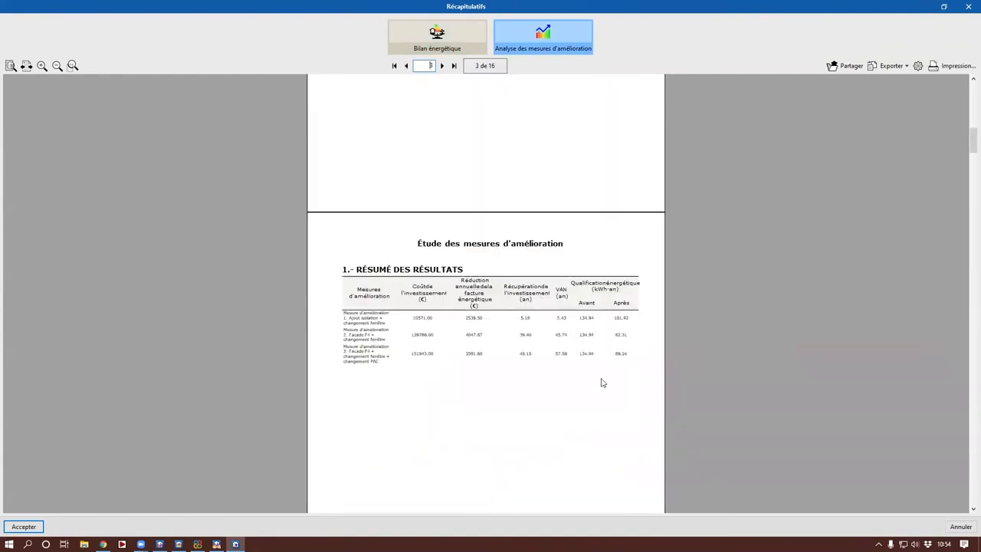
scroll(602, 383, up, 1)
scroll(601, 383, down, 1)
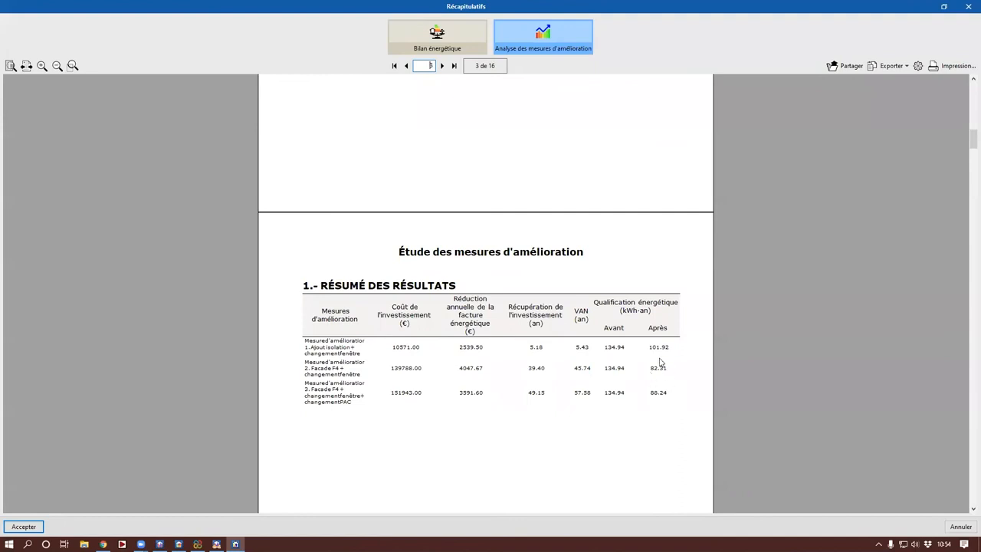
scroll(657, 360, down, 1)
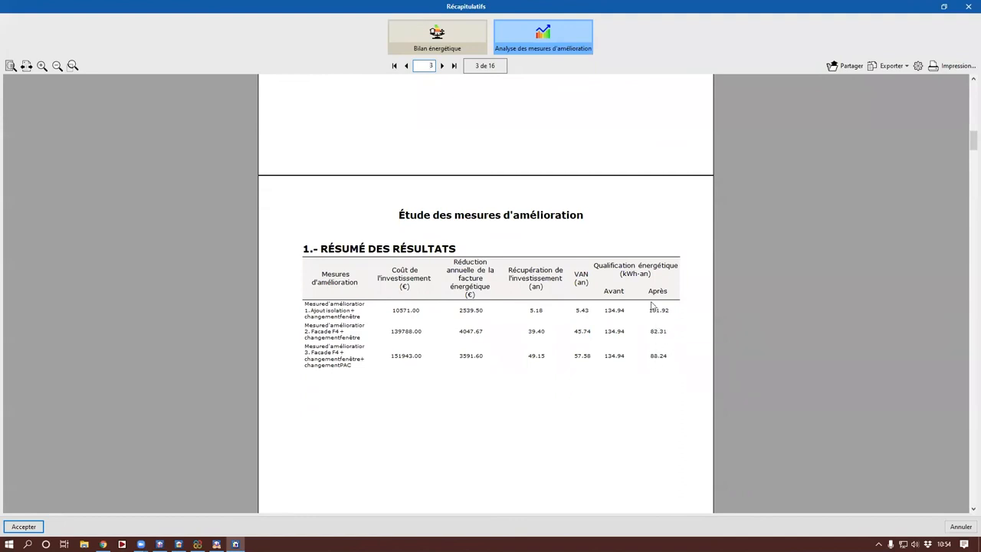
scroll(651, 360, down, 6)
scroll(654, 384, down, 8)
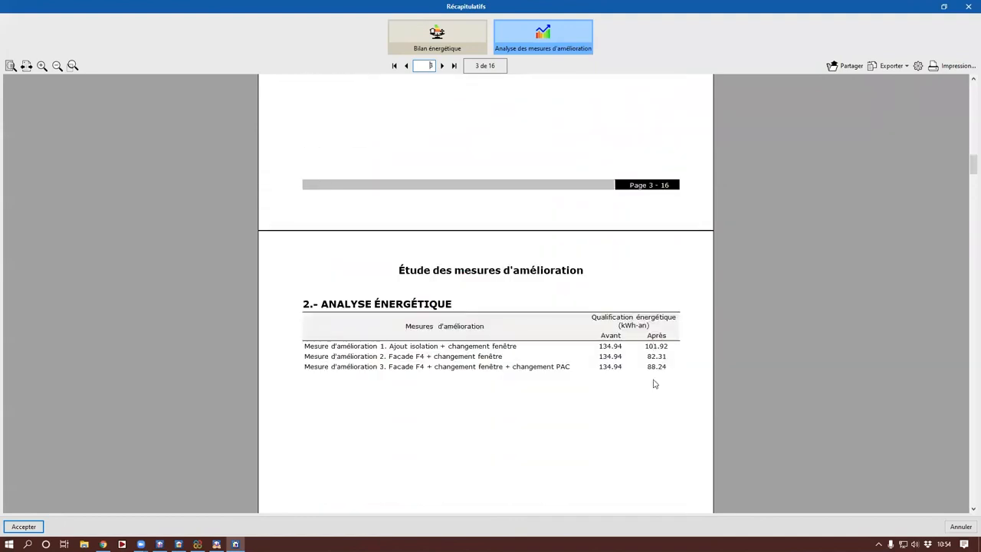
Step: Compare the annual energy savings of the three improvement measures and the chart of their total non-renewable primary energy
scroll(654, 384, down, 18)
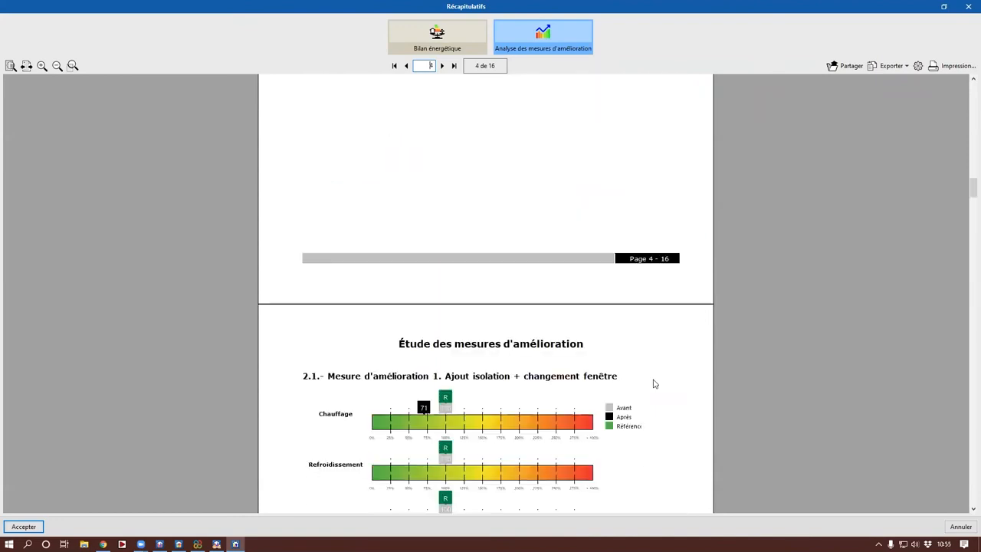
scroll(493, 338, down, 6)
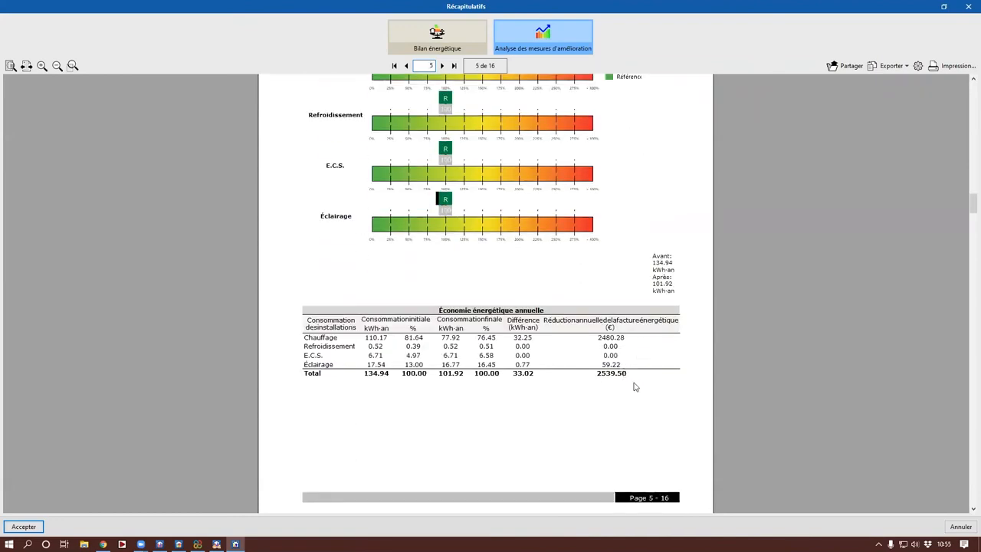
scroll(635, 387, down, 1)
scroll(529, 360, up, 2)
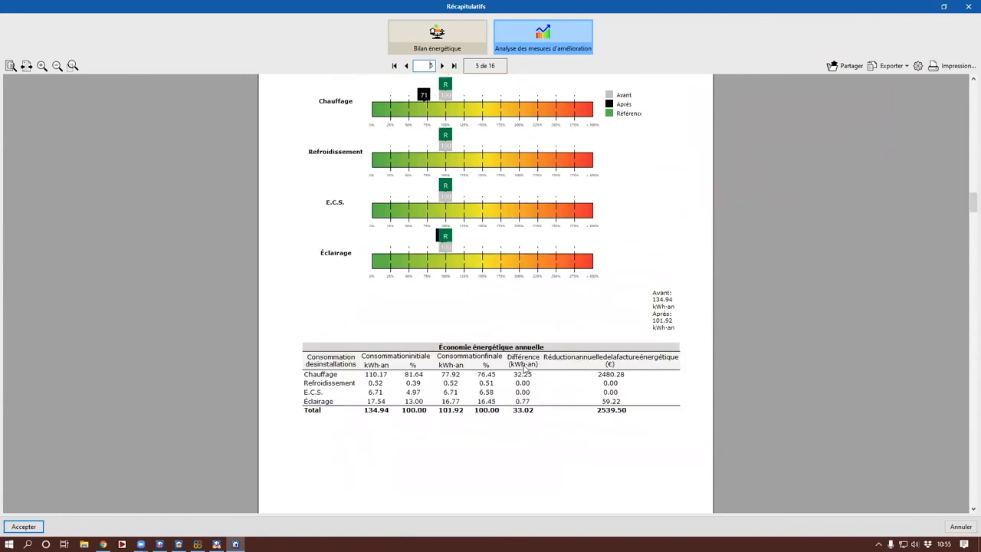
scroll(524, 371, up, 1)
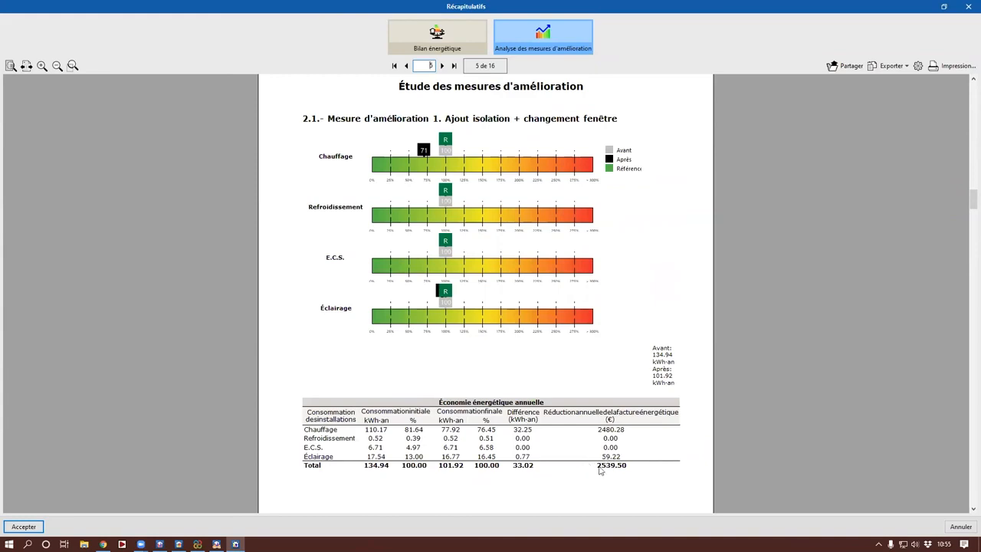
scroll(609, 474, down, 8)
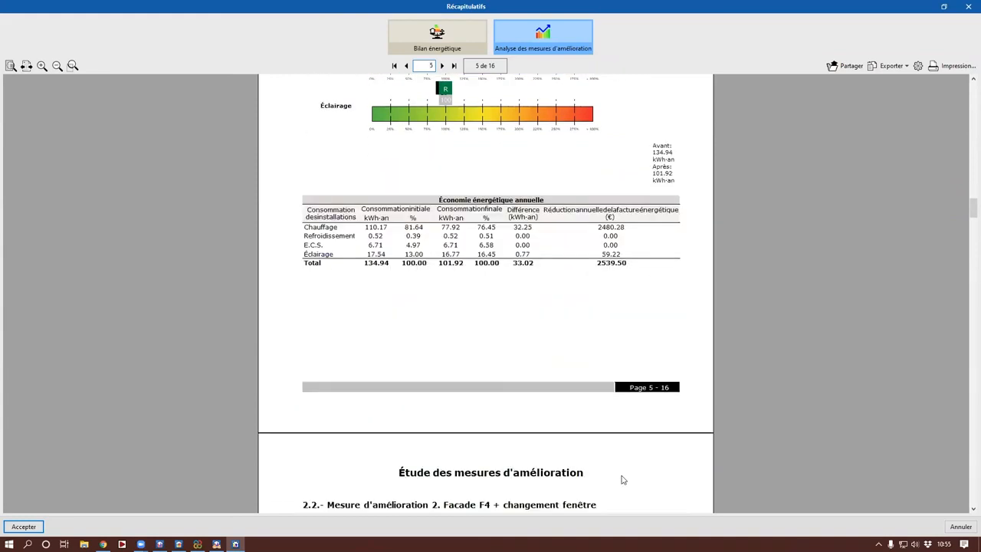
scroll(623, 480, down, 3)
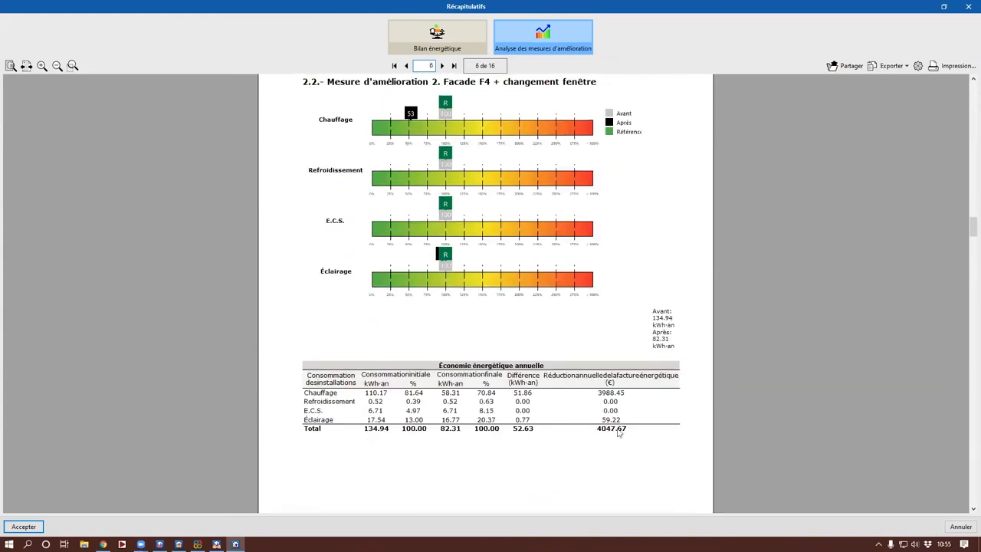
scroll(605, 491, down, 6)
scroll(606, 491, down, 5)
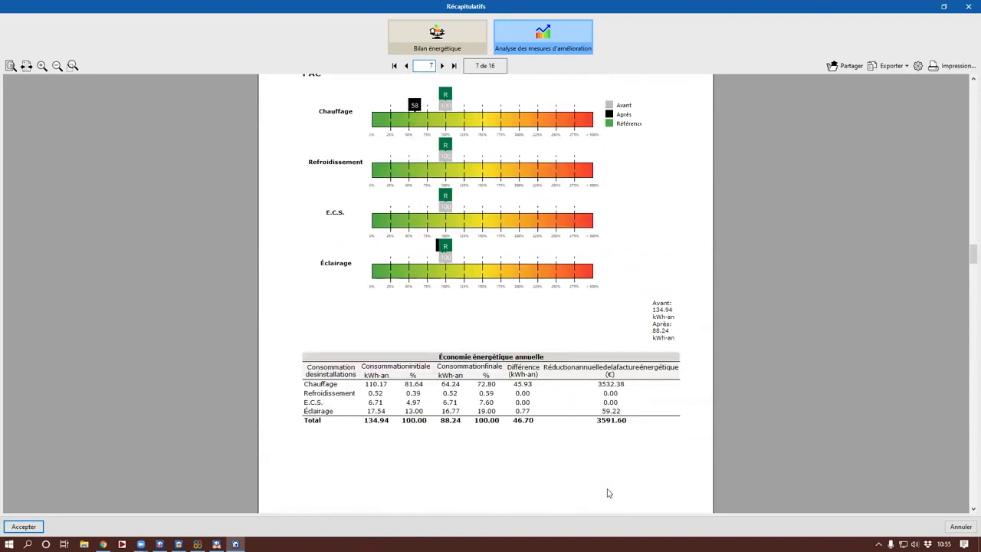
scroll(554, 383, down, 5)
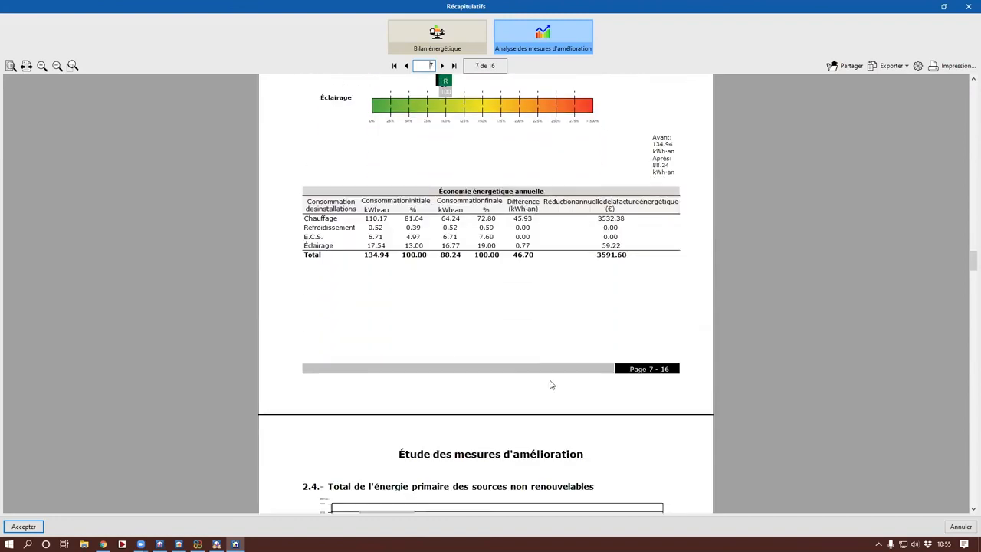
scroll(558, 388, down, 3)
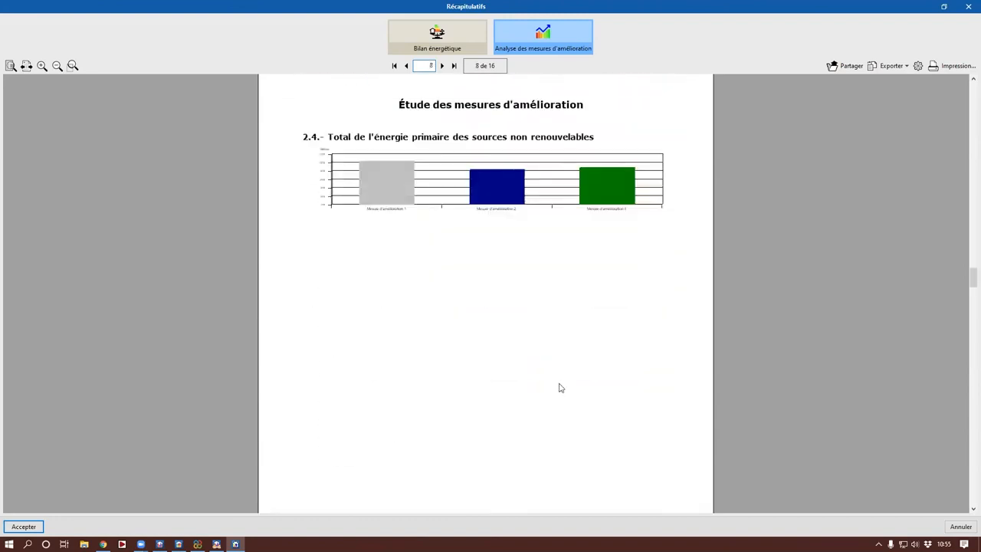
Step: Examine the cost and benefit analysis with the investment payback chart and look at the report's export options
scroll(560, 388, down, 8)
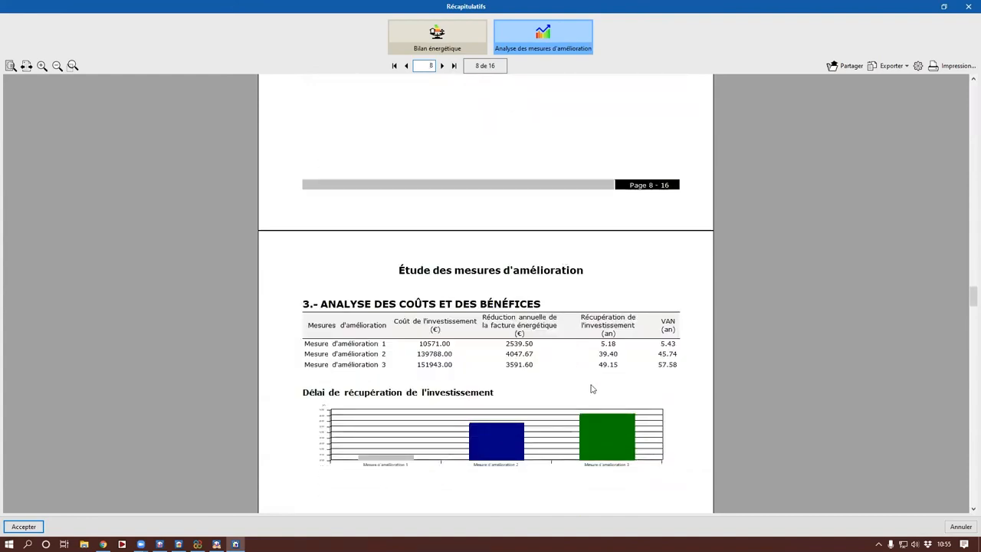
click(889, 66)
click(815, 235)
scroll(485, 366, down, 1)
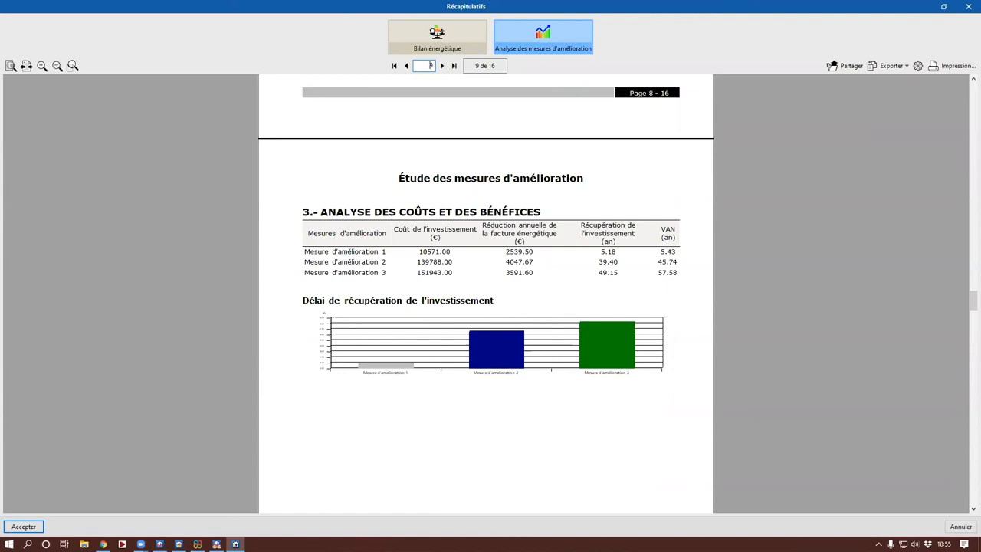
Step: Switch to CYPETHERM RT2012 to view its export functions and return to the improvement measures report
click(179, 545)
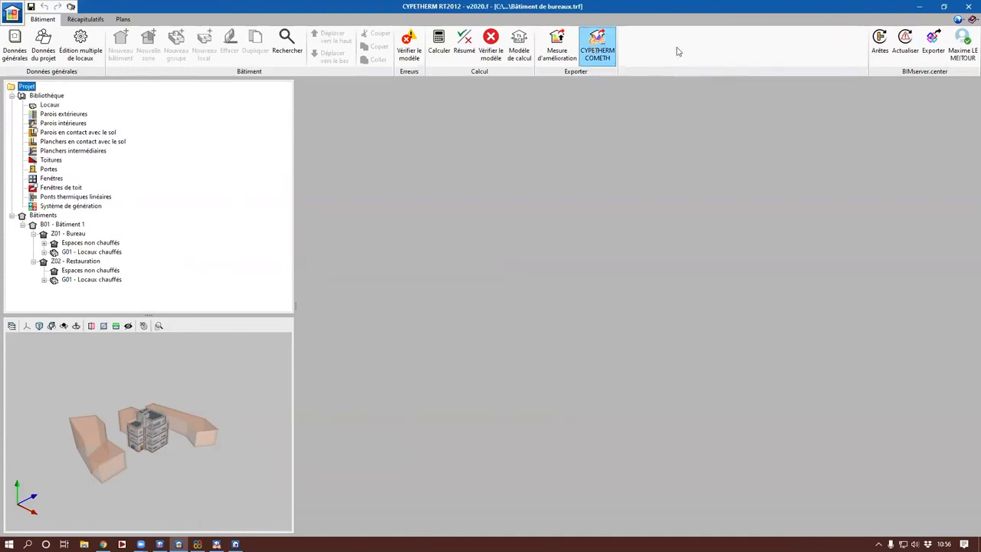
click(921, 8)
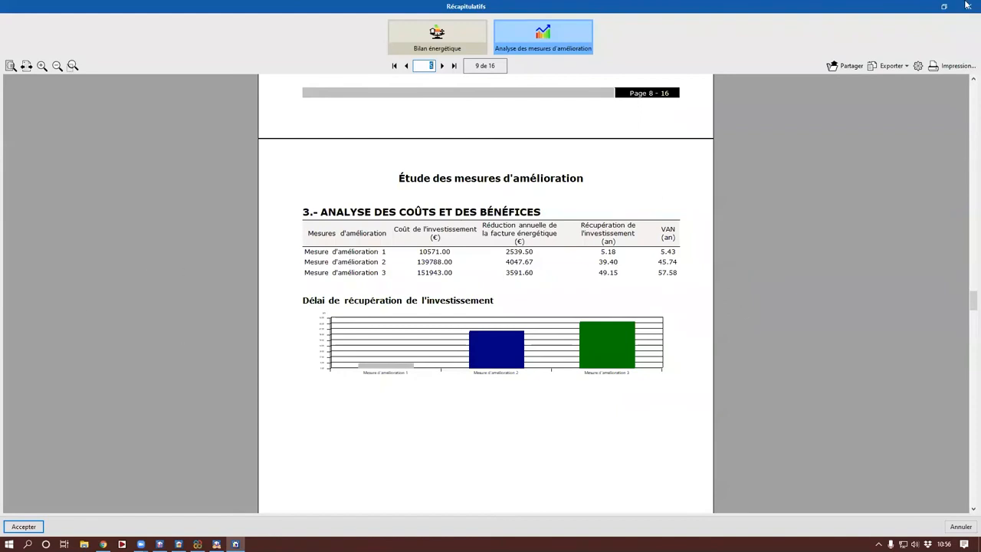
Step: Go back to the first page of the improvement measures report and close the reports
scroll(369, 319, up, 3)
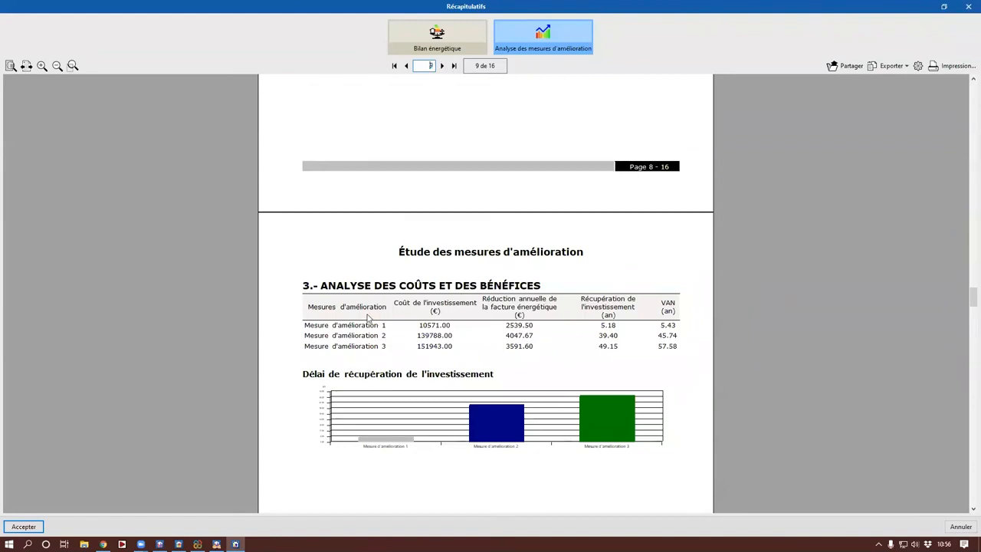
scroll(367, 320, up, 3)
scroll(403, 333, up, 5)
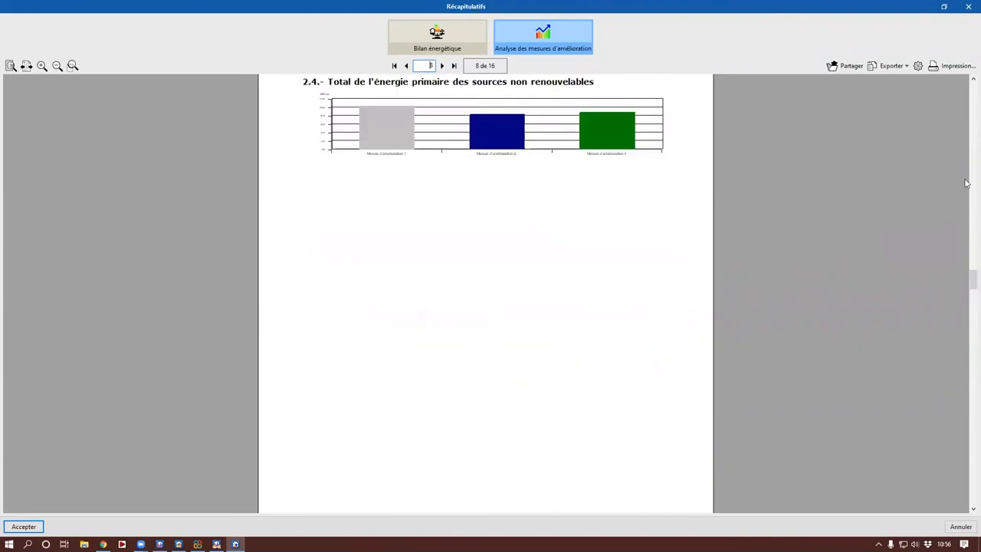
drag(967, 295, 967, 93)
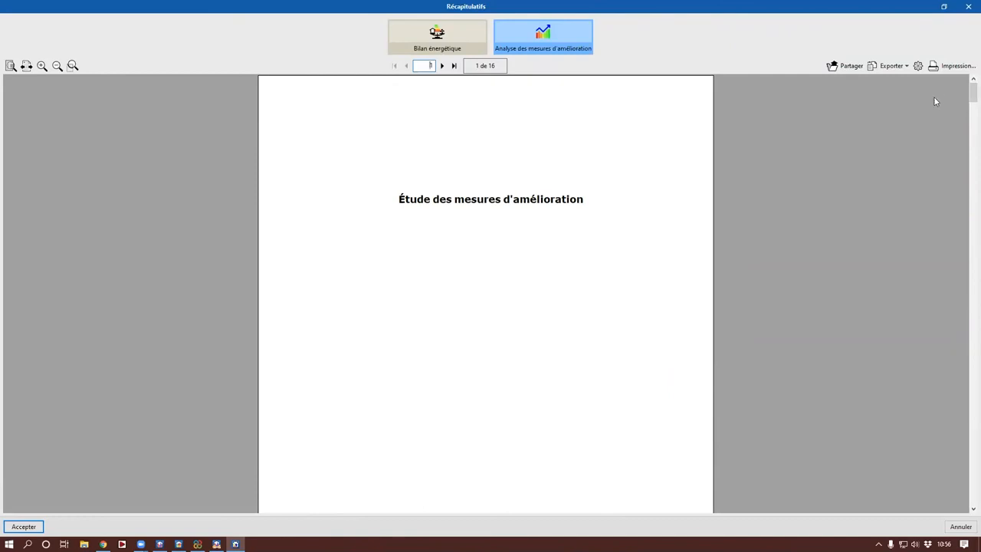
click(967, 7)
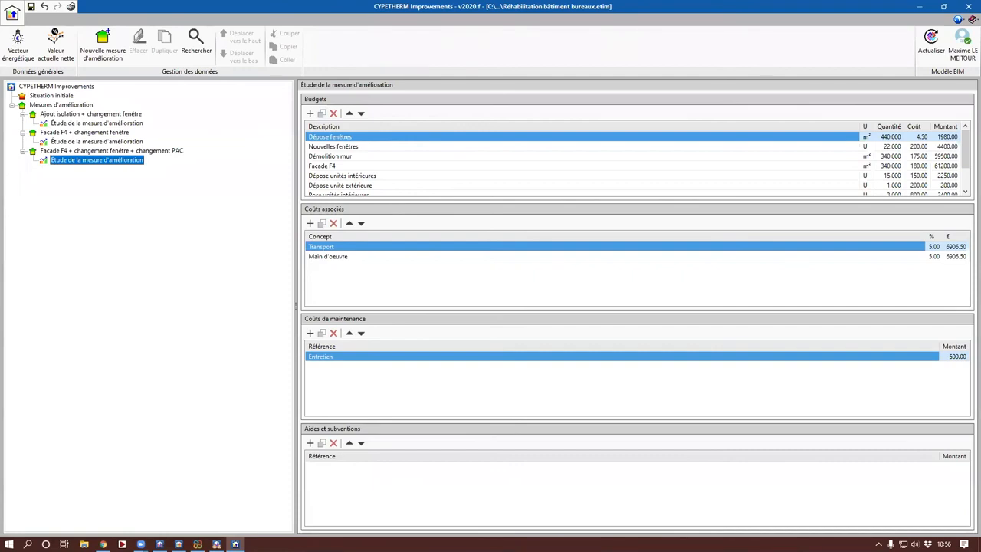
Step: Switch to CYPETHERM COMETH, enlarge the 3D view area and orbit the office building model
click(216, 544)
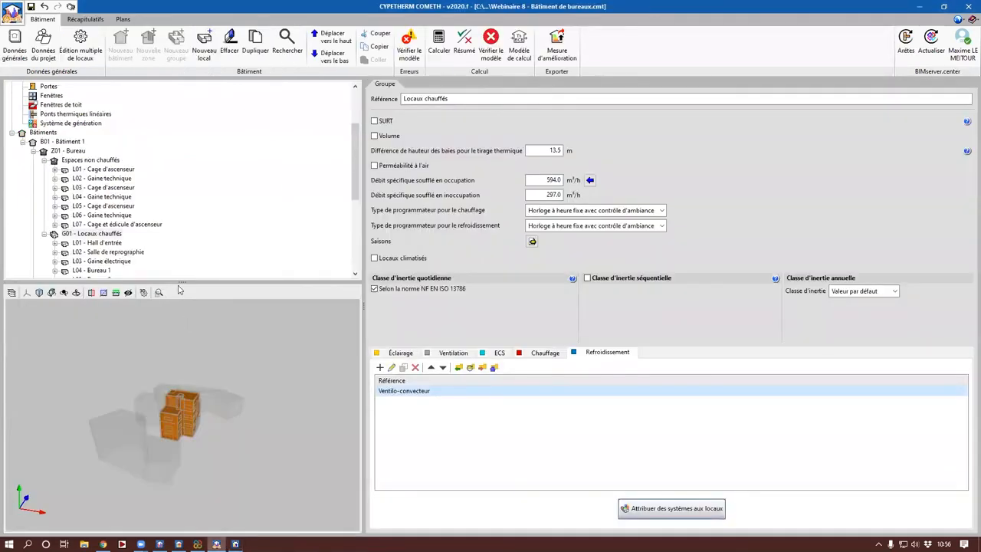
drag(177, 282, 176, 191)
drag(364, 307, 477, 307)
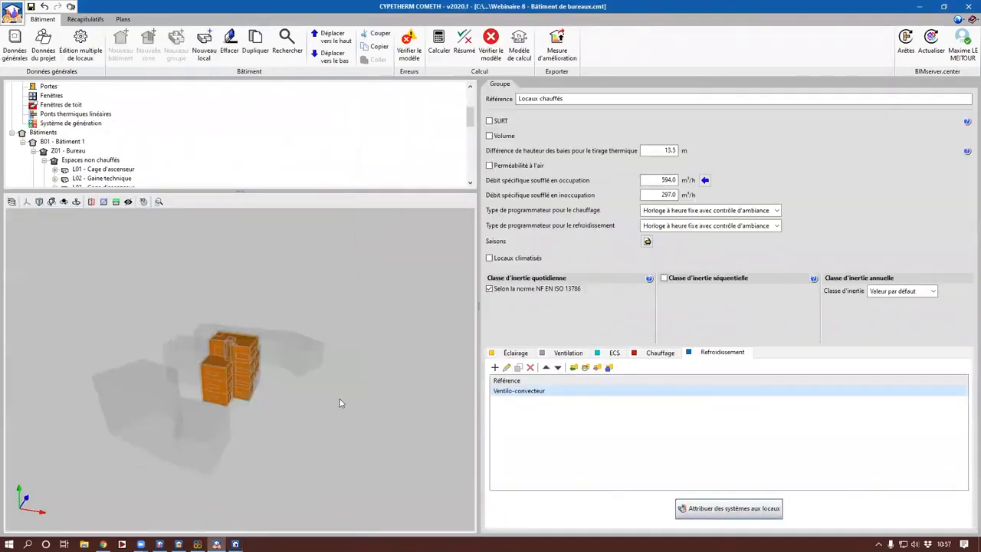
drag(174, 437, 254, 416)
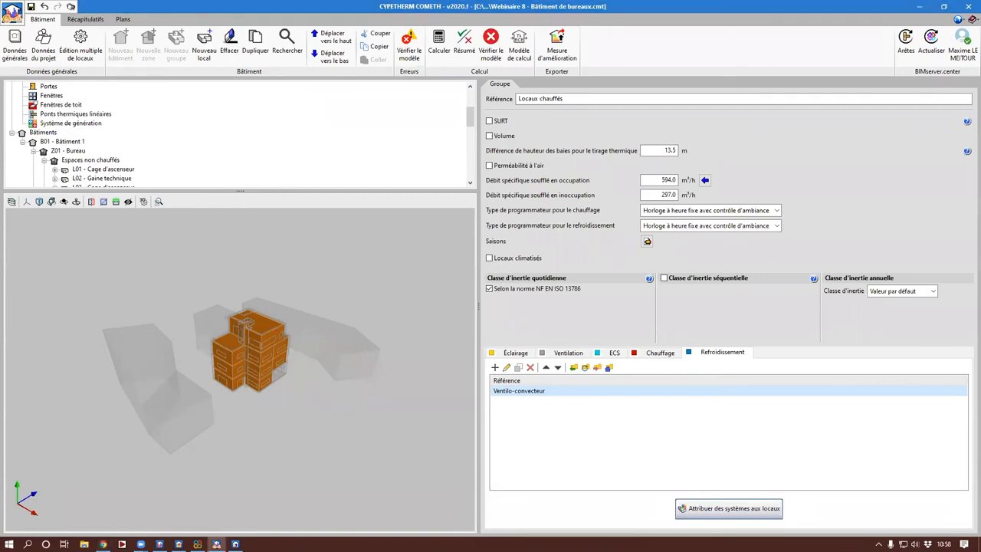
Step: Check the comfort temperature table in the CYPETHERM EPlus "Confort intérieur" report and return to CYPETHERM COMETH
click(921, 7)
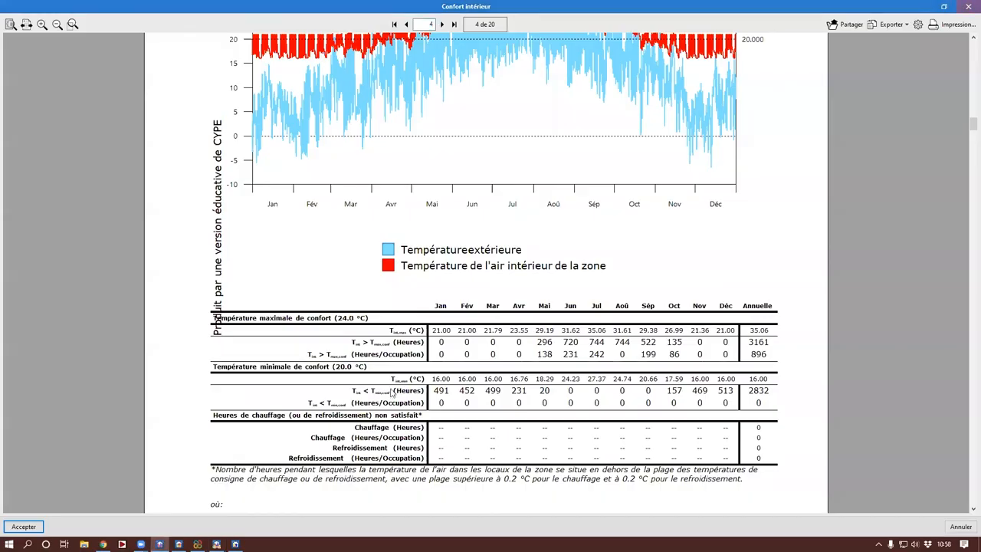
click(217, 545)
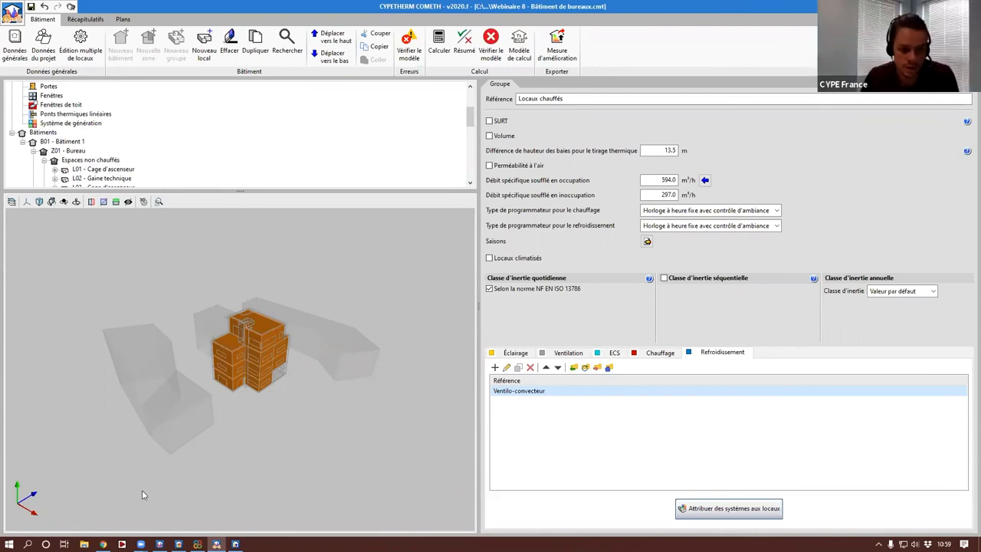
Step: Check the minimum and maximum comfort temperature settings of zone Z01 in CYPETHERM EPlus without changing them, and return to CYPETHERM COMETH
click(160, 545)
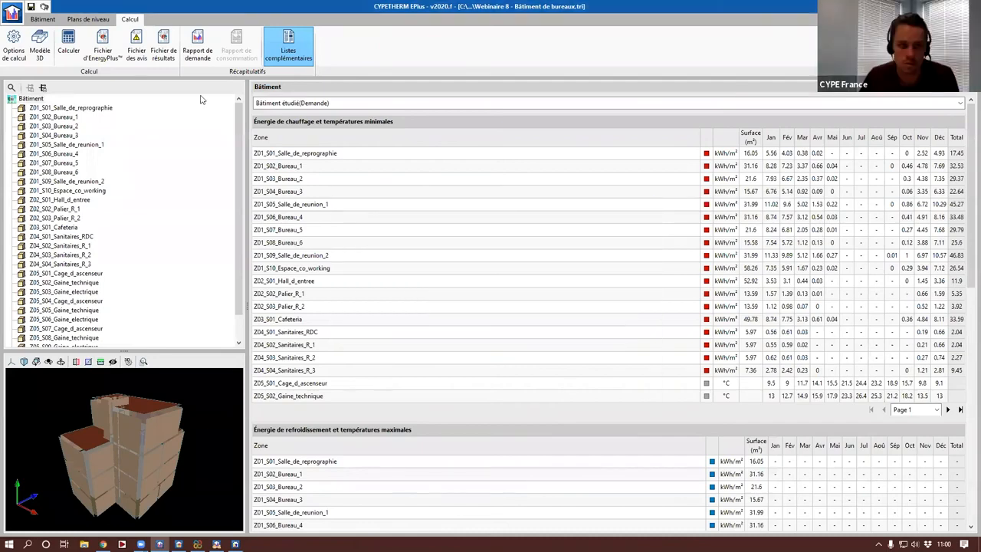
click(42, 20)
click(69, 216)
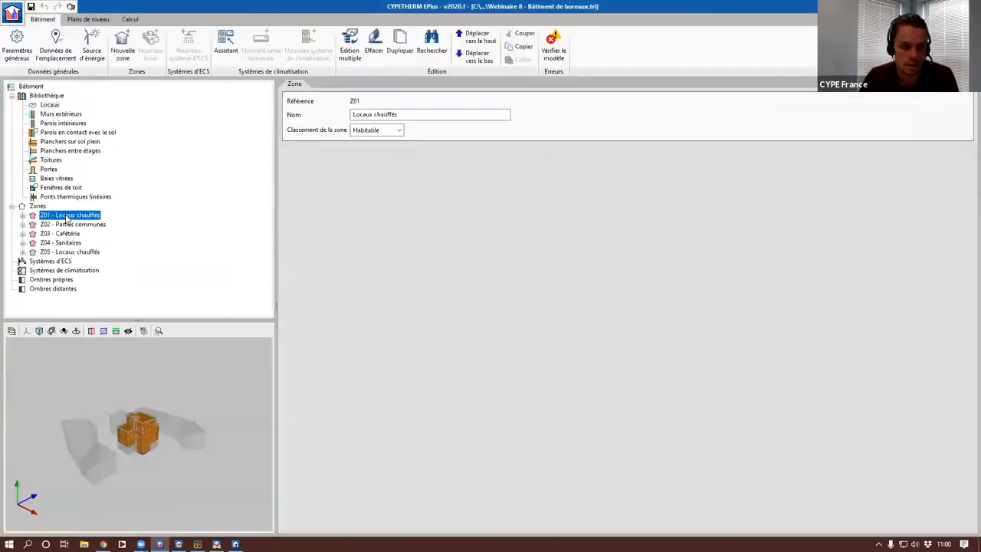
click(969, 151)
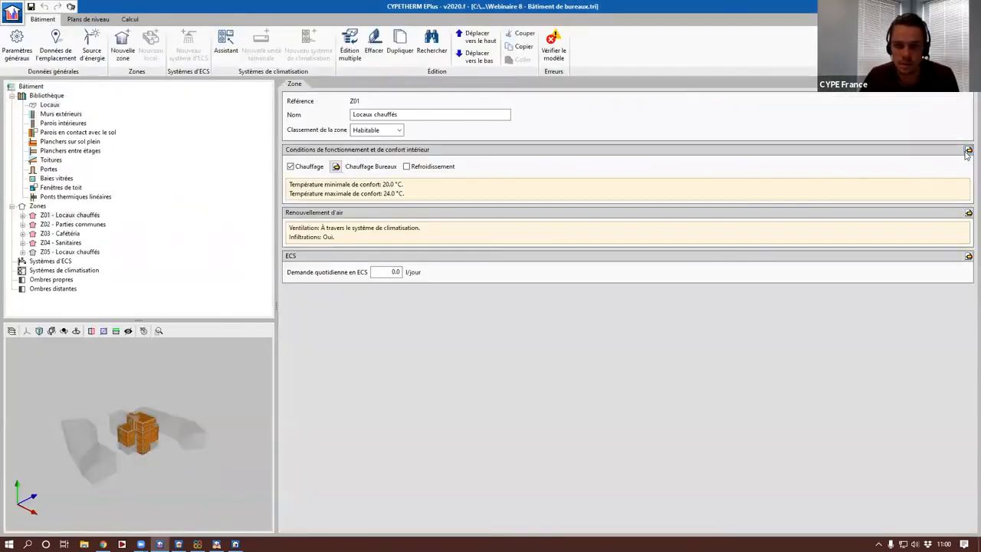
click(529, 265)
drag(529, 266, 558, 279)
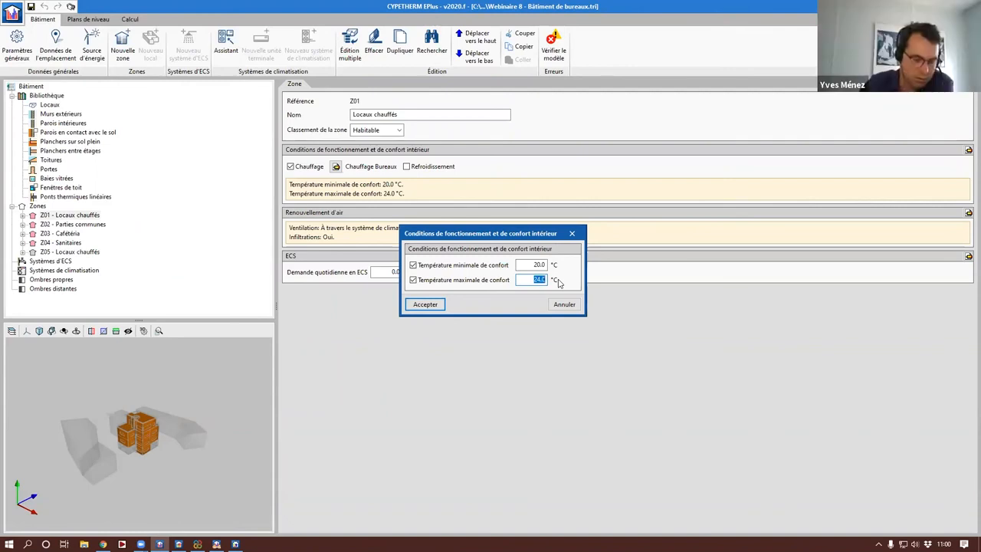
click(565, 304)
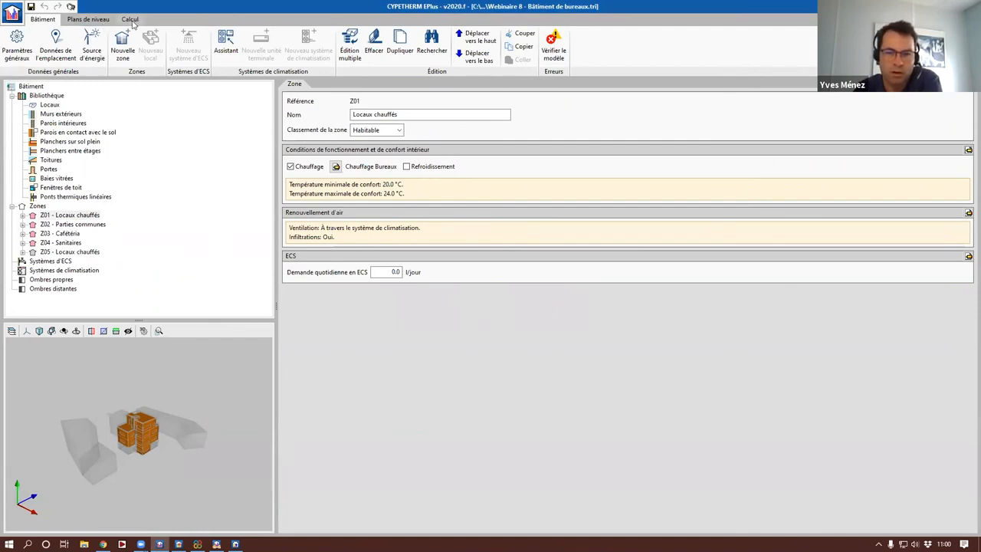
click(217, 544)
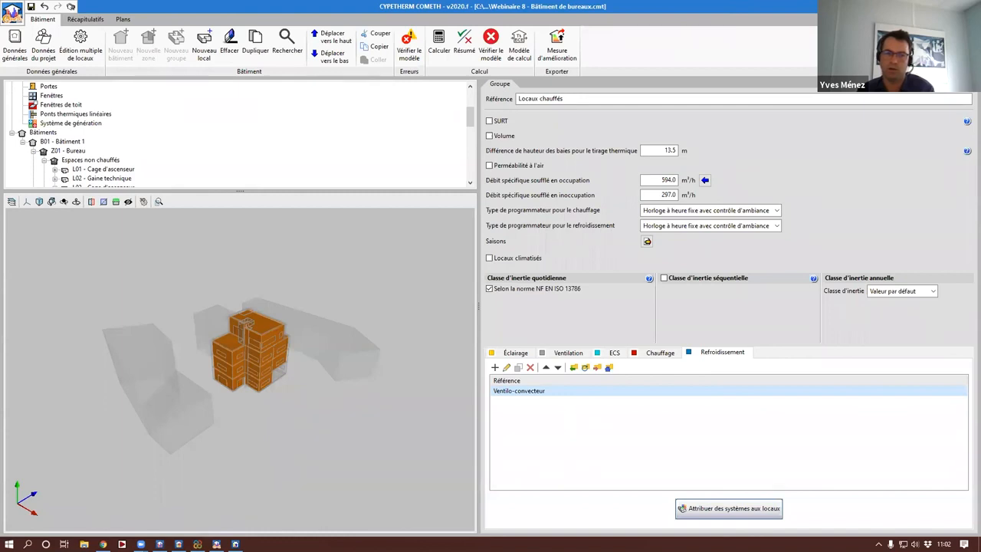
Step: Open the usage scenario of zone Z01 - Bureau
scroll(55, 148, down, 2)
scroll(55, 148, up, 2)
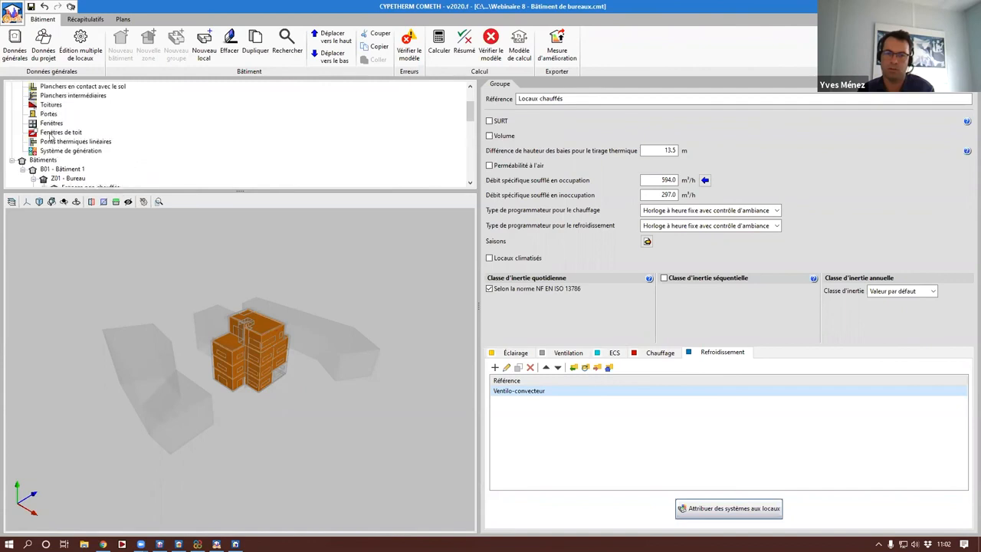
scroll(55, 148, down, 2)
click(69, 95)
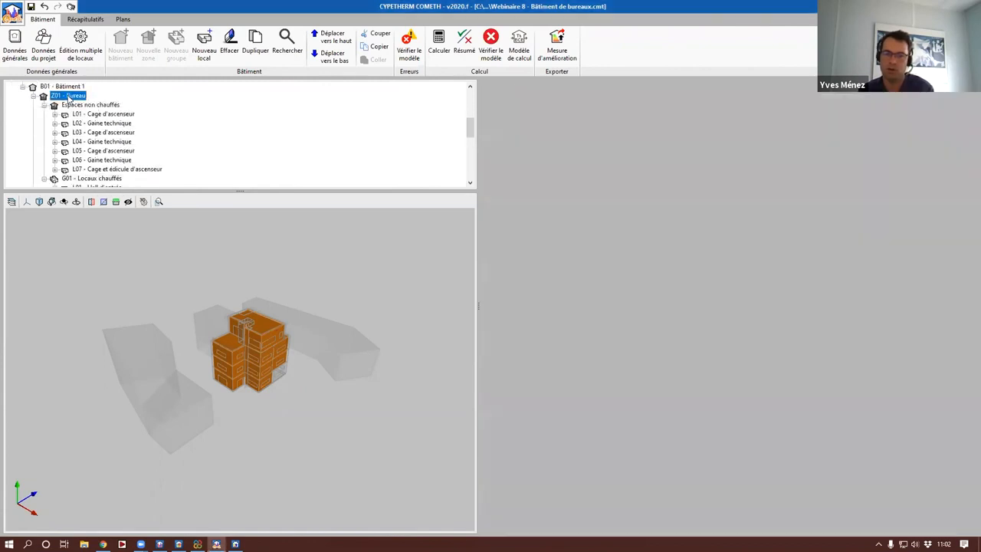
click(582, 230)
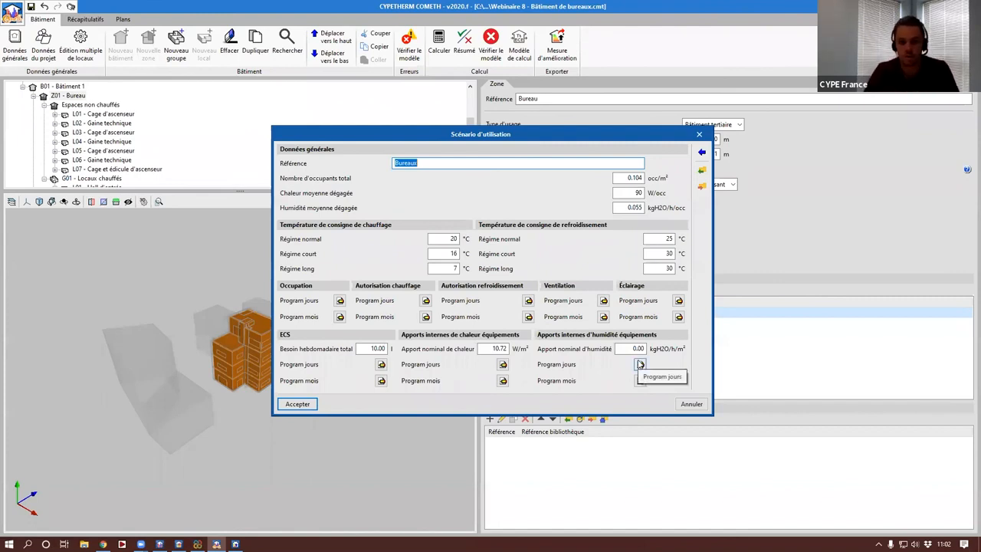
Step: Check the hourly profile "Apports chaleur - Semaine" for the equipment's internal heat gains and close the usage scenario without changing it
click(503, 365)
click(580, 258)
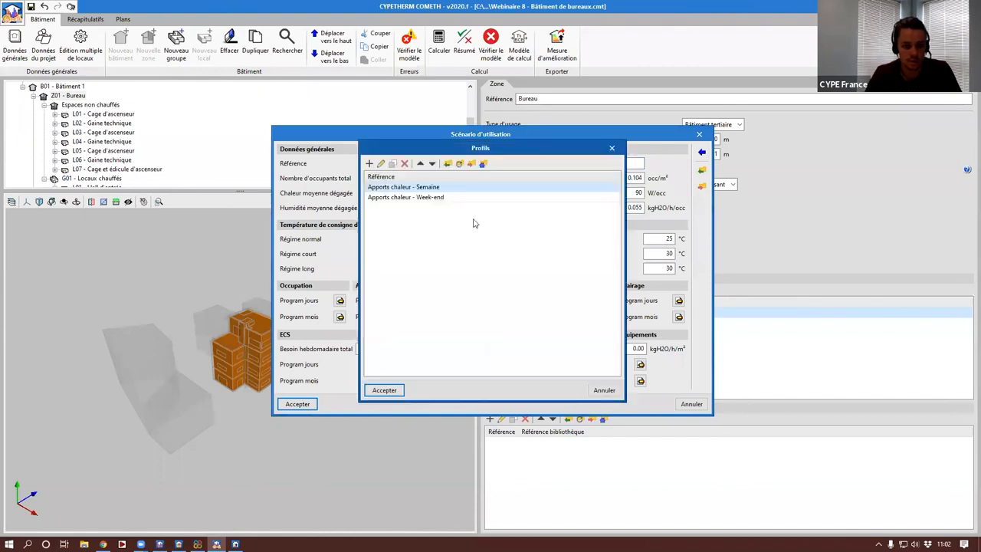
key(Escape)
click(570, 298)
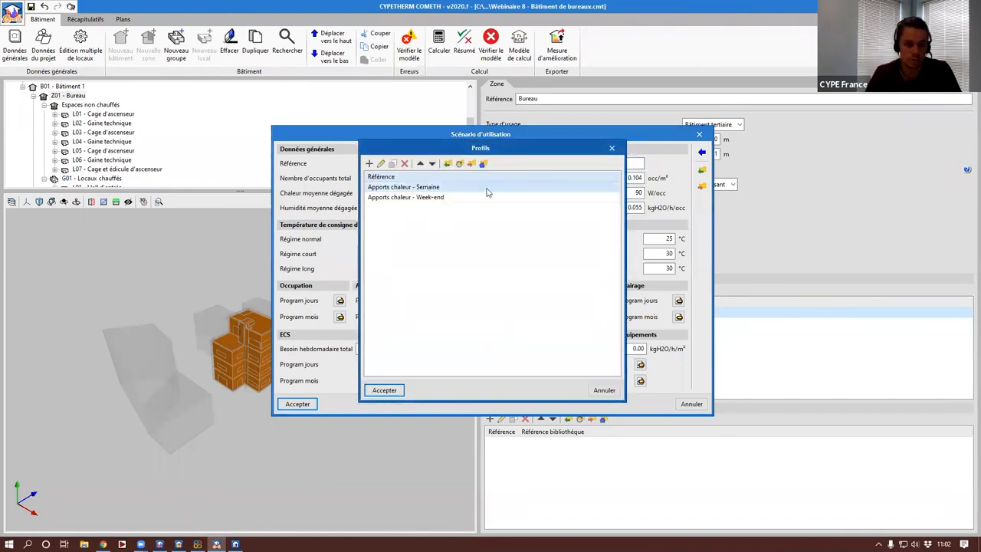
double_click(487, 188)
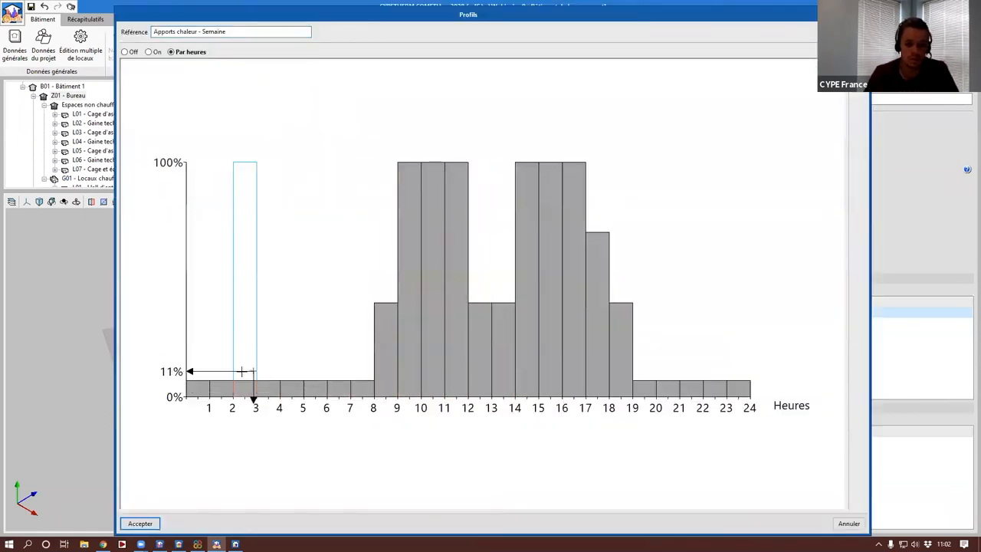
key(Escape)
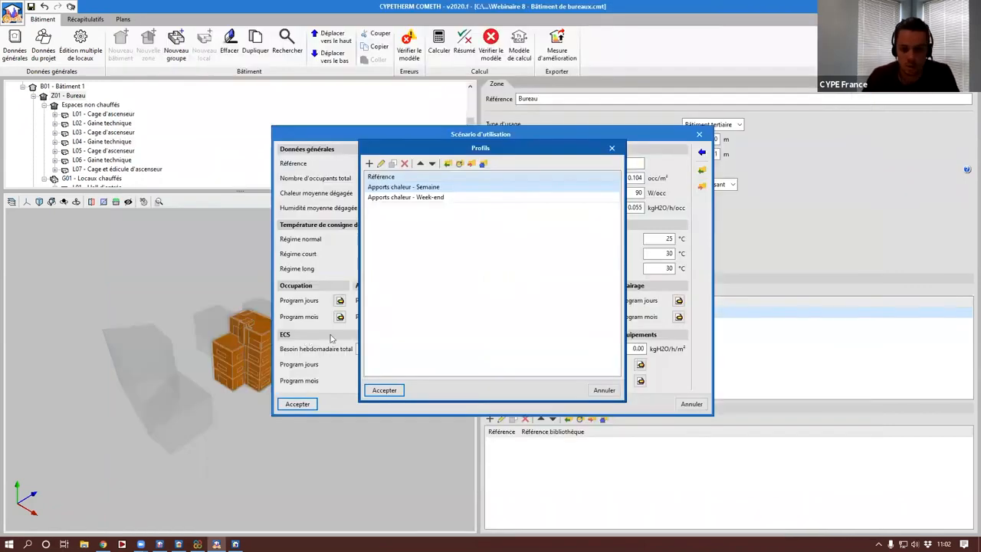
key(Escape)
key(Escape)
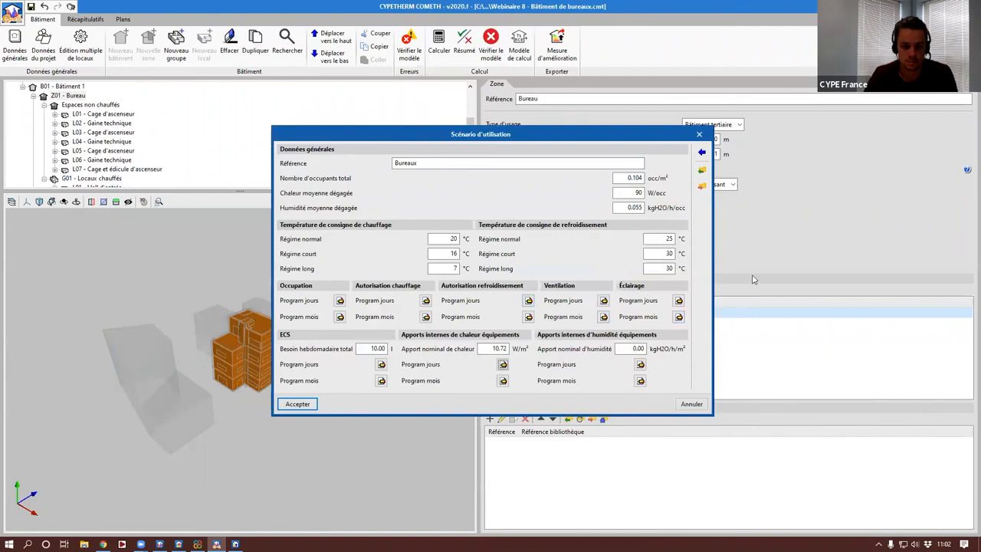
key(Escape)
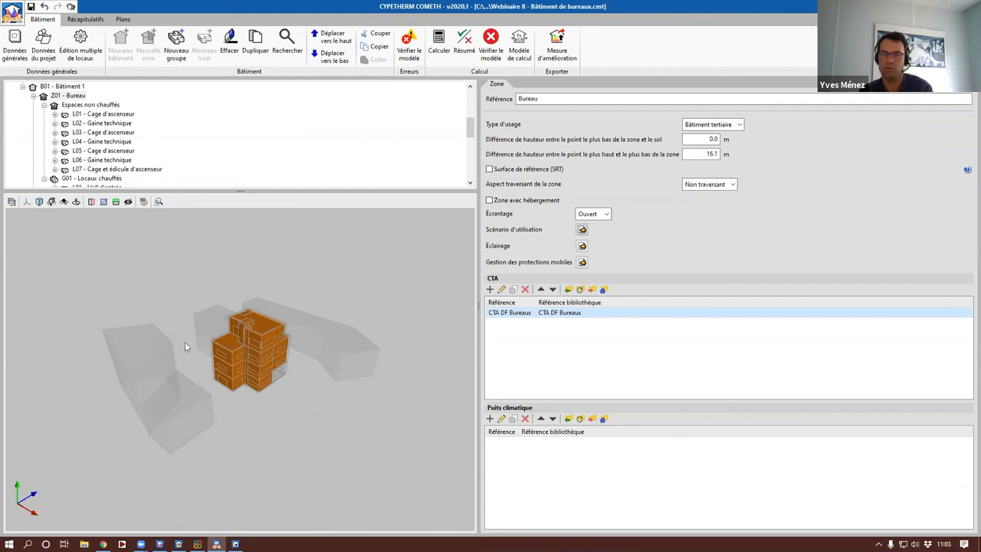
drag(254, 370, 246, 377)
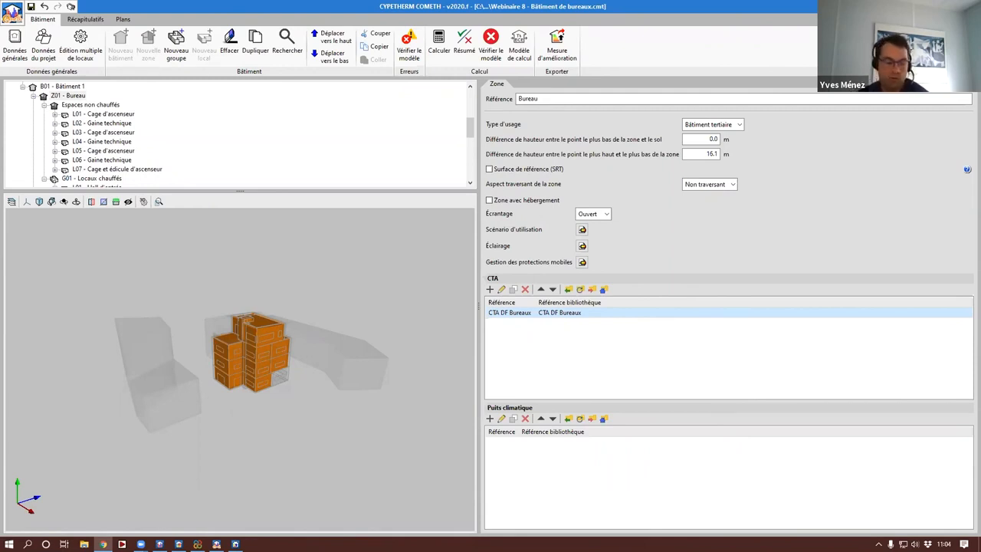
drag(260, 337, 258, 343)
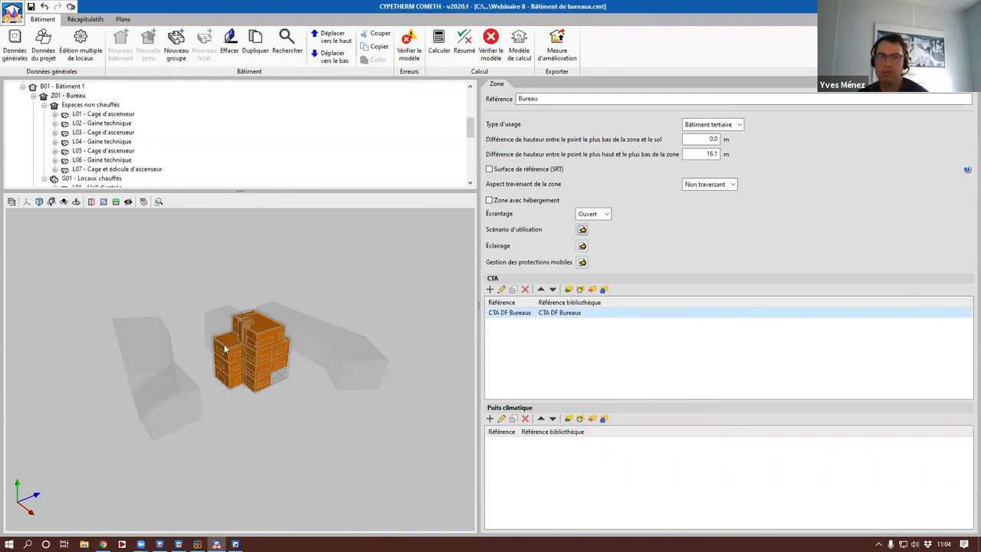
scroll(242, 301, up, 3)
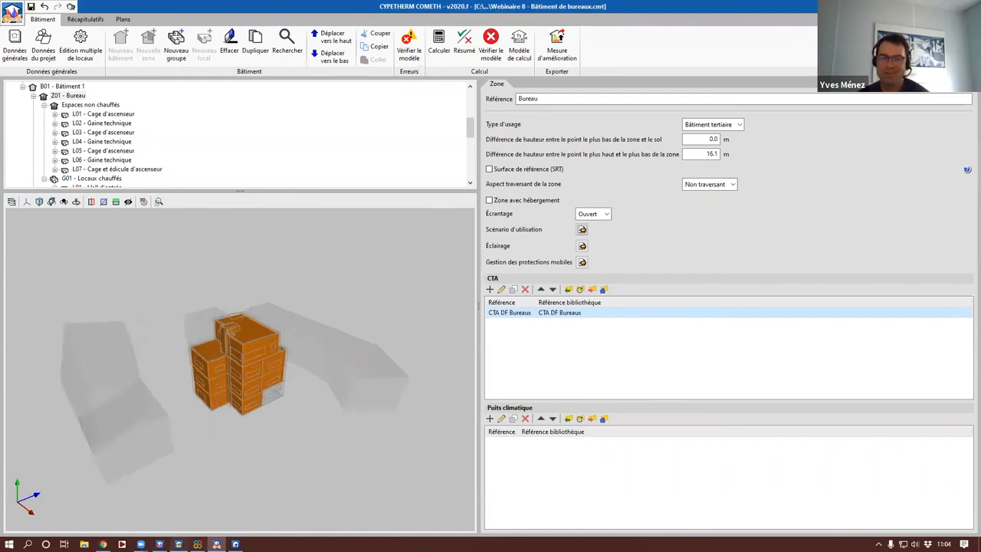
click(236, 545)
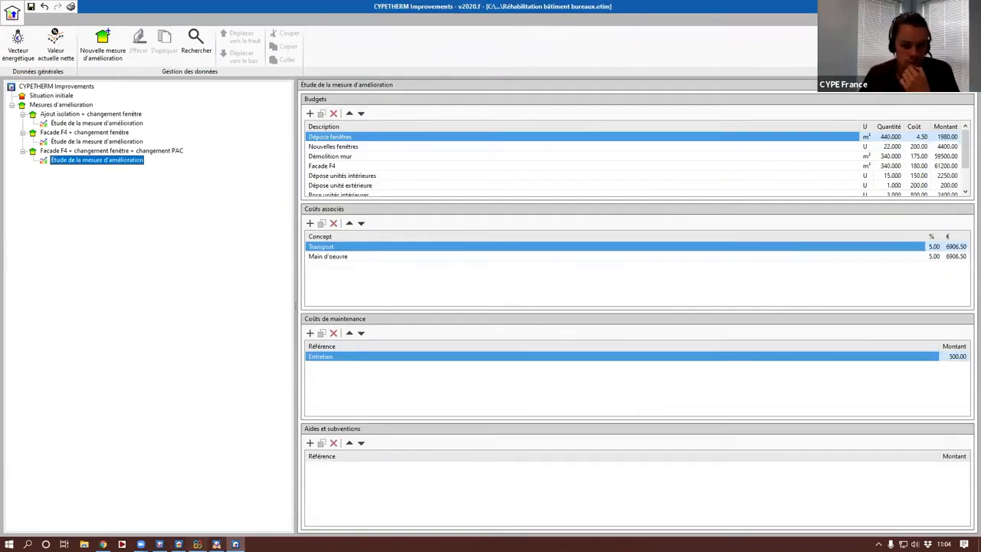
click(217, 544)
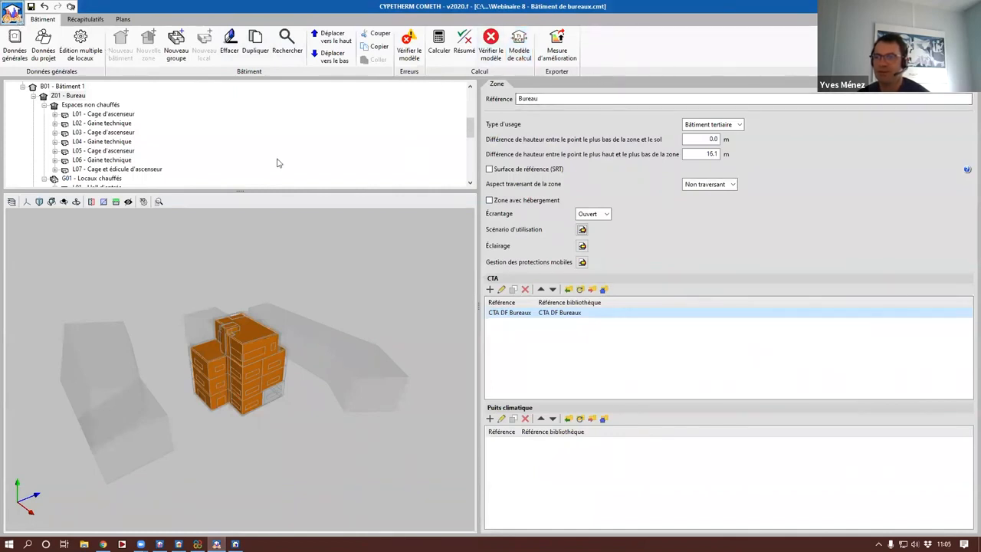
Step: Switch to CYPETHERM Improvements and set the unit cost of "Pose doublage" to 25 in the study of measure "Ajout isolation + changement fenêtre"
click(235, 544)
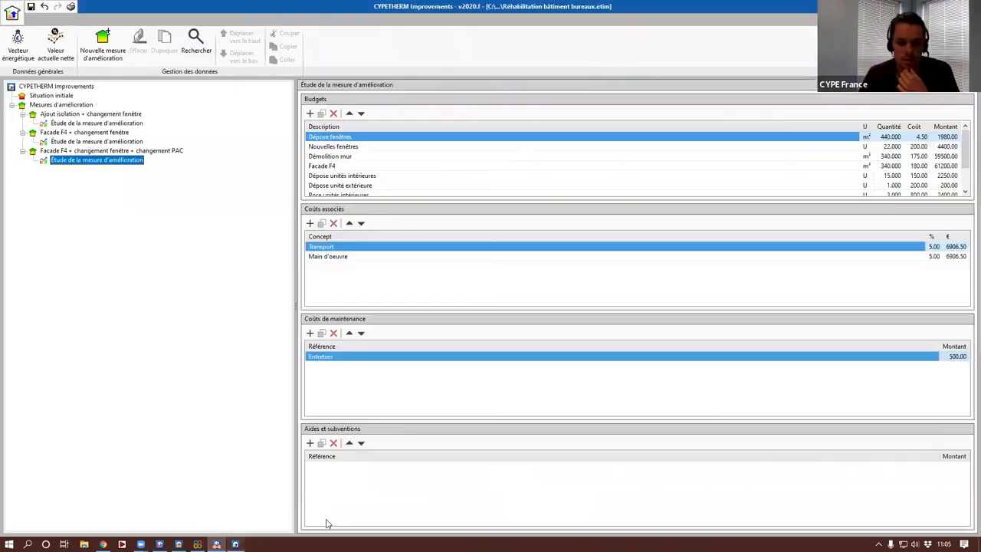
click(71, 123)
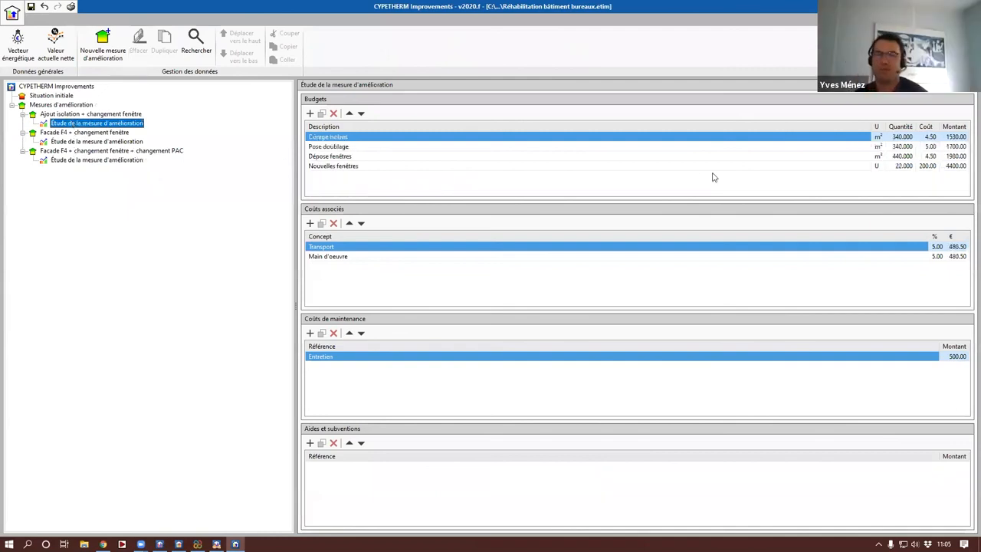
double_click(929, 147)
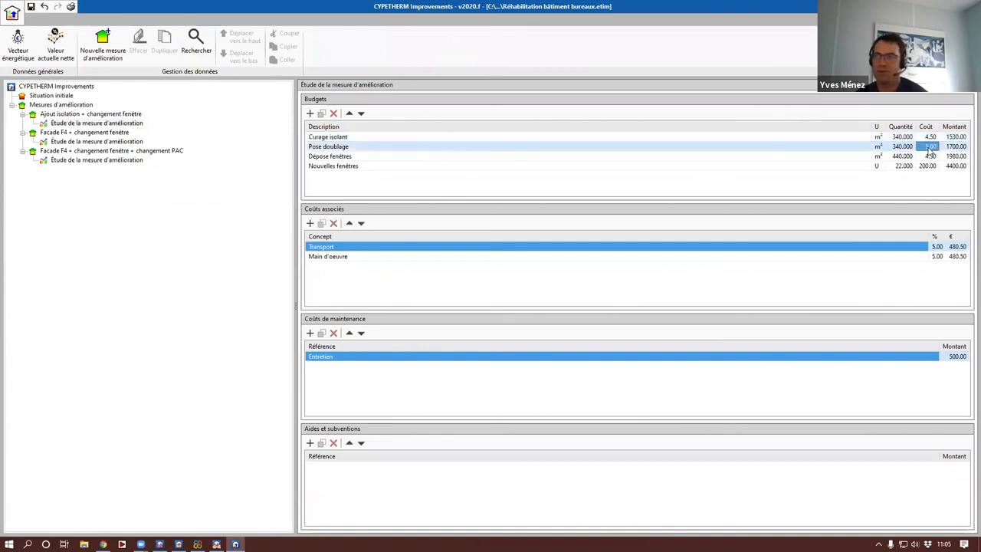
text(25)
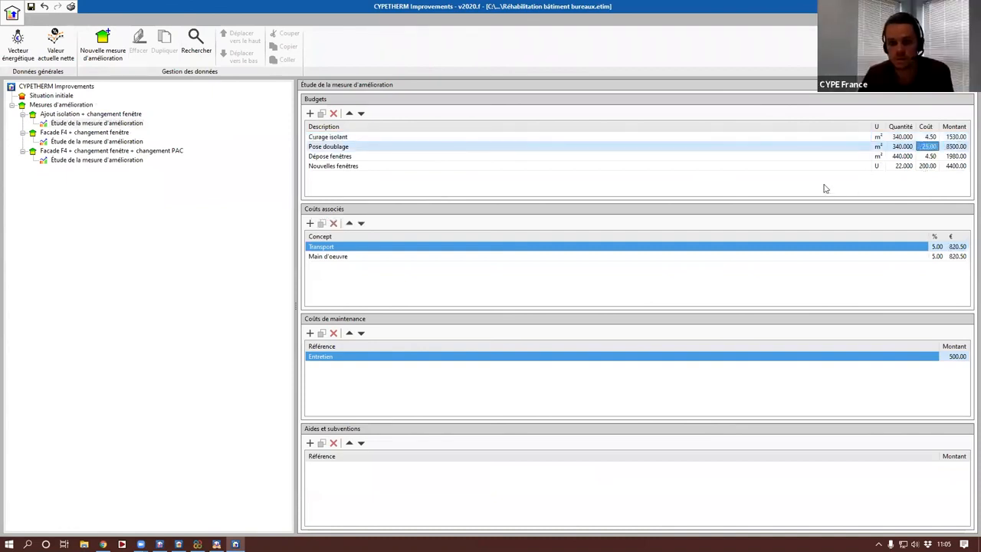
key(Return)
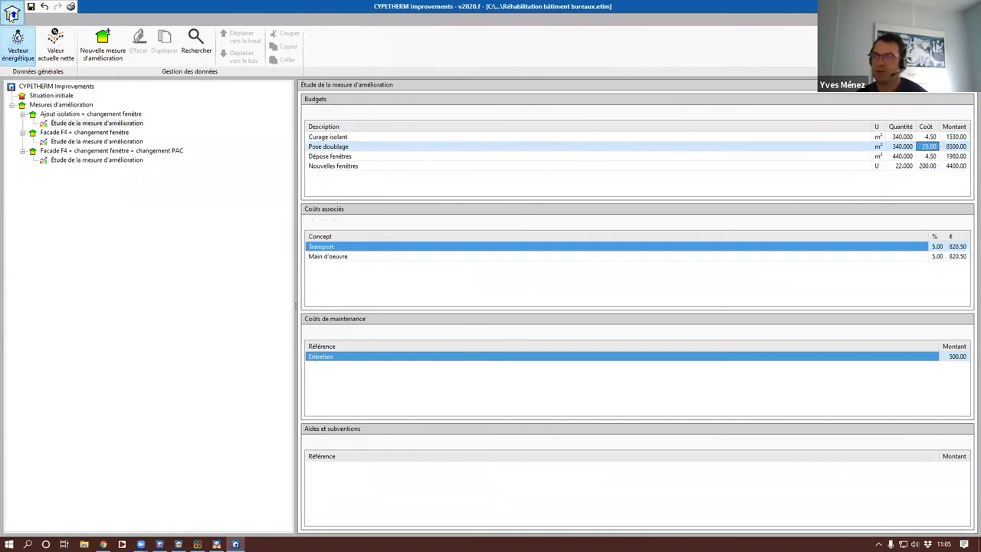
click(11, 11)
click(67, 144)
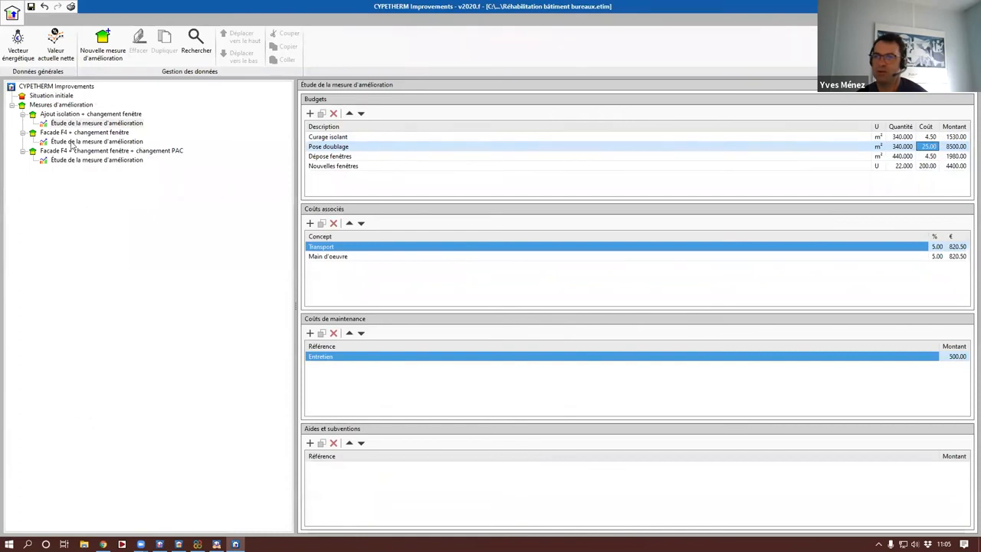
Step: Set the unit cost of "Démolition mur" to 90 in the study of measure "Facade F4 + changement fenêtre"
click(77, 142)
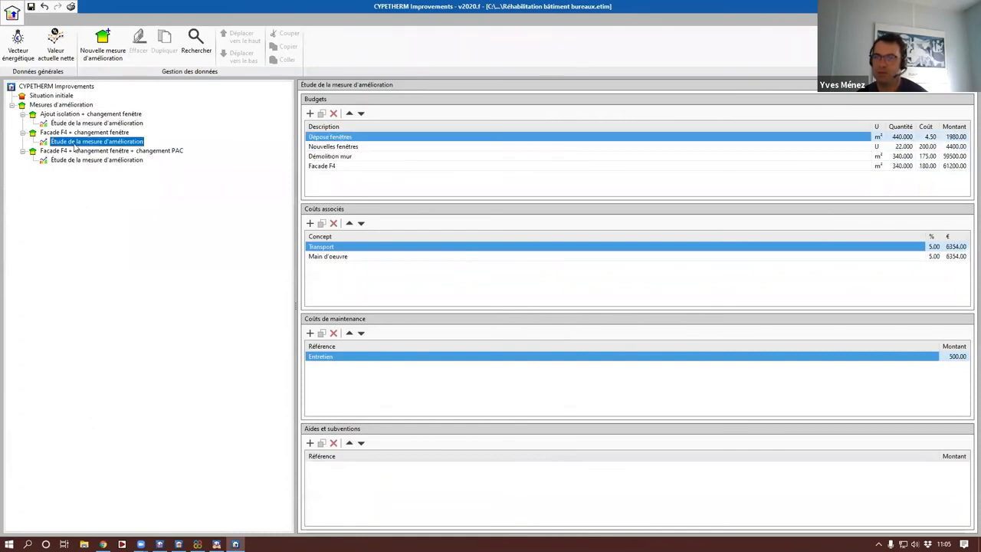
click(383, 156)
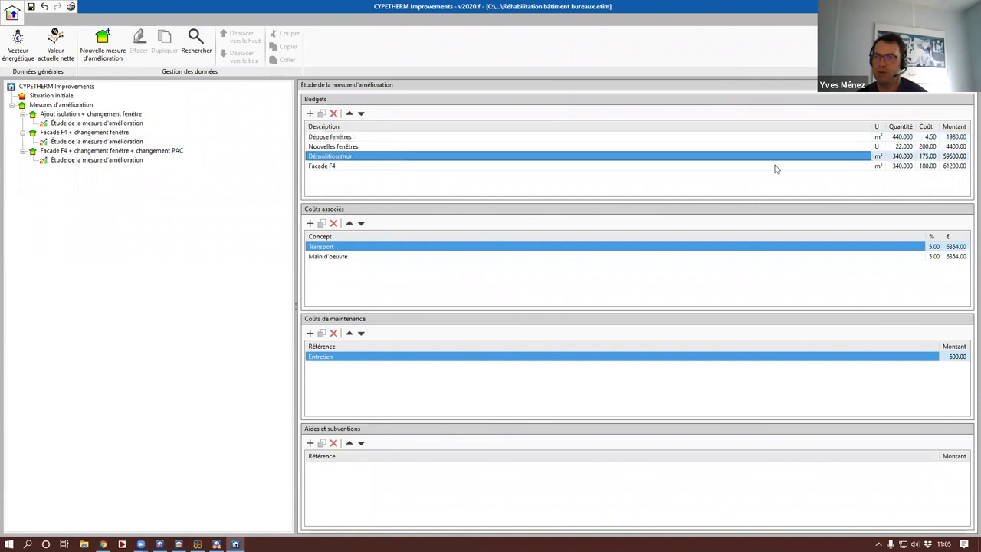
click(928, 156)
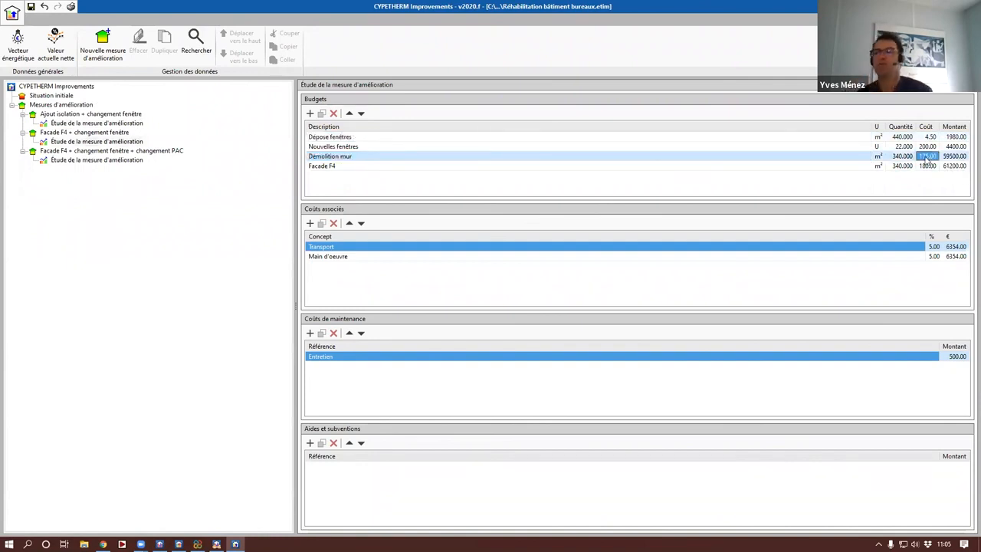
text(90)
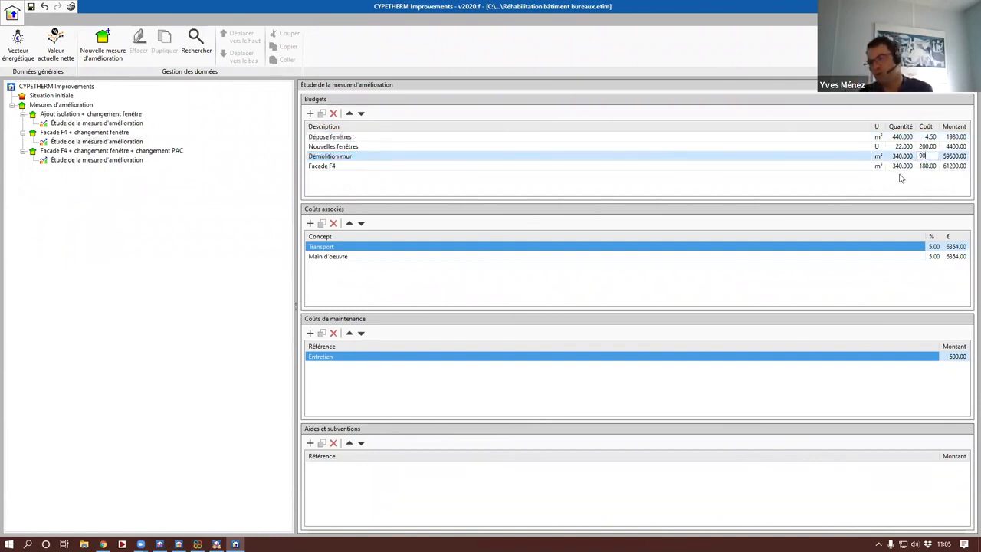
key(Return)
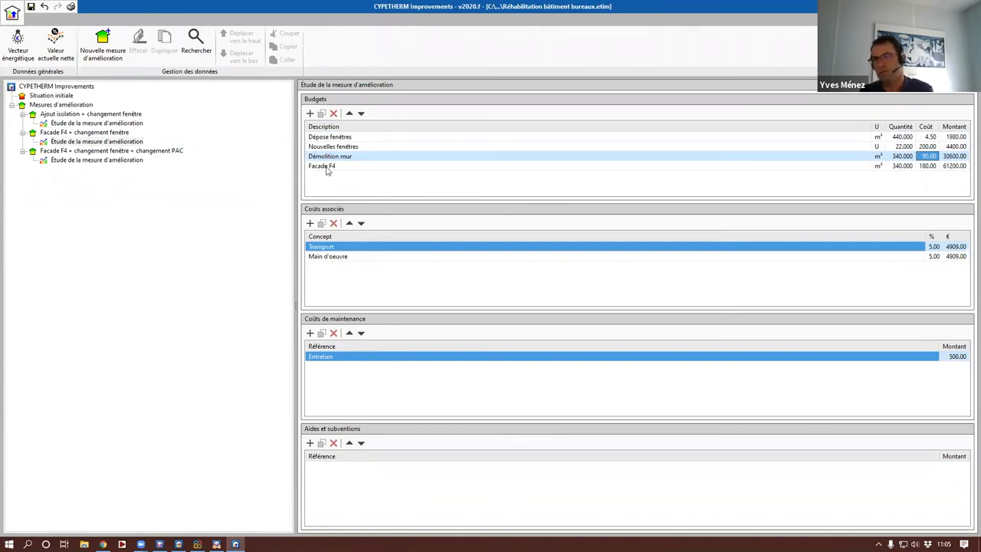
Step: Set the unit cost of "Démolition mur" to 90 in the study of measure "Facade F4 + changement fenêtre + changement PAC"
click(123, 160)
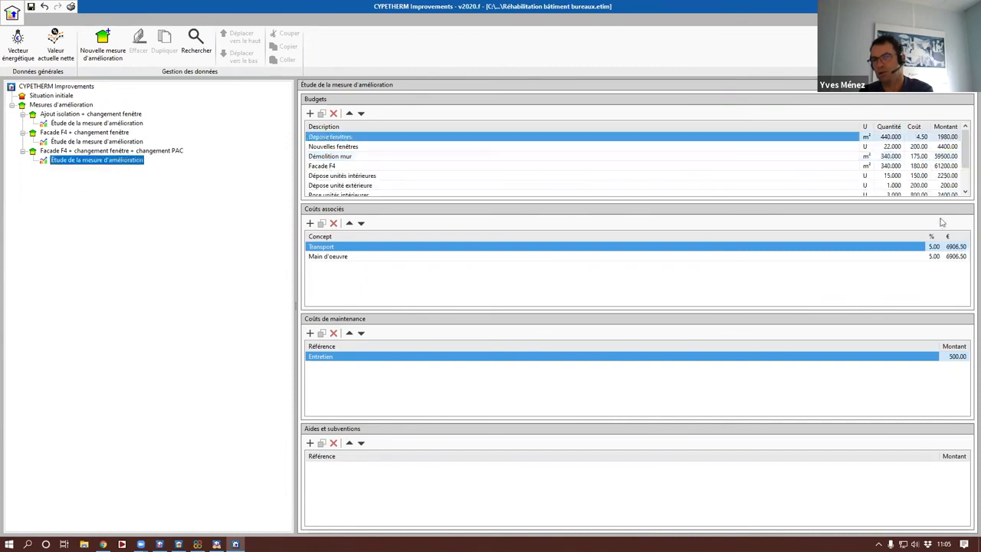
click(919, 157)
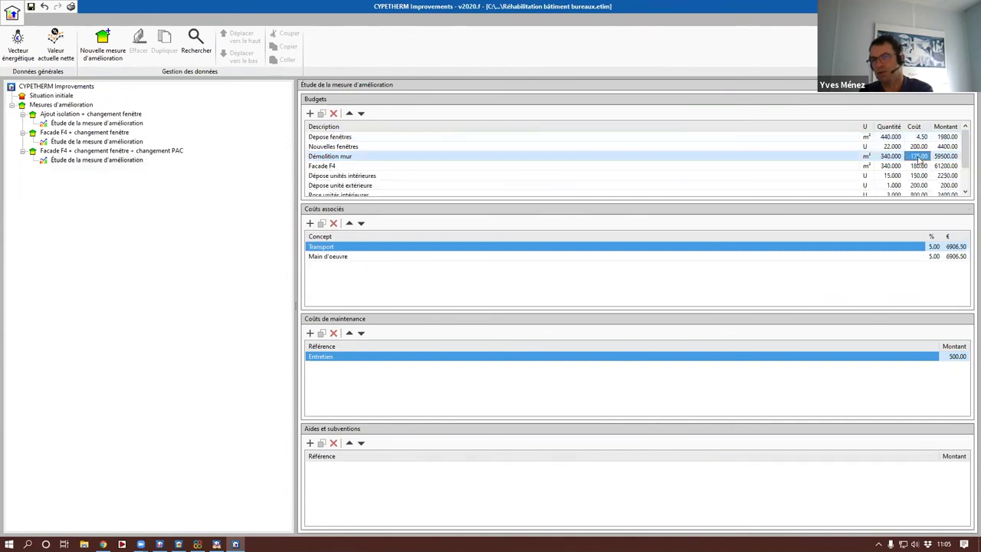
text(90)
click(187, 220)
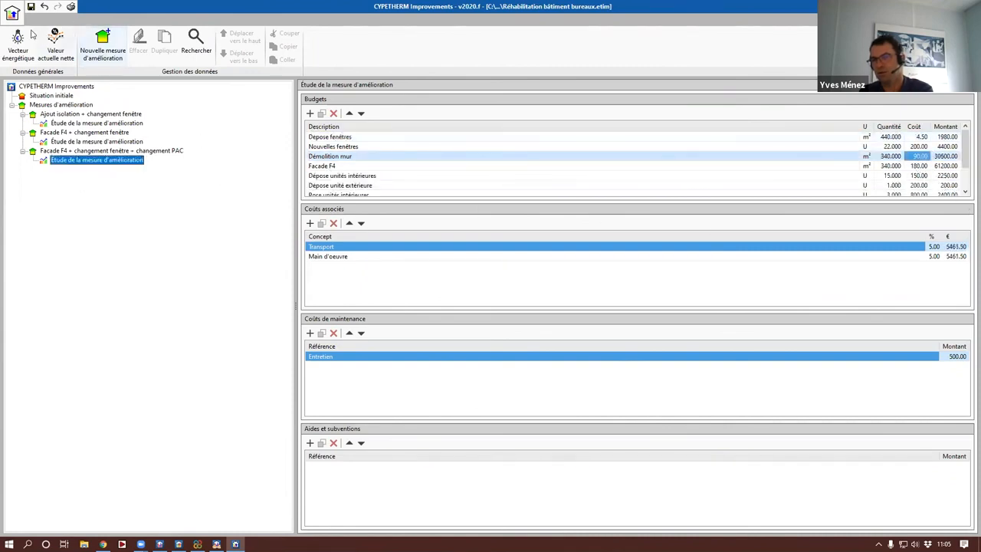
Step: Open the "Analyse des mesures d'amélioration" report and examine the table on page 3 comparing investment cost, savings and payback of the measures
click(12, 12)
click(38, 140)
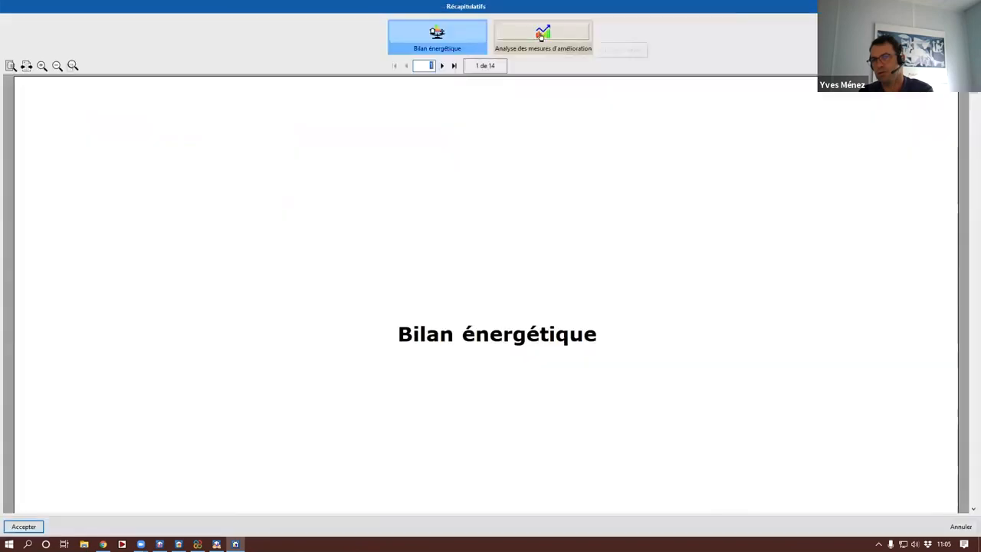
click(540, 37)
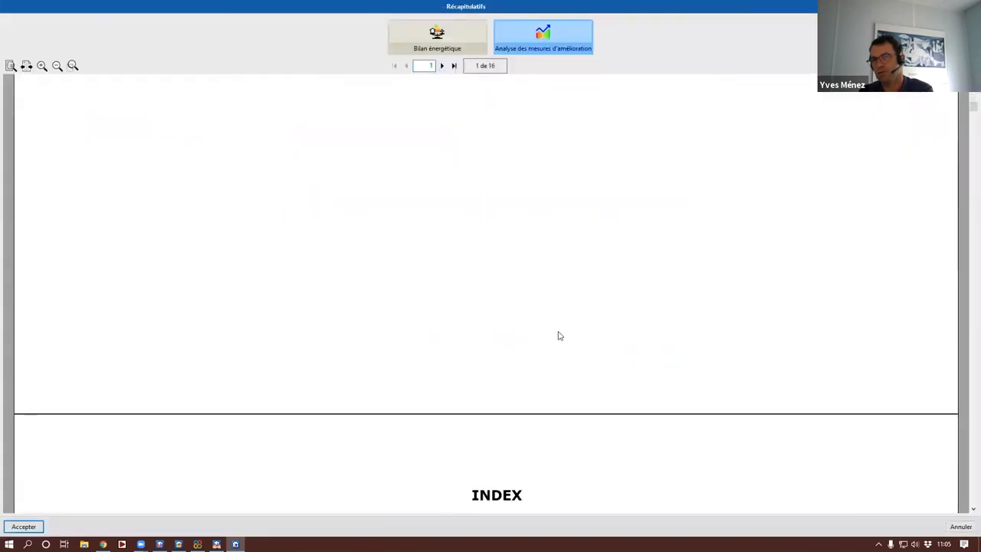
scroll(559, 336, down, 8)
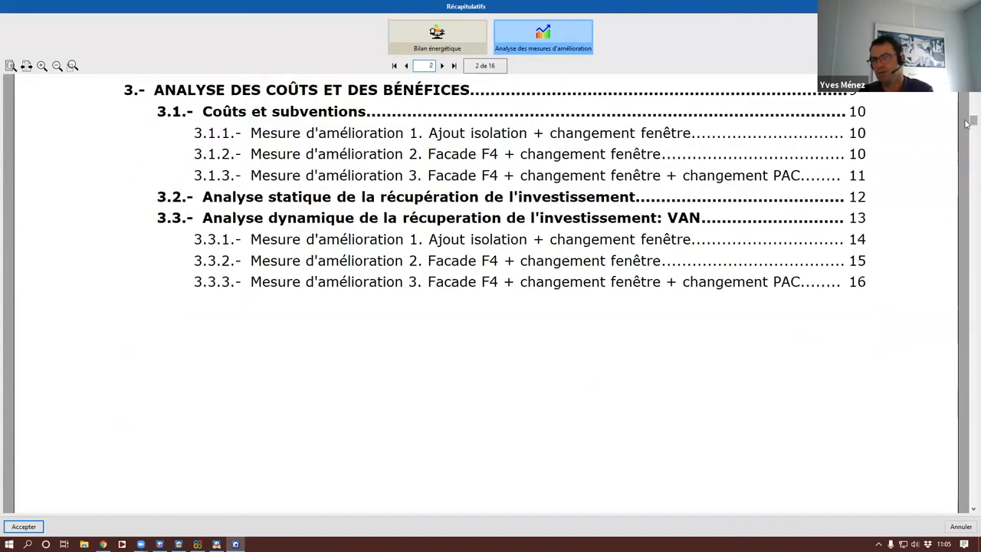
drag(968, 124, 969, 147)
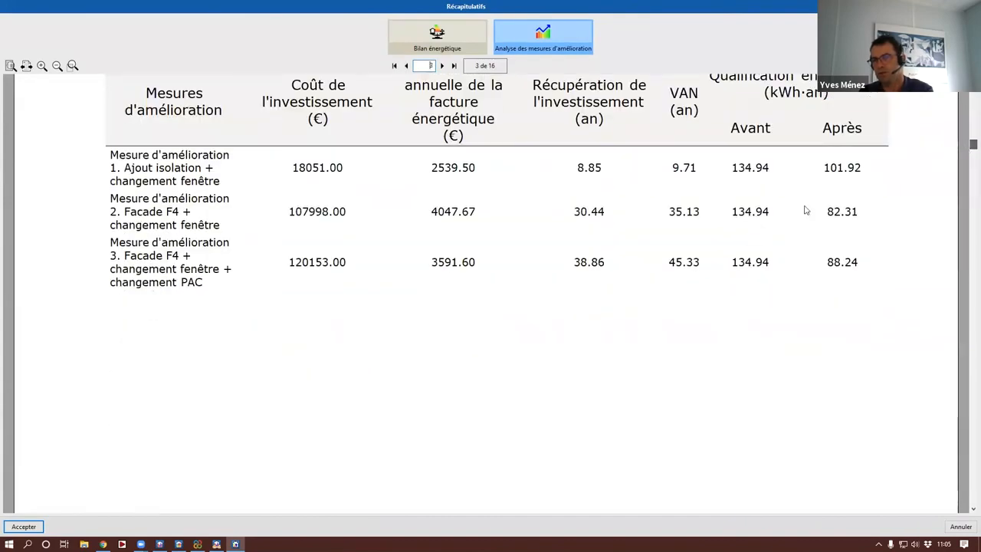
scroll(656, 310, up, 1)
scroll(656, 313, down, 1)
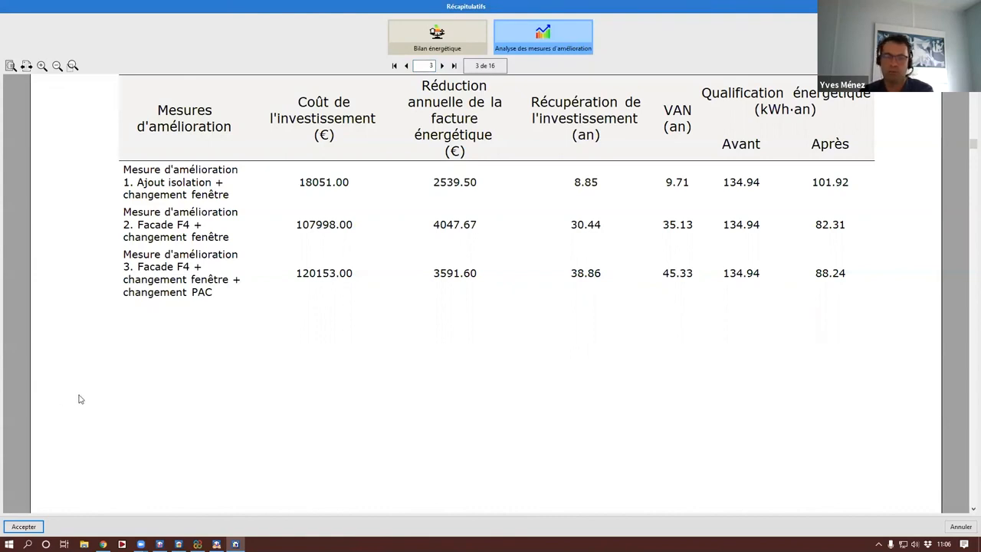
scroll(79, 399, down, 1)
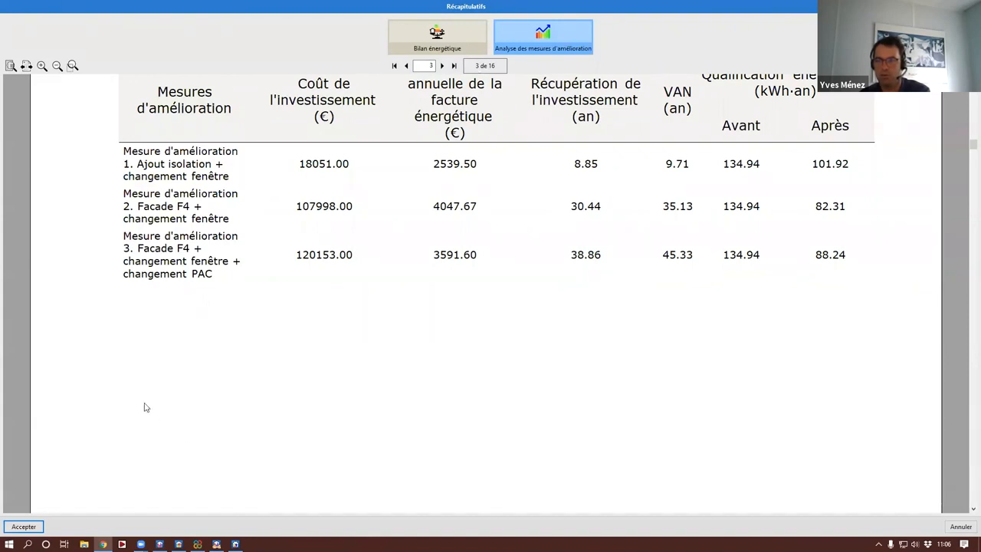
Step: Return to CYPETHERM COMETH and orbit the office building model to view it from another side
click(163, 374)
scroll(162, 377, down, 5)
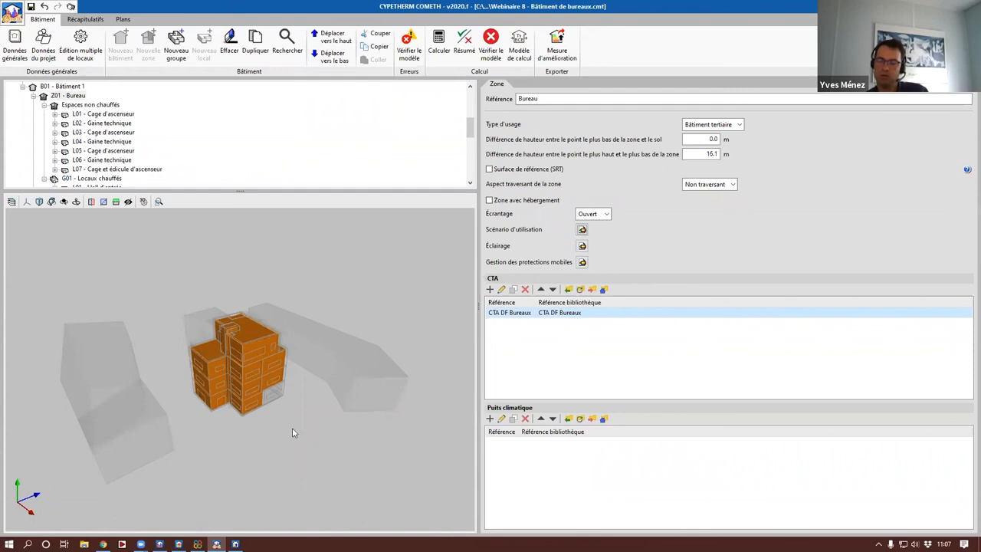
drag(285, 347, 435, 363)
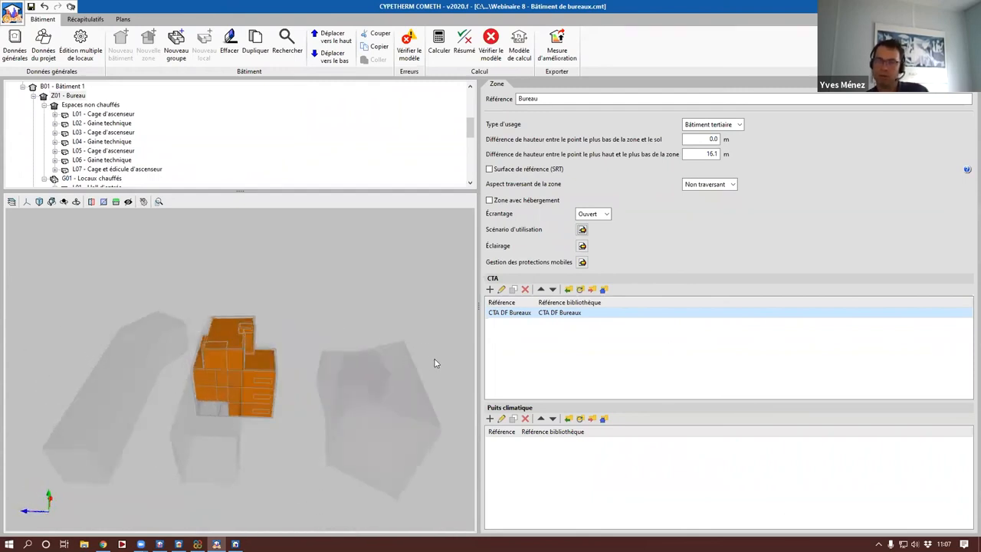